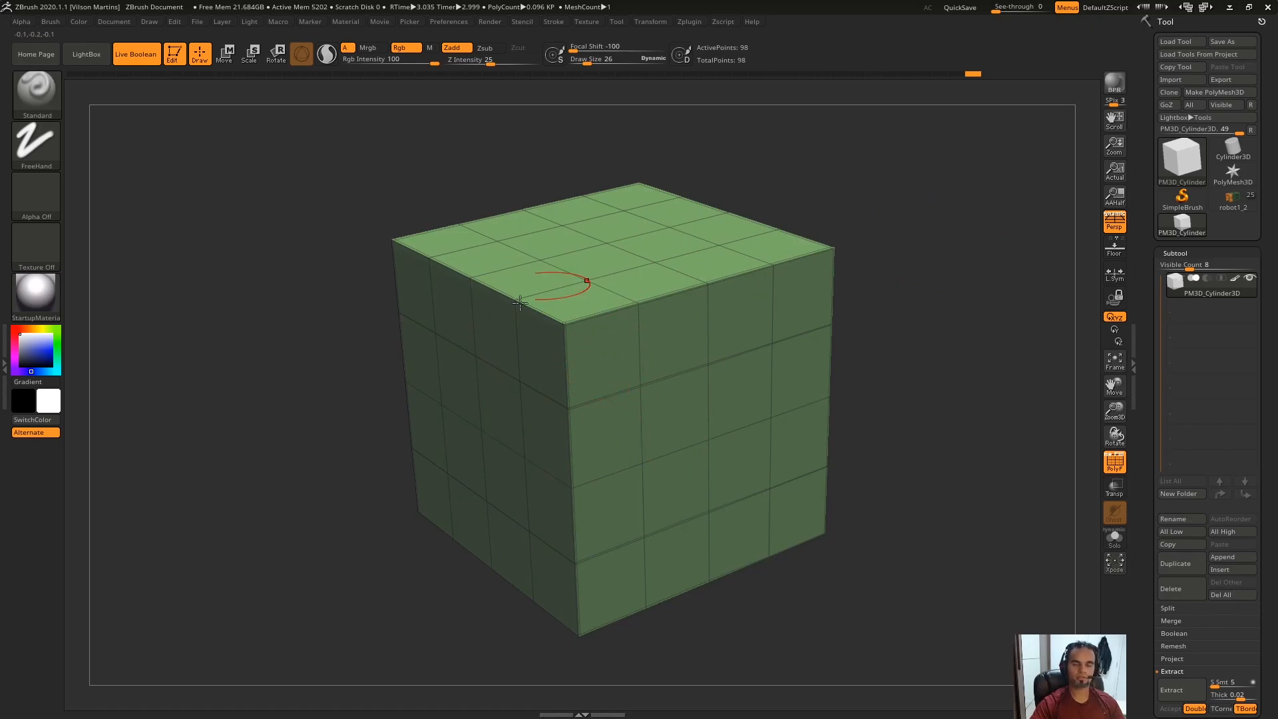
Step: Turn off the wireframe display on the cube and set the painting colour to blue
left_click_drag(969, 213, 1000, 268)
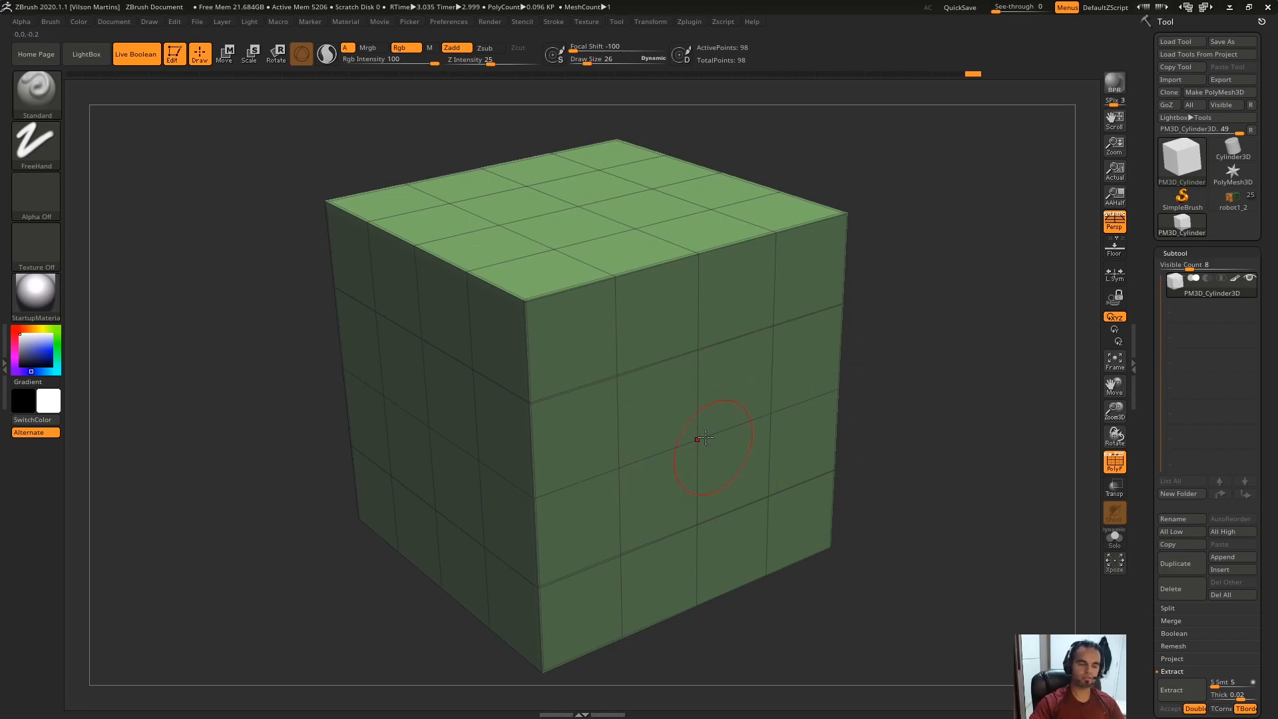
left_click_drag(981, 317, 954, 340)
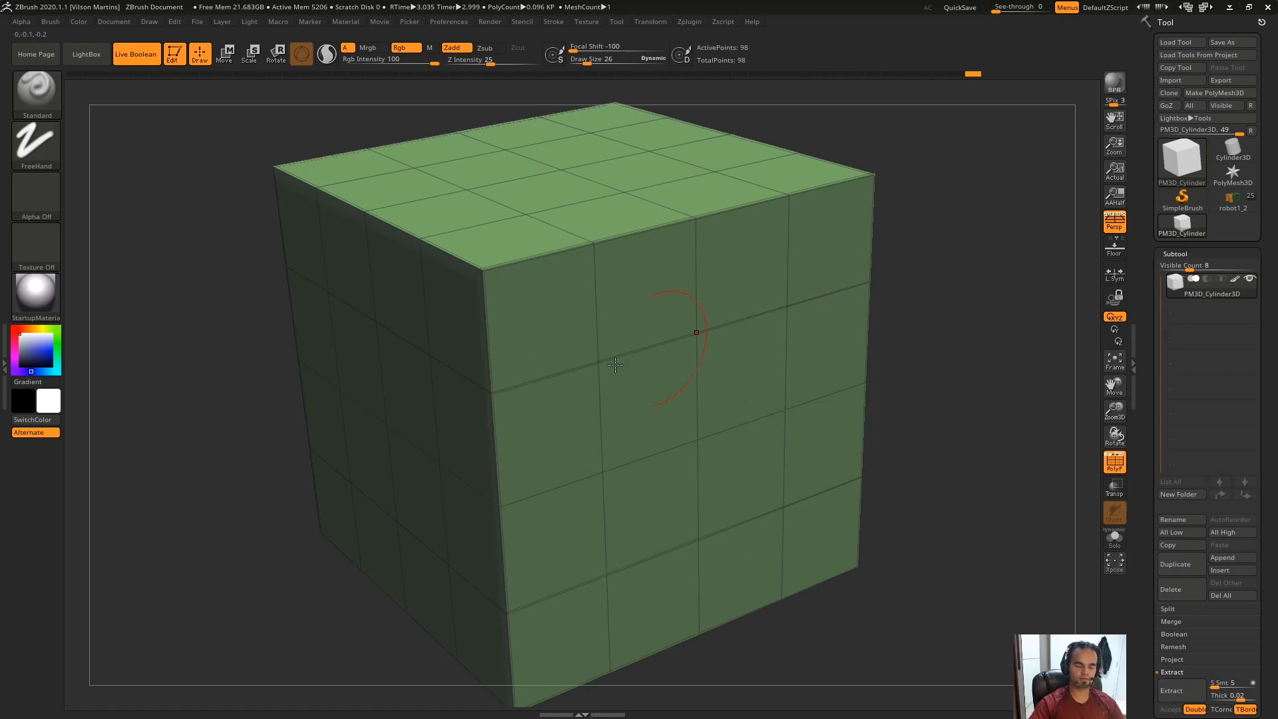
key("shift+f")
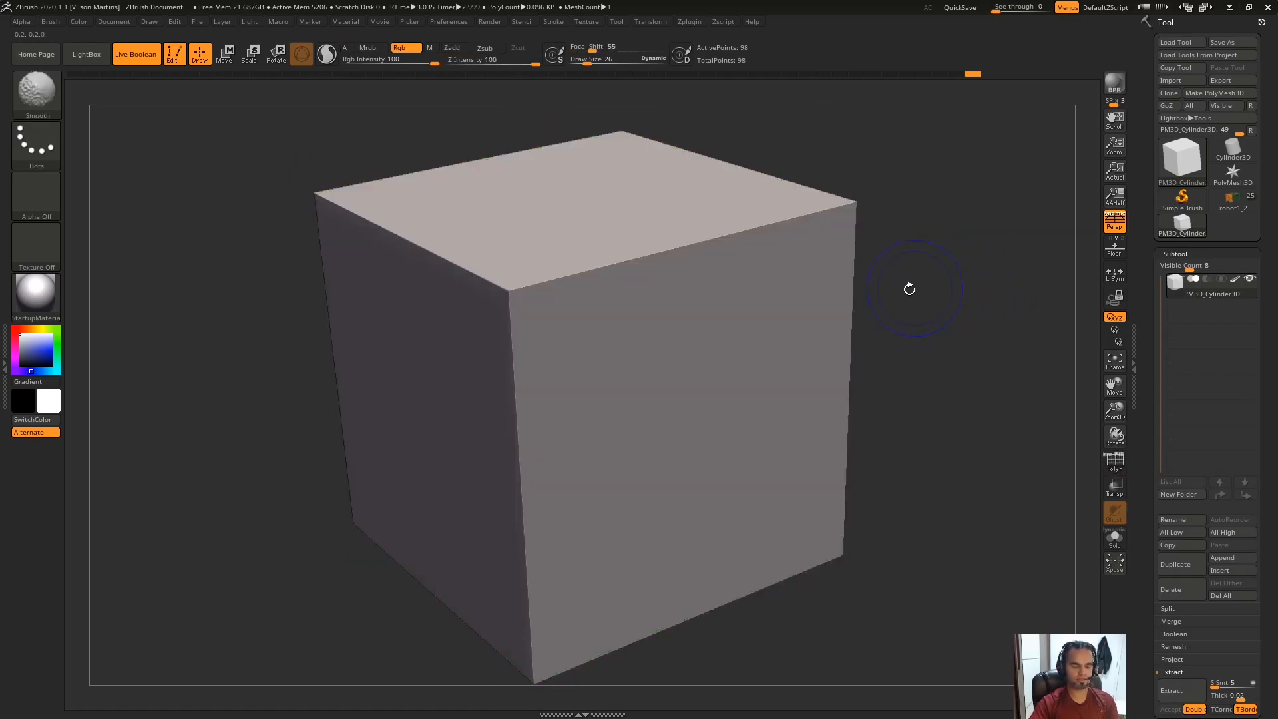
left_click(50, 349)
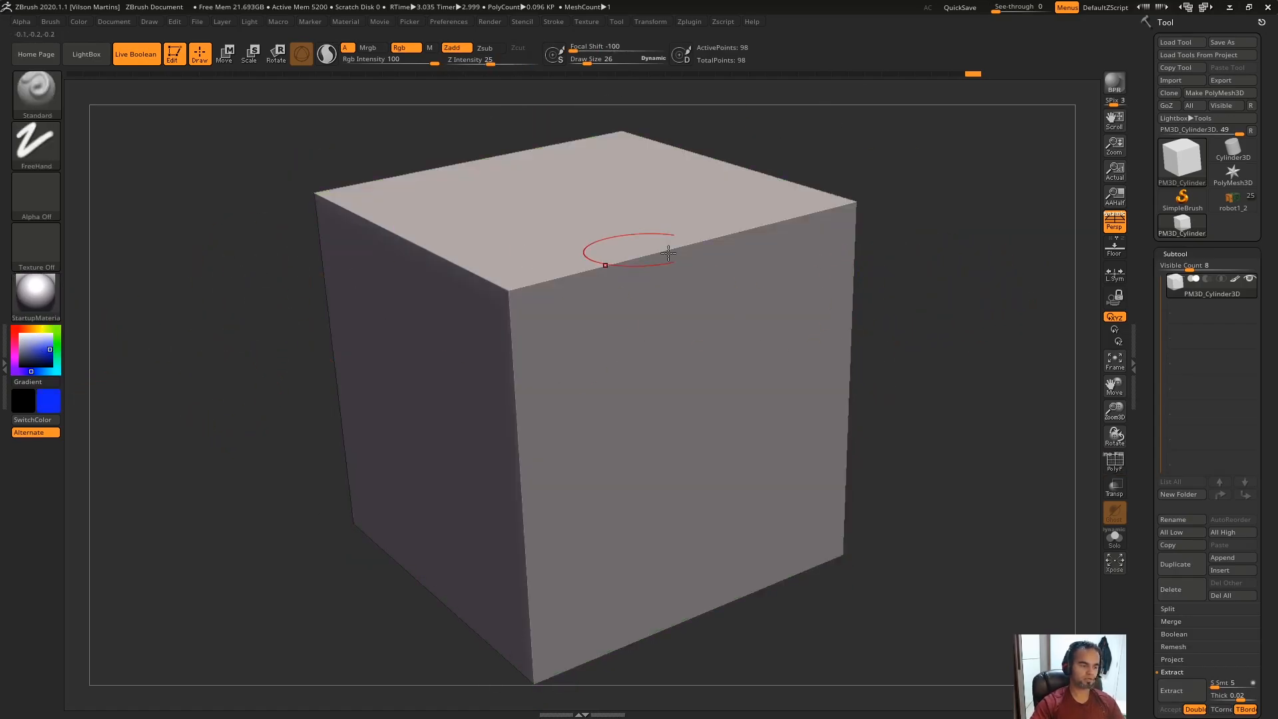
Step: Try painting a blue stroke around the front corner of the undivided cube, and undo it
left_click_drag(949, 194, 945, 217, "alt")
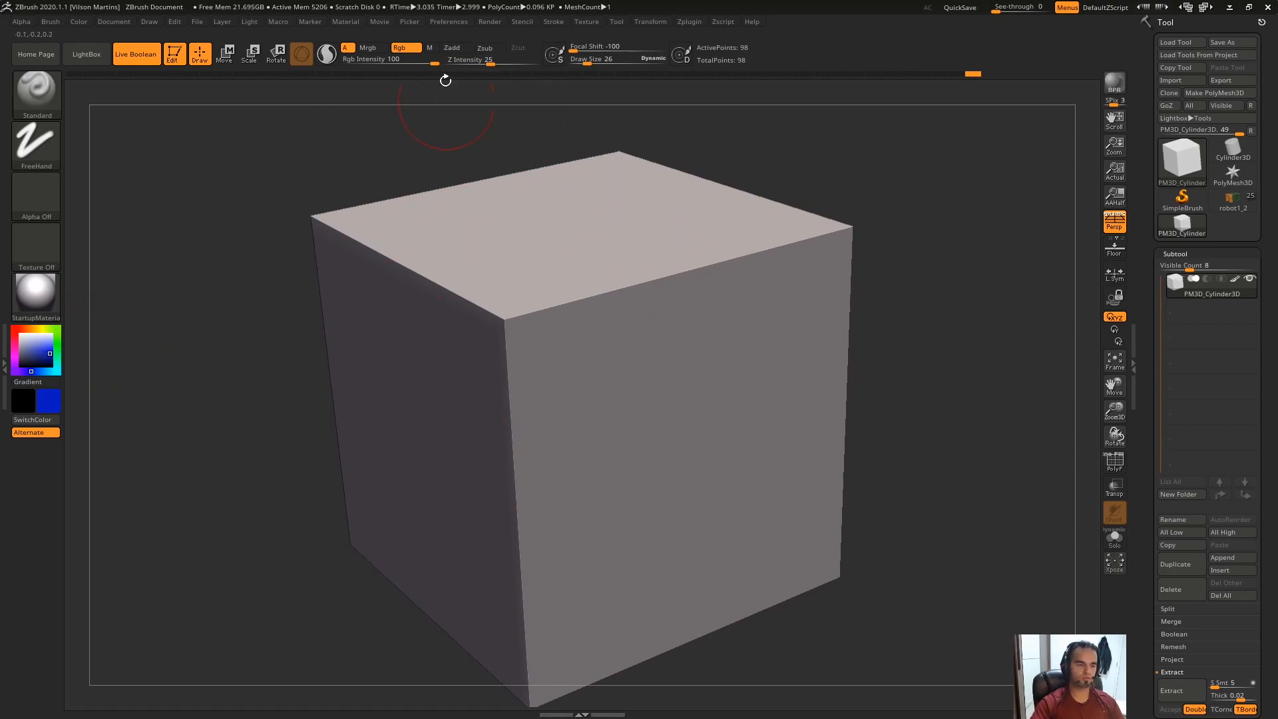
mouse_move(695, 459)
left_mouse_down()
mouse_move(599, 224)
mouse_move(434, 457)
mouse_move(747, 247)
left_mouse_up()
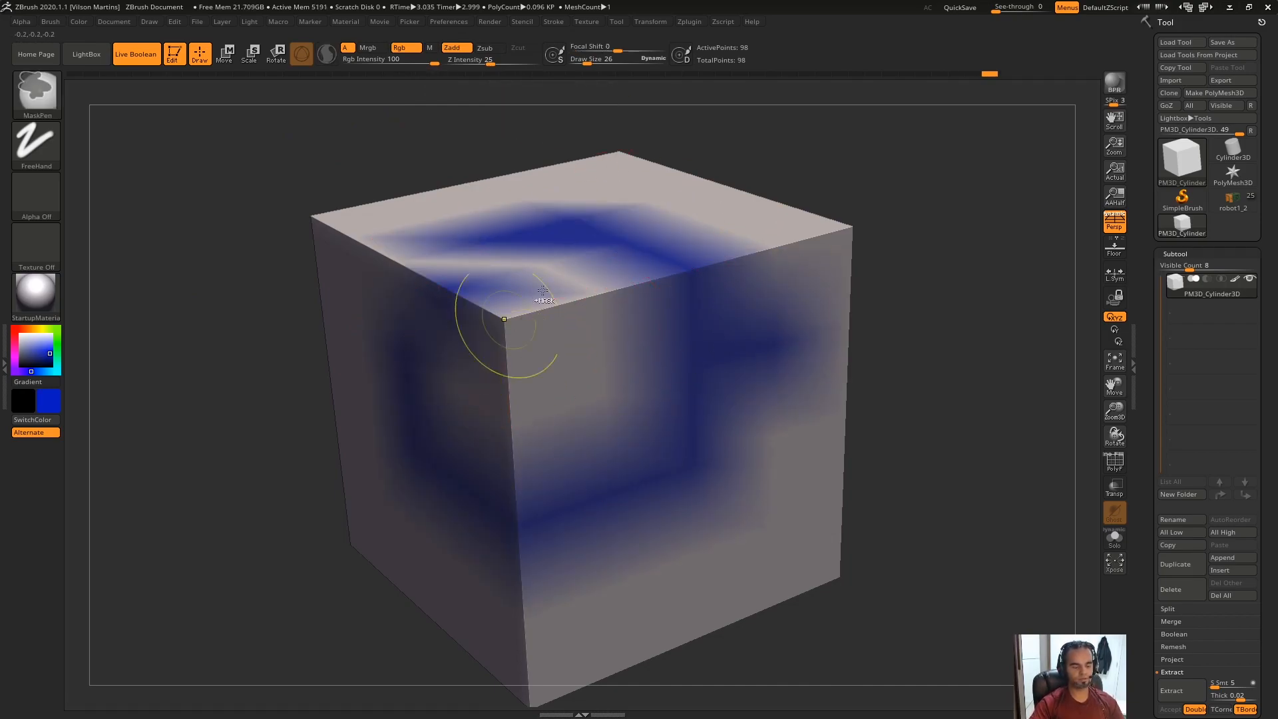
key("ctrl+z")
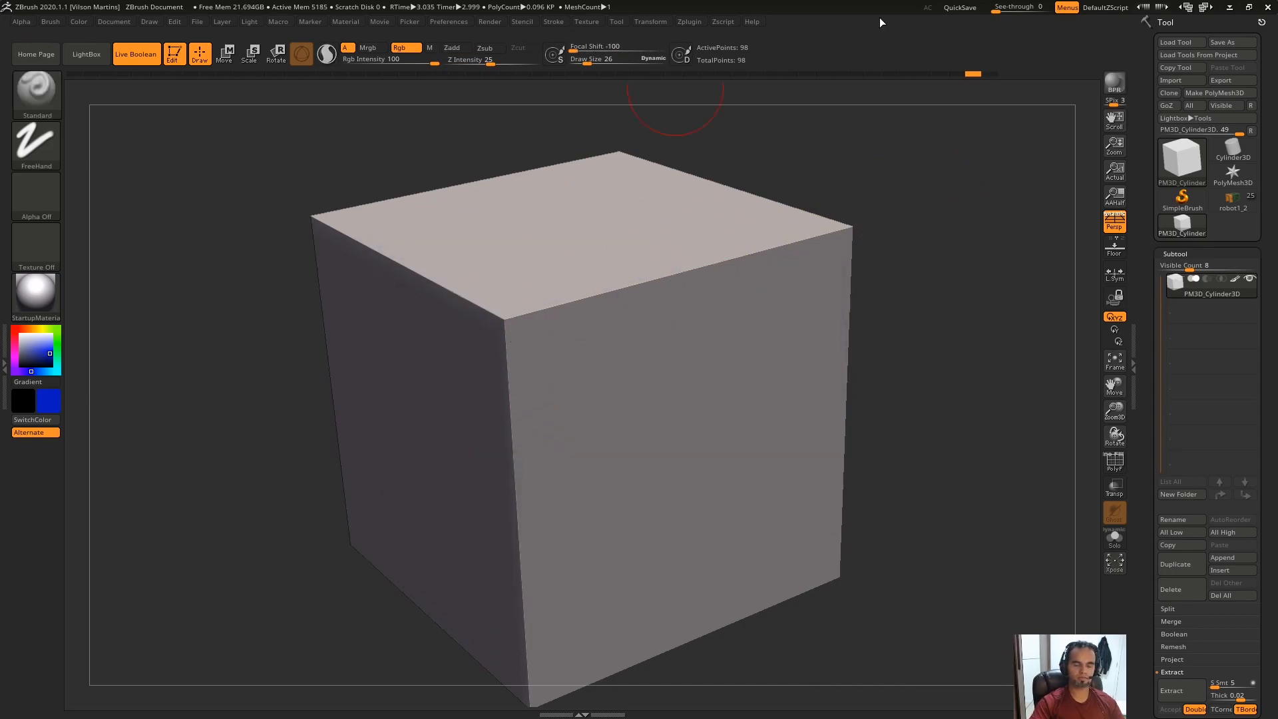
Step: Subdivide the cube to subdivision level 6
left_click(1204, 254)
left_click(1192, 270)
left_click(1186, 349)
left_click(1188, 353)
left_click(1192, 352)
left_click(1176, 349)
left_click(1176, 348)
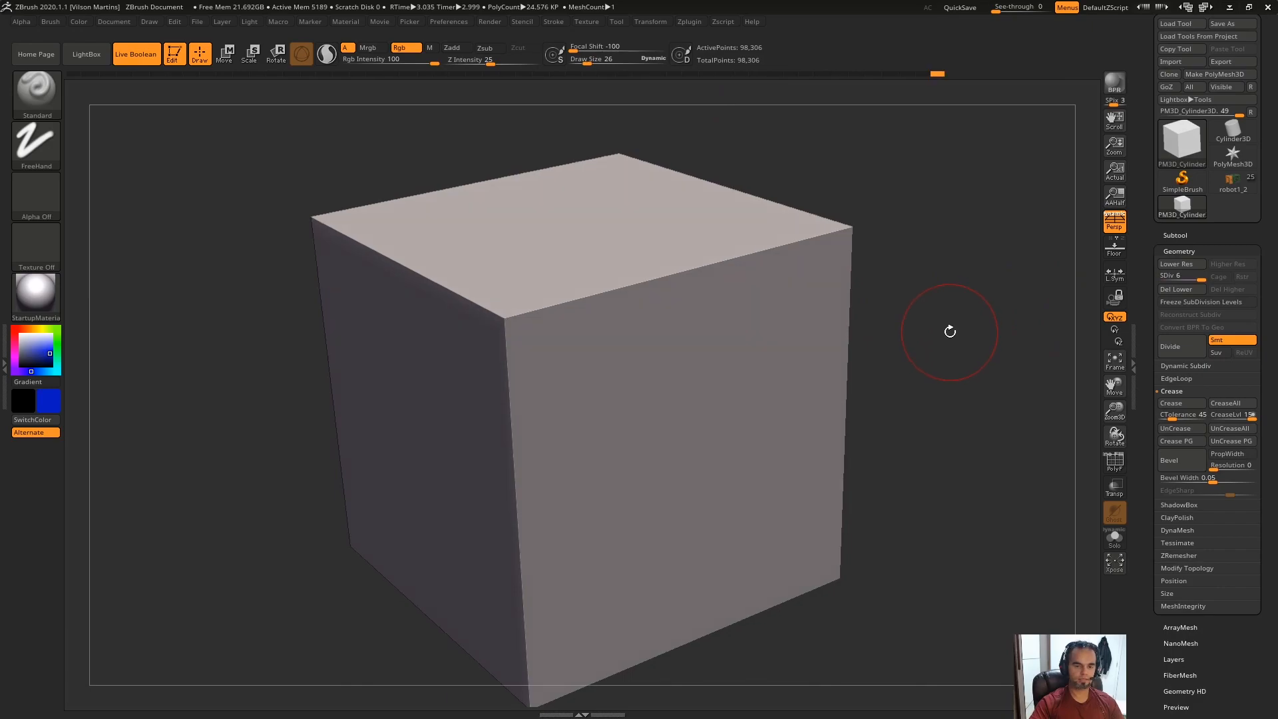
Step: Try painting a blue loop around the cube's front corner with draw size 9, and undo it
key("s")
left_click_drag(952, 333, 943, 334)
mouse_move(699, 451)
left_mouse_down()
mouse_move(608, 220)
mouse_move(398, 364)
mouse_move(521, 538)
mouse_move(692, 466)
mouse_move(700, 432)
left_mouse_up()
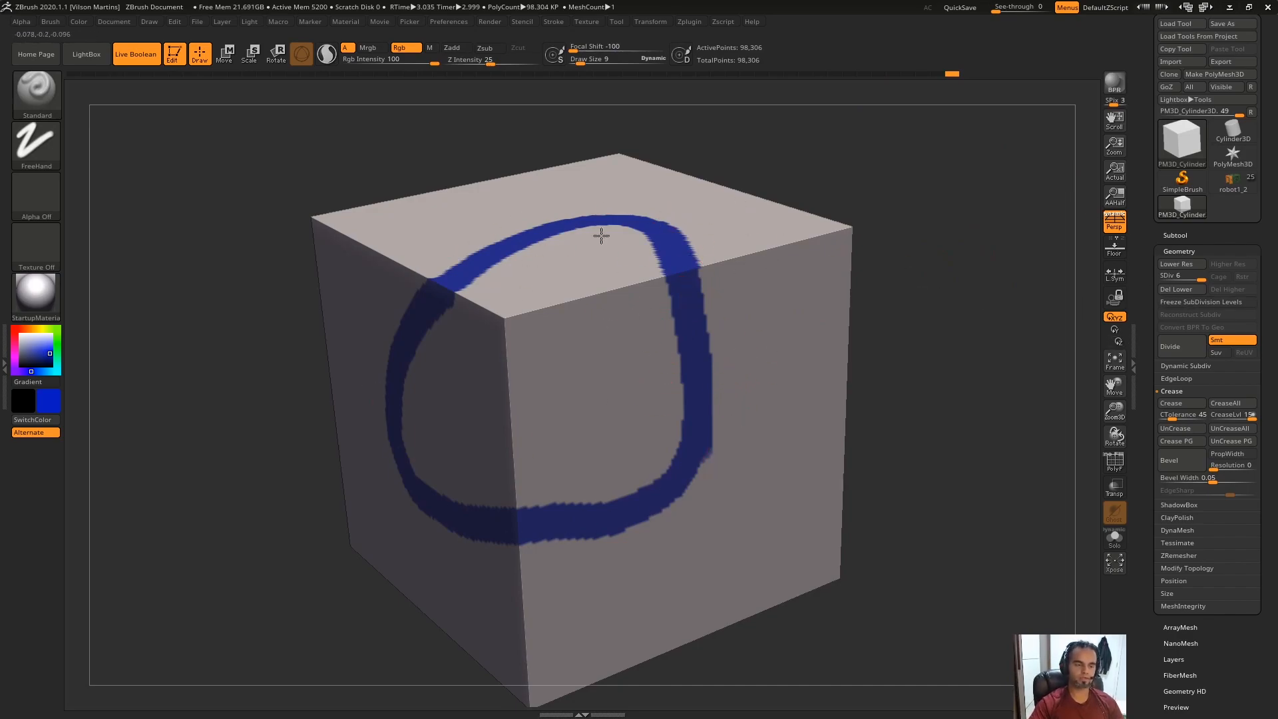
key("ctrl+z")
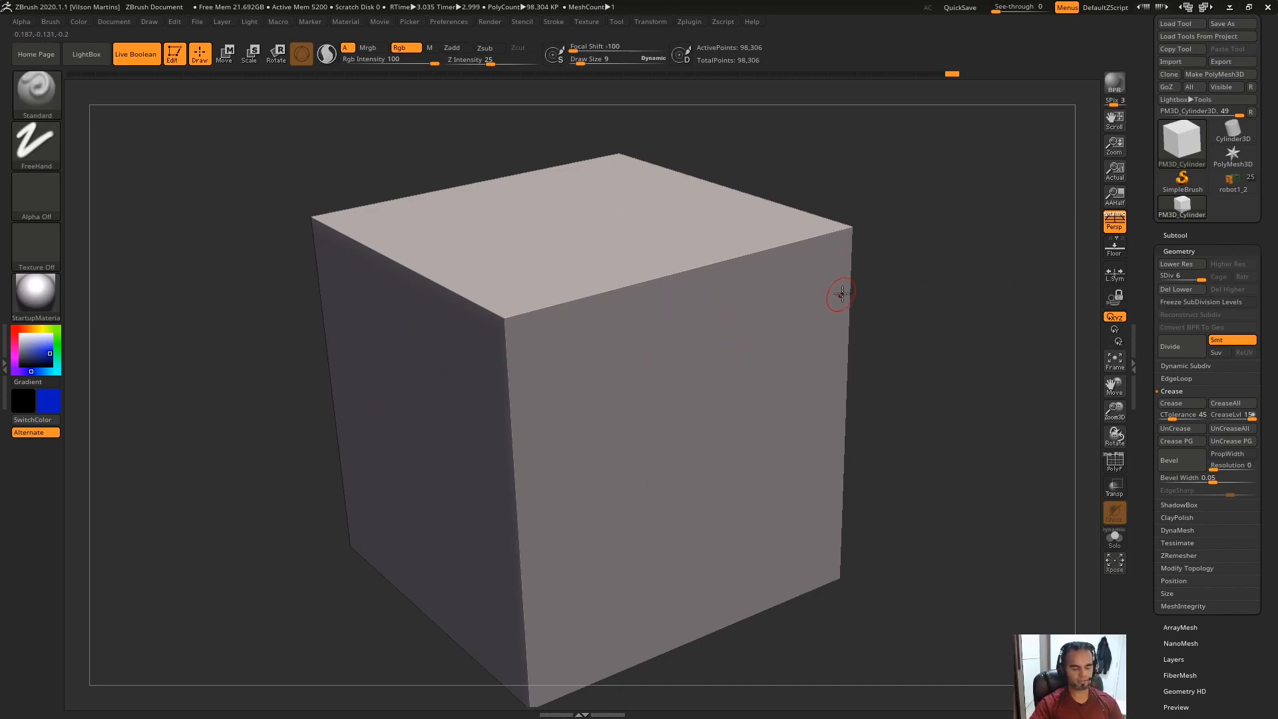
Step: Show the wireframe and undo the cube's subdivisions
key("shift+f")
key("shift+d")
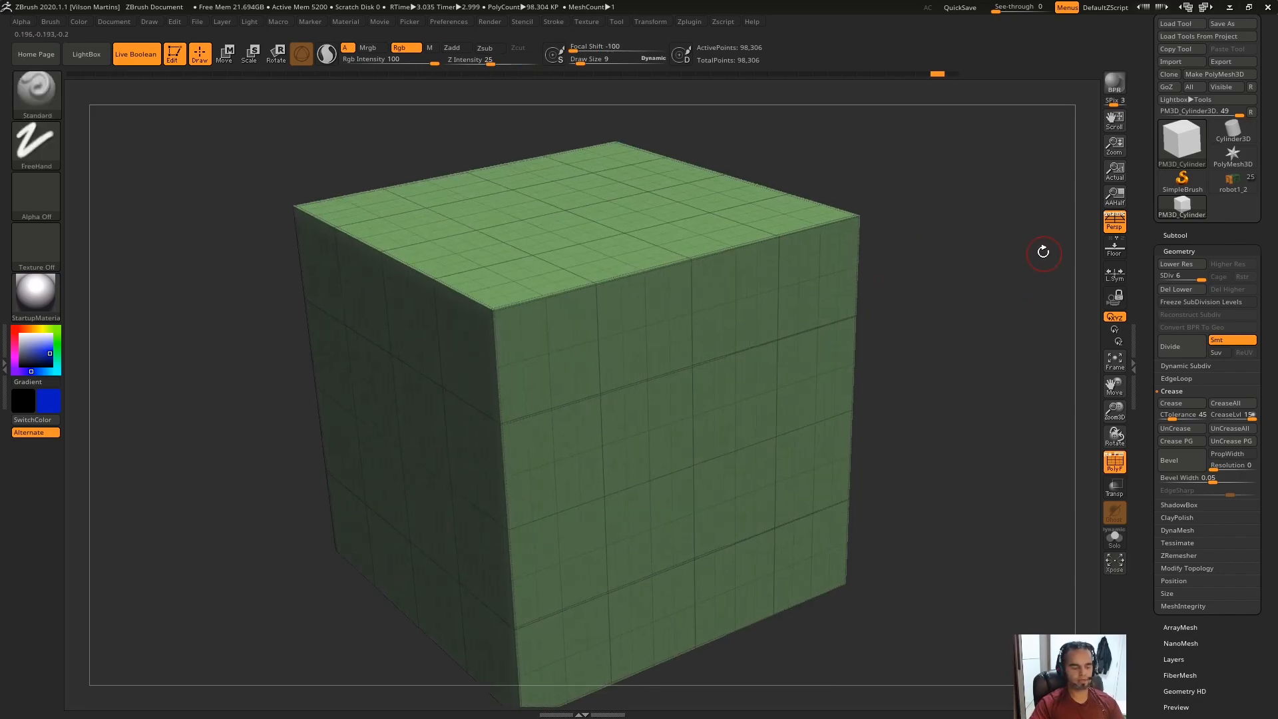
key("ctrl+z")
key("ctrl+z")
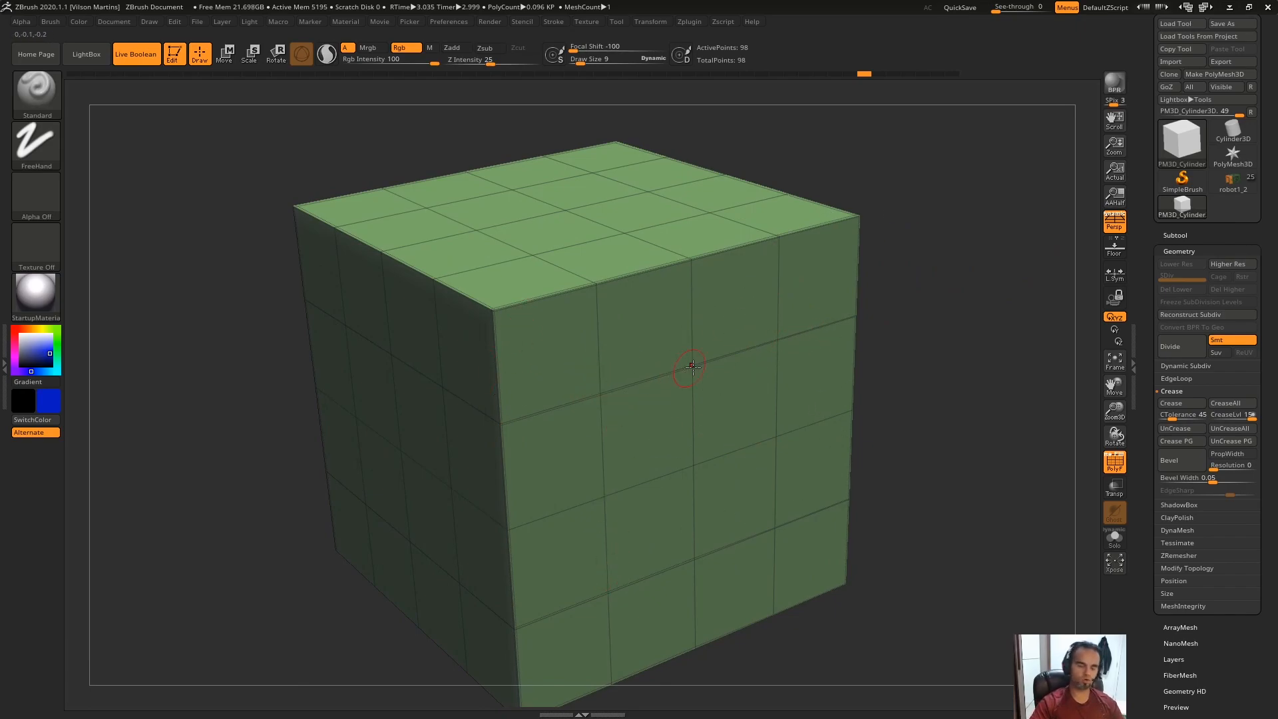
Step: Remove two horizontal edge loops around the cube with the ZModeler brush
key("b")
key("z")
key("m")
left_click(656, 364, "alt")
left_click(655, 563, "alt")
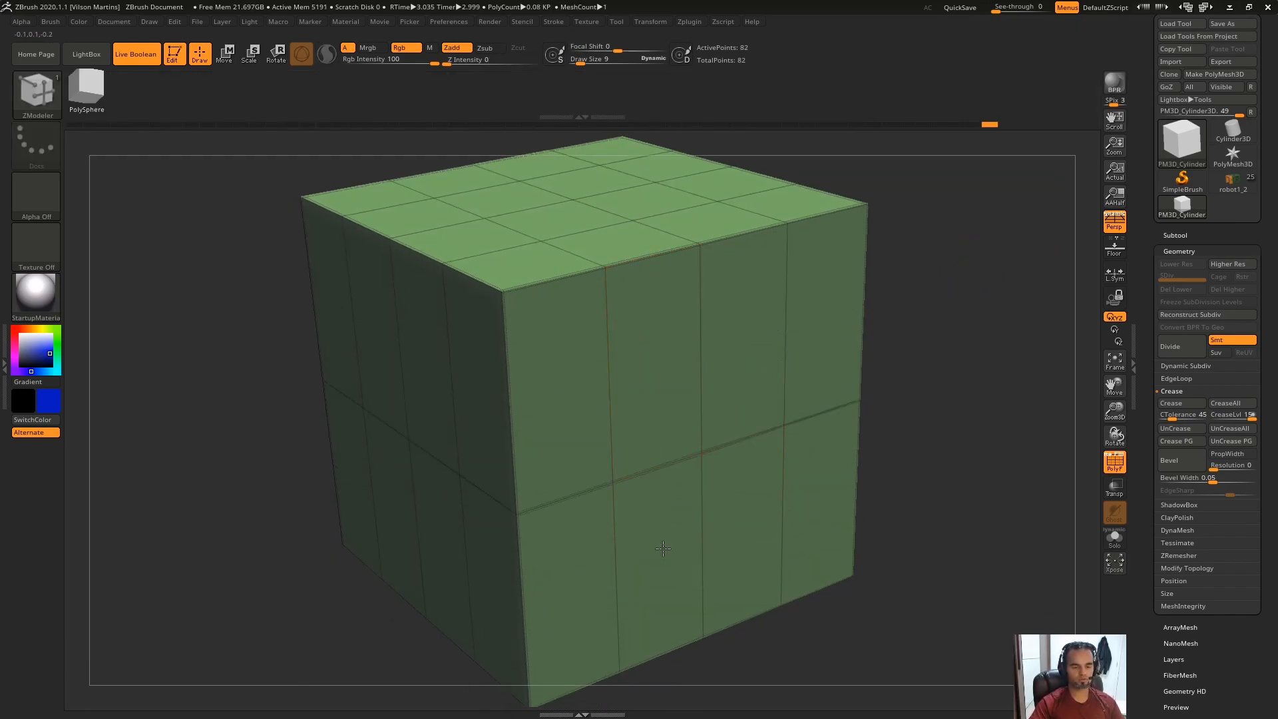
Step: Decline Dynamic Subdiv and subdivide the cube to subdivision level 7
key("d")
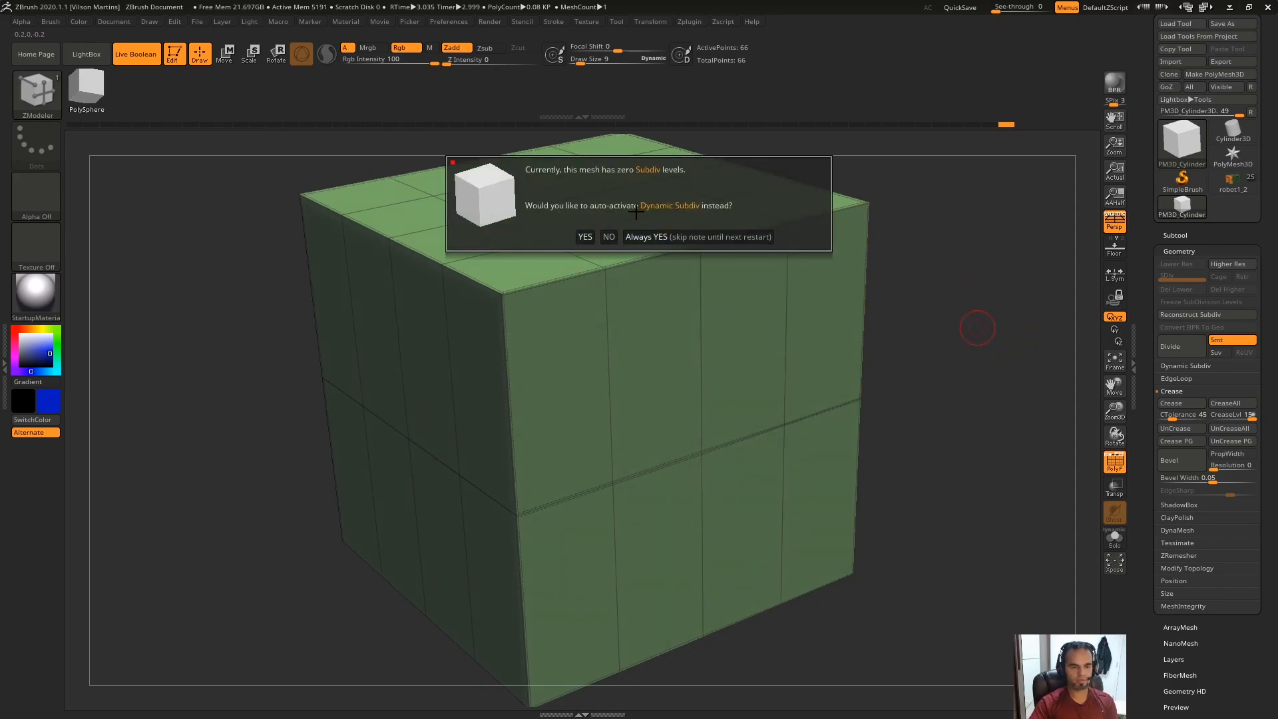
left_click(608, 236)
left_click(1180, 345)
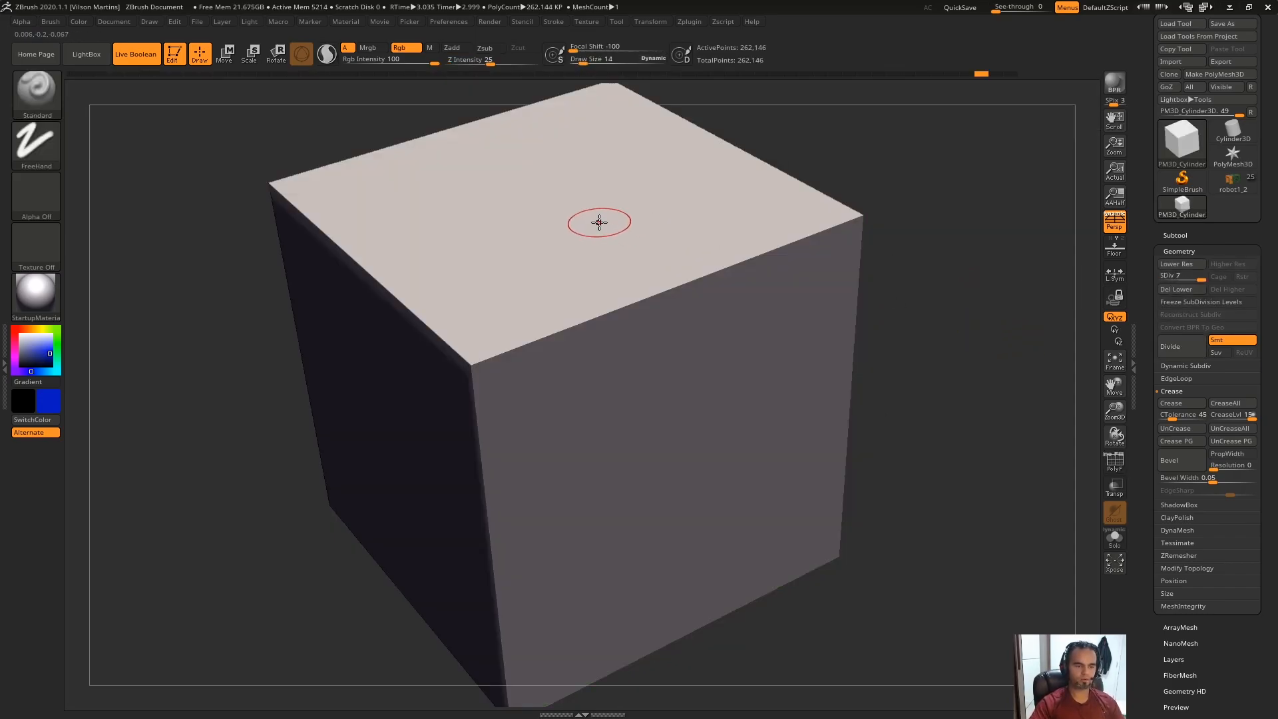
Step: Set the focal shift to -27 and paint a wavy blue stroke over the cube's top and front faces with draw size 9
key("bracketleft")
key("ctrl+z")
left_click_drag(571, 51, 604, 51)
mouse_move(625, 220)
left_mouse_down()
mouse_move(600, 226)
mouse_move(576, 316)
mouse_move(658, 314)
mouse_move(666, 395)
mouse_move(635, 449)
left_mouse_up()
left_click_drag(942, 276, 999, 201)
left_click_drag(999, 201, 973, 362, "alt")
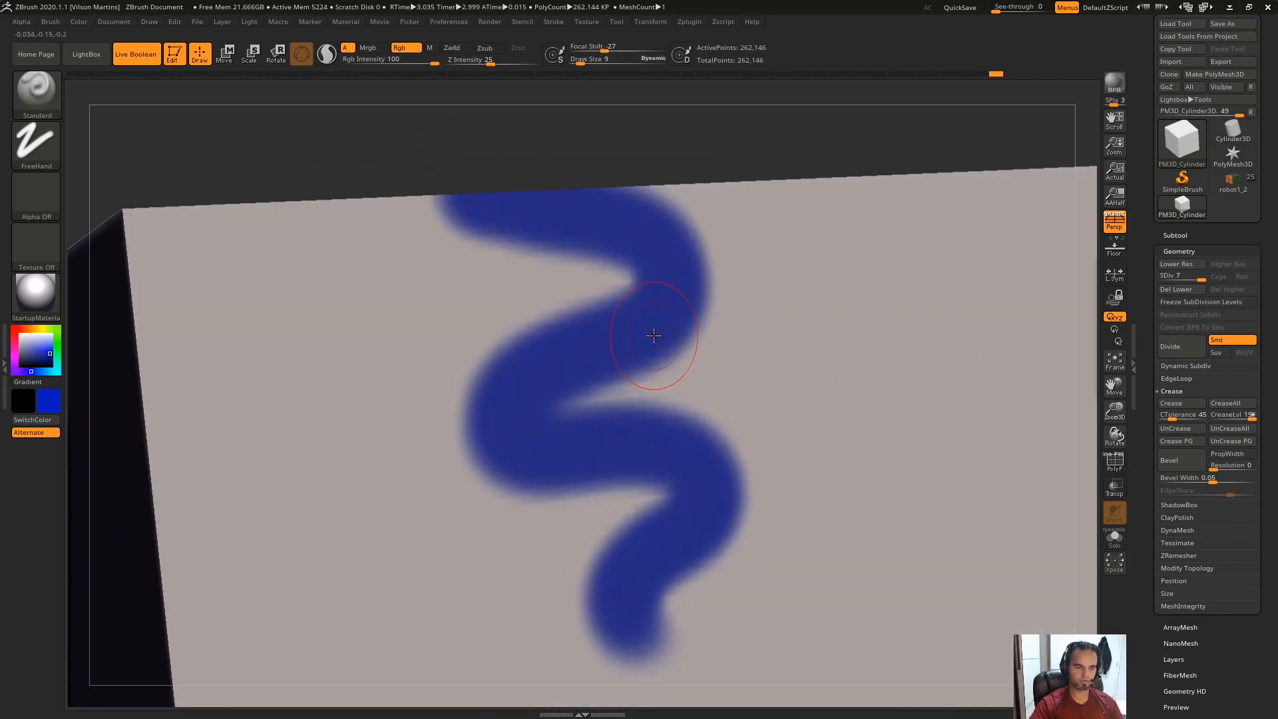
Step: Examine the painted stroke up close on the top and front faces, with and without the wireframe
key("bracketleft")
key("bracketleft")
mouse_move(585, 302)
right_mouse_down("ctrl")
mouse_move(594, 336)
mouse_move(551, 391)
mouse_move(514, 349)
right_mouse_up("ctrl")
right_click_drag(493, 238, 541, 196)
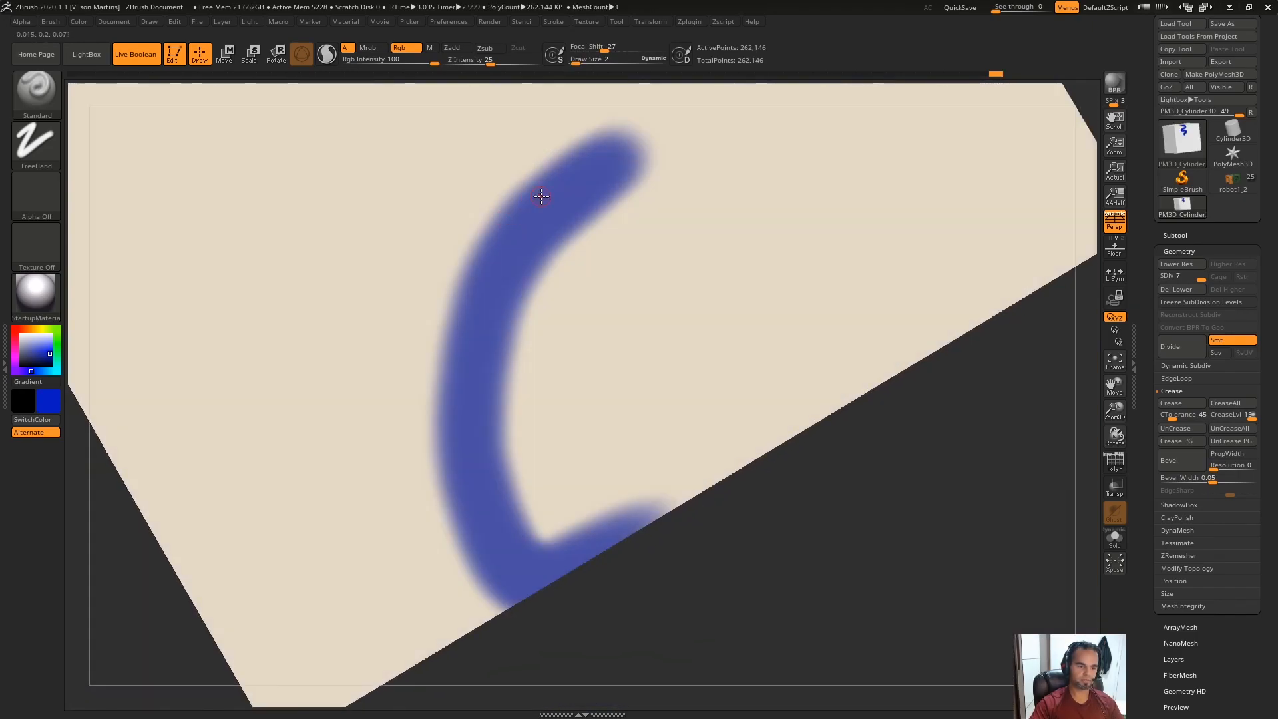
right_click_drag(440, 336, 650, 334)
key("shift+f")
mouse_move(612, 433)
right_mouse_down()
mouse_move(668, 380)
mouse_move(576, 426)
mouse_move(691, 345)
mouse_move(670, 346)
mouse_move(673, 425)
mouse_move(690, 351)
right_mouse_up()
key("shift+f")
key("shift+f")
key("shift+f")
key("shift+f")
Step: Step the cube down to subdivision level 2 and examine how the painted stroke looks at lower resolution
key("shift+d")
key("shift+d")
key("shift+d")
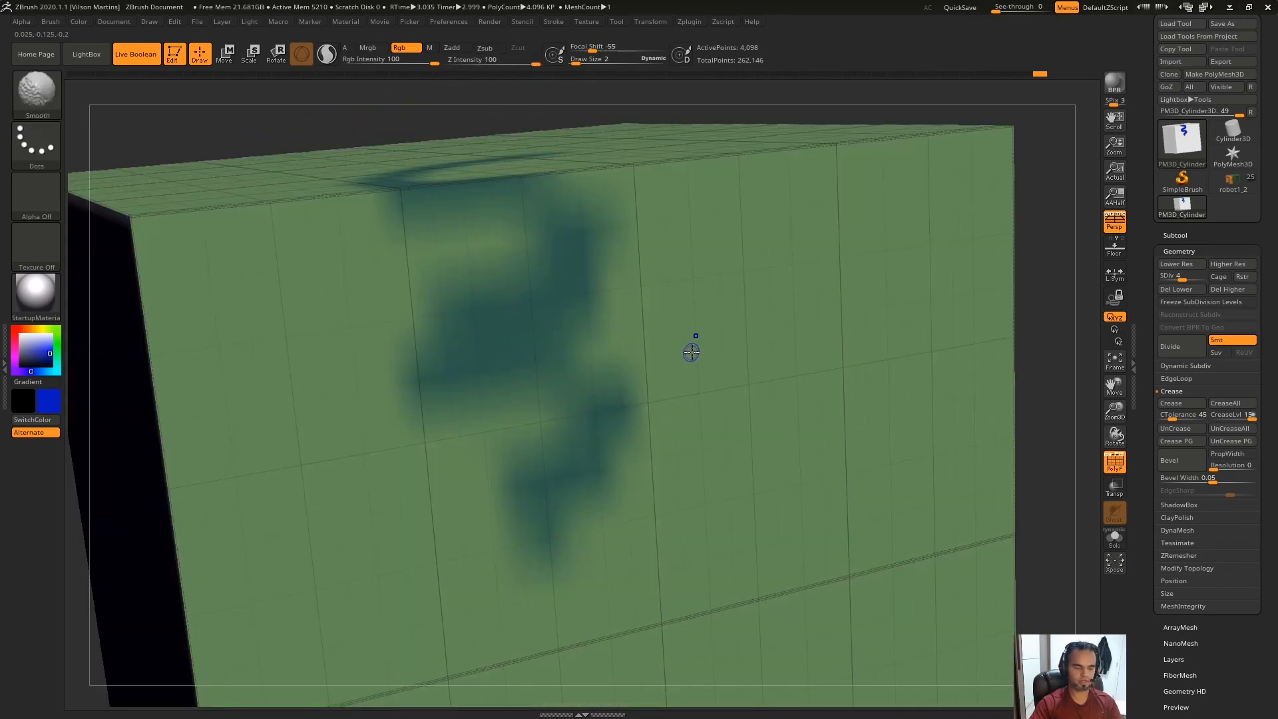
key("shift+d")
key("shift+d")
right_click_drag(693, 399, 699, 357)
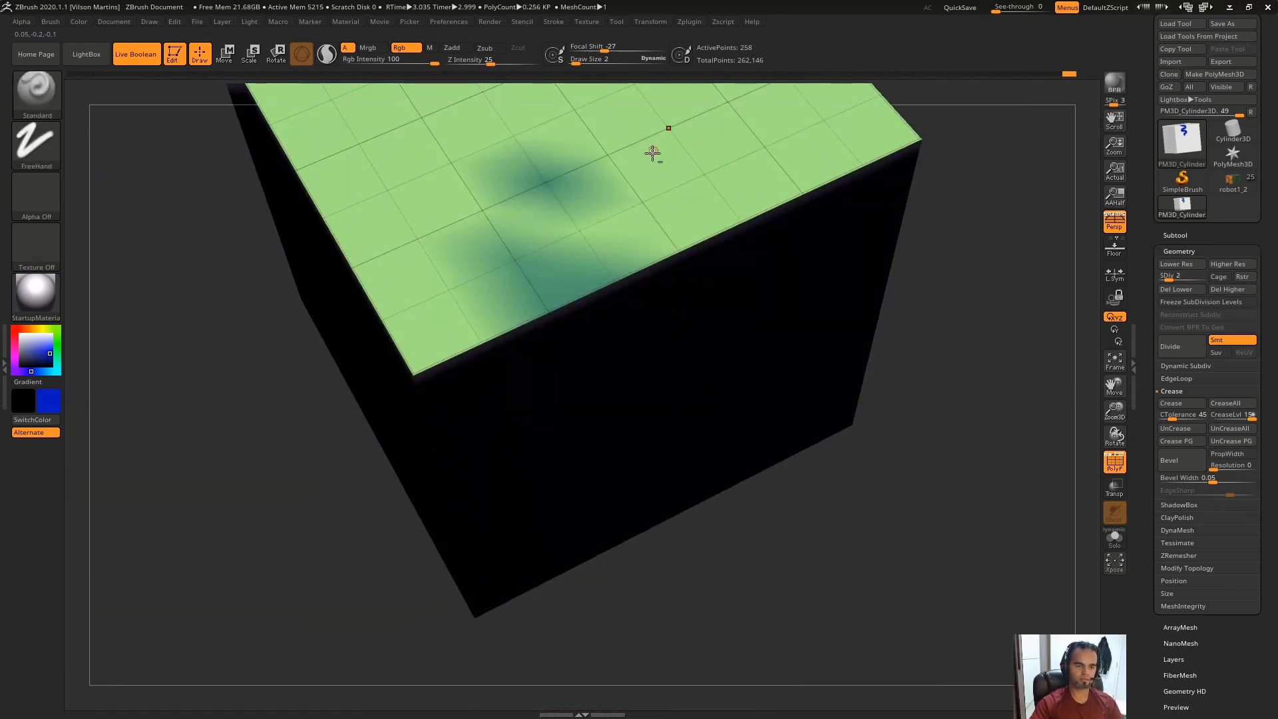
right_click_drag(655, 149, 579, 200)
right_click_drag(554, 337, 916, 229)
Step: Step the cube back up to its highest subdivision level
key("d")
key("d")
key("d")
key("d")
key("d")
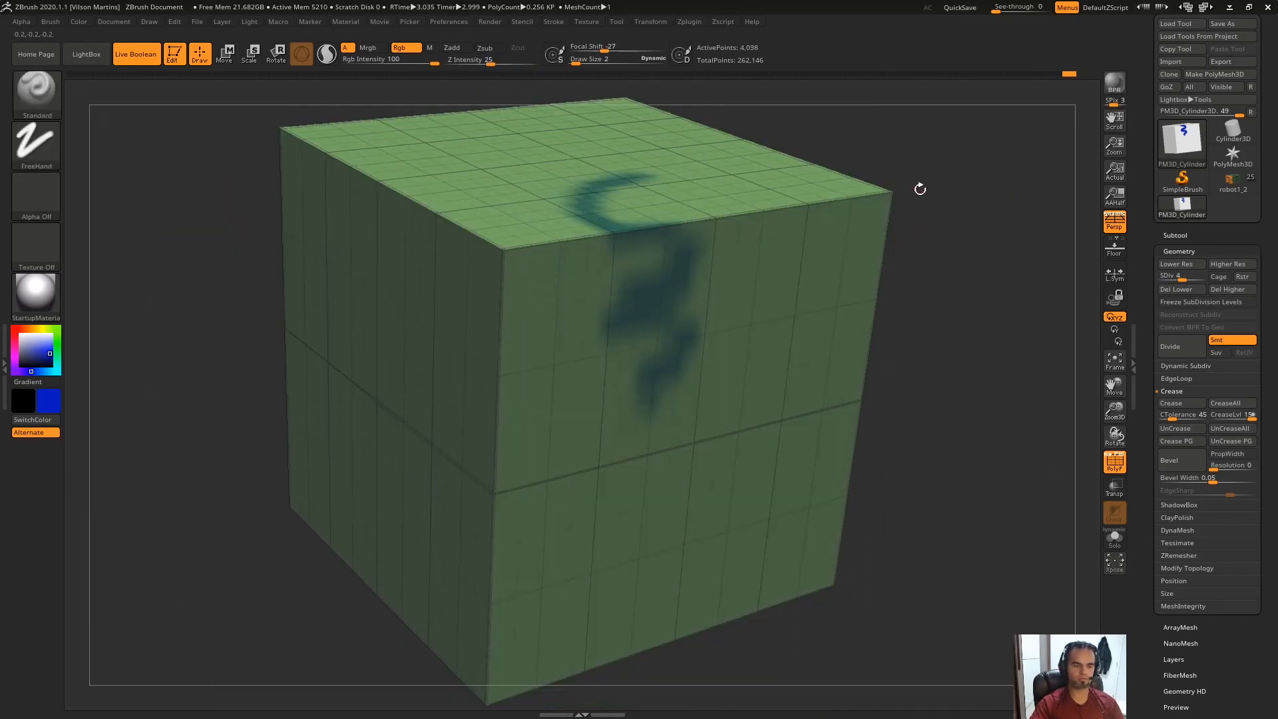
mouse_move(998, 199)
left_mouse_down()
mouse_move(964, 214)
mouse_move(989, 239)
mouse_move(955, 296)
left_mouse_up()
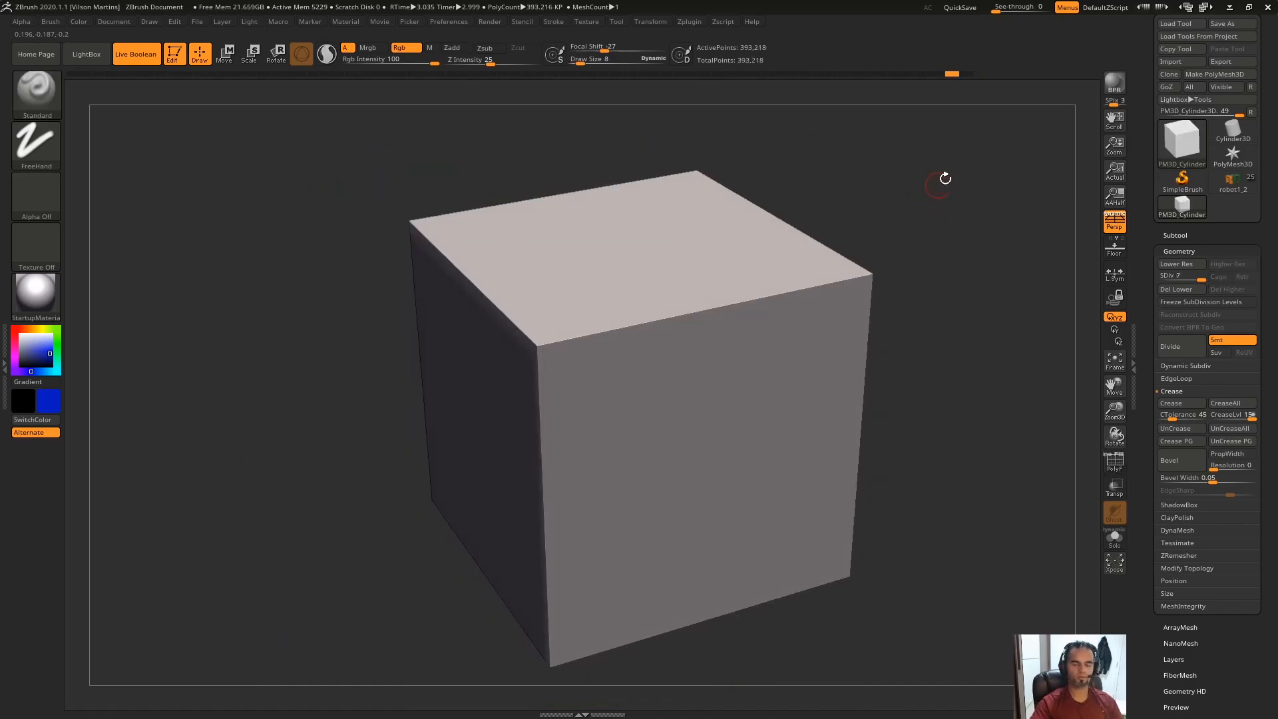
Step: Paint a soft round blue spot with the DragRect stroke and a wavy FreeHand line beside it on the top face
left_click_drag(356, 143, 355, 139)
left_click(40, 160)
left_click(47, 151)
left_click(154, 158)
left_click_drag(234, 355, 216, 414)
mouse_move(489, 283)
left_mouse_down()
mouse_move(483, 217)
mouse_move(588, 231)
left_mouse_up()
left_click_drag(333, 300, 273, 346)
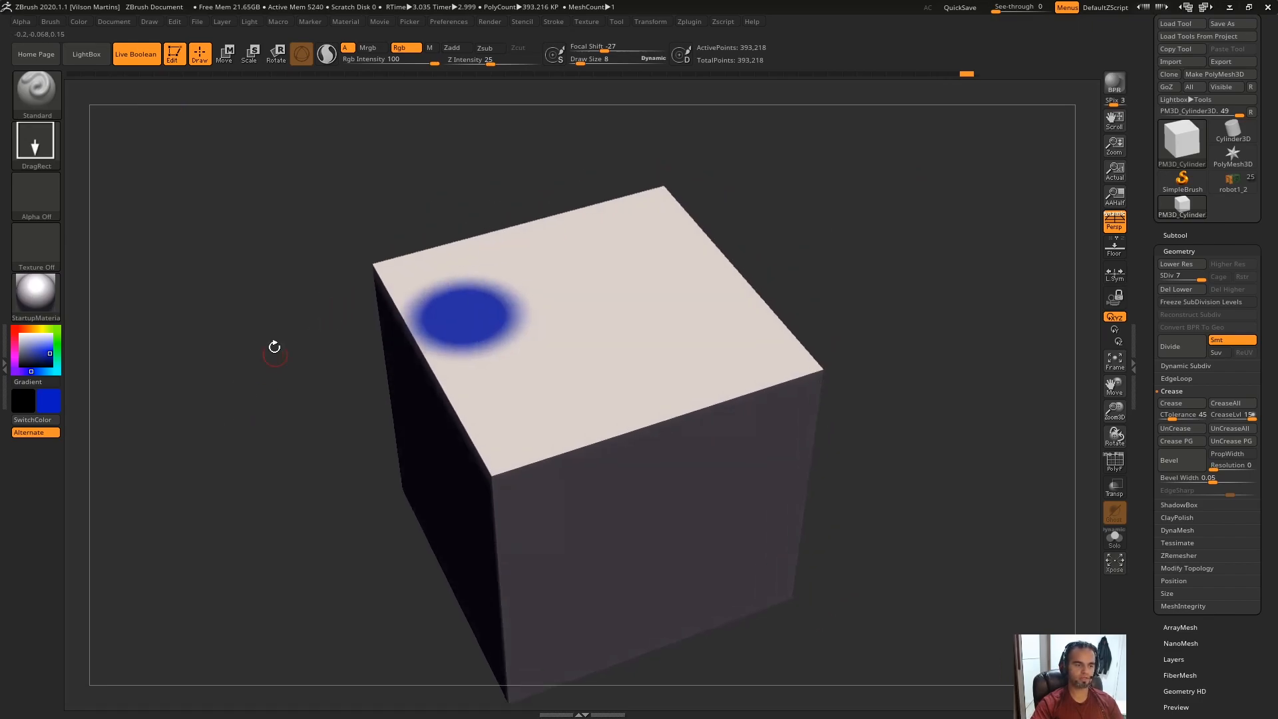
mouse_move(545, 310)
left_mouse_down()
mouse_move(551, 271)
mouse_move(666, 279)
left_mouse_up()
Step: Paint a Color Spray band along the front edge of the top face with draw size 14
left_click(36, 144)
left_click(282, 158)
mouse_move(509, 394)
left_mouse_down()
mouse_move(554, 398)
mouse_move(673, 334)
mouse_move(776, 331)
left_mouse_up()
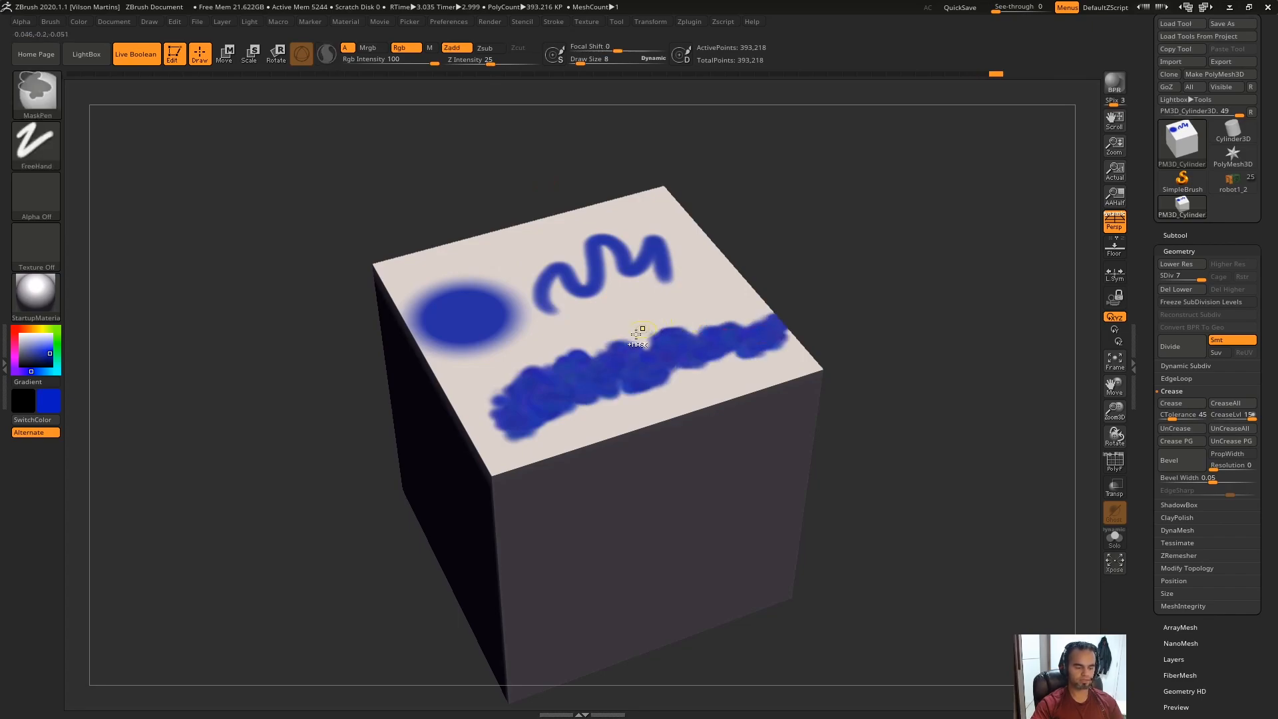
key("ctrl+z")
key("s")
left_click_drag(548, 380, 699, 346)
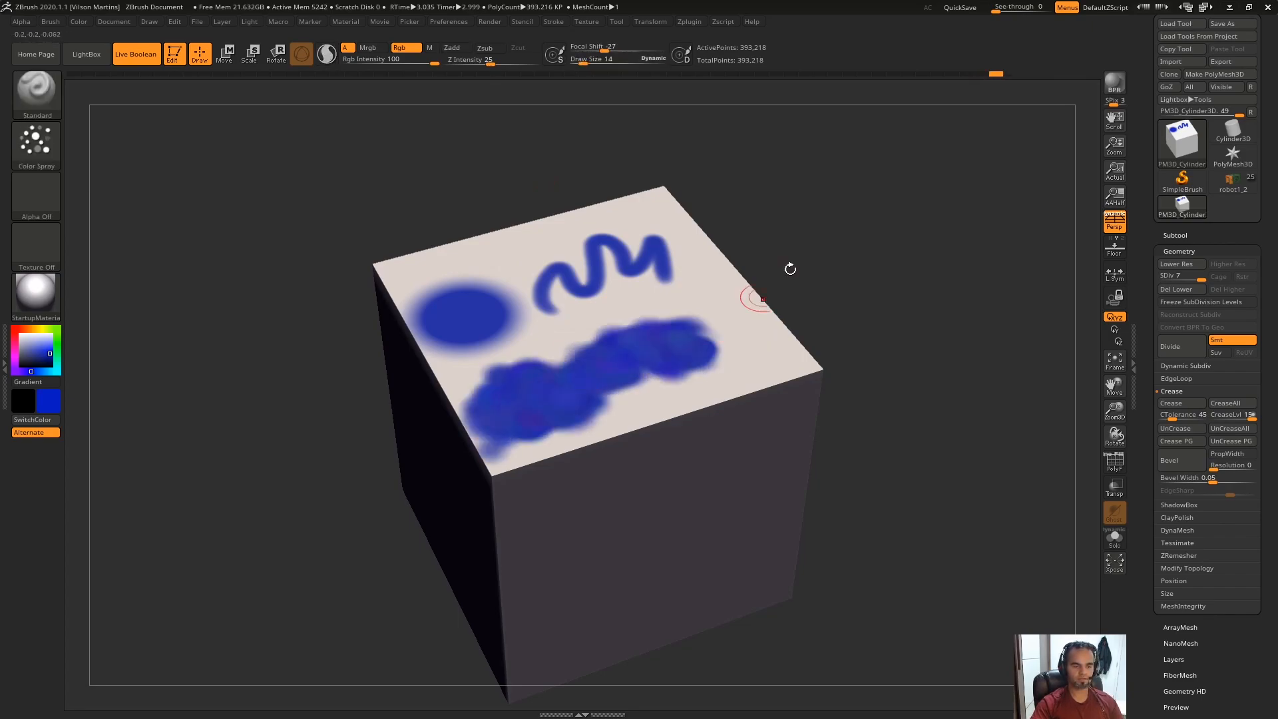
left_click_drag(791, 268, 805, 459, "alt")
right_click_drag(592, 417, 658, 342, "ctrl")
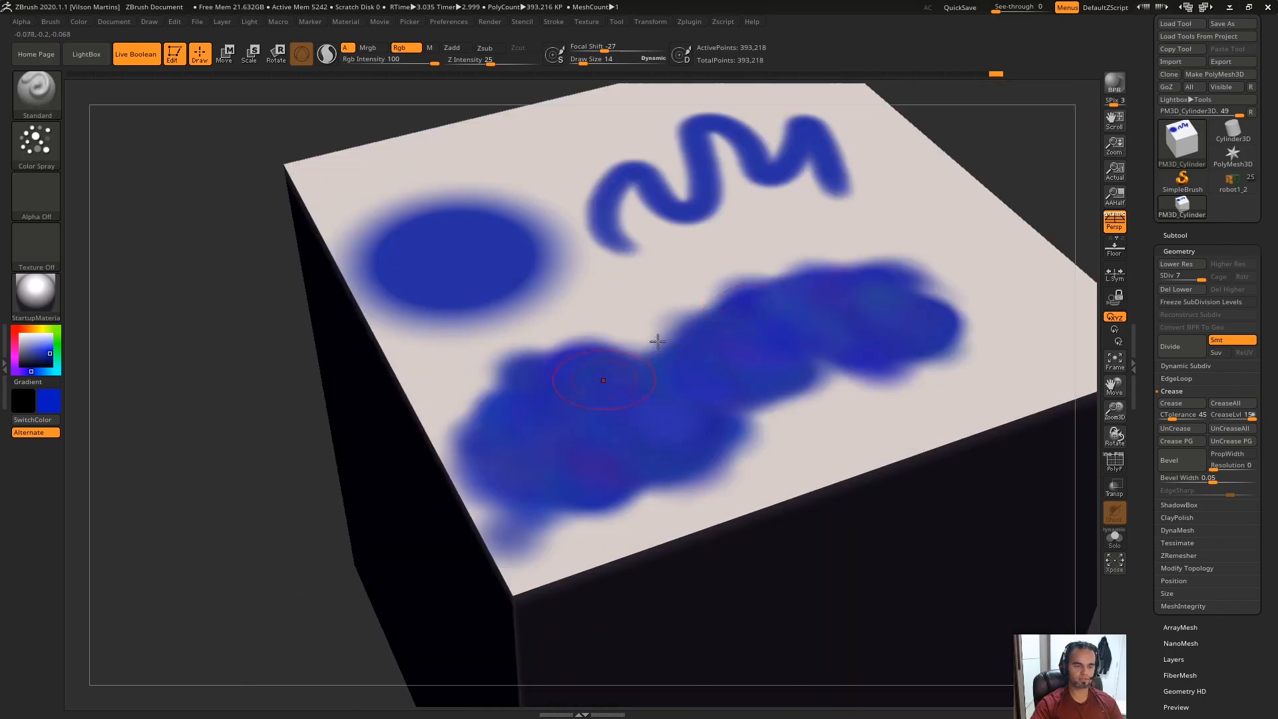
Step: Switch the stroke type to DragRect, to FreeHand and back to Color Spray
left_click(44, 150)
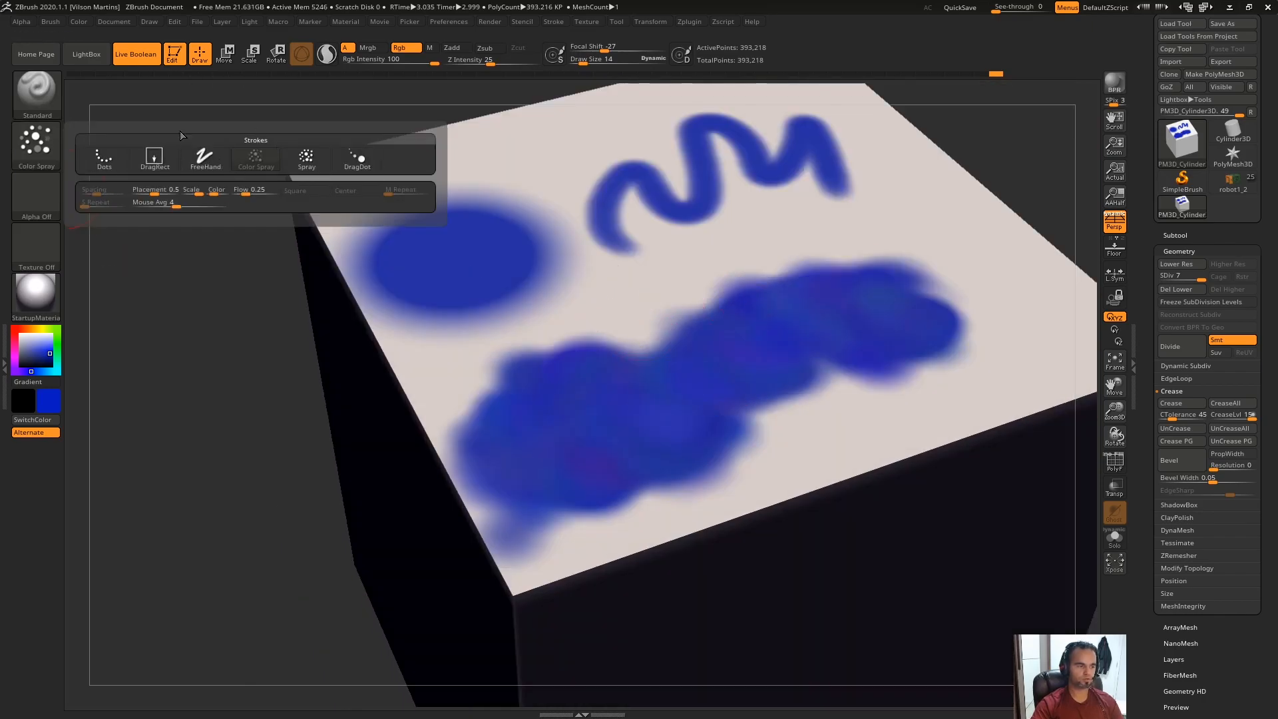
left_click(154, 157)
left_click(49, 144)
left_click(205, 157)
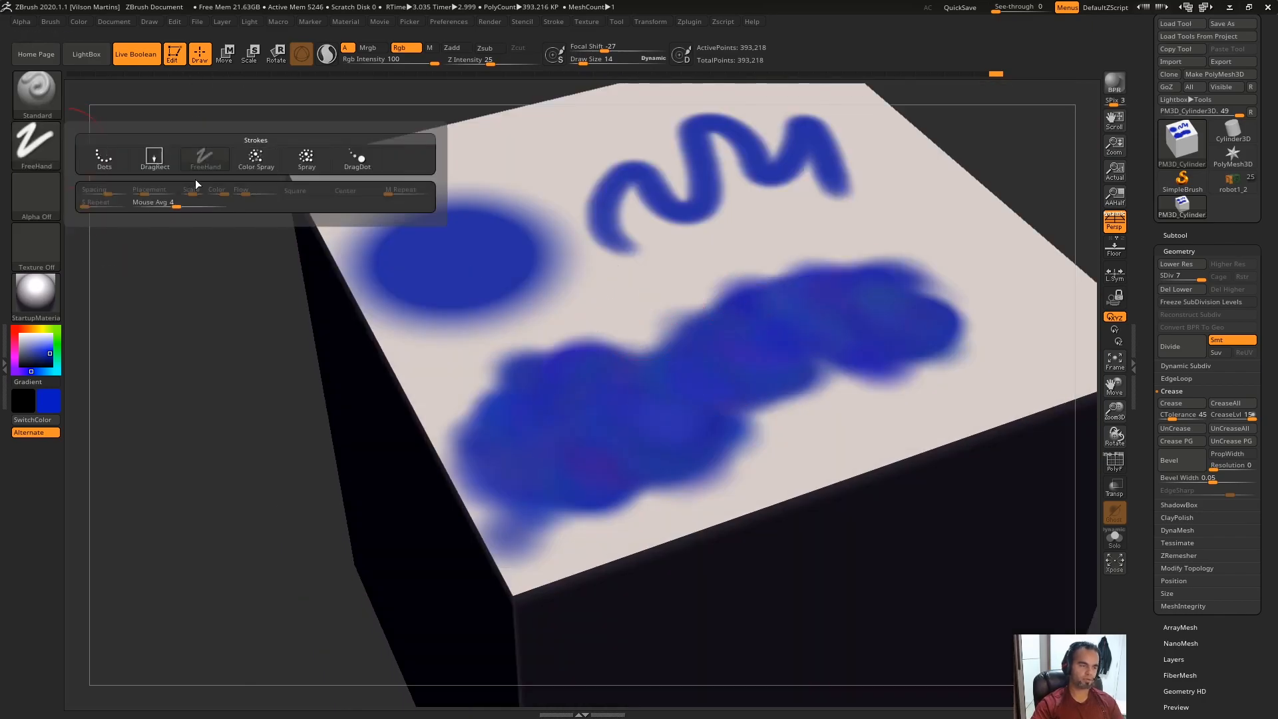
left_click(27, 146)
left_click(258, 162)
Step: Try Color Spray strokes across the top face with the Color variance set to 0
left_click(36, 144)
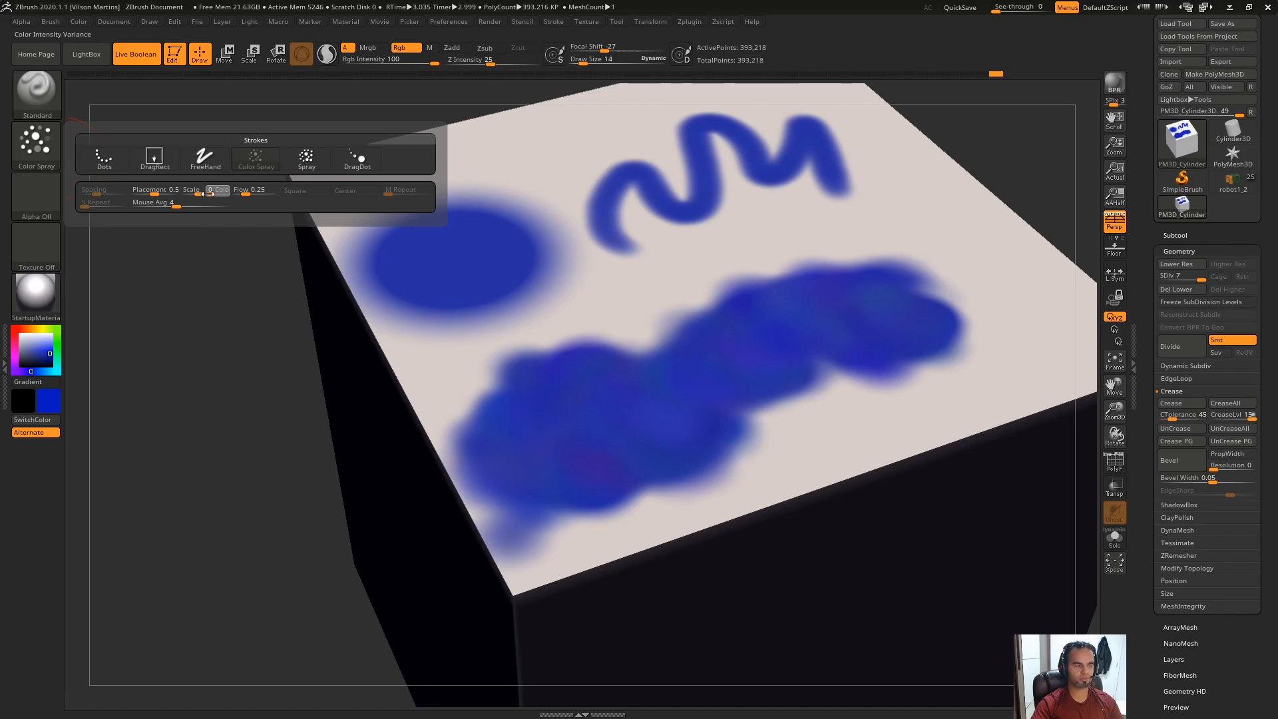
mouse_move(602, 319)
left_mouse_down()
mouse_move(772, 200)
mouse_move(894, 216)
mouse_move(890, 334)
mouse_move(864, 338)
left_mouse_up()
key("ctrl+z")
left_click(42, 143)
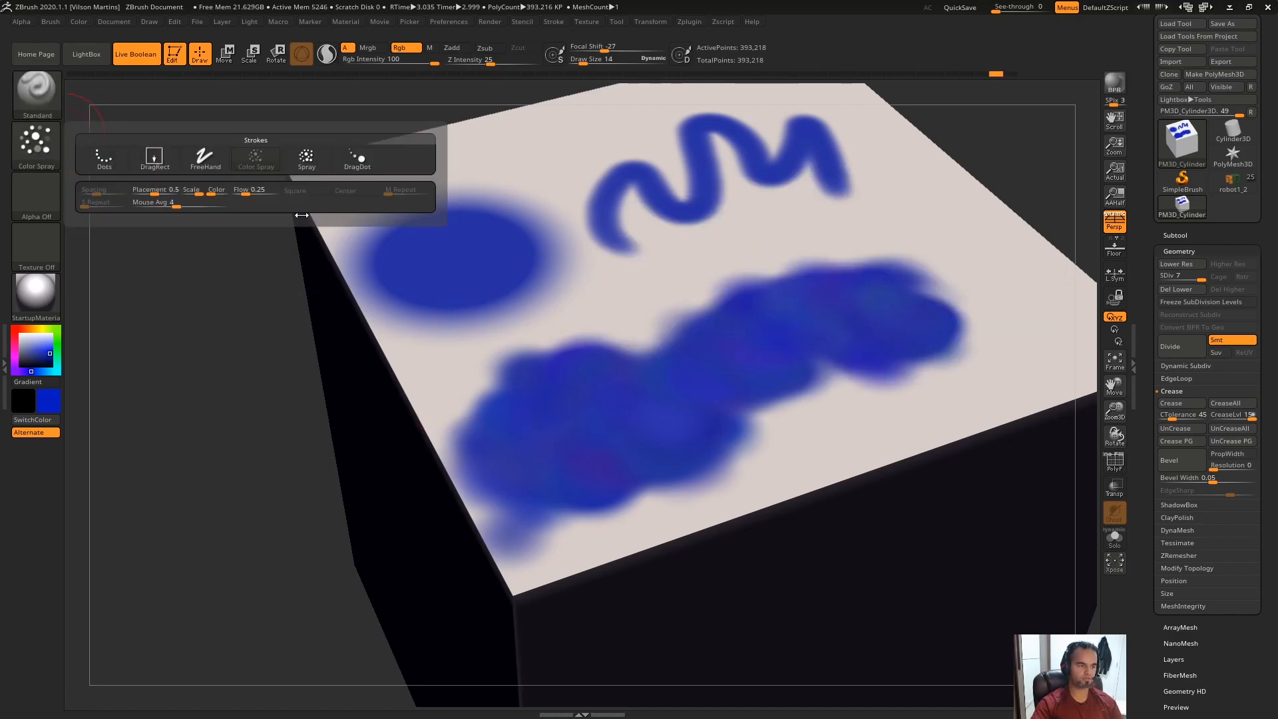
mouse_move(532, 286)
left_mouse_down()
mouse_move(898, 213)
mouse_move(707, 403)
mouse_move(492, 206)
mouse_move(916, 263)
mouse_move(786, 227)
left_mouse_up()
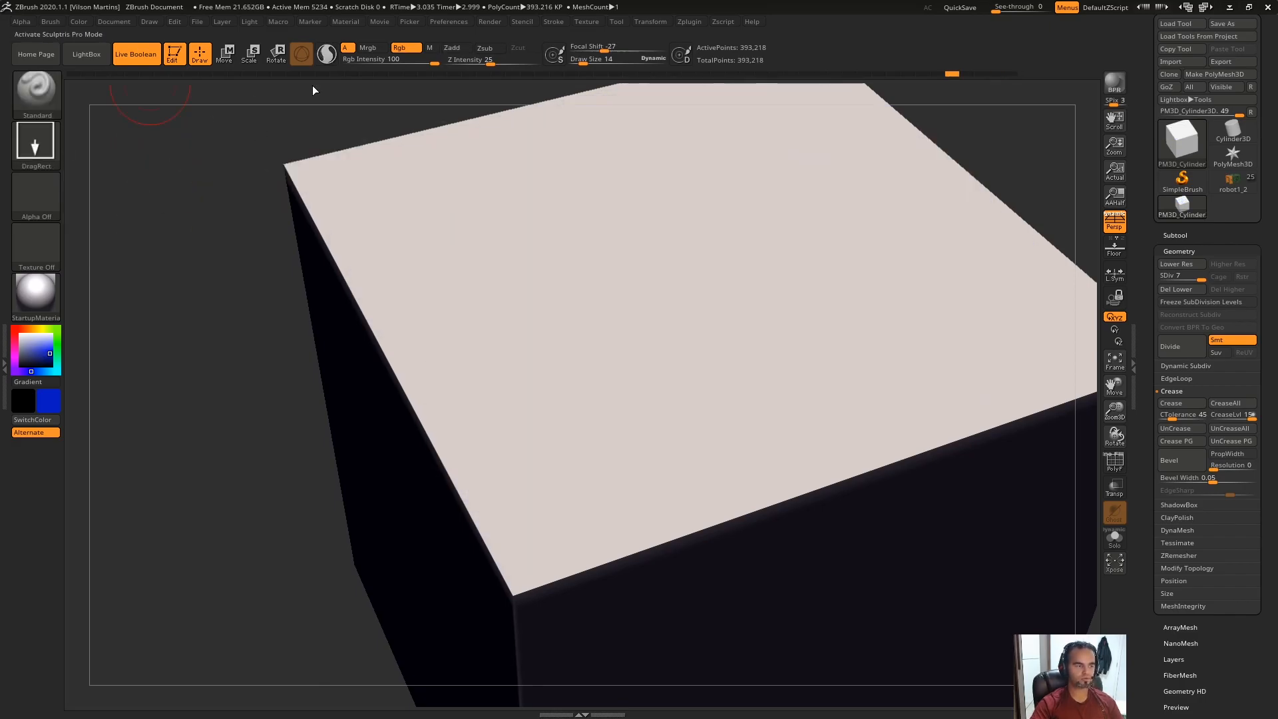
Step: Choose the star-shaped Alpha 10 and stamp a large blue star in the middle of the top face
mouse_move(312, 86)
left_mouse_down()
mouse_move(214, 148)
mouse_move(107, 179)
left_mouse_up()
left_click(38, 199)
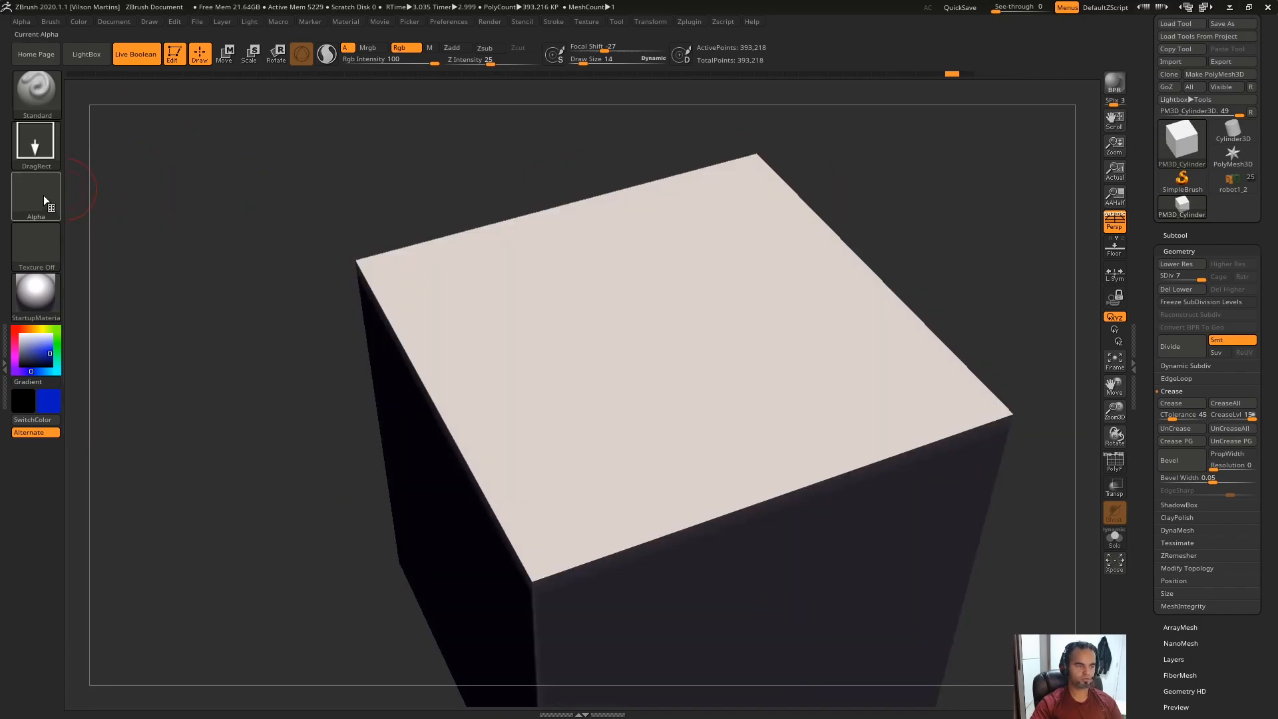
left_click(43, 194)
left_click(256, 208)
mouse_move(673, 319)
left_mouse_down()
mouse_move(617, 254)
mouse_move(588, 137)
left_mouse_up()
mouse_move(903, 176)
left_mouse_down()
mouse_move(704, 220)
mouse_move(908, 178)
mouse_move(885, 187)
left_mouse_up()
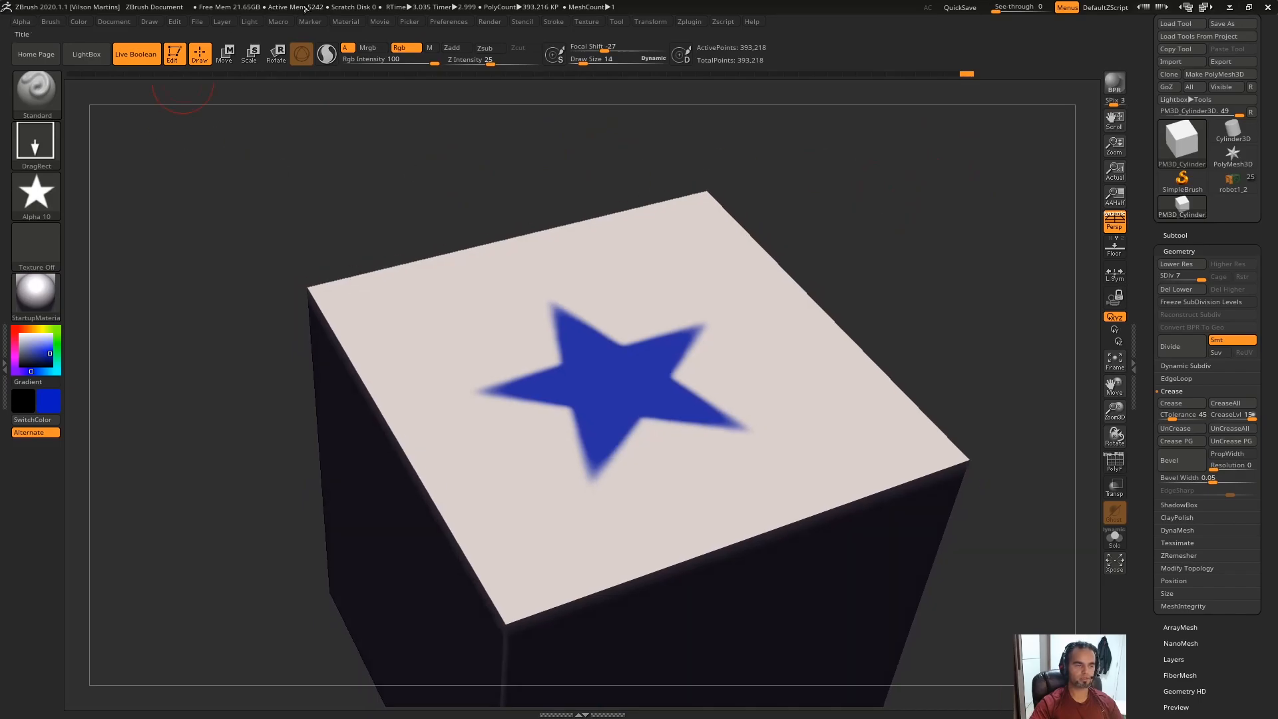
Step: Stamp a blue spot beside the star with Paint With Alpha off, and a second star with it on again
left_click(348, 49)
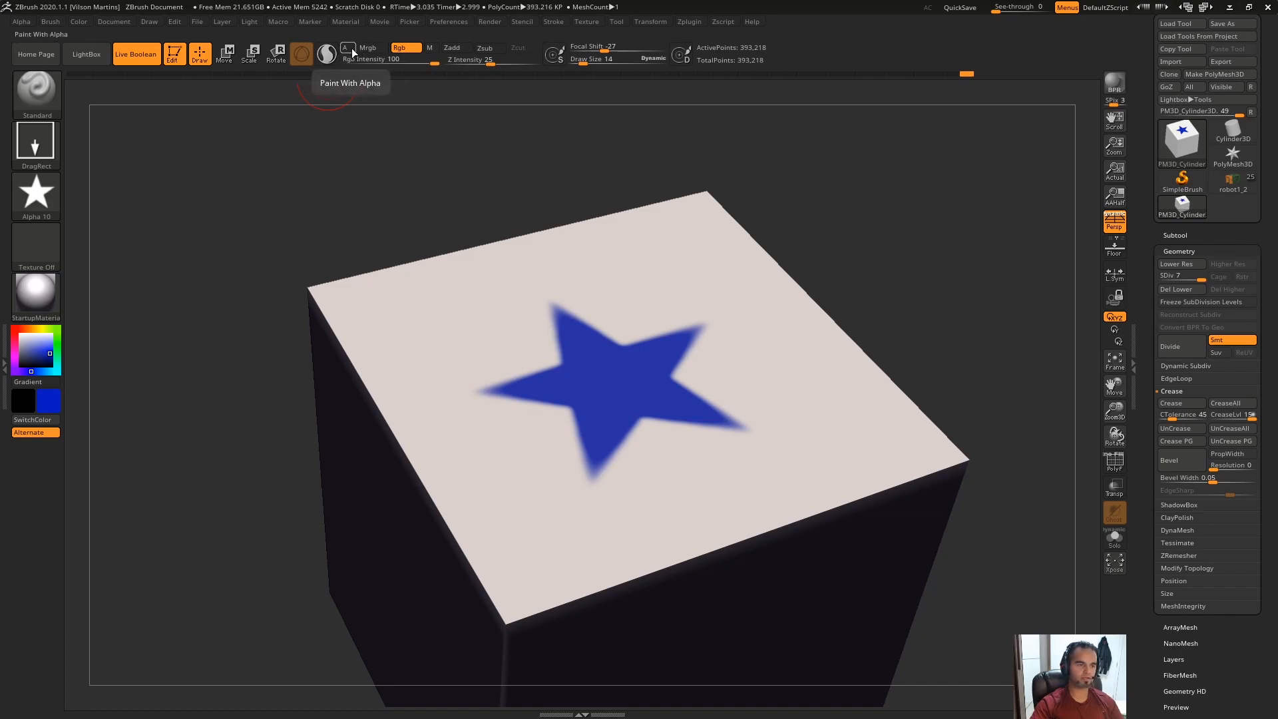
left_click_drag(245, 203, 537, 317)
mouse_move(373, 344)
left_mouse_down()
mouse_move(351, 239)
mouse_move(418, 181)
left_mouse_up()
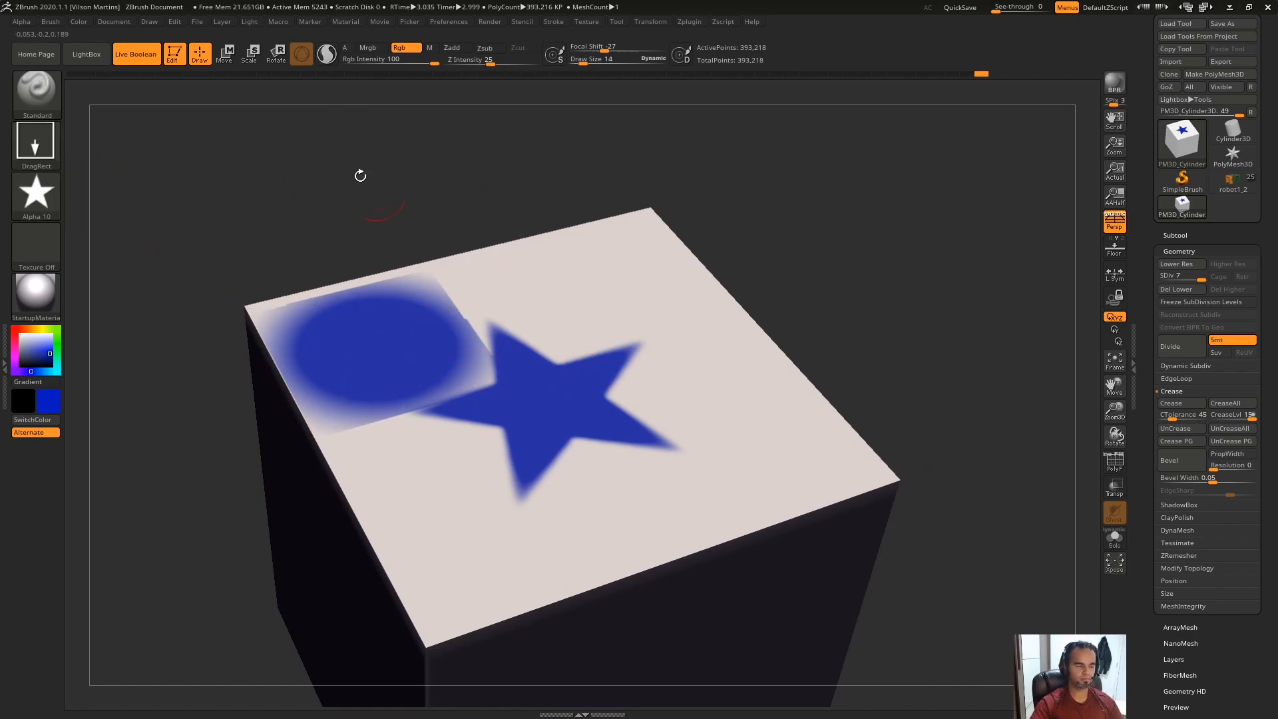
left_click(347, 50)
left_click_drag(605, 296, 606, 146)
Step: Choose the concentric-ring Texture 10 and stamp a textured star on the top face beside the blue stars
left_click(60, 253)
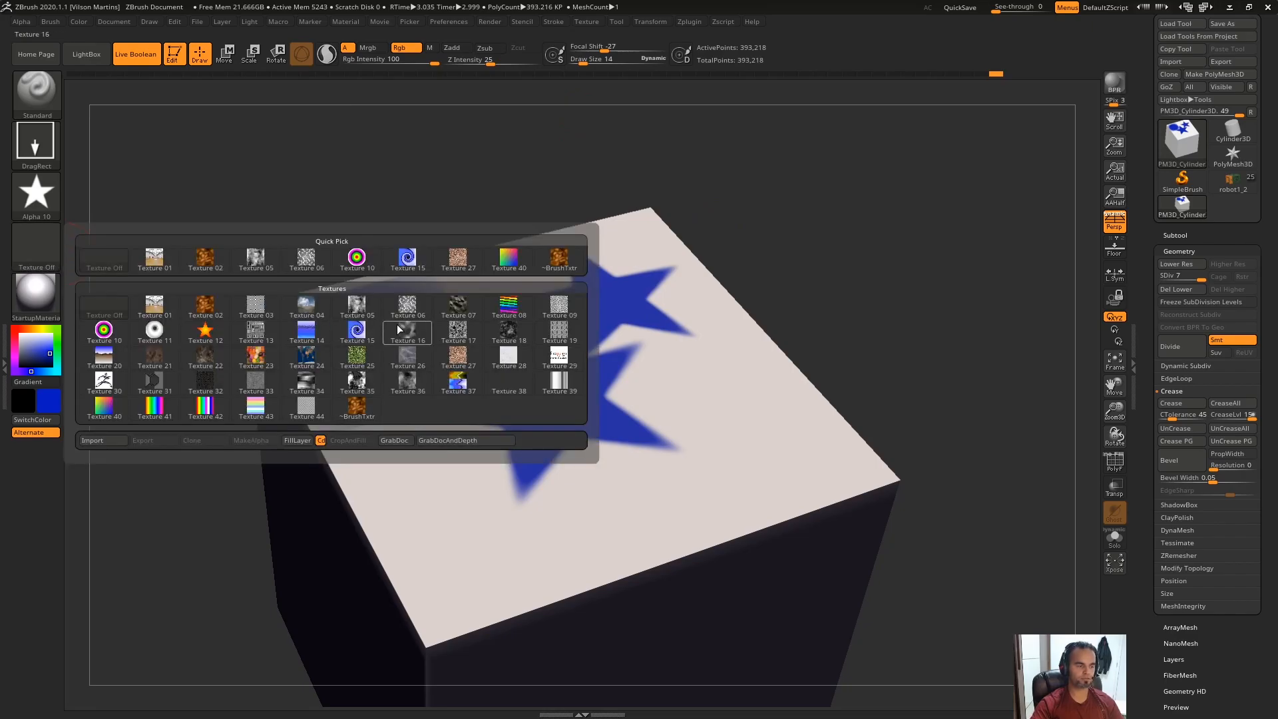
left_click(41, 241)
left_click(363, 259)
left_click_drag(781, 197, 734, 158, "alt")
left_click_drag(649, 381, 769, 377)
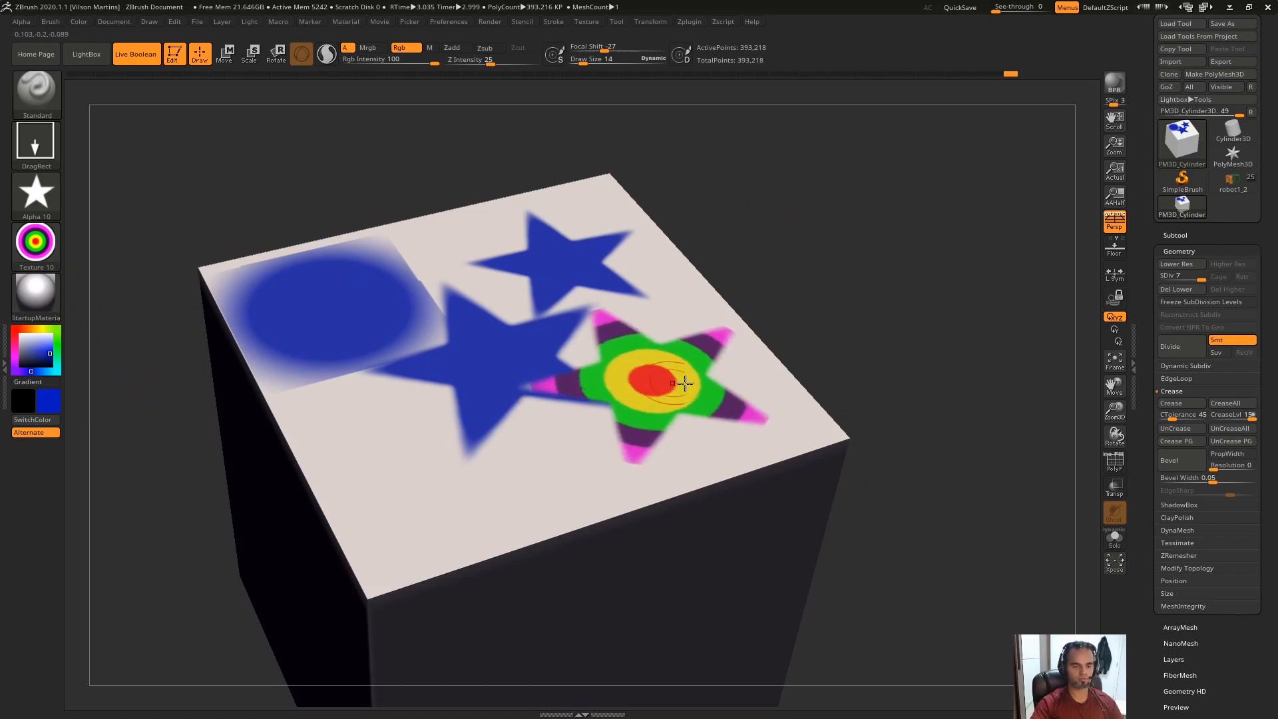
Step: Undo the star and spot stamps painted on the top face
key("ctrl+z")
key("ctrl+z")
key("ctrl+z")
key("ctrl+z")
Step: Set the Focal Shift to 100 and stamp a large textured star on the front face
mouse_move(885, 288)
left_mouse_down()
mouse_move(901, 273)
mouse_move(872, 221)
left_mouse_up()
left_click_drag(619, 50, 665, 66)
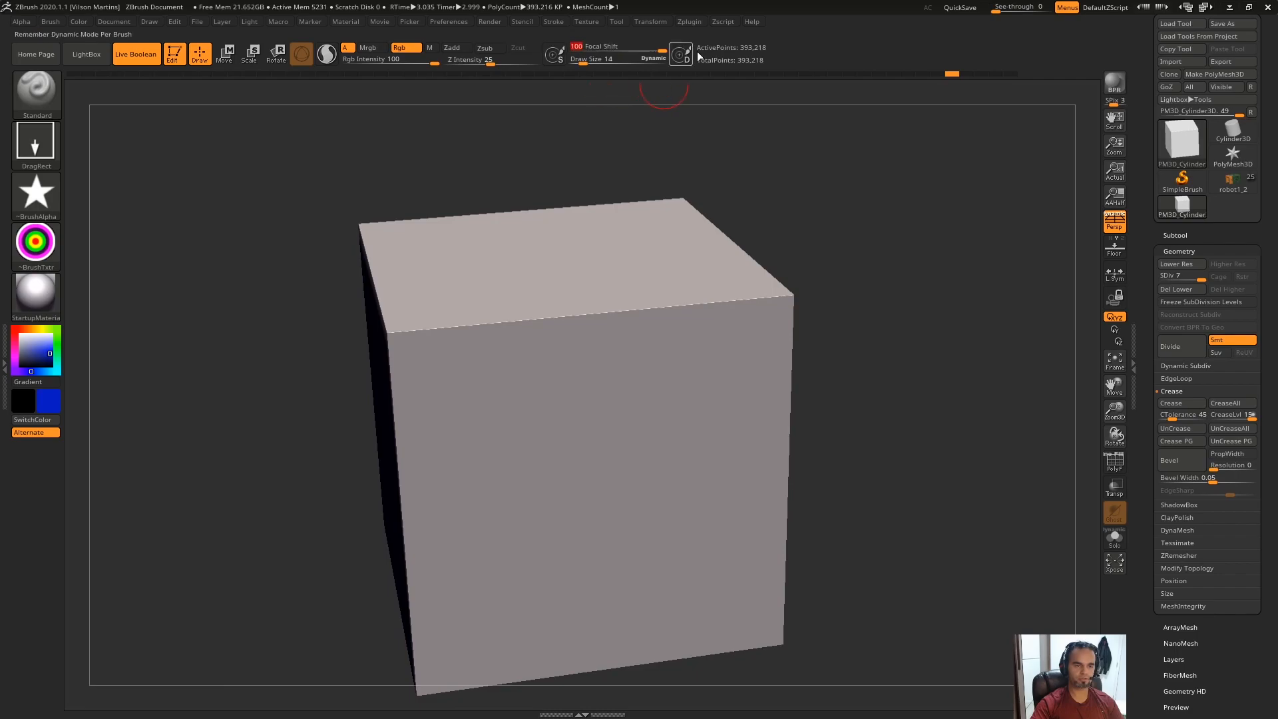
left_click_drag(676, 160, 716, 157)
left_click_drag(602, 513, 526, 418)
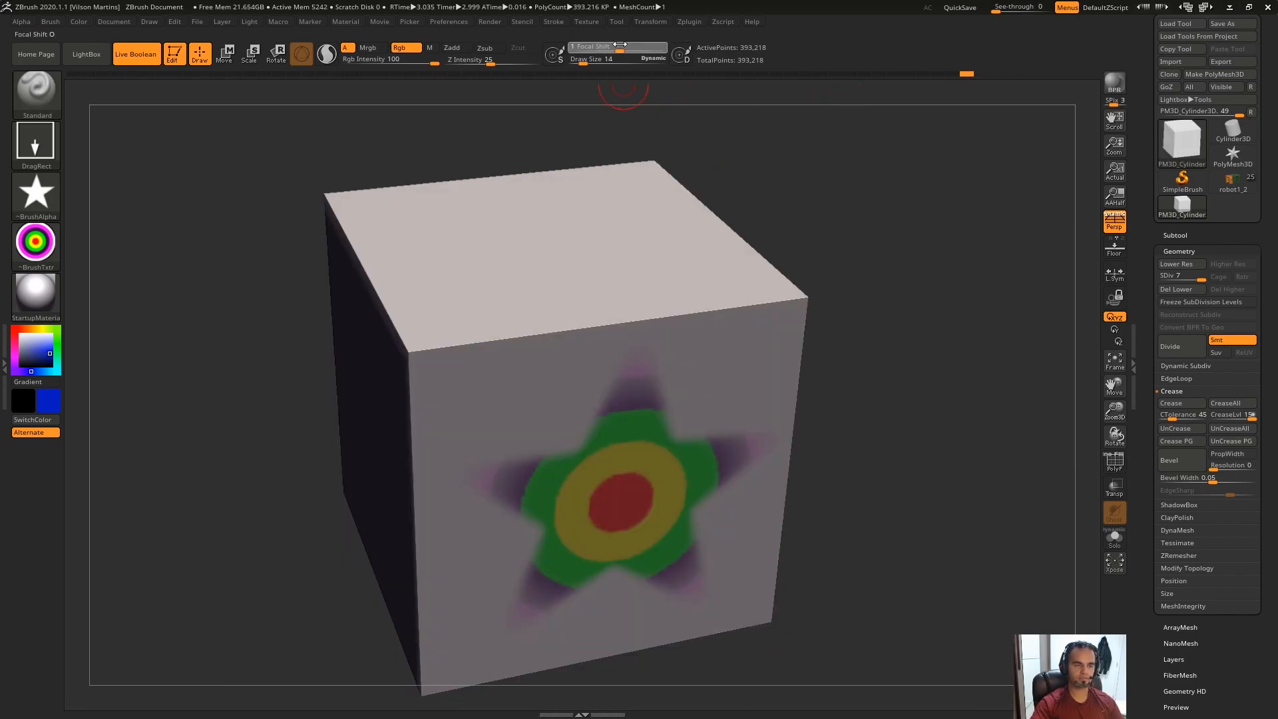
Step: Set the Focal Shift to -100 and try the textured star on the top face
left_click_drag(629, 50, 571, 51)
left_click_drag(557, 235, 581, 225)
left_click_drag(832, 280, 880, 255)
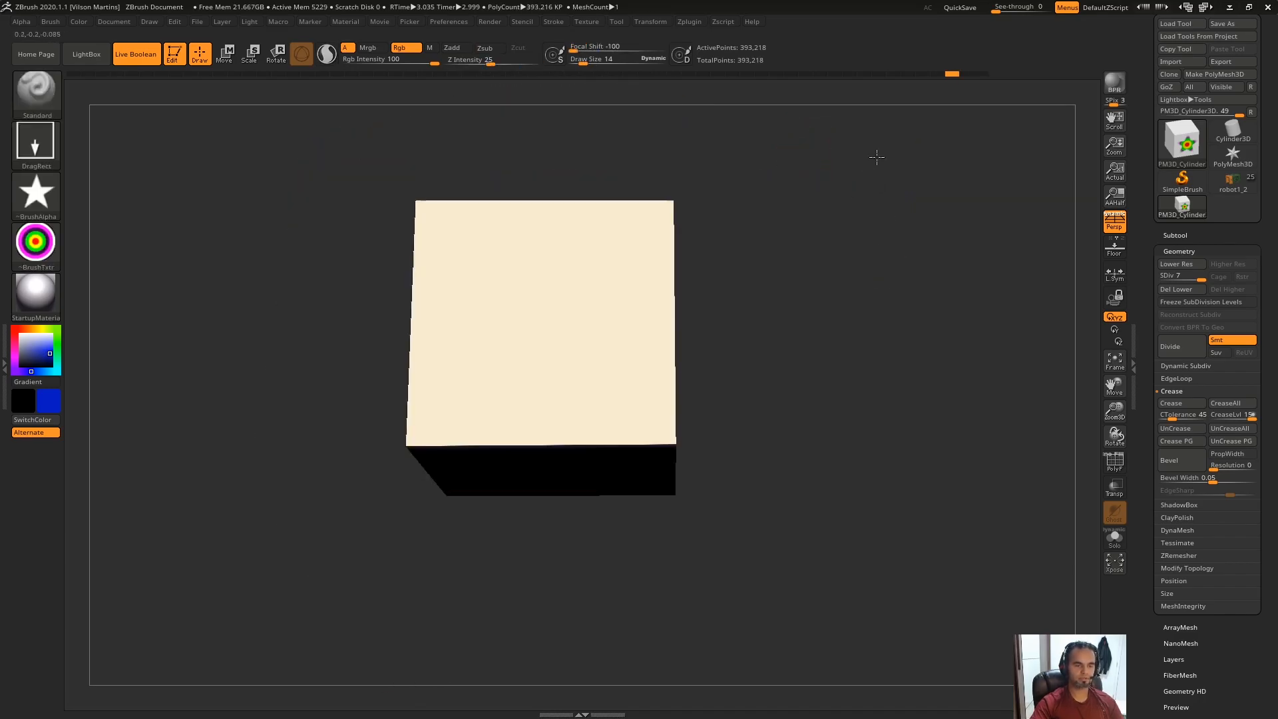
left_click_drag(876, 157, 887, 191)
Step: Turn the brush texture off
left_click_drag(222, 187, 47, 298)
left_click(38, 303)
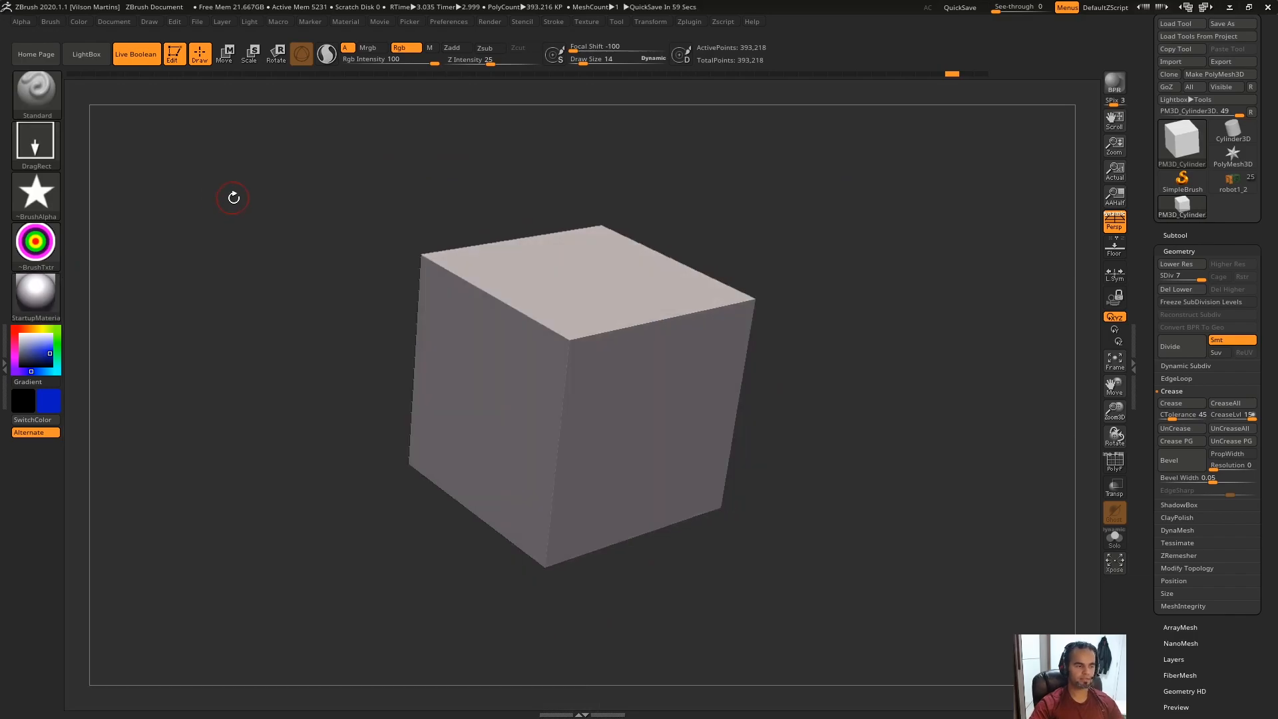
left_click_drag(234, 193, 46, 294)
left_click(47, 293)
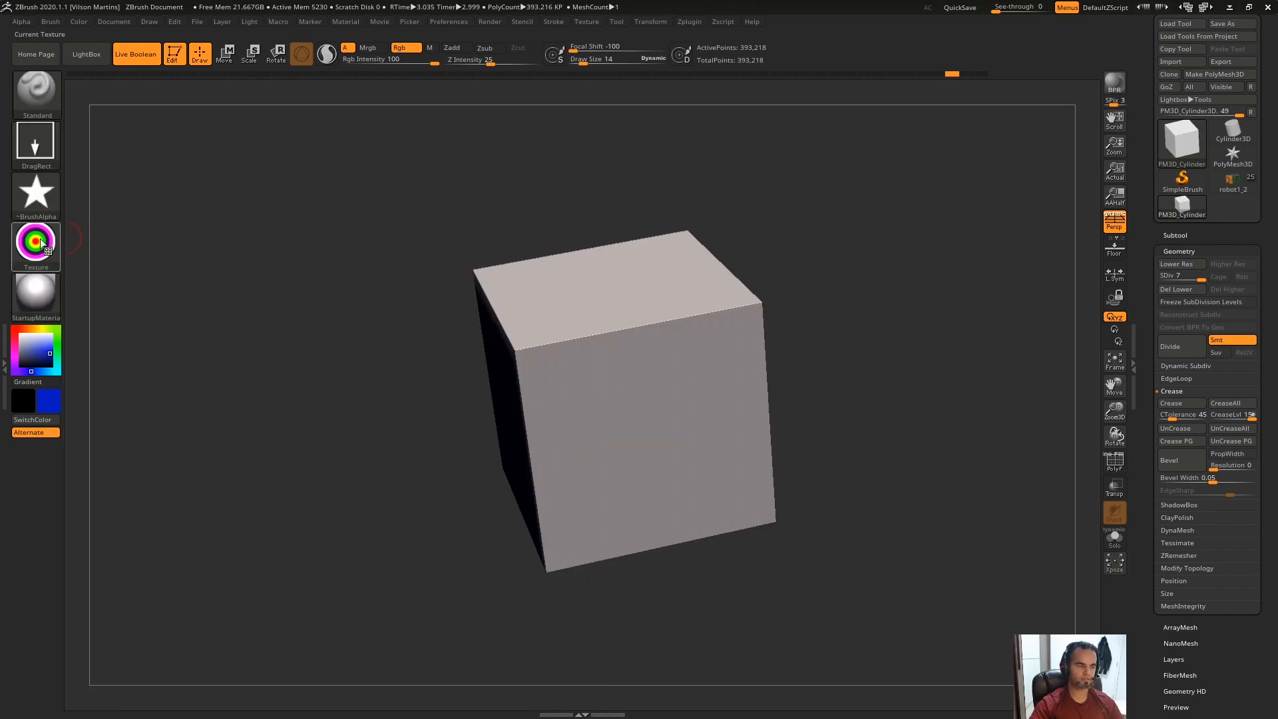
left_click(42, 251)
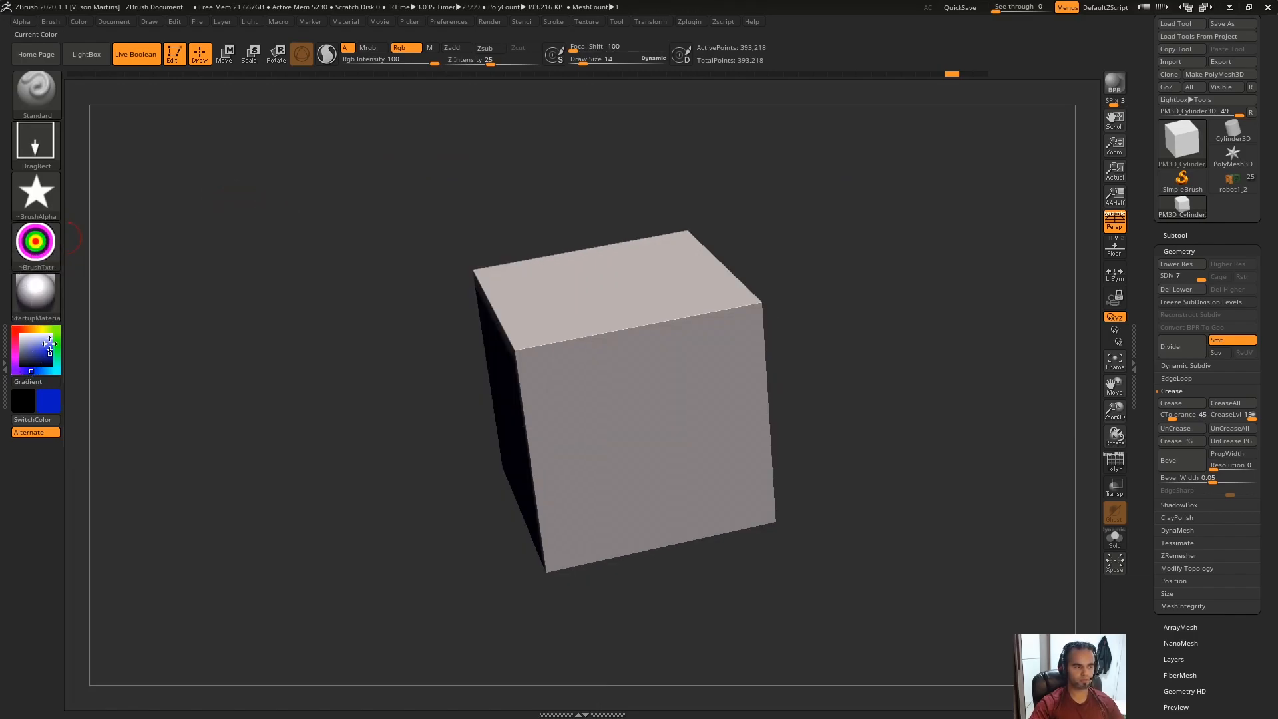
left_click(30, 256)
left_click(94, 280)
Step: Change the cube's material to ReflectRed
left_click(40, 303)
left_click(38, 300)
left_click_drag(323, 175, 166, 253)
left_click(41, 299)
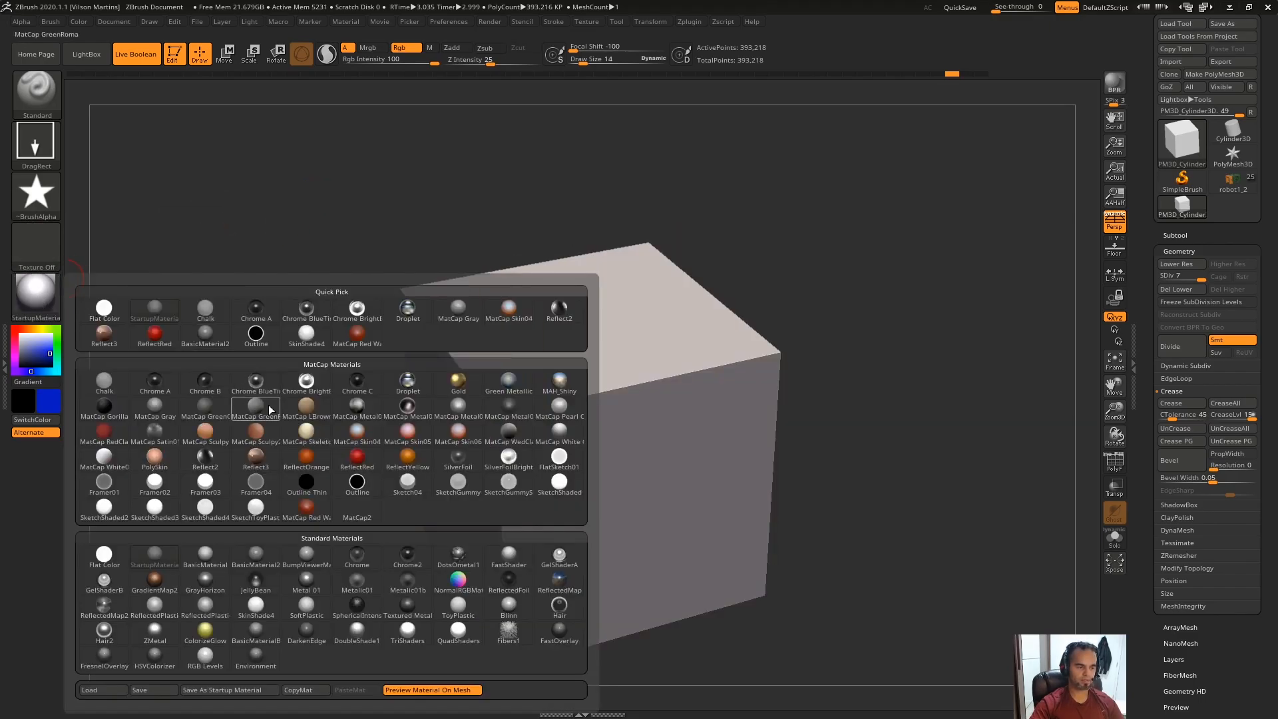
left_click(357, 458)
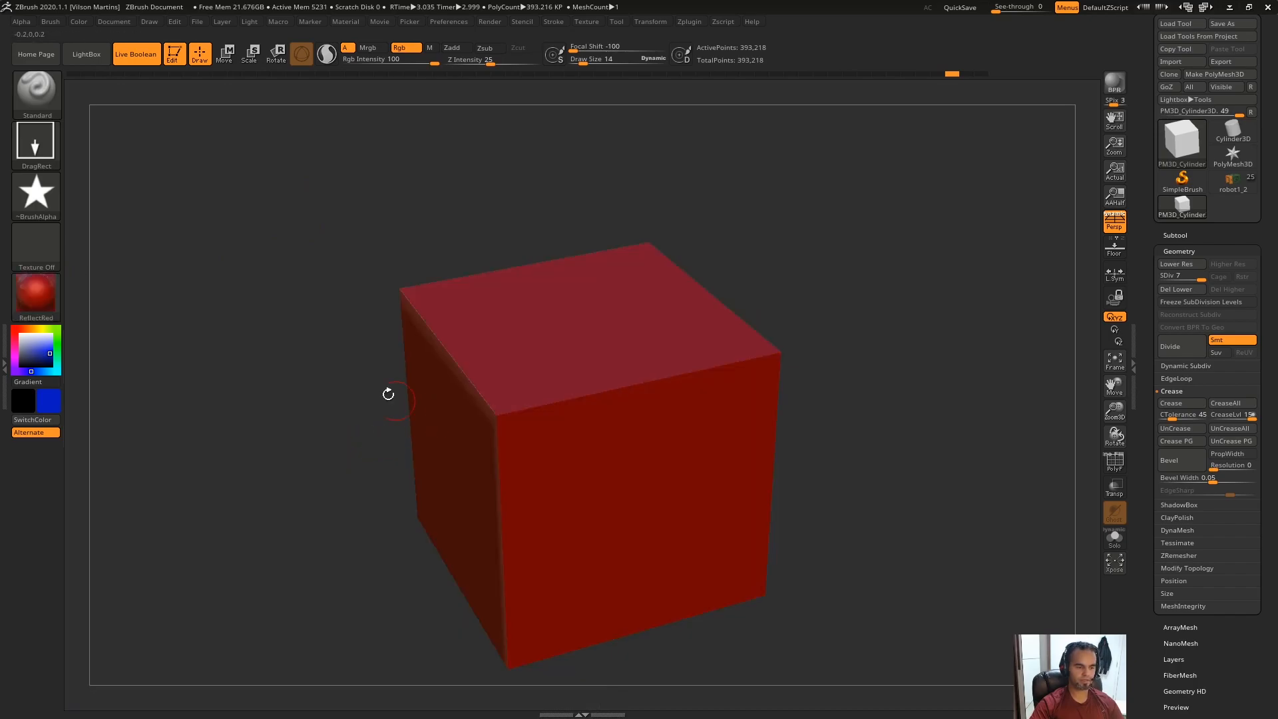
Step: Enable only the material channel with a draw size of 39 and stamp a ReflectRed star on the top face
left_click(431, 49)
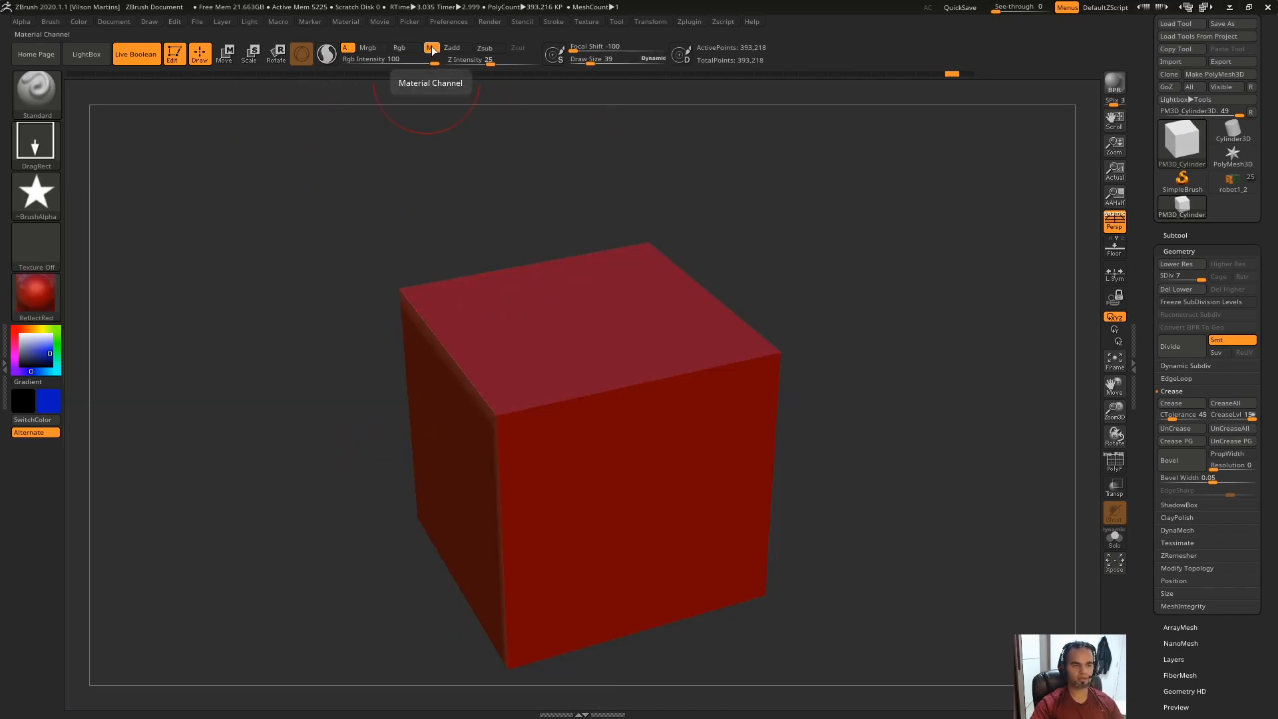
left_click_drag(547, 175, 743, 291)
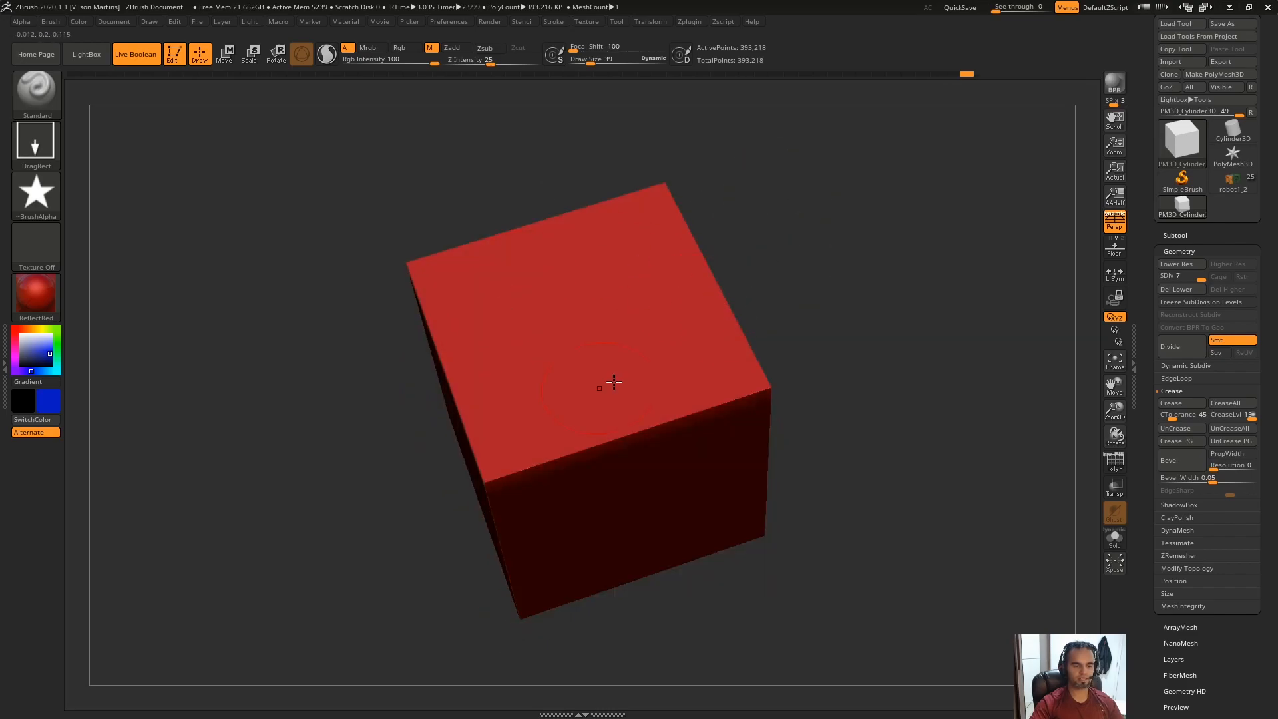
right_click_drag(614, 381, 663, 253)
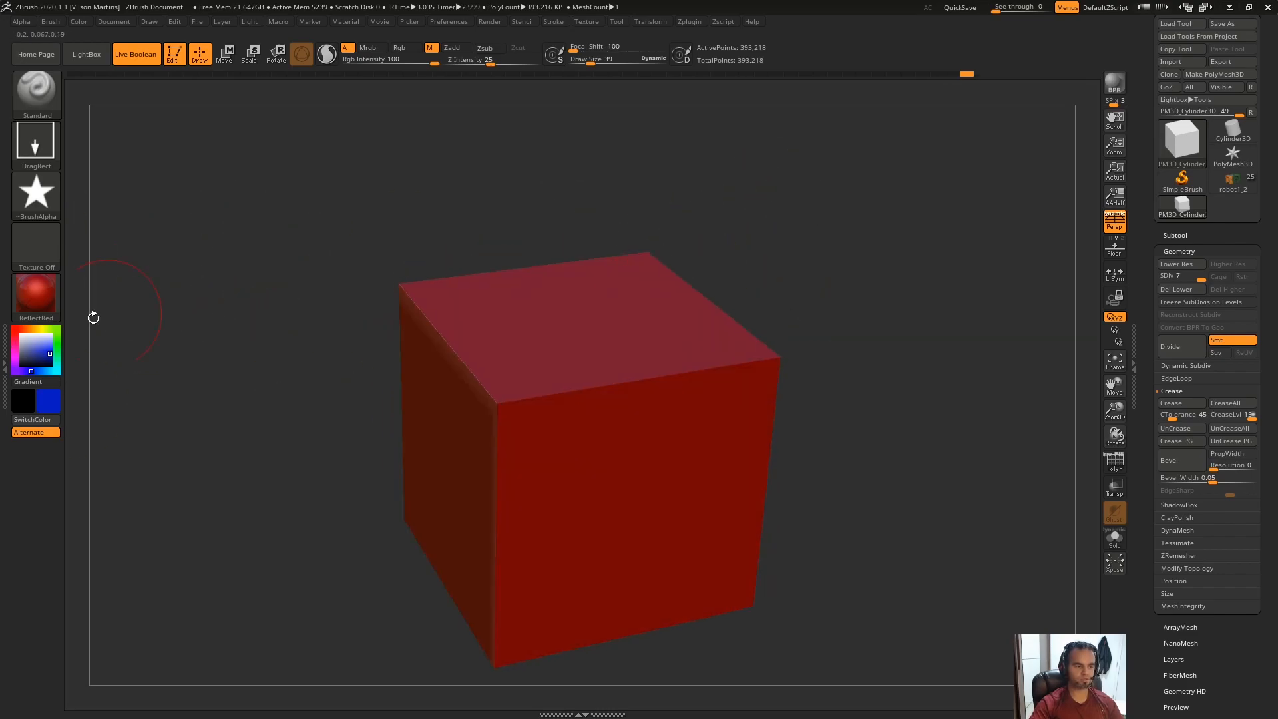
Step: Switch the material to StartupMaterial and inspect the ReflectRed star from several angles
left_click(35, 296)
left_click(132, 313)
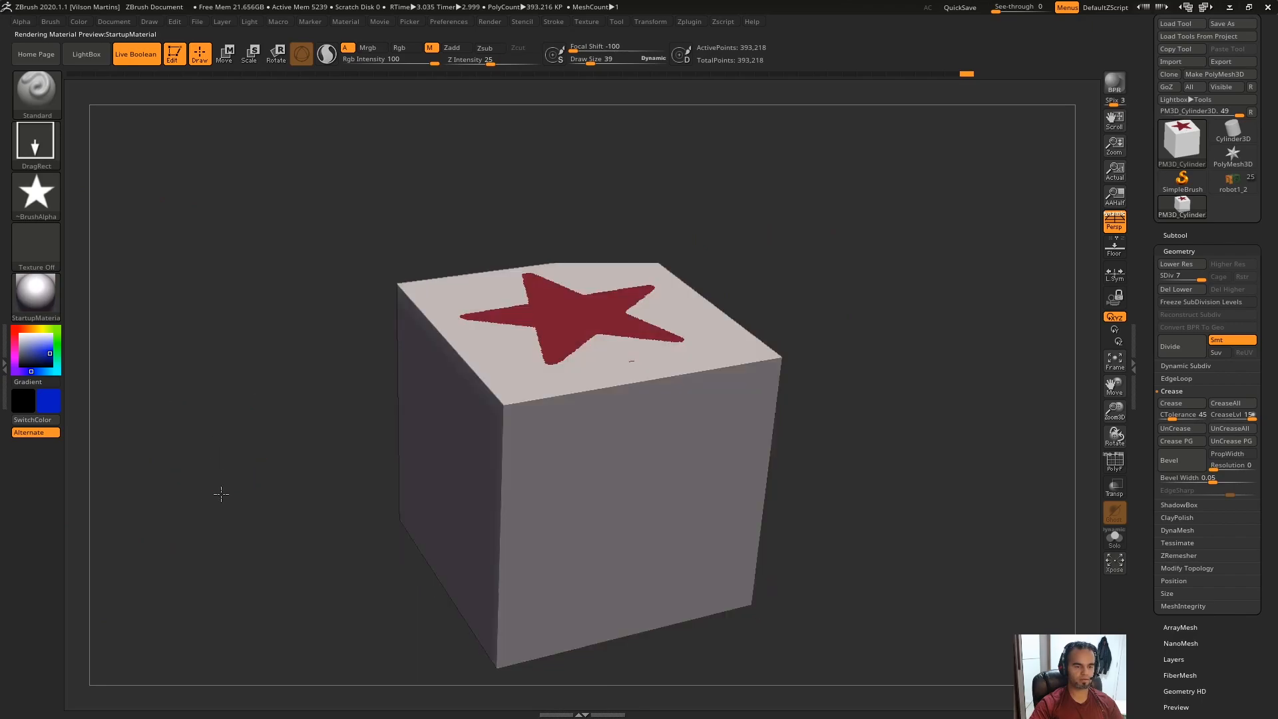
left_click_drag(220, 493, 594, 251)
right_click_drag(587, 403, 893, 253)
right_click_drag(571, 242, 856, 203)
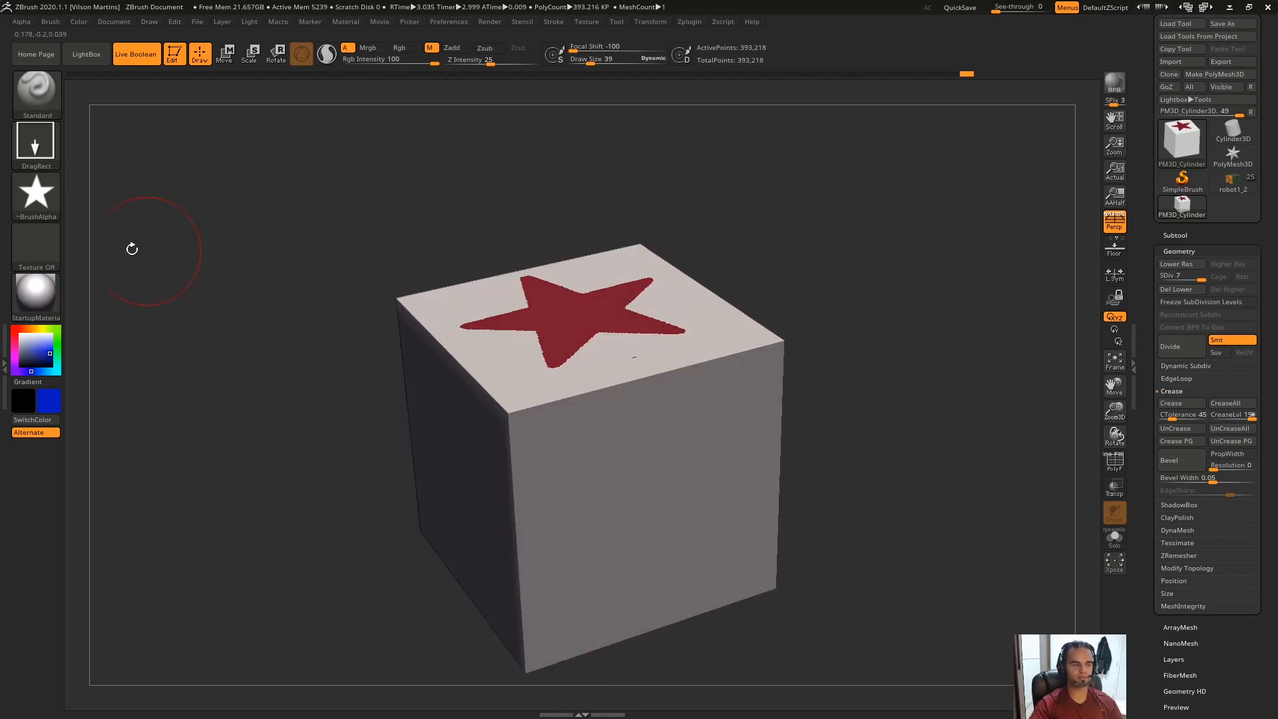
Step: Try MatCap Sculpy, then choose MatCap Skeleton and stamp a star with it on the front face
left_click(36, 293)
left_click(131, 296)
right_click_drag(439, 413, 279, 400)
left_click(40, 293)
left_click(262, 428)
left_click(59, 293)
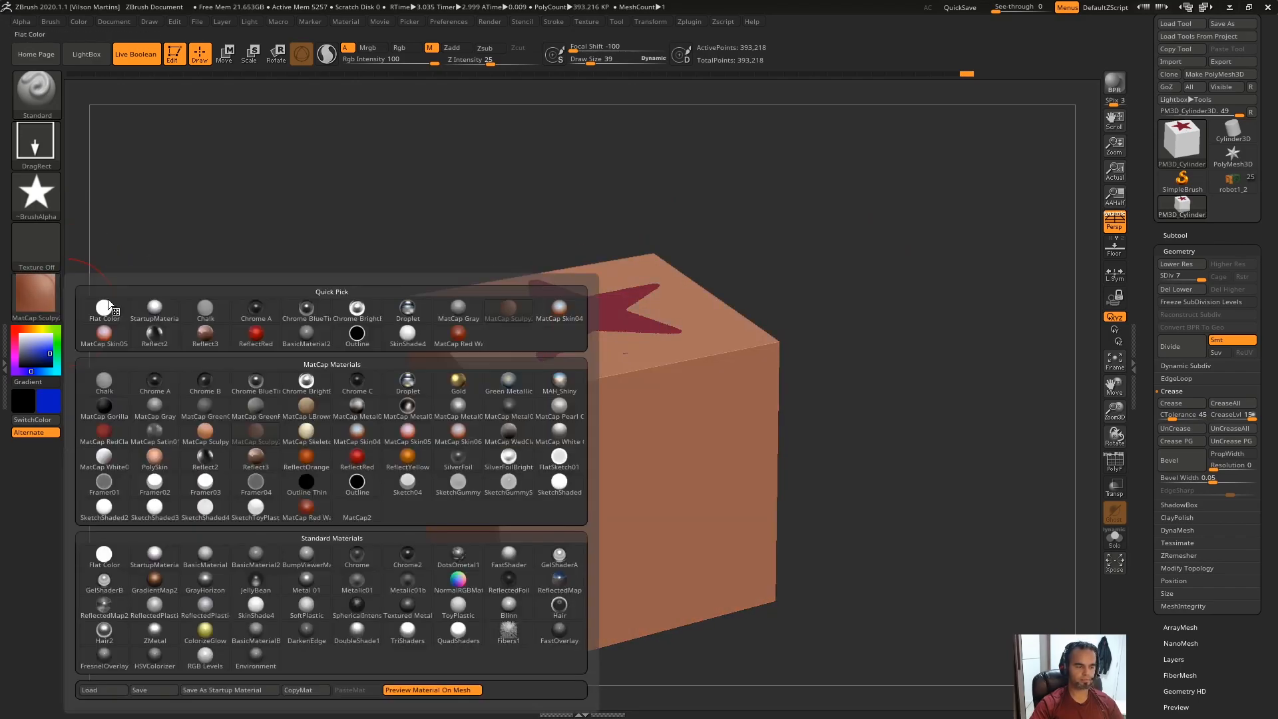
left_click(509, 373)
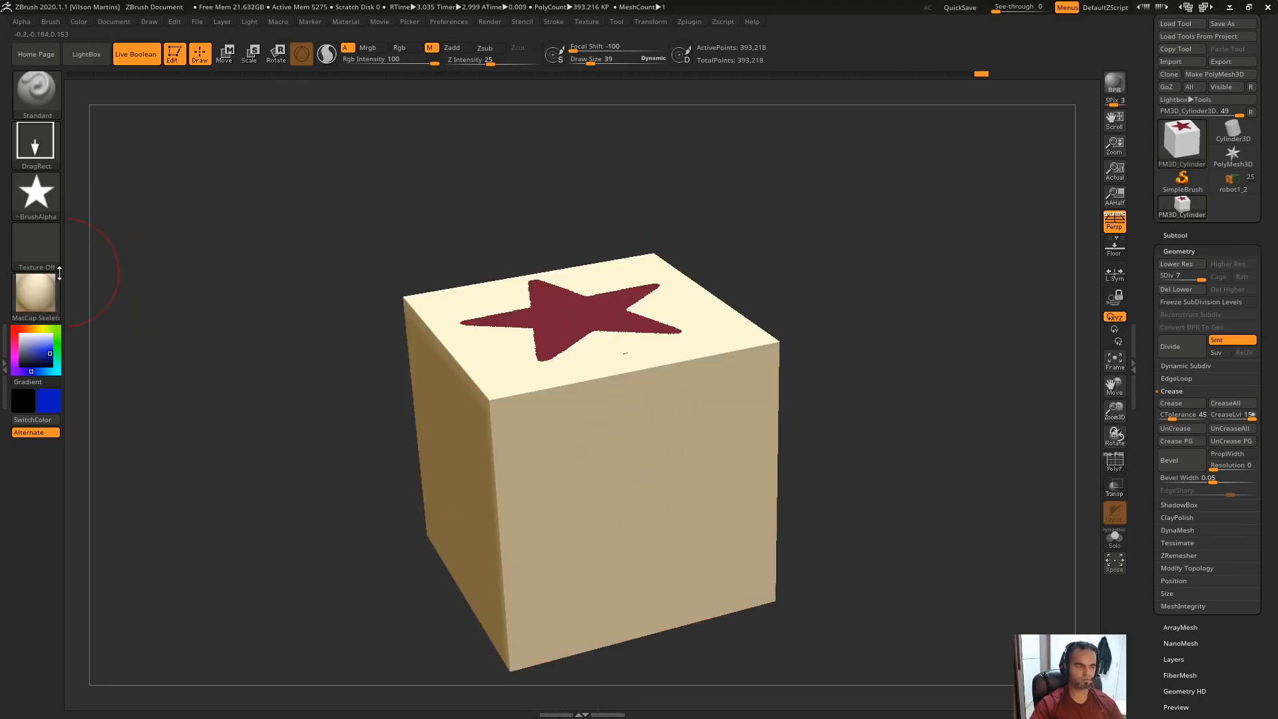
Step: Switch the material to Chrome Bright and return the mesh to subdivision level 6
left_click(36, 293)
left_click(456, 491)
right_click_drag(627, 458, 785, 291)
left_click(33, 297)
left_click(409, 388)
mouse_move(450, 417)
right_mouse_down()
mouse_move(379, 374)
mouse_move(313, 521)
mouse_move(330, 477)
right_mouse_up()
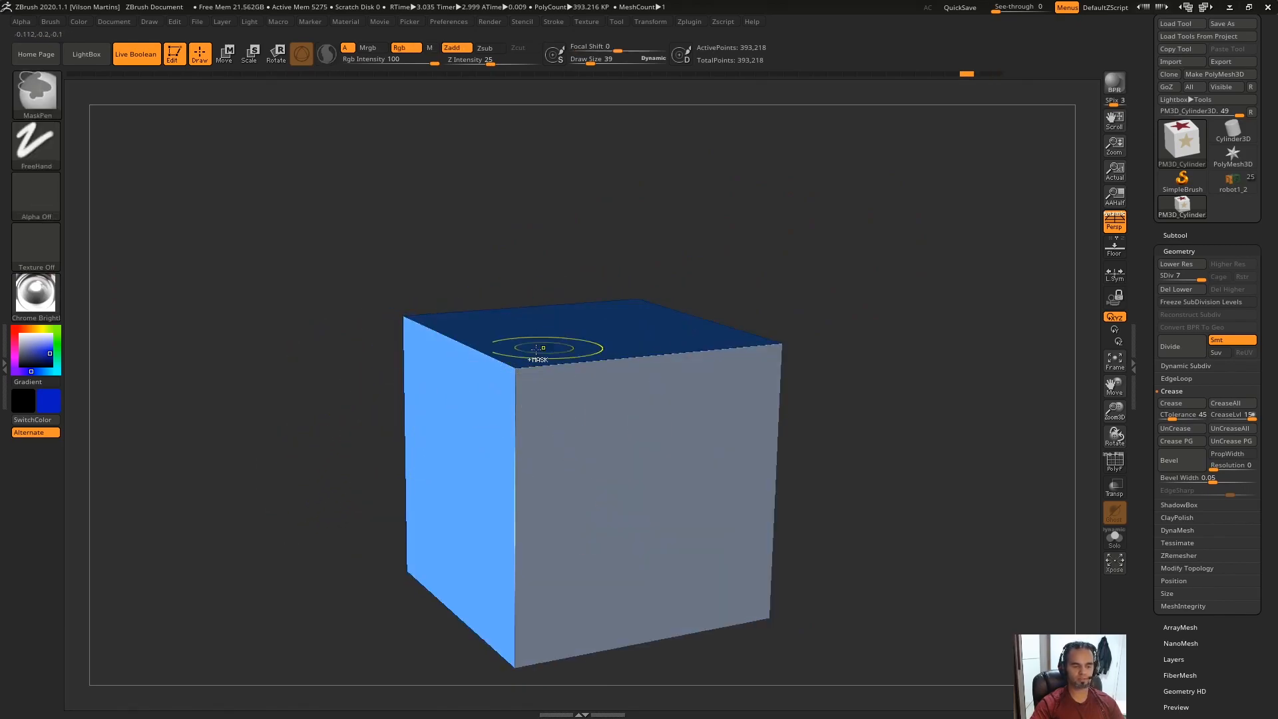
key("shift+d")
Step: Open the empty side tray and dock the Color palette in it
left_click(3, 256)
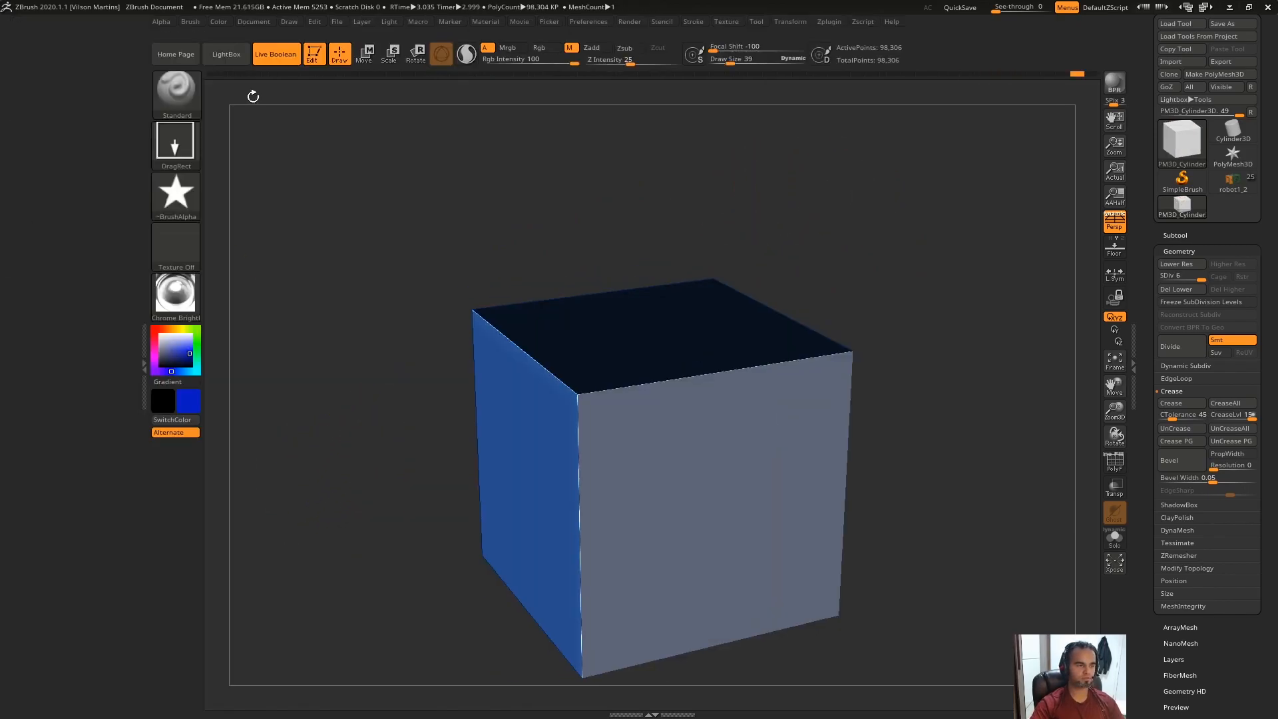
left_click(222, 22)
left_click_drag(217, 34, 72, 112)
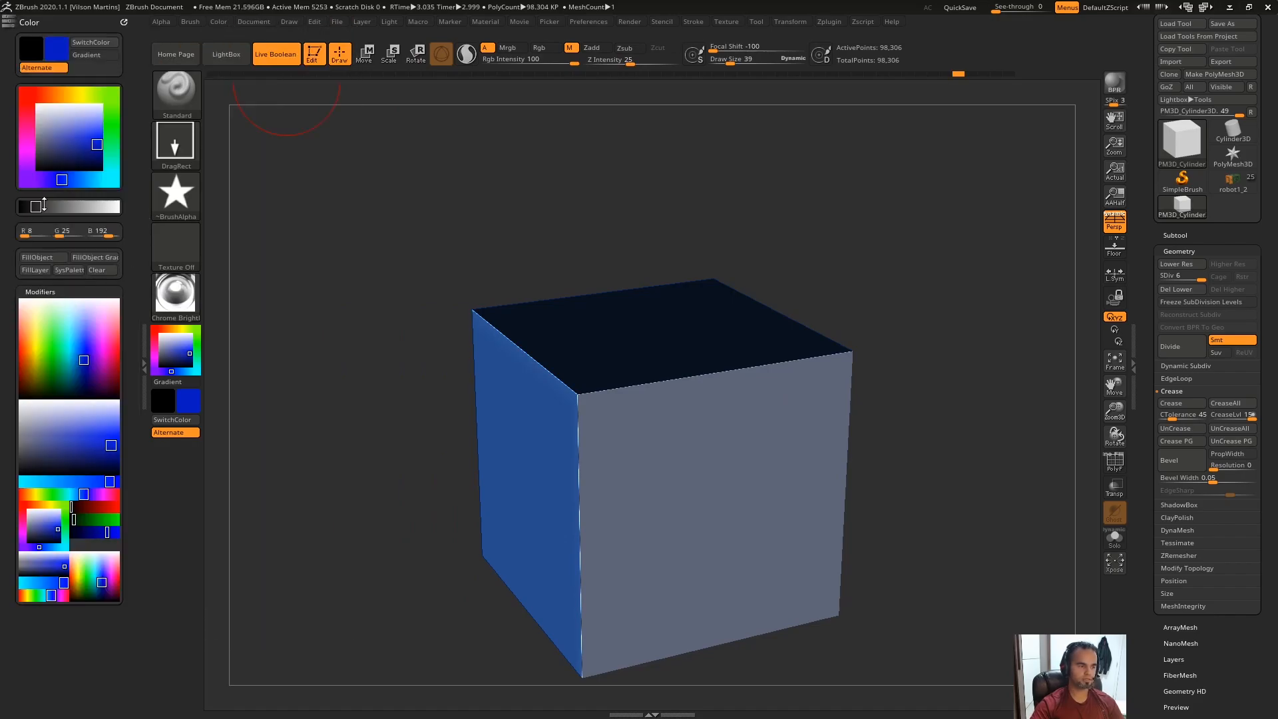
Step: Fill the cube with MatCap Skin05 and stamp a Reflect2 star on the front face
left_click(176, 293)
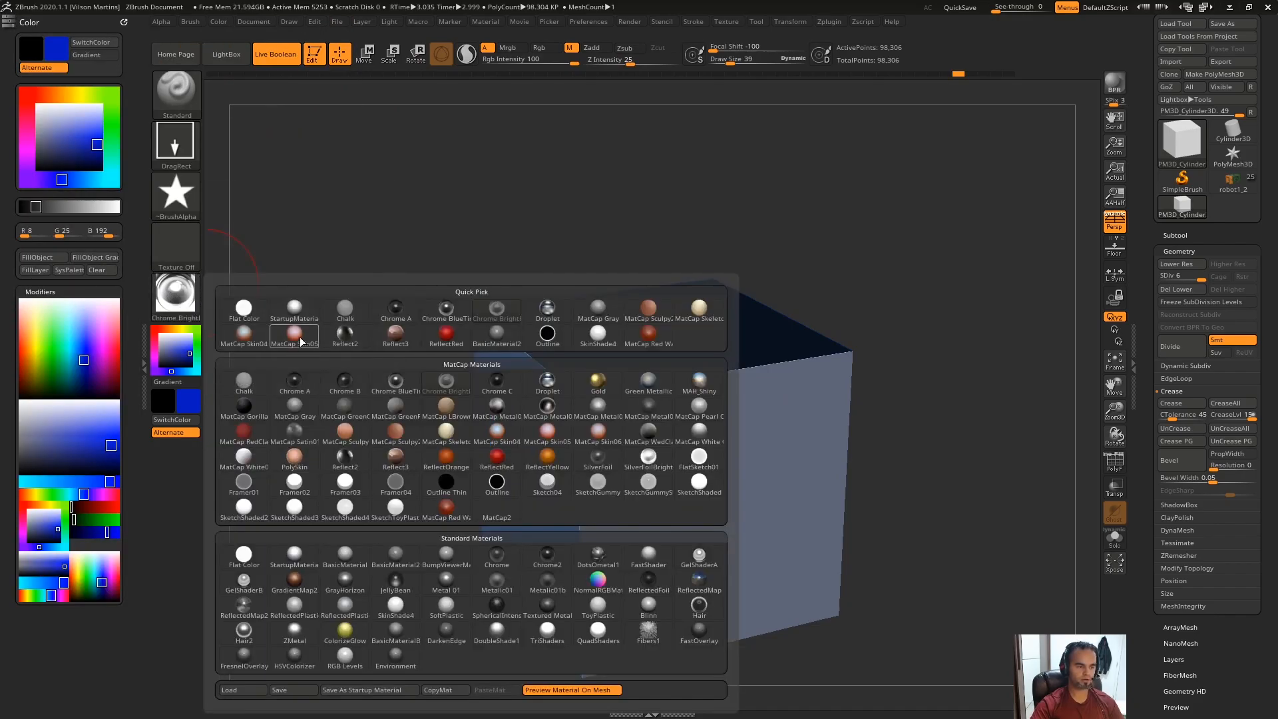
left_click(303, 343)
left_click(176, 293)
left_click(382, 350)
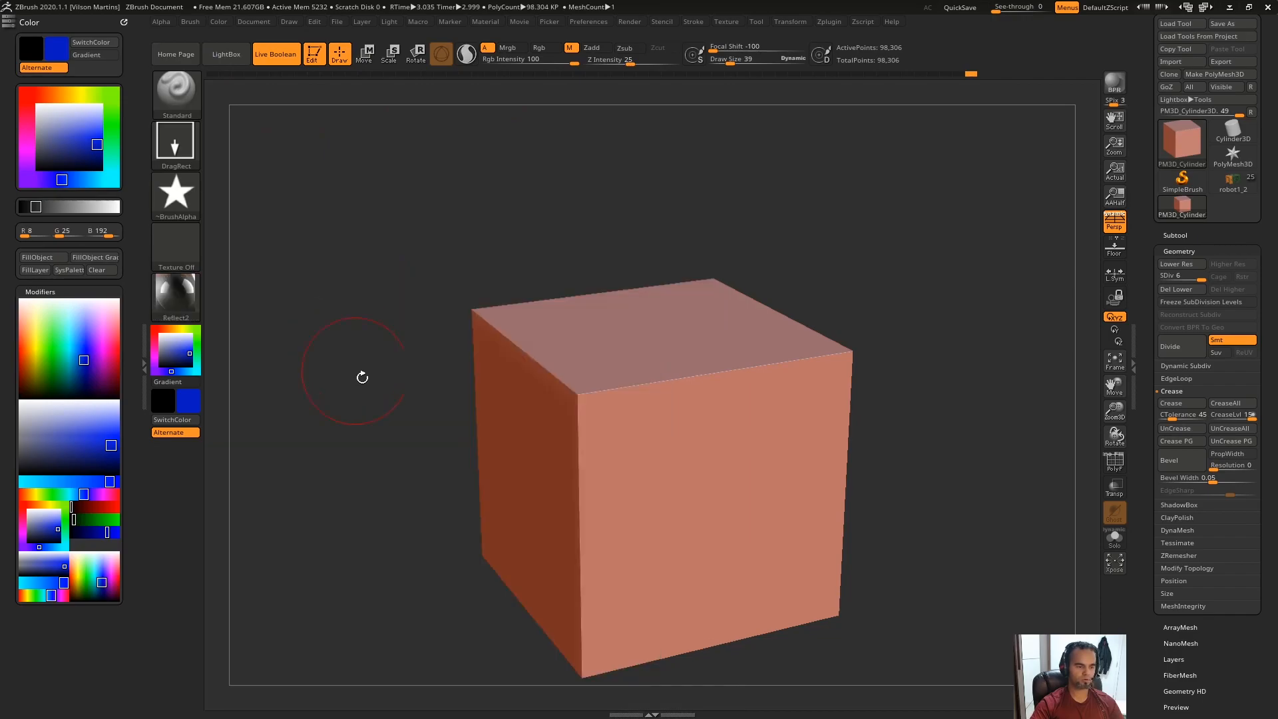
mouse_move(712, 478)
left_mouse_down()
mouse_move(699, 371)
mouse_move(702, 383)
left_mouse_up()
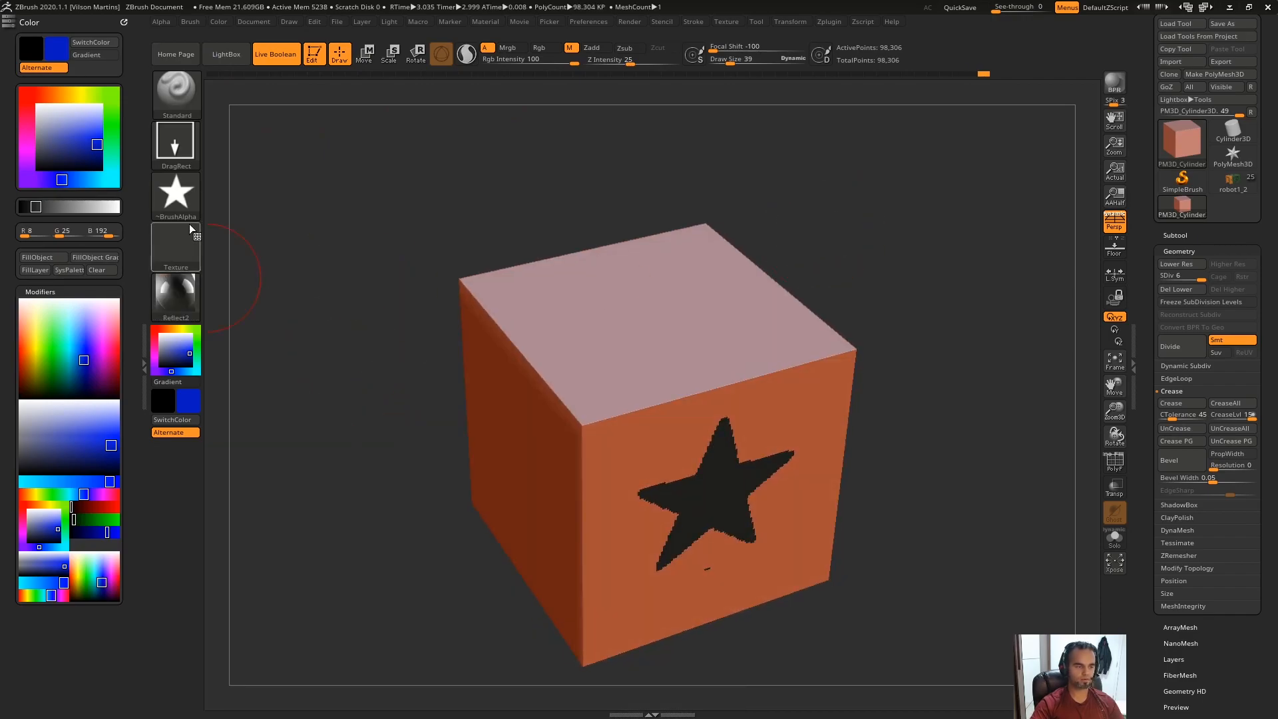
Step: Switch the material to ReflectRed and undo the material fill and the Reflect2 star
left_click(181, 292)
left_click(449, 338)
left_click_drag(299, 400, 378, 354)
left_click_drag(504, 454, 542, 350)
left_click_drag(733, 179, 716, 233)
left_click_drag(622, 321, 586, 201)
left_click_drag(927, 204, 916, 154)
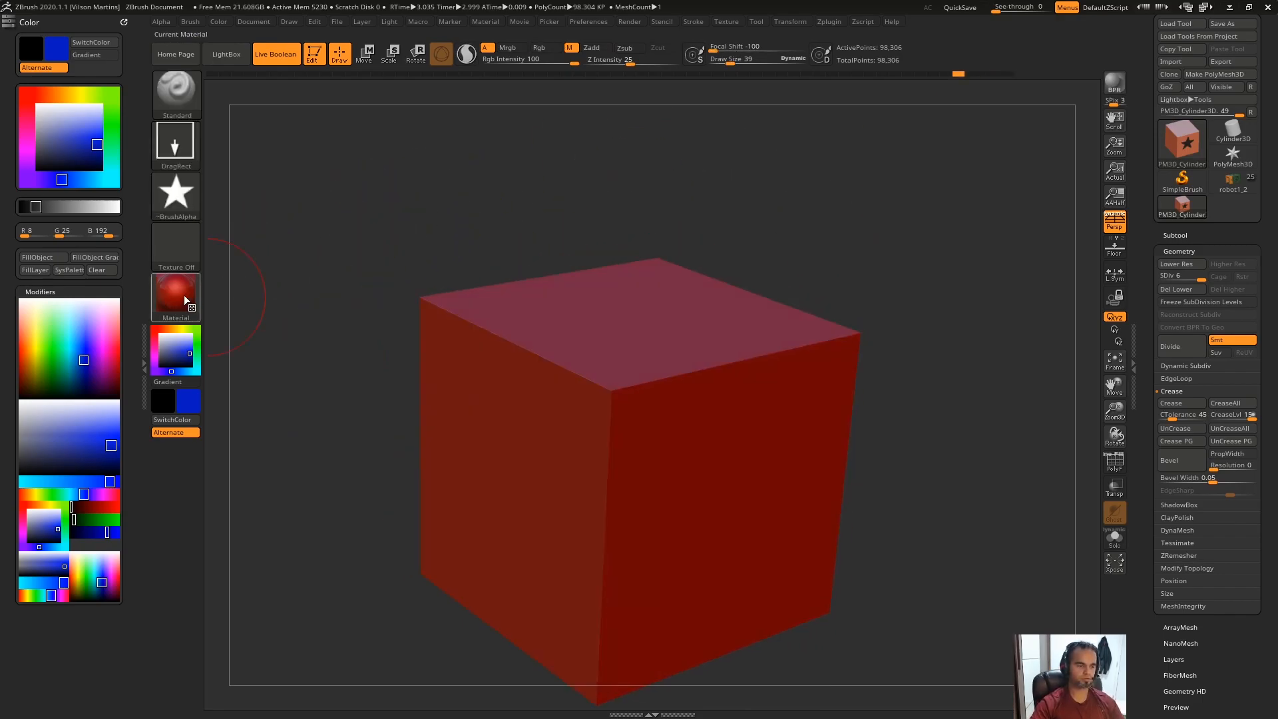
Step: Choose StartupMaterial and set the active colour to blue with R 0, G 15, B 170
left_click(184, 299)
left_click(245, 335)
left_click_drag(386, 241, 439, 215)
left_click_drag(183, 353, 191, 355)
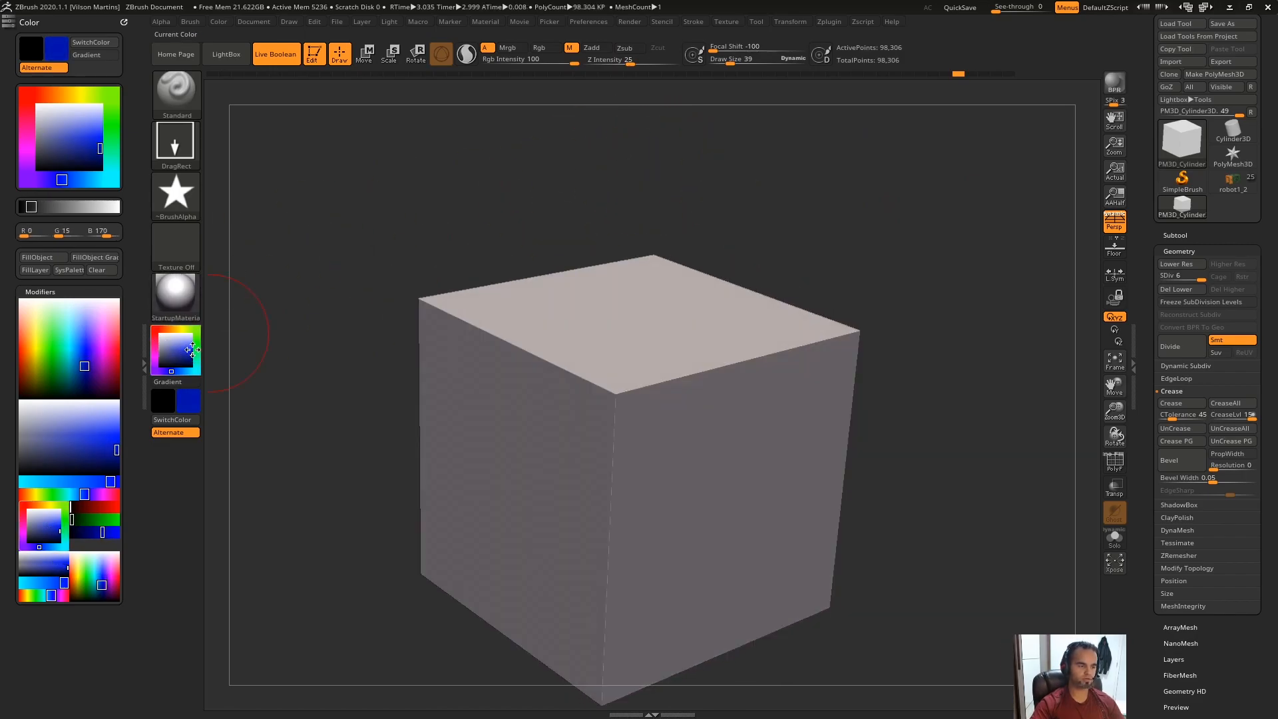
Step: Fill the whole cube with the blue colour using only the Rgb channel
left_click(546, 50)
left_click(50, 257)
left_click_drag(645, 239, 618, 193, "alt")
left_click_drag(918, 199, 585, 286)
left_click_drag(825, 194, 464, 171)
Step: Enable only the material channel and stamp a star in a different material over the cube's near top corner
left_click(569, 47)
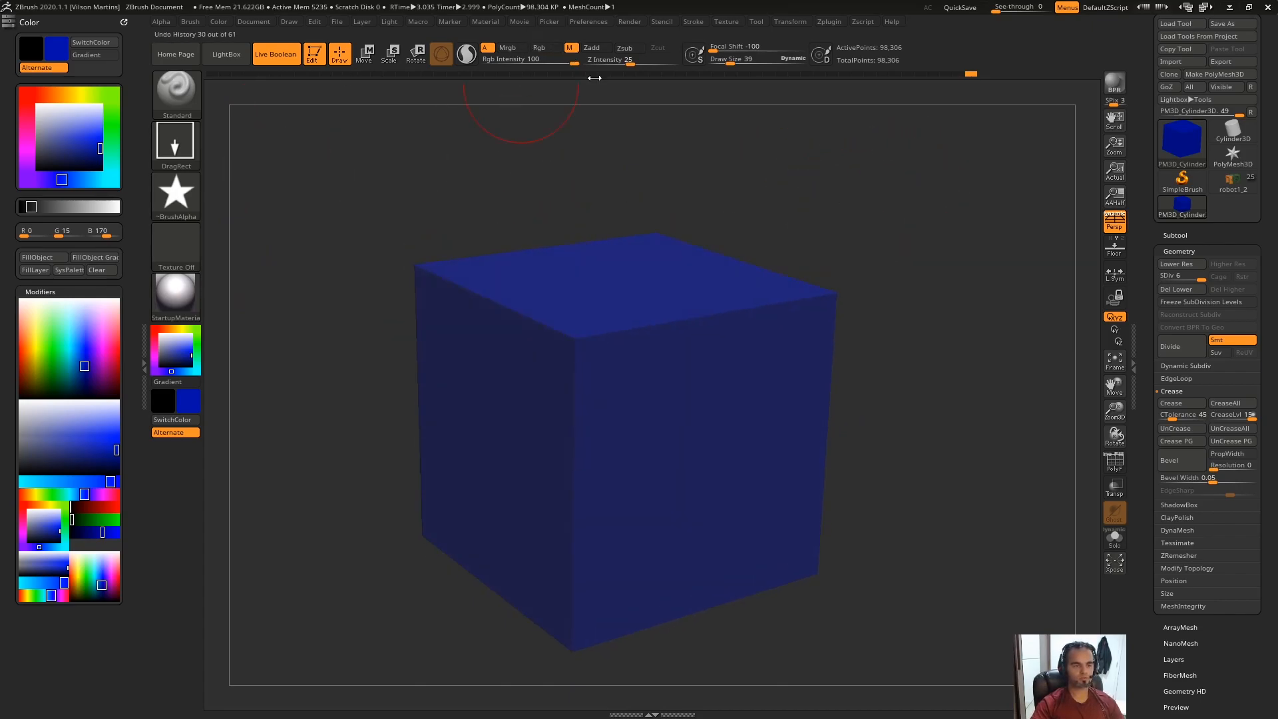
left_click(176, 293)
left_click(313, 331)
left_click_drag(625, 338, 559, 357)
left_click_drag(559, 357, 665, 395)
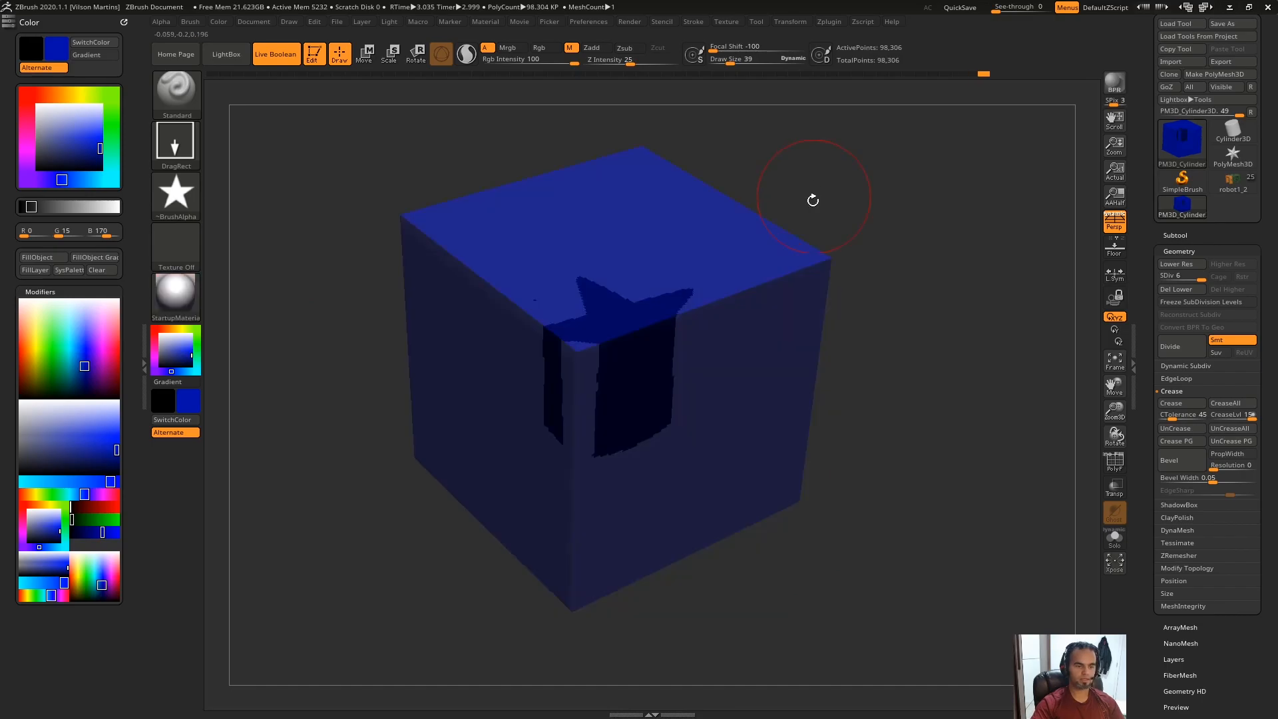
Step: Switch the material to ReflectRed, then to MatCap White, and stamp more stars over the top face and near corner
left_click(176, 292)
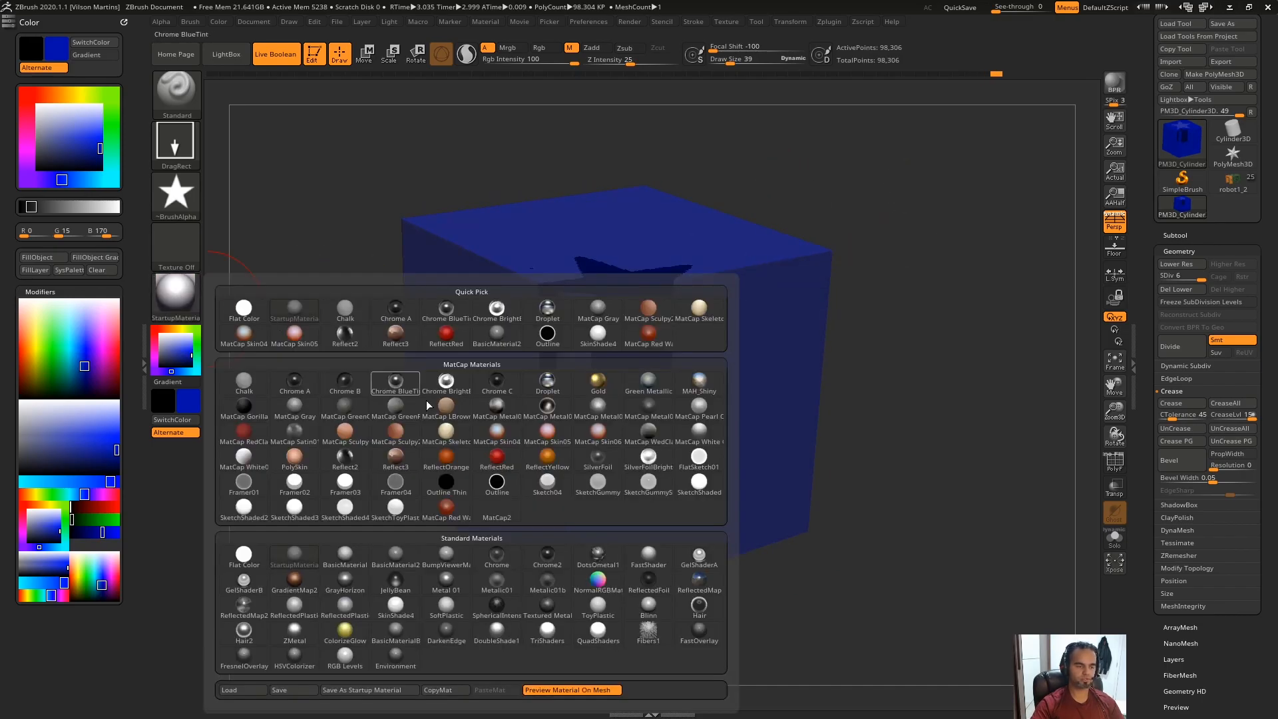
left_click(654, 318)
left_click(185, 304)
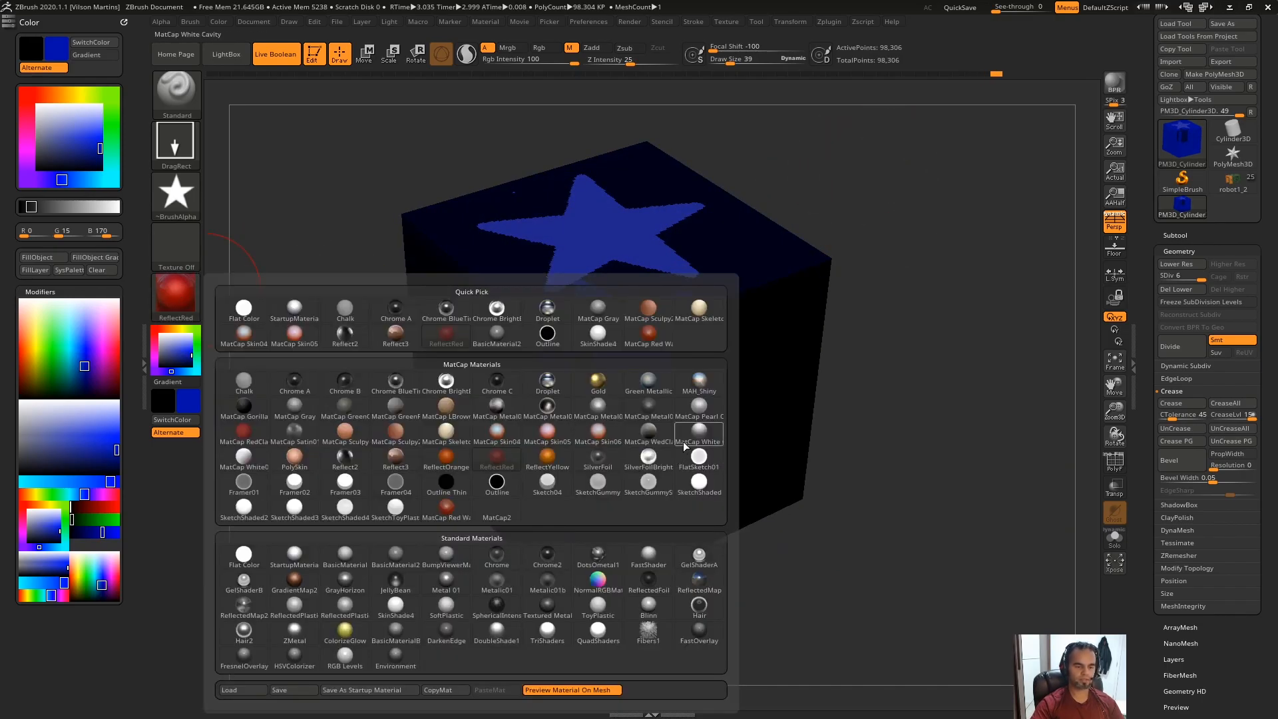
left_click(684, 458)
left_click_drag(888, 227, 892, 211)
left_click_drag(656, 285, 634, 337)
mouse_move(622, 241)
left_mouse_down()
mouse_move(607, 283)
mouse_move(551, 340)
left_mouse_up()
Step: Return to StartupMaterial and examine the overlapping material stars on the blue cube
left_click(178, 298)
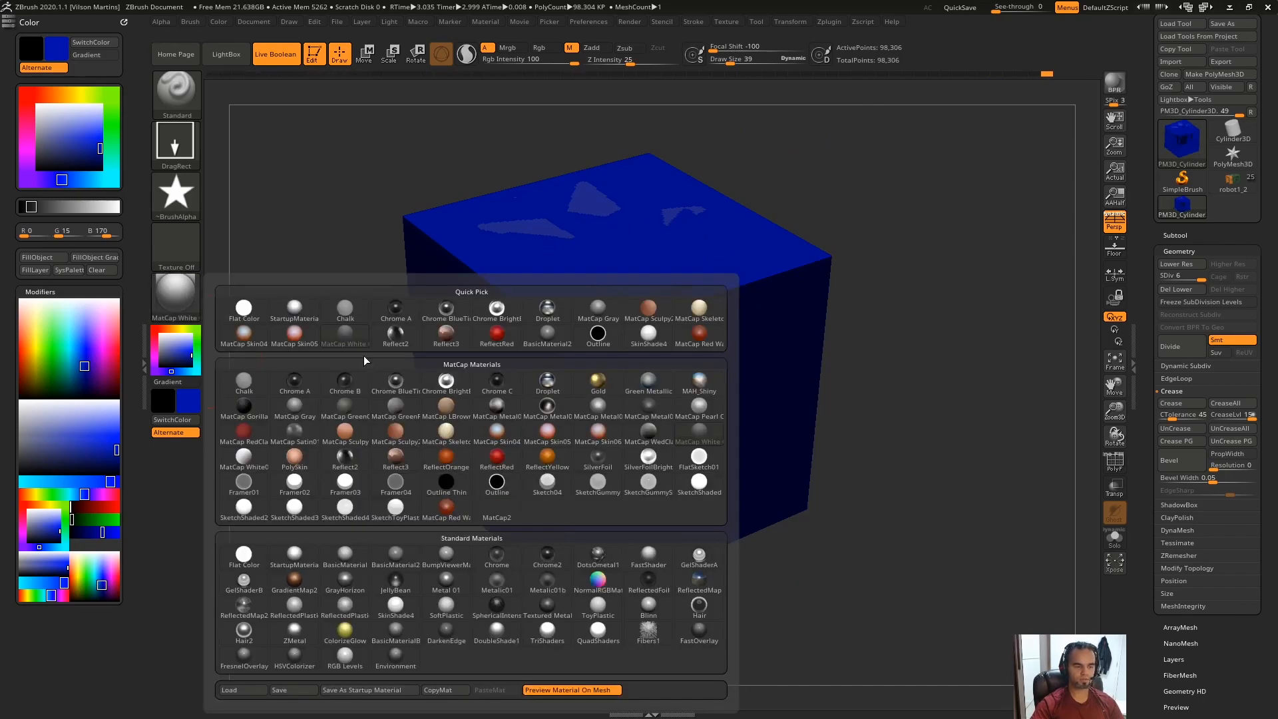
left_click(294, 311)
right_click_drag(462, 344, 471, 313)
right_click_drag(694, 189, 686, 197, "alt")
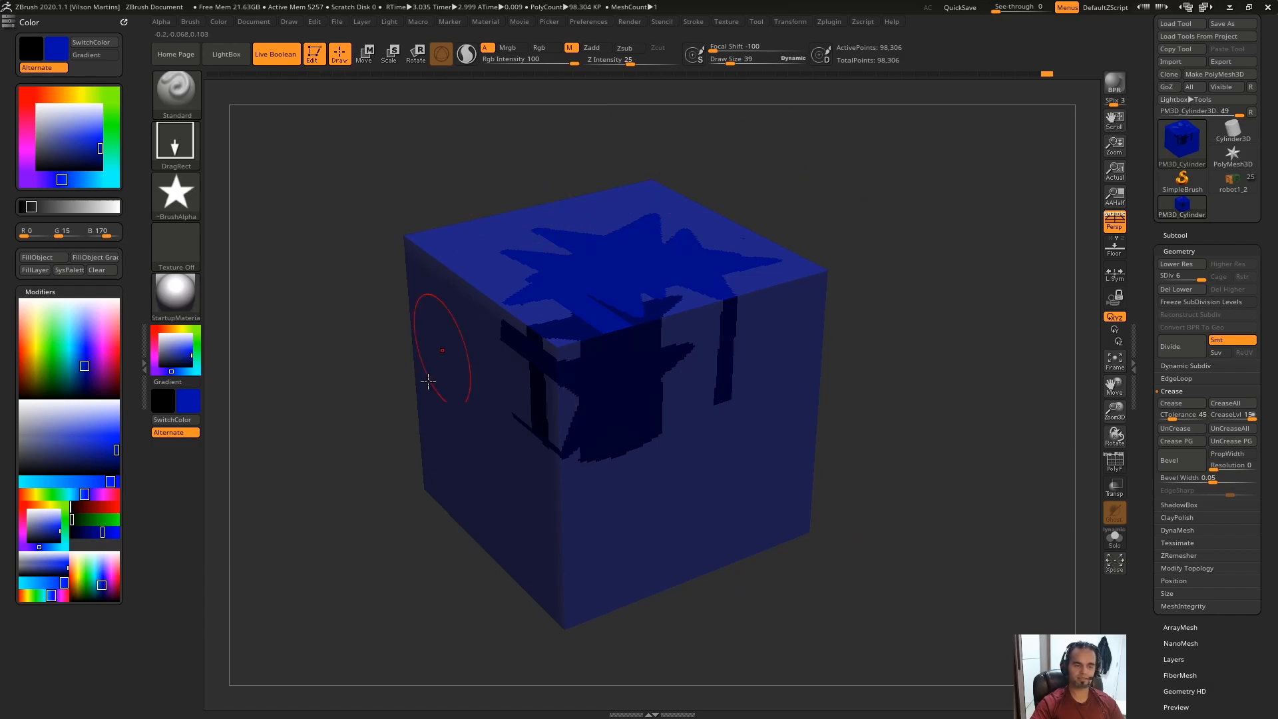
Step: Fill the cube with Flat Color to clear the painted materials, and check it with Chrome BlueTint and StartupMaterial
left_click(177, 295)
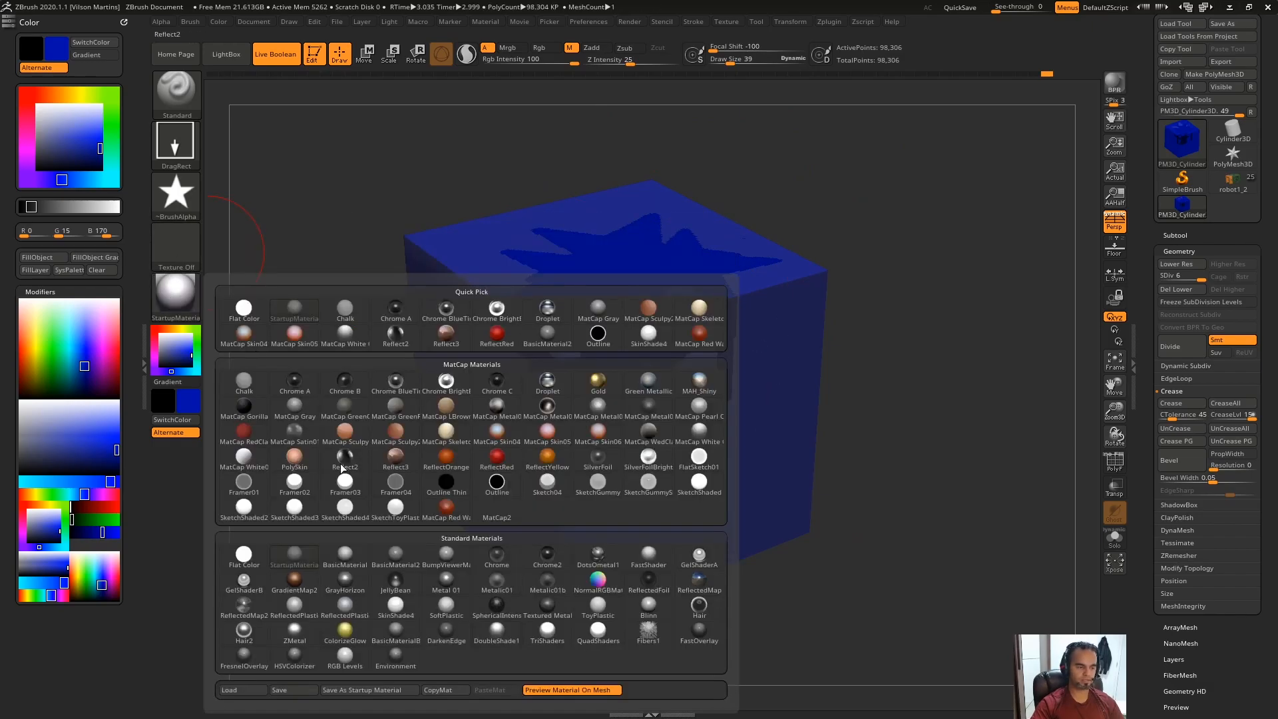
left_click(250, 562)
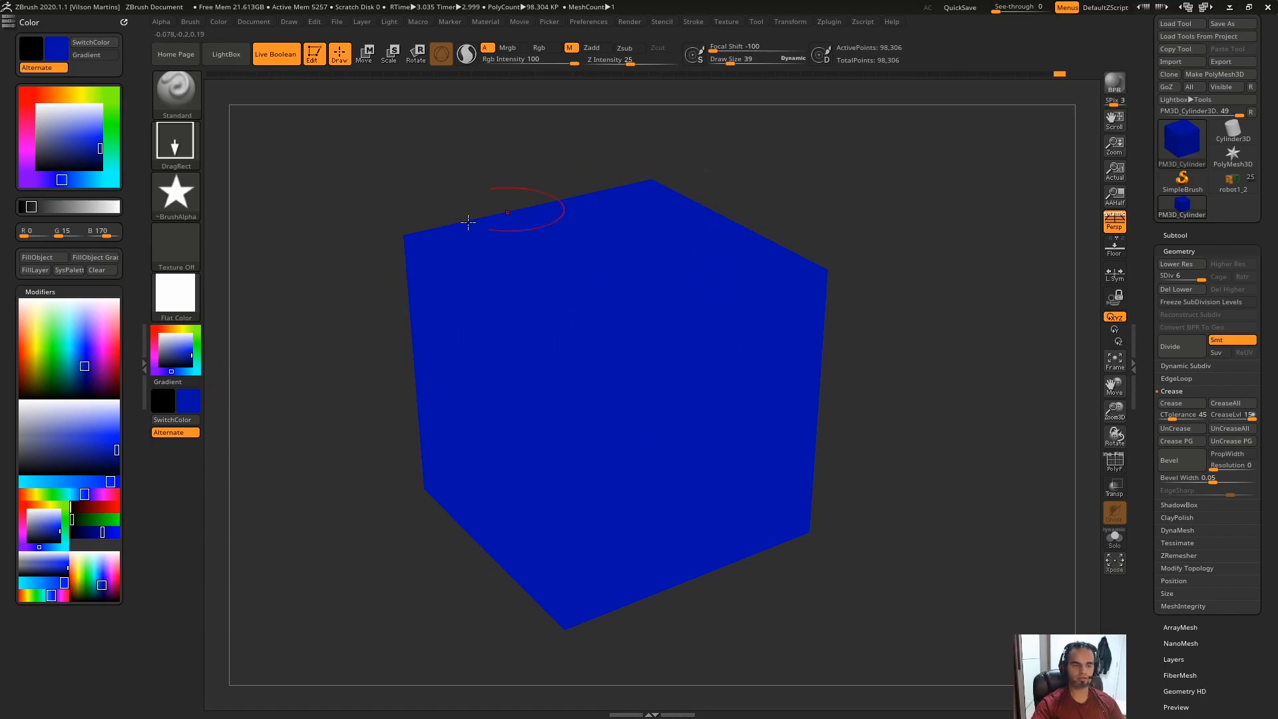
left_click(177, 295)
left_click(396, 382)
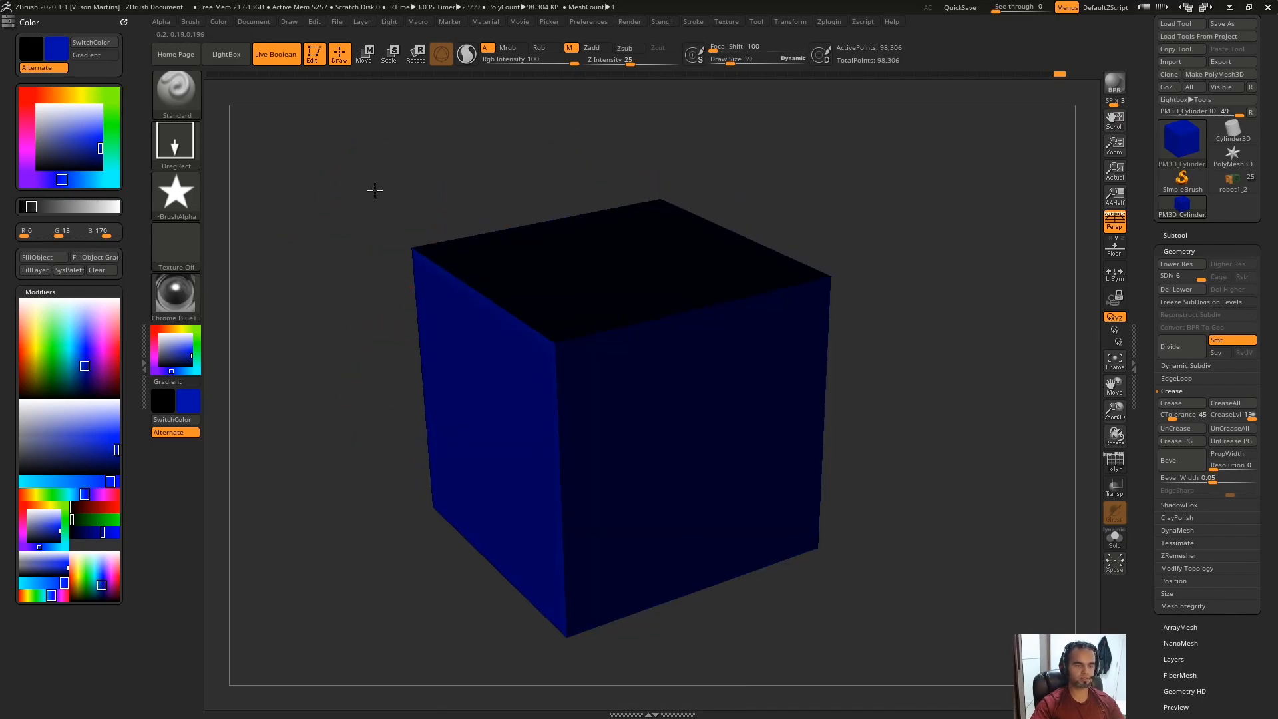
left_click(177, 295)
left_click(294, 558)
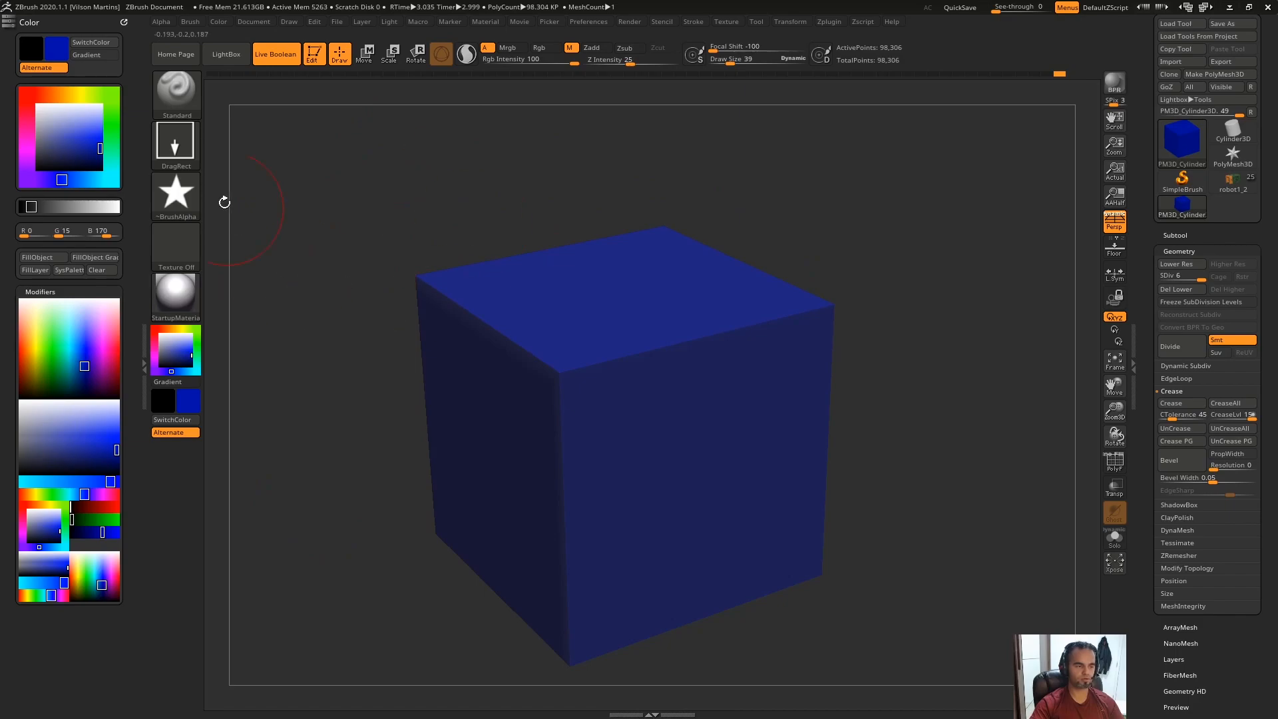
Step: Fill the whole cube with white and check it in StartupMaterial
left_click(160, 334)
left_click(43, 258)
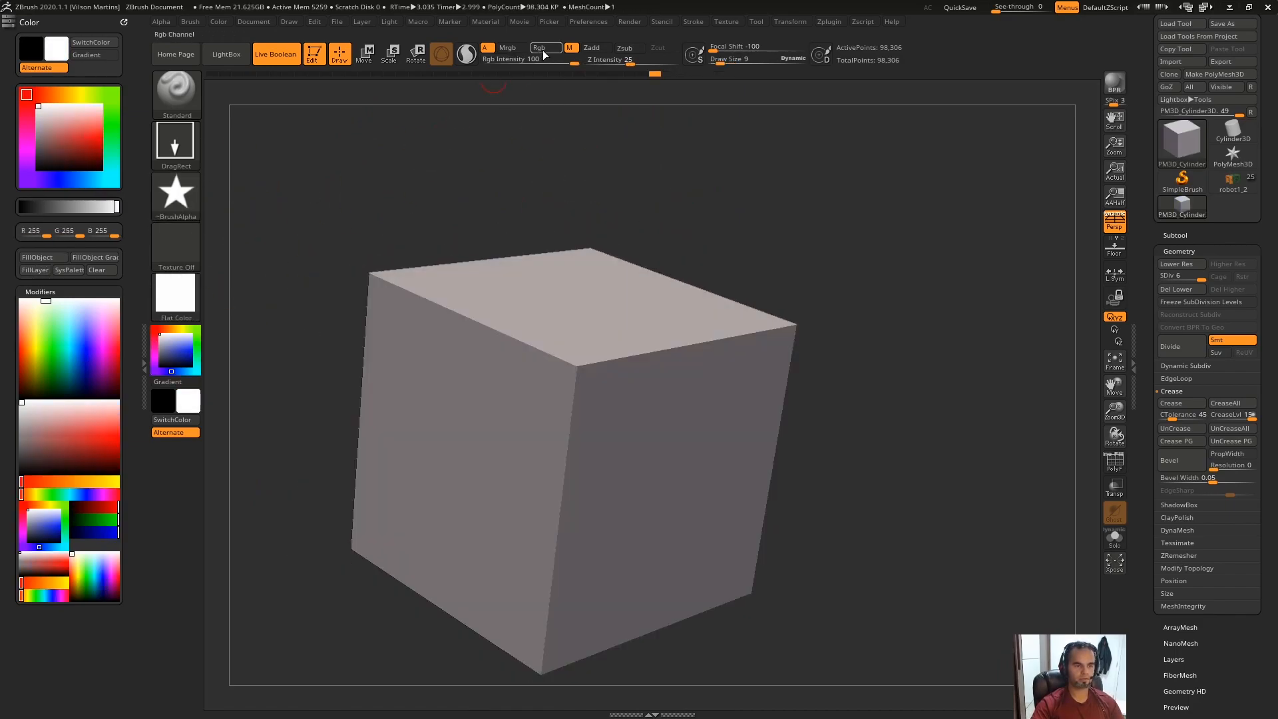
left_click_drag(509, 92, 565, 109)
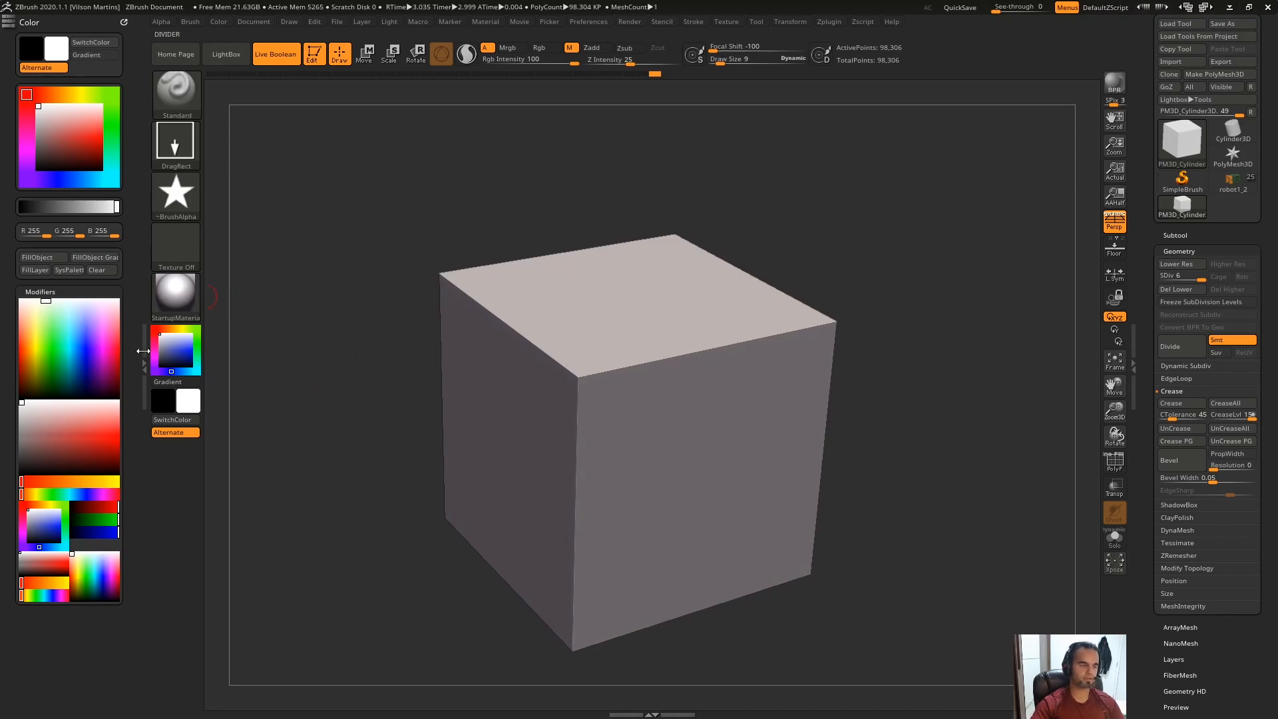
Step: Hide the Color palette tray, choose a dark blue (36, 41, 94) from the compact colour picker, and restore the tray
left_click(143, 351)
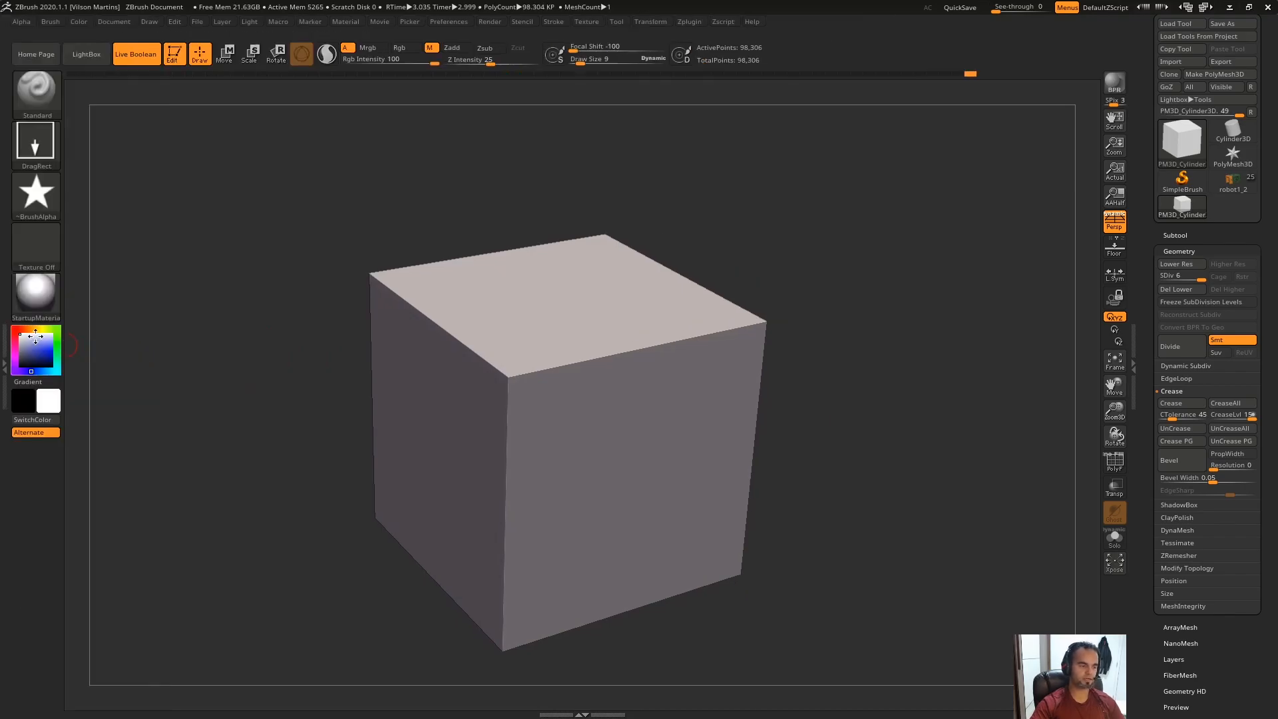
left_click_drag(42, 349, 34, 358)
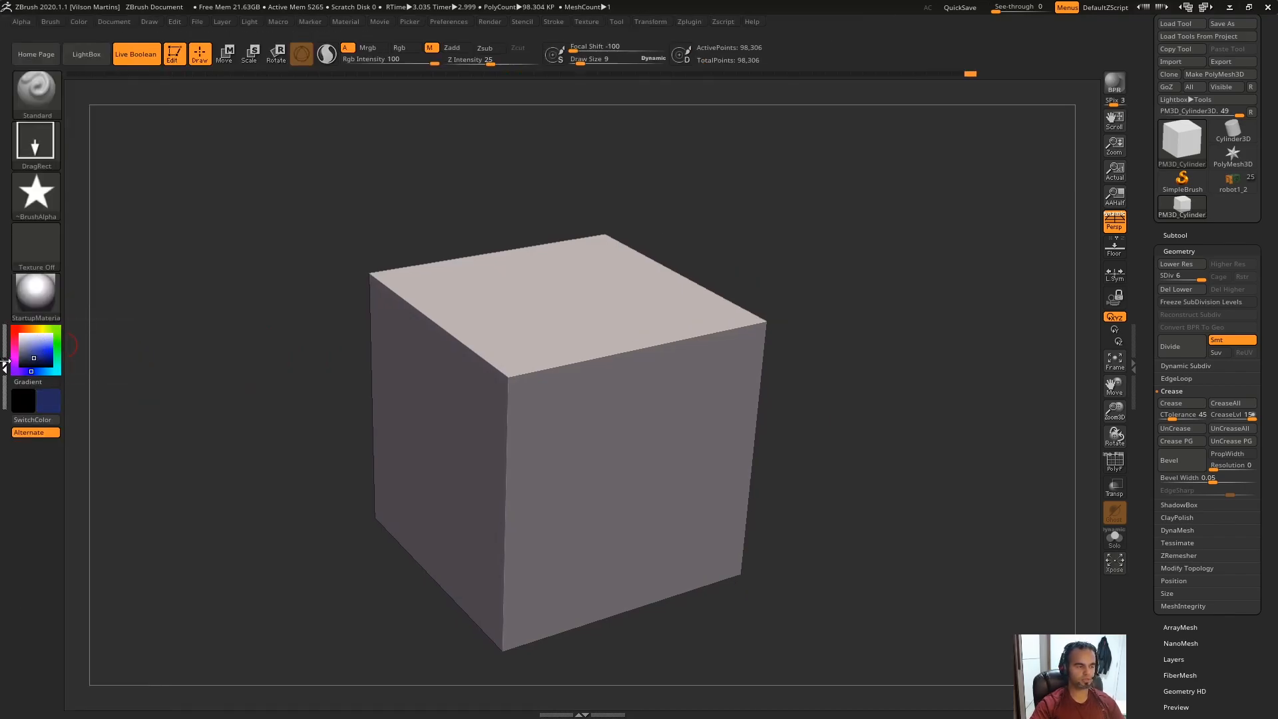
left_click(4, 353)
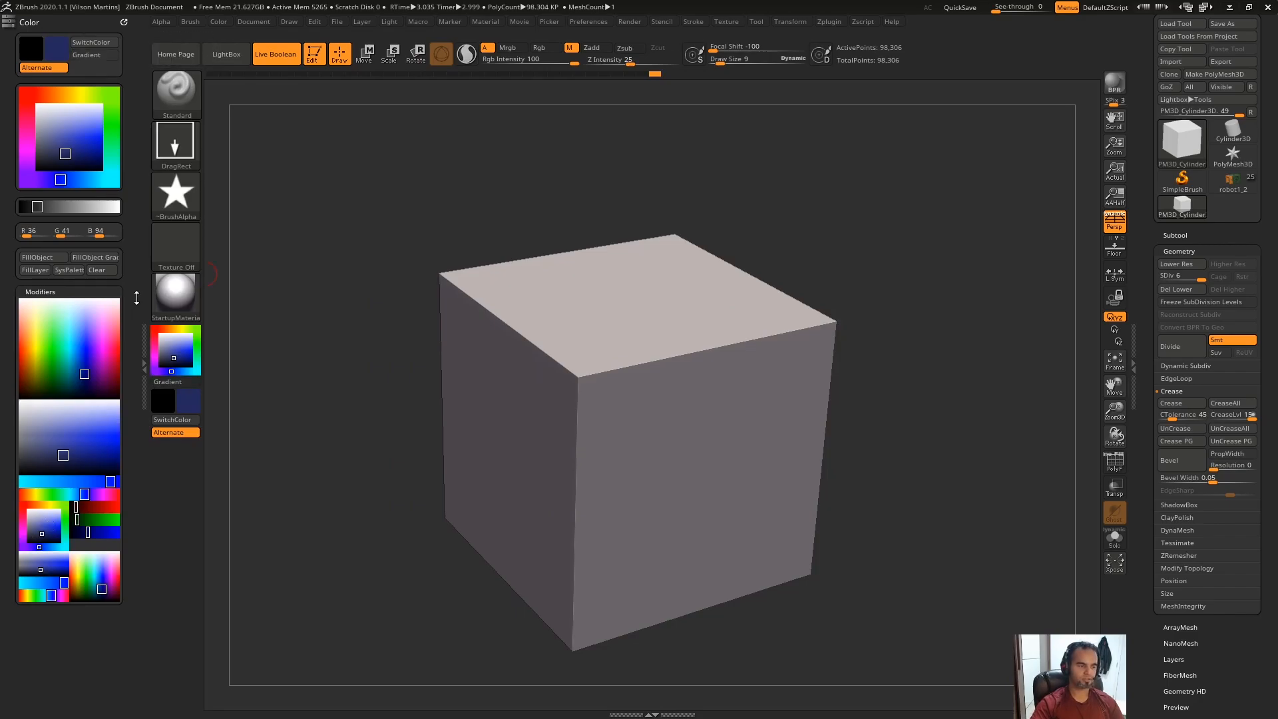
left_click(66, 270)
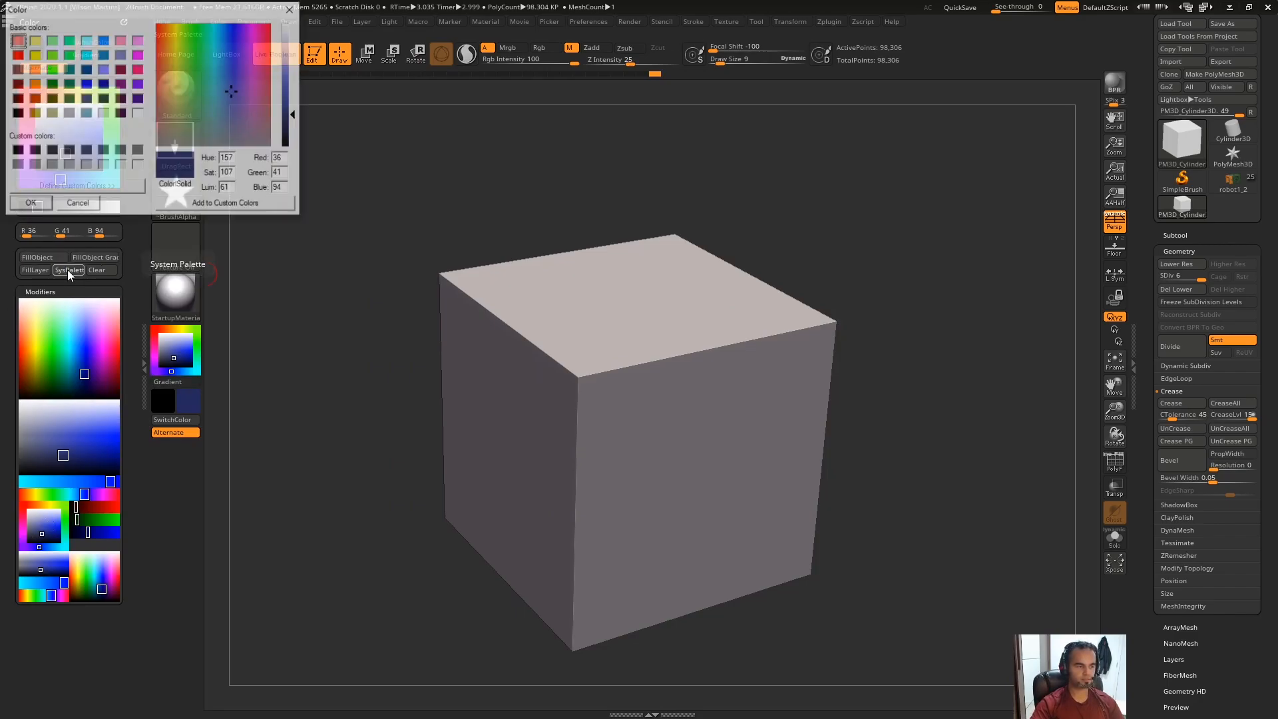
left_click(259, 114)
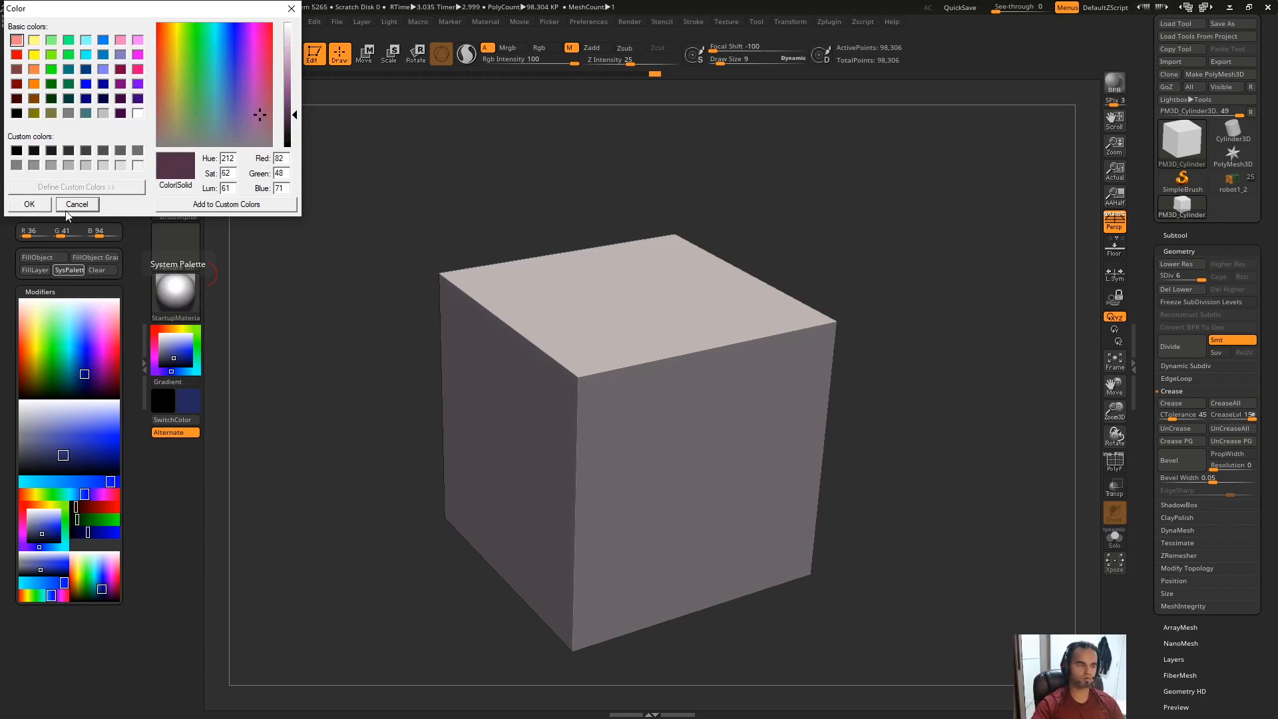
left_click(93, 206)
Step: Try several shades in the system palette, set the colour to pure red (255, 0, 0), and recheck it in the palette
left_click(69, 271)
left_click_drag(214, 73, 268, 102)
left_click_drag(294, 114, 295, 61)
left_click_drag(267, 60, 181, 23)
left_click(120, 165)
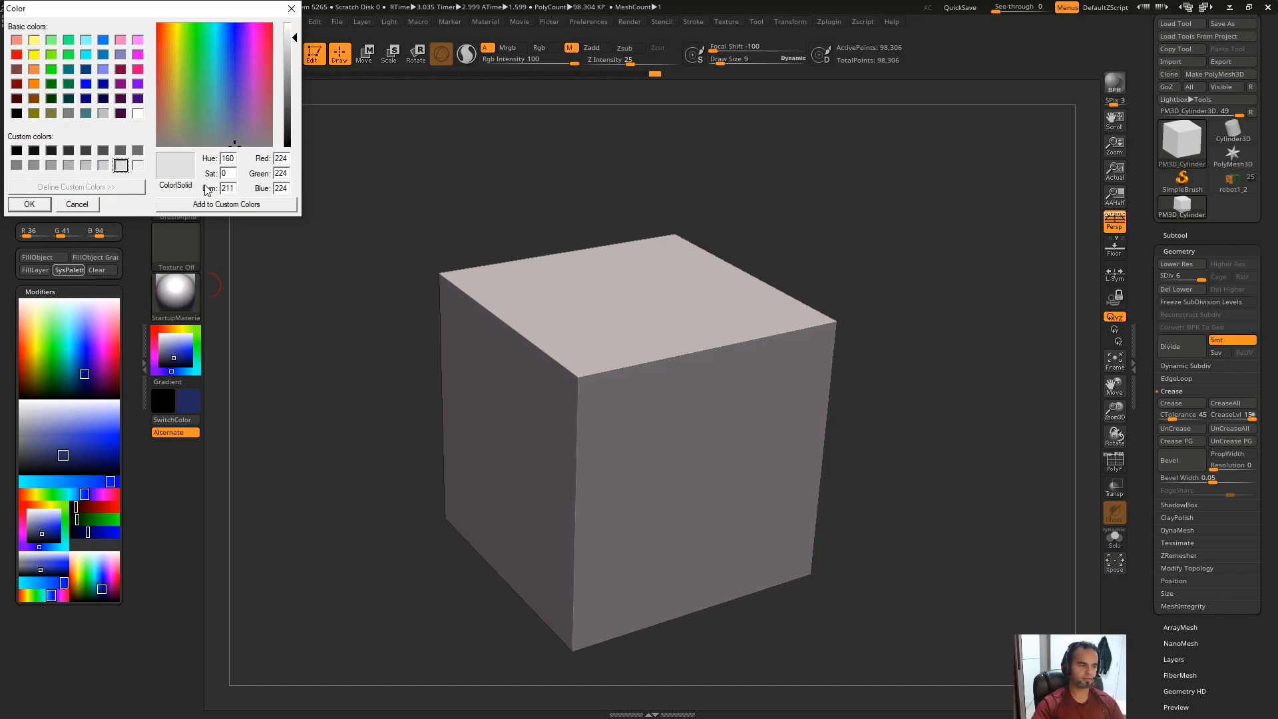
left_click(80, 204)
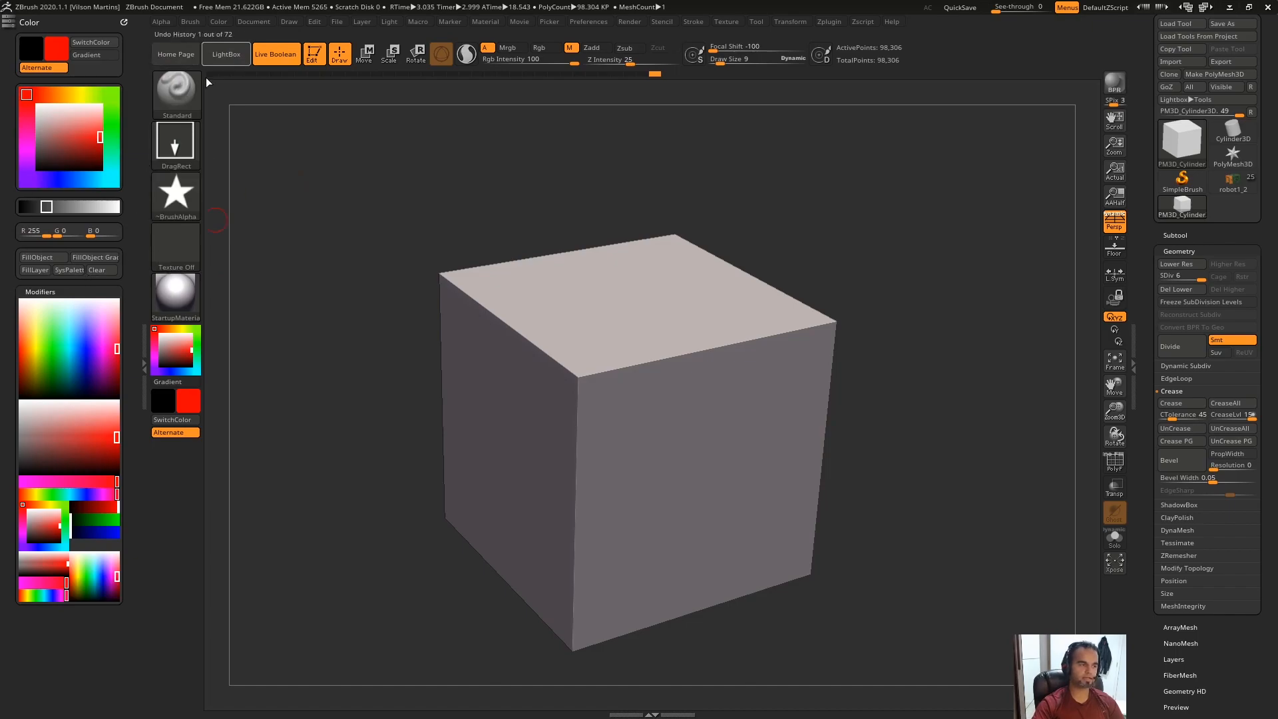
left_click(69, 269)
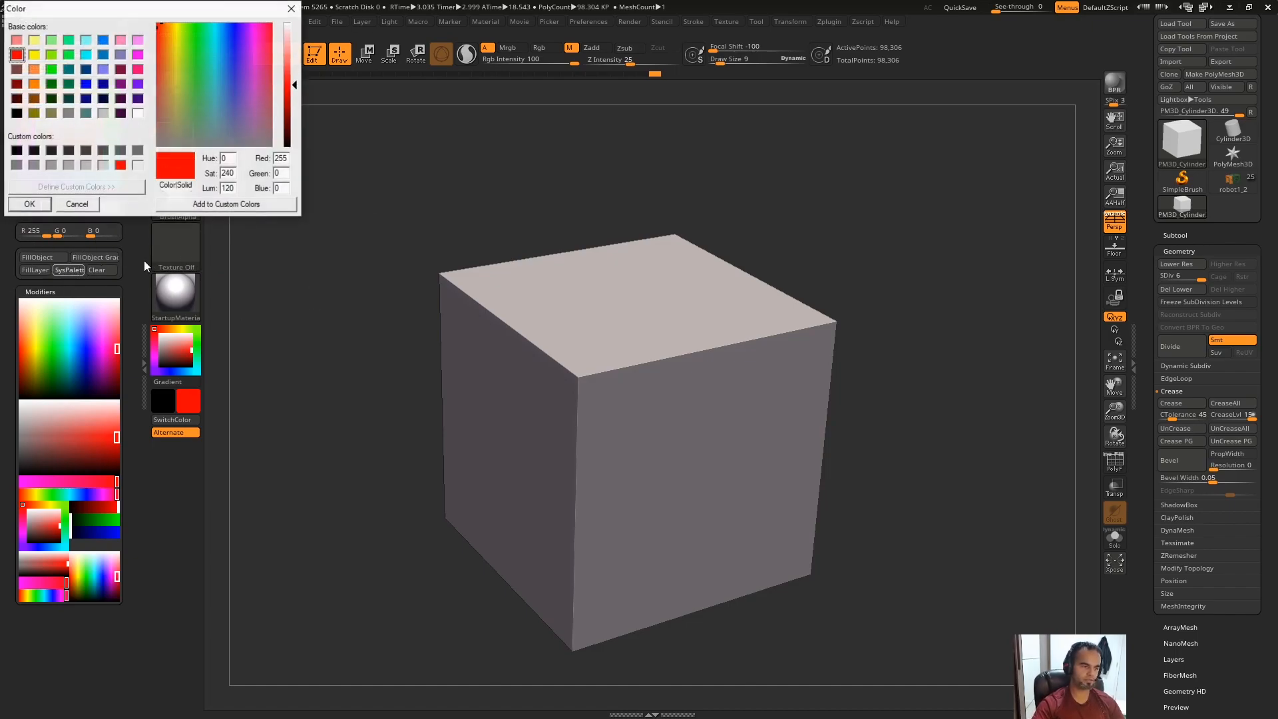
left_click(90, 206)
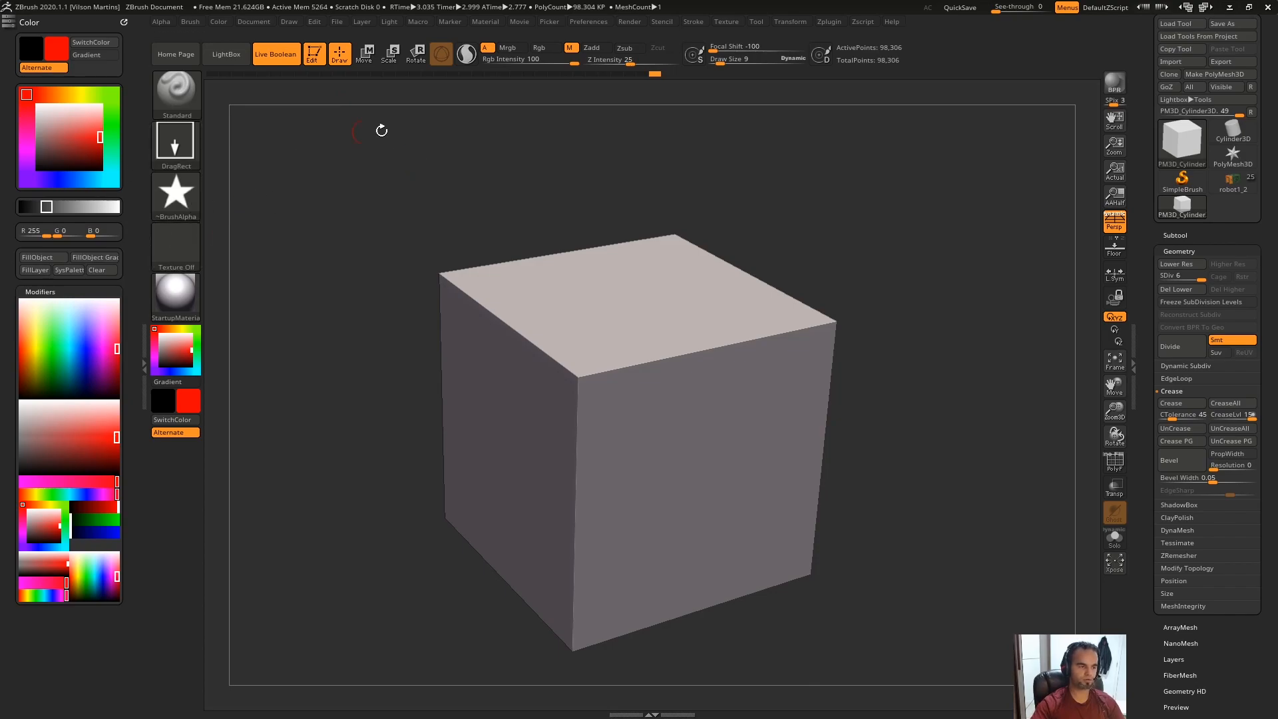
Step: Launch the ZColor plugin, bring its window over the canvas, and look through its File options
left_click(828, 21)
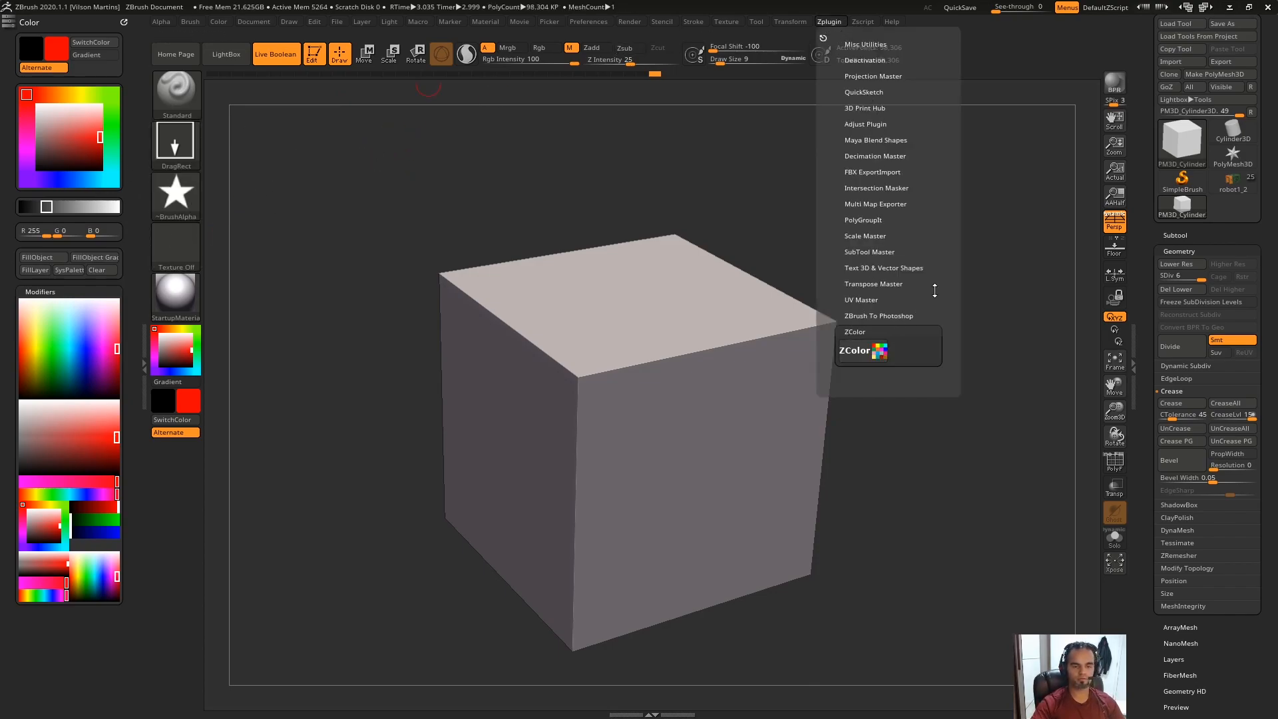
left_click_drag(934, 290, 933, 269)
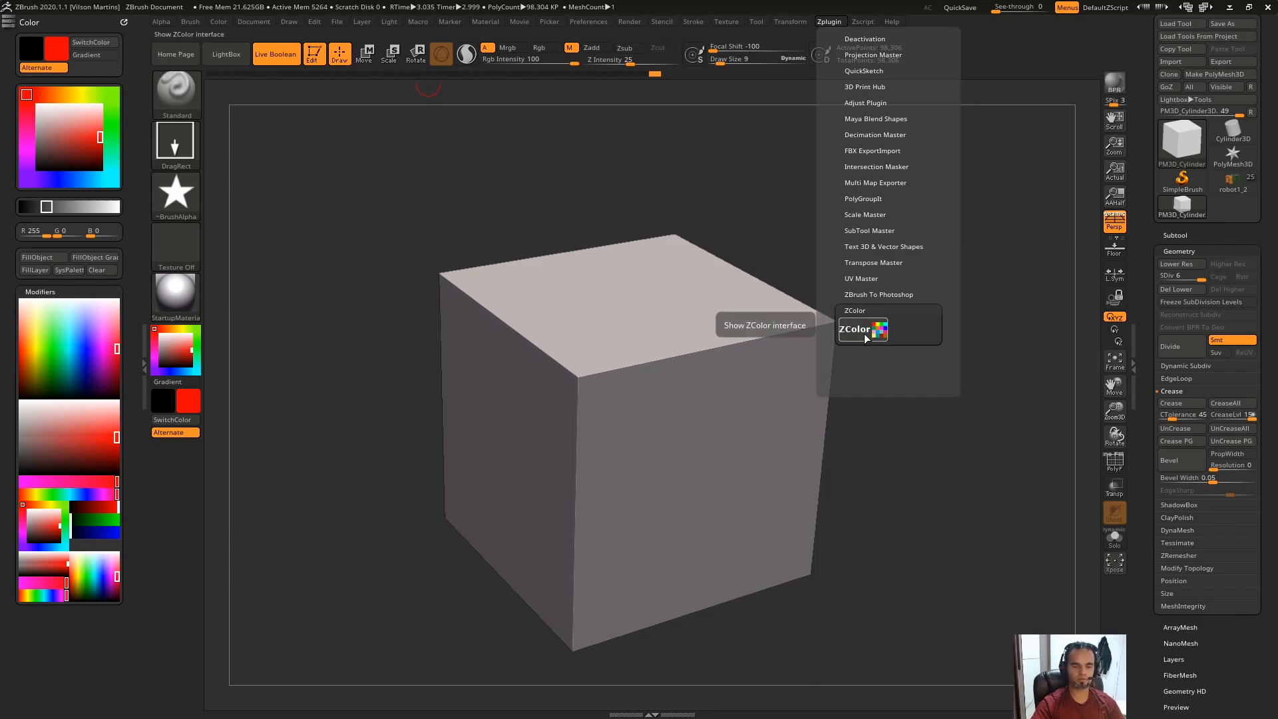
left_click(864, 333)
left_click_drag(281, 110, 556, 125)
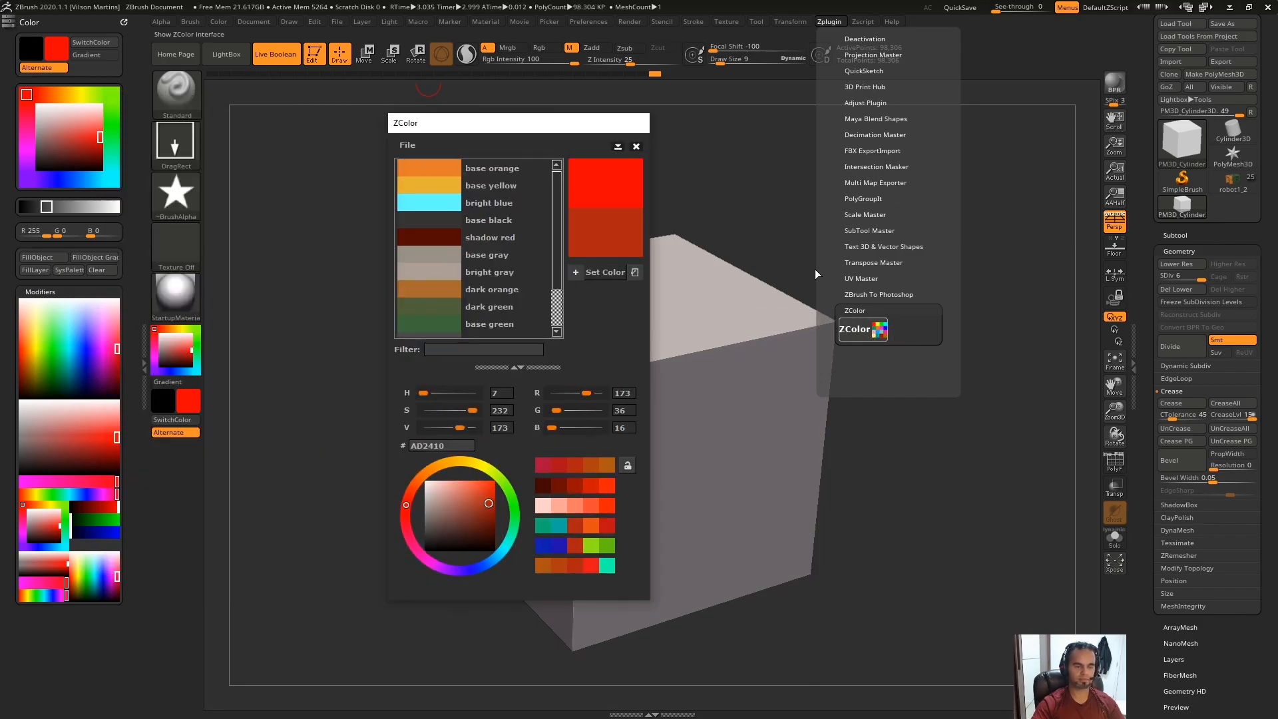
left_click(407, 144)
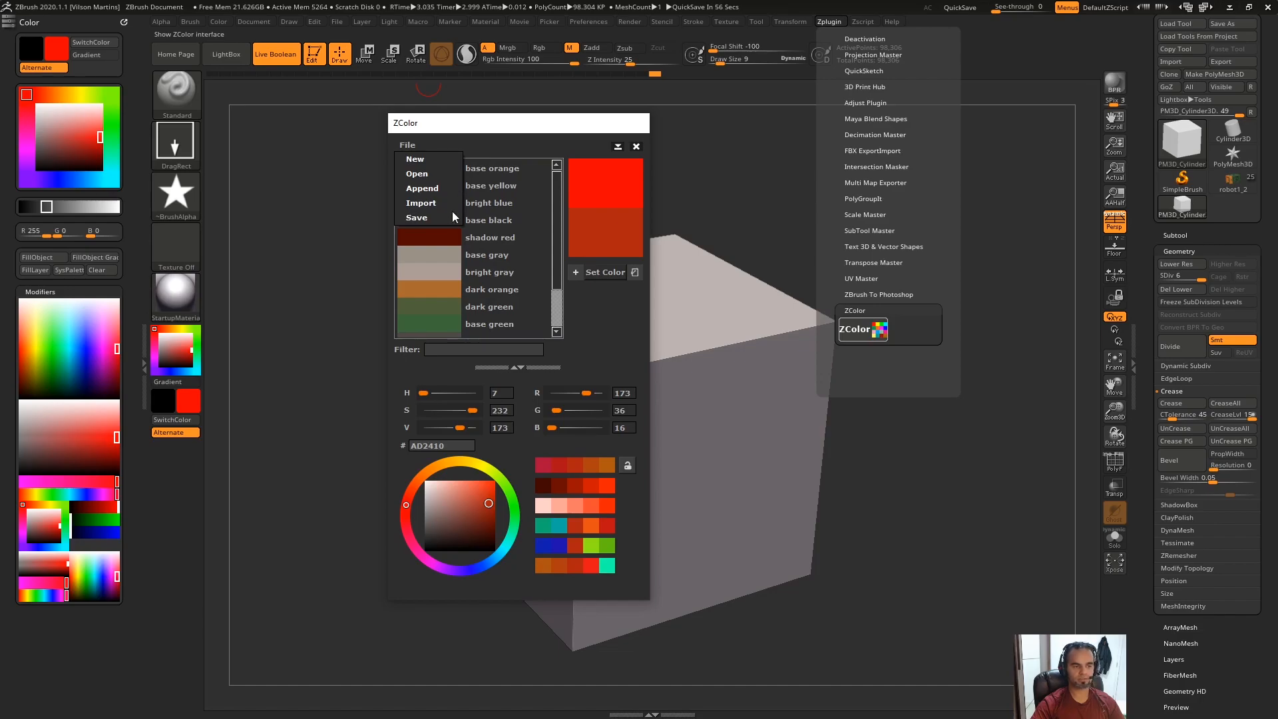
left_click(524, 127)
Step: Hide the Color palette tray and place the ZColor window beside the cube so both are fully visible
left_click(141, 363)
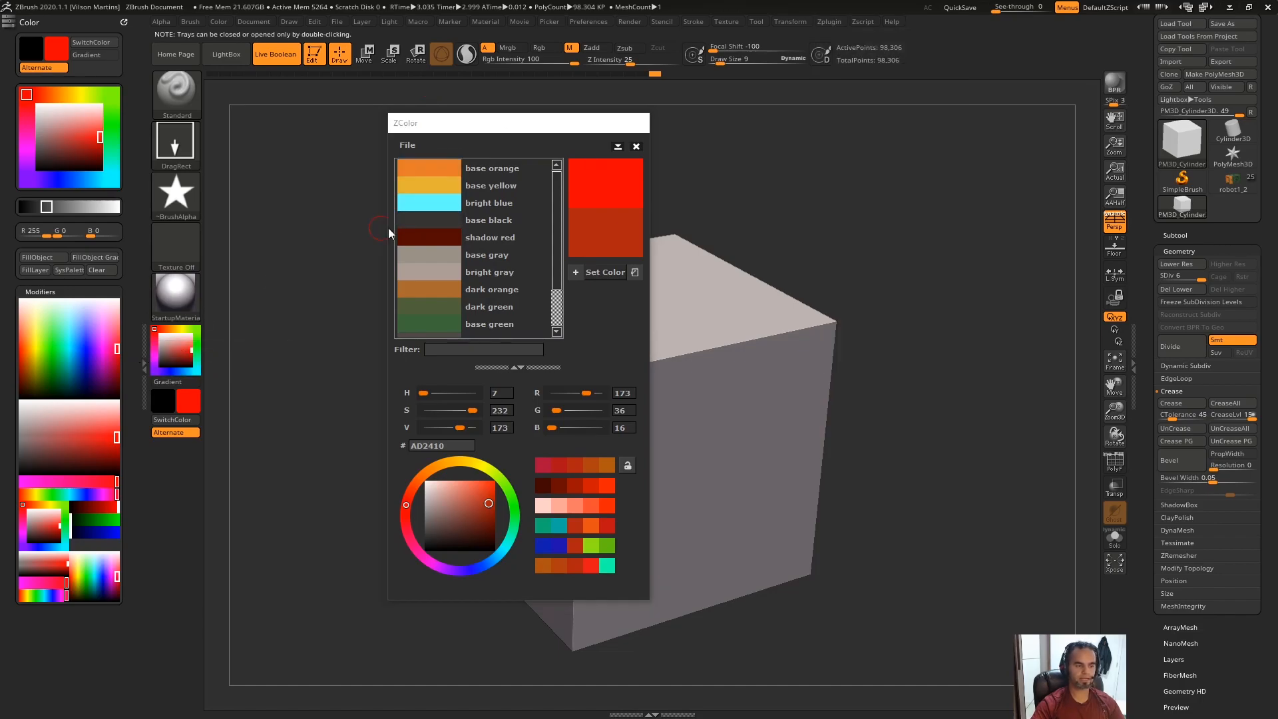
double_click(144, 356)
left_click_drag(485, 126, 234, 114)
left_click_drag(433, 149, 634, 133)
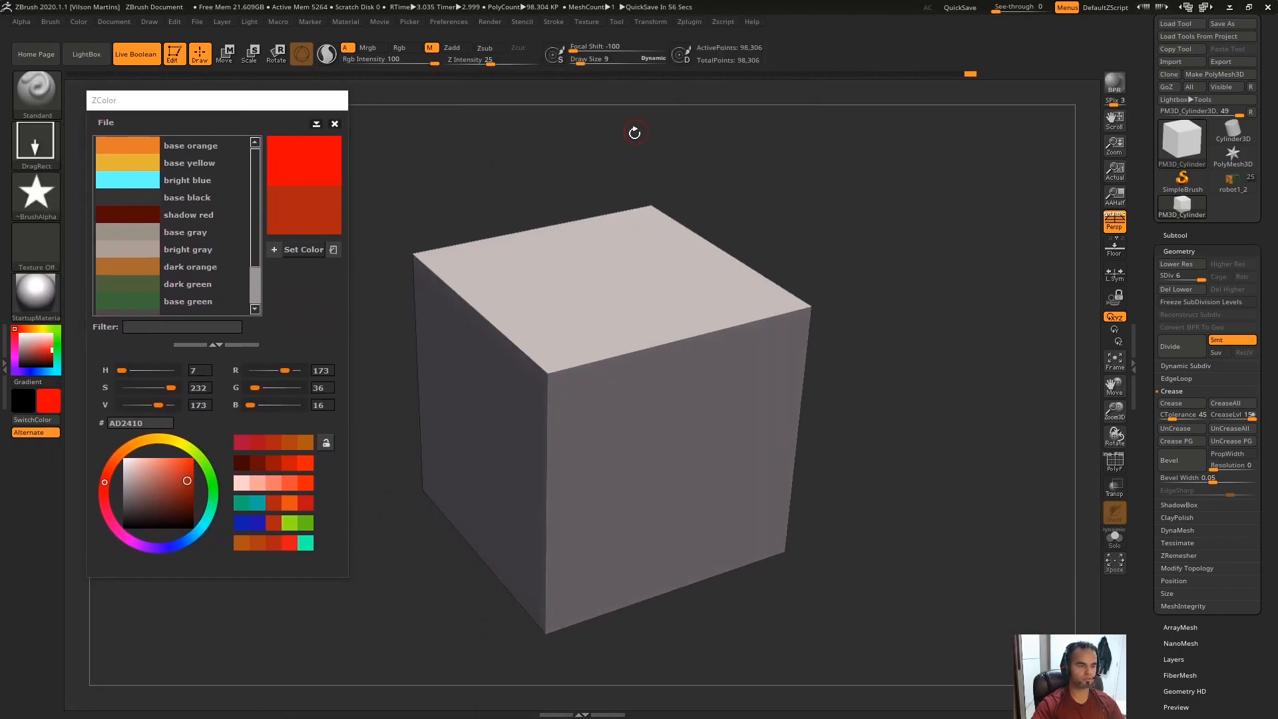
left_click_drag(286, 101, 291, 99)
mouse_move(263, 173)
left_mouse_down()
mouse_move(247, 232)
mouse_move(243, 171)
left_mouse_up()
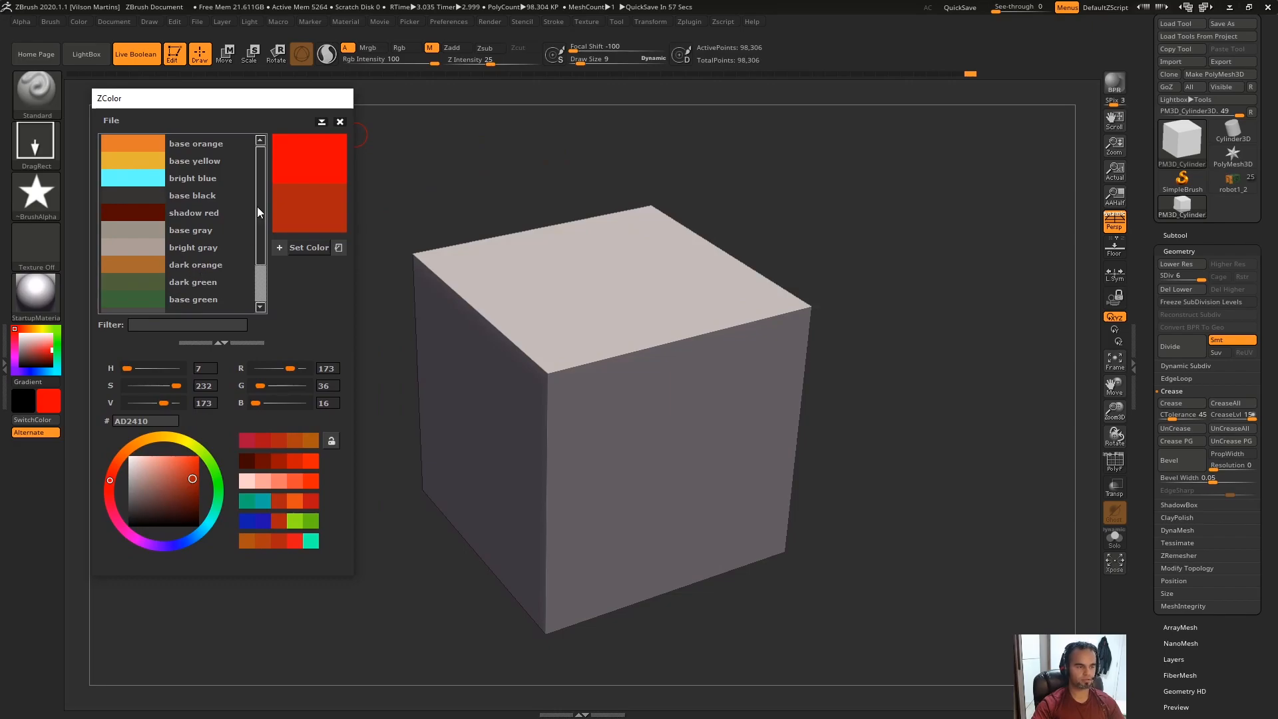
Step: Pick dark red 4A1912 in ZColor, and annotate a screen capture linking the active colour to ZColor's upper swatch
mouse_move(178, 496)
left_mouse_down()
mouse_move(171, 504)
mouse_move(133, 457)
mouse_move(177, 478)
mouse_move(182, 506)
left_mouse_up()
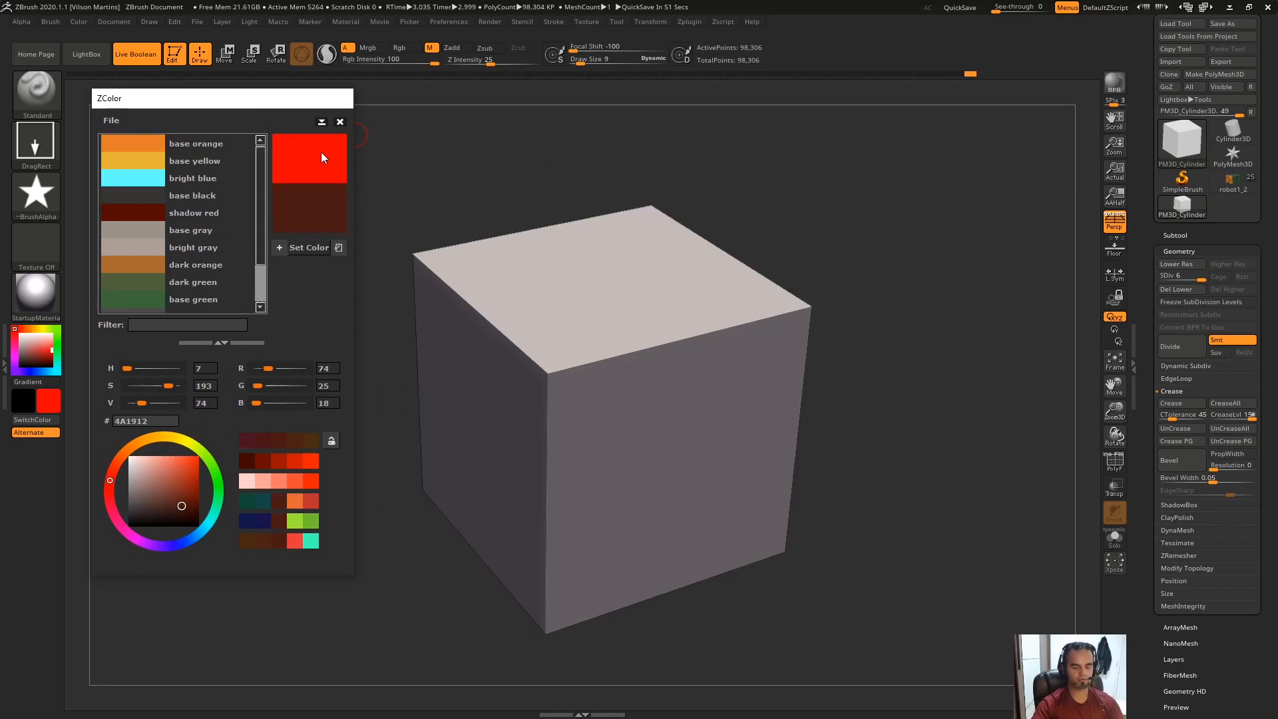
key("Print")
left_click_drag(414, 73, 0, 633)
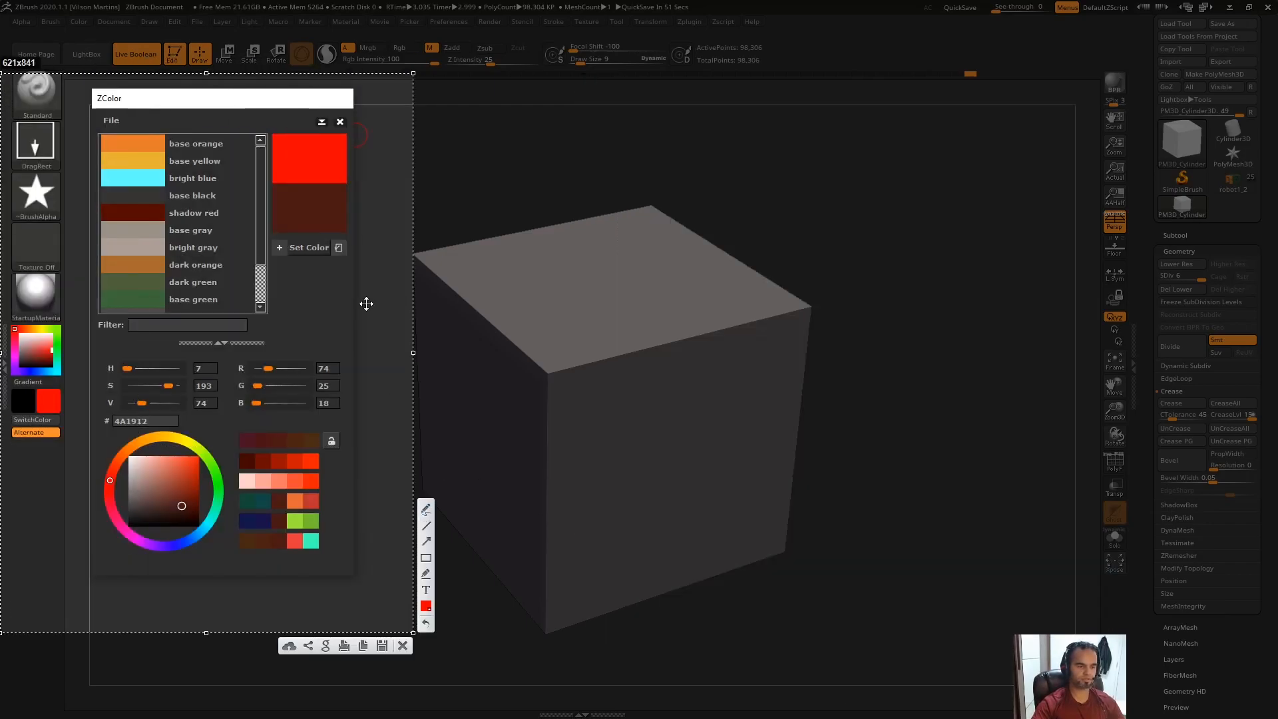
left_click_drag(325, 193, 322, 197)
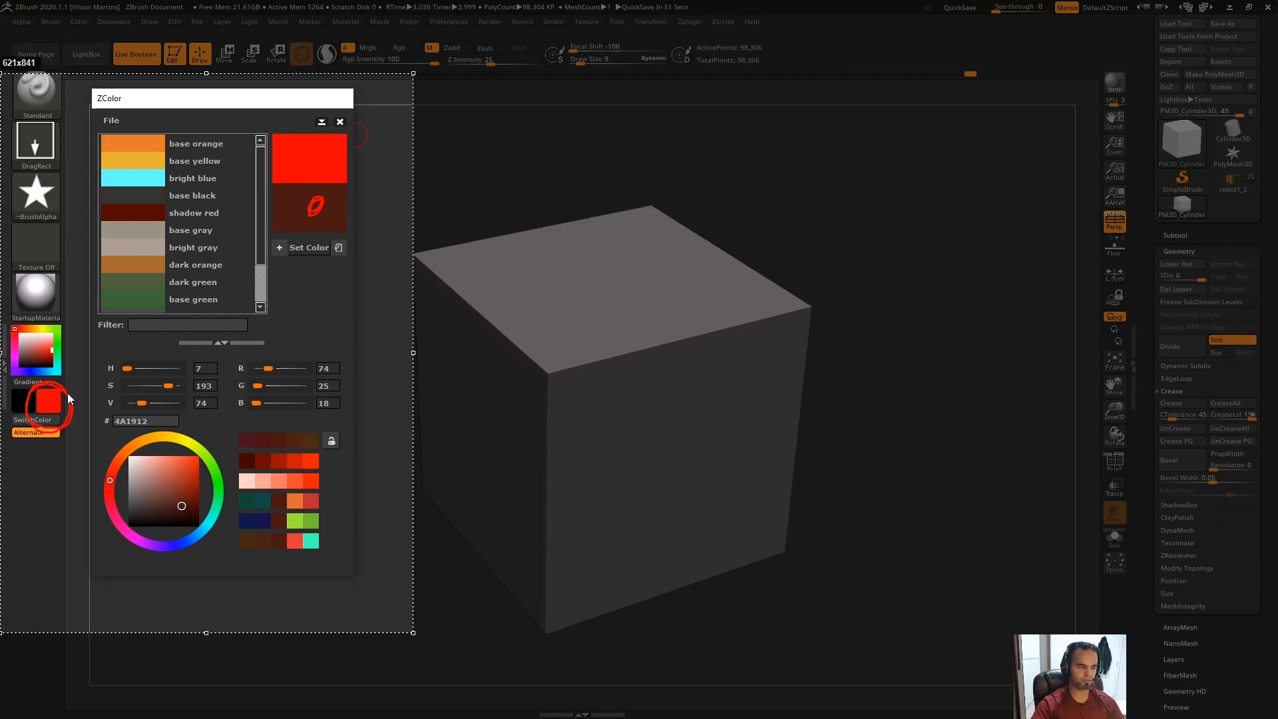
left_click_drag(70, 397, 270, 154)
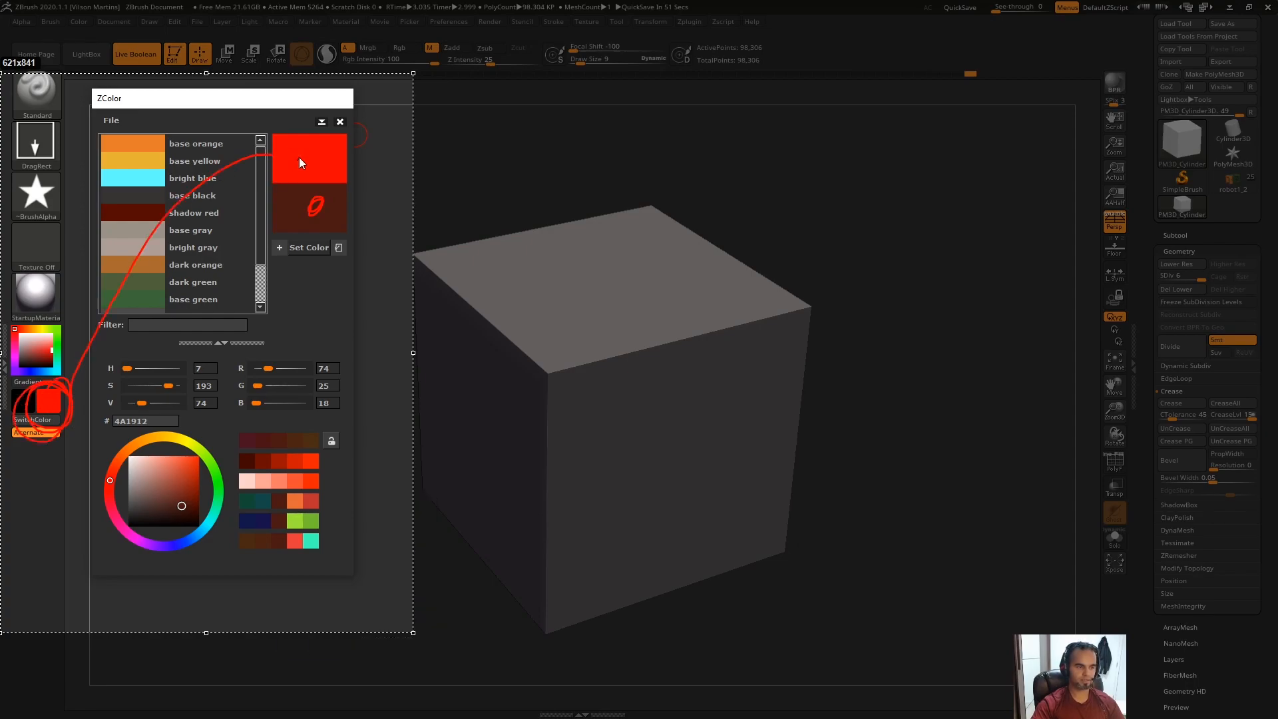
key("ctrl+c")
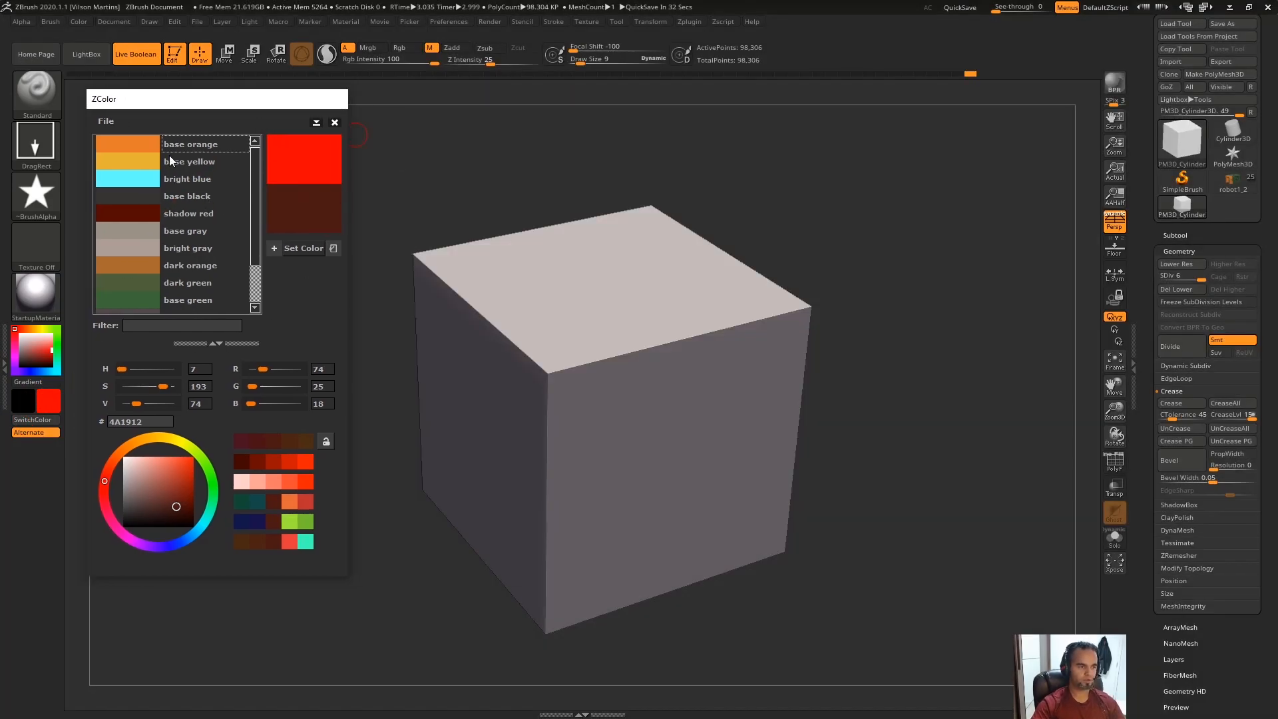
Step: Preview several swatches in the ZColor list and reorder shadow red above base black
left_click(145, 145)
left_click(183, 164)
left_click(140, 251)
left_click(138, 269)
left_click(138, 282)
left_click(142, 214)
left_click(139, 283)
left_click_drag(141, 208, 139, 200)
Step: Set base orange as the active colour and stamp a star on the cube's top face with only the Rgb channel on
left_click(190, 150)
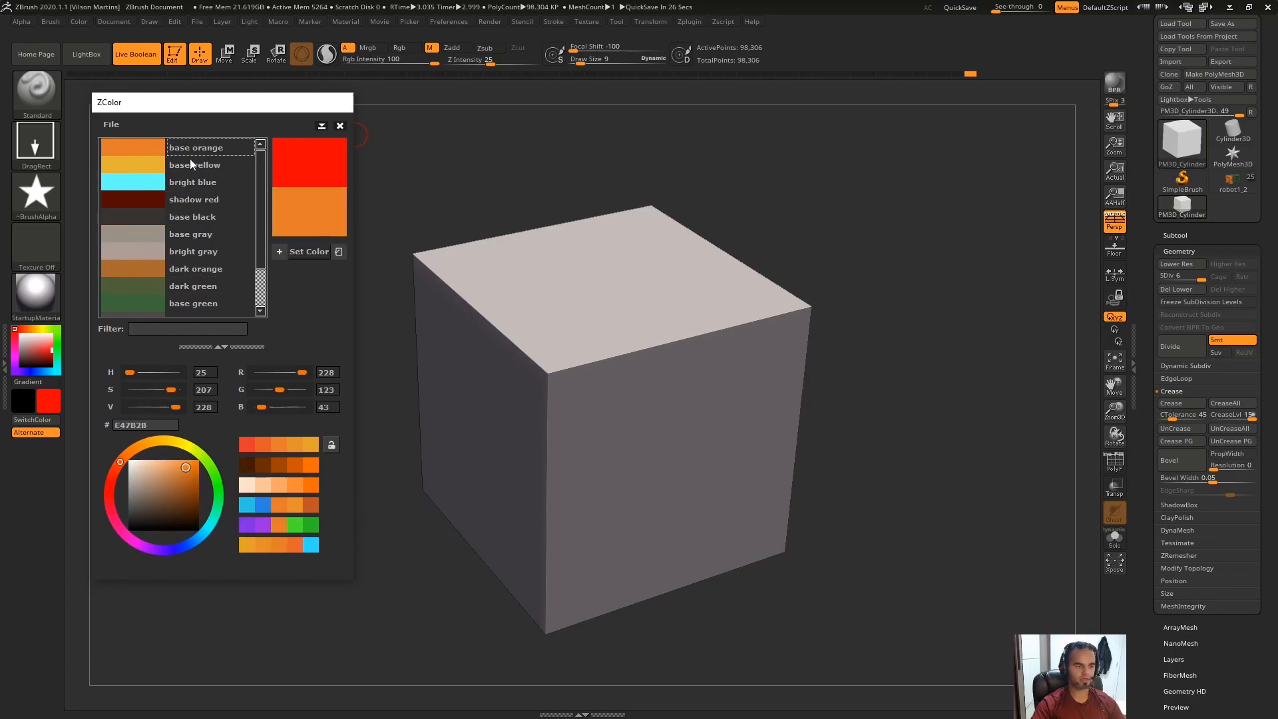
left_click(310, 252)
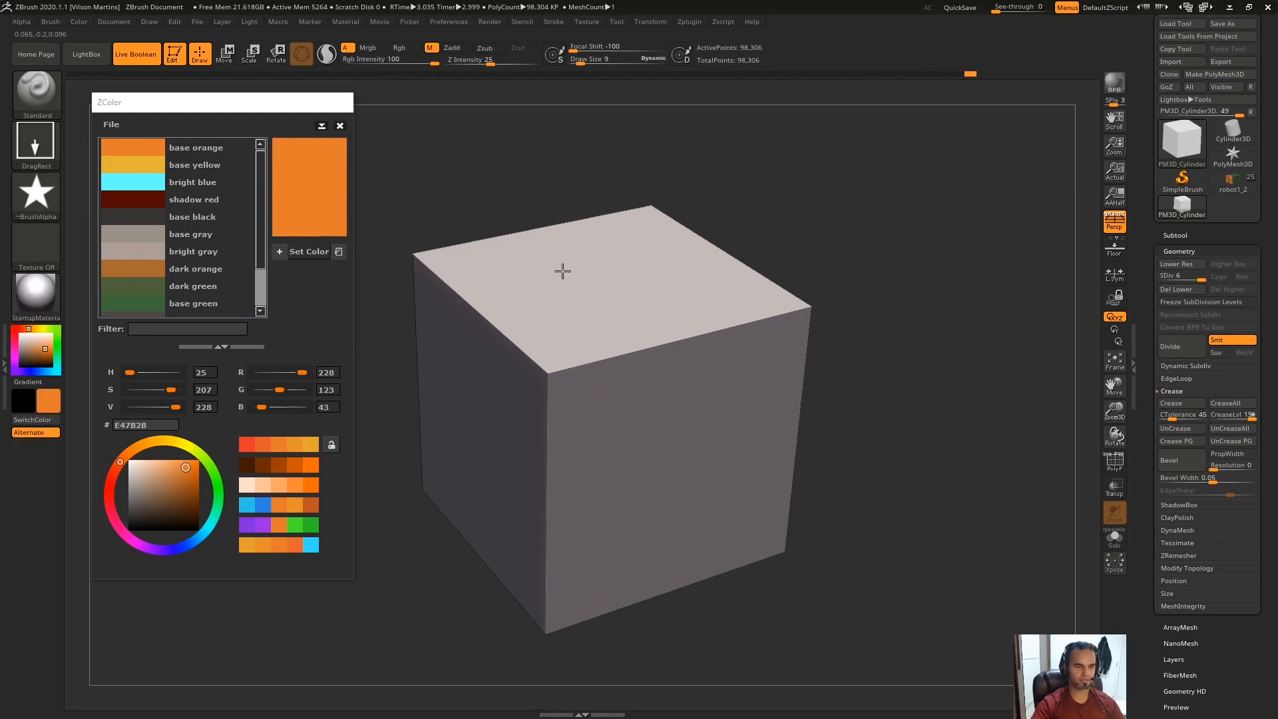
left_click_drag(572, 262, 532, 248)
key("ctrl+z")
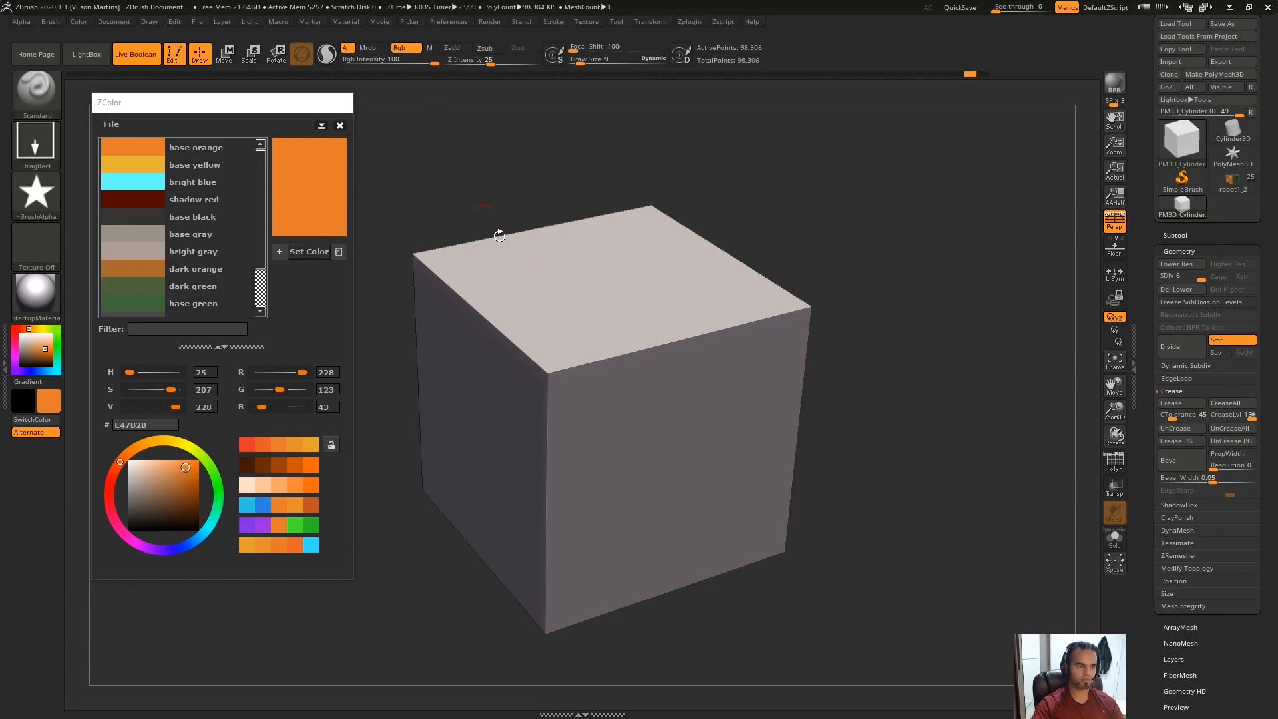
left_click_drag(581, 249, 579, 308)
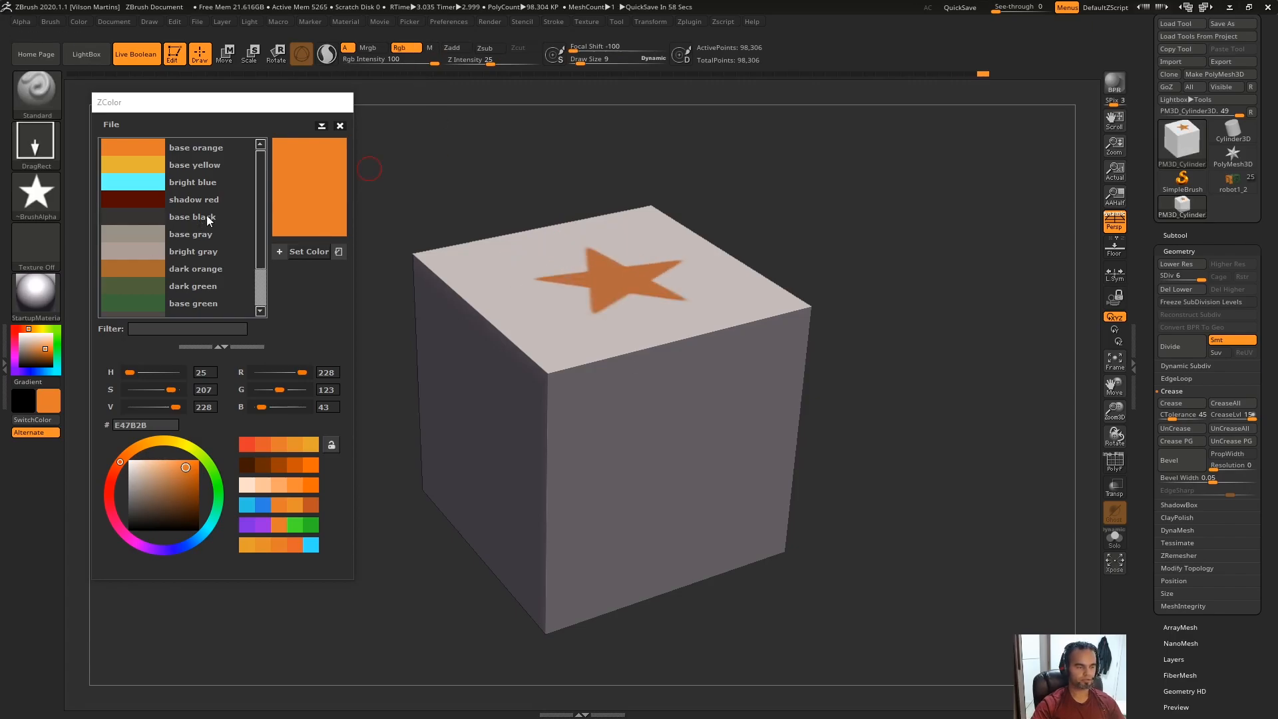
Step: Set base red as the active colour, stamp a star on the cube's front face, and undo the stamp
scroll(163, 303, "down", 3)
left_click(134, 303)
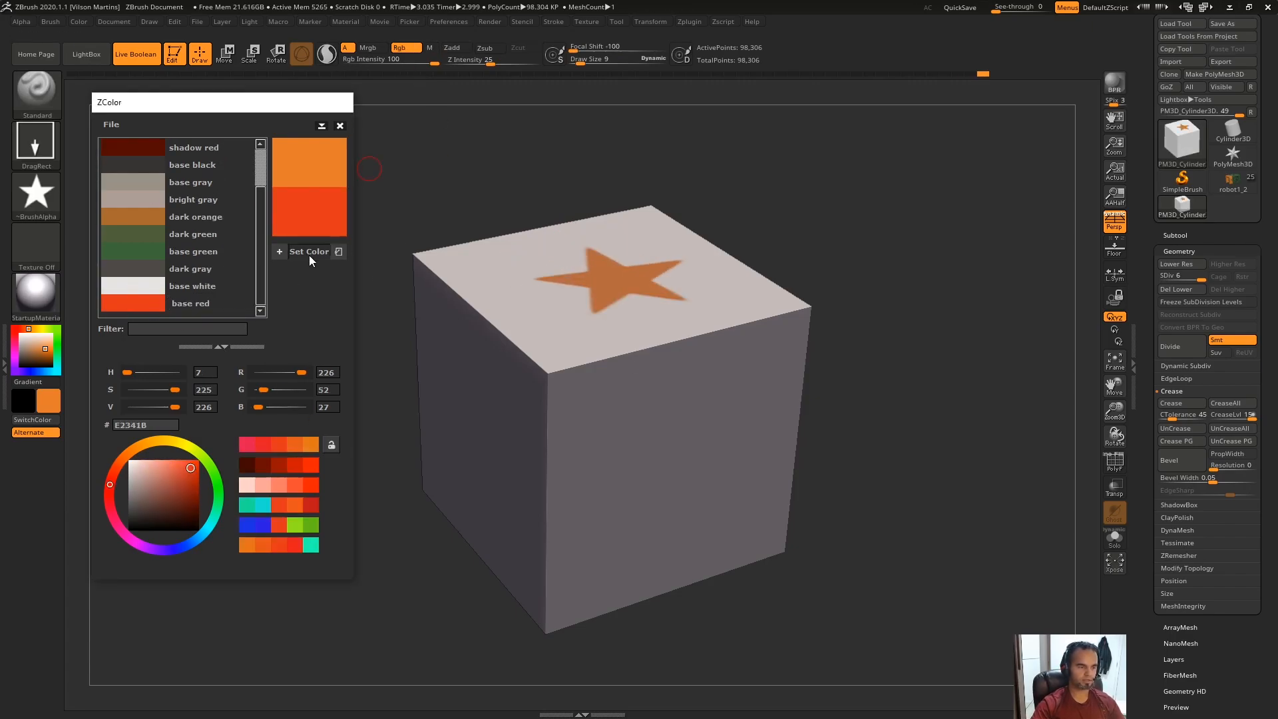
left_click(309, 253)
left_click_drag(619, 458, 604, 586)
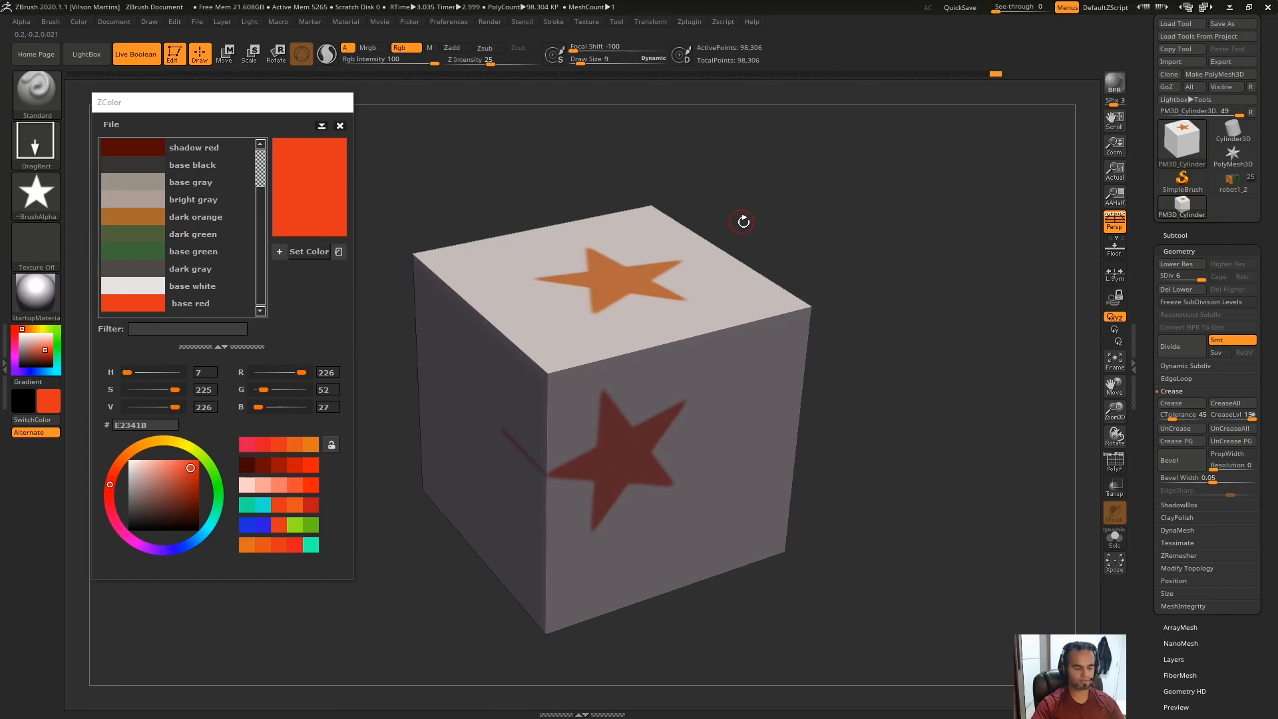
key("ctrl+z")
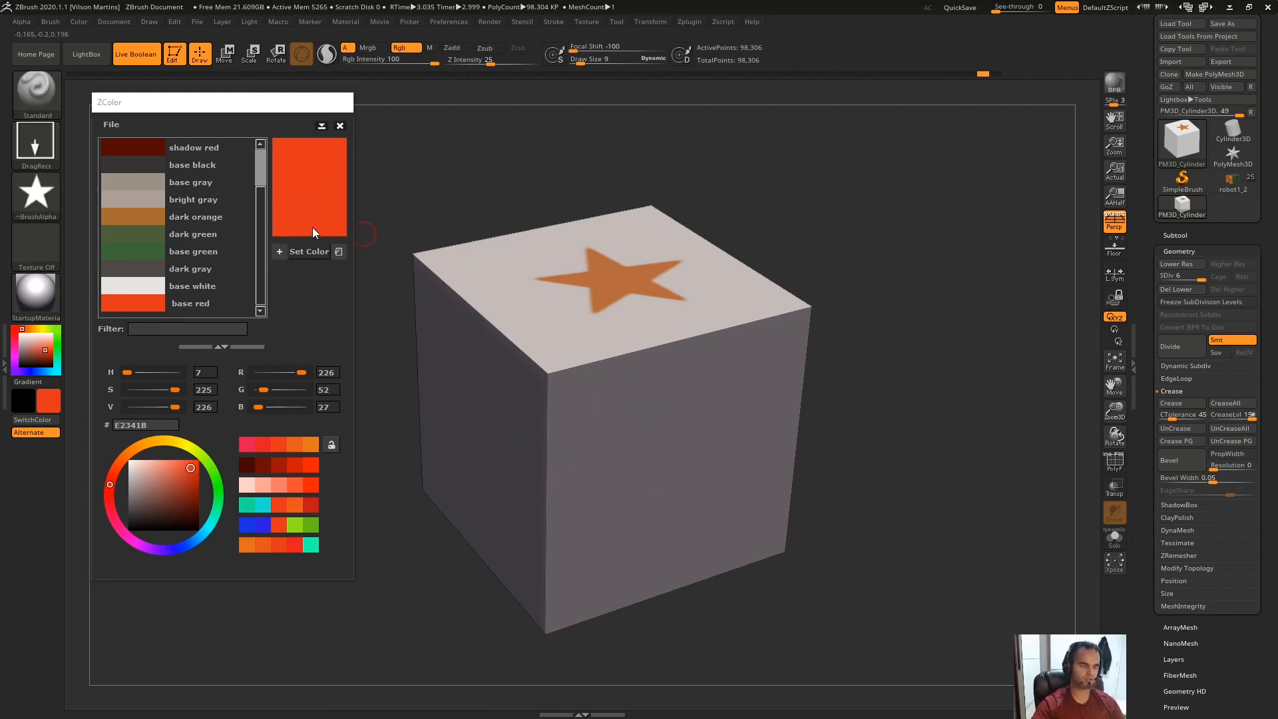
Step: Turn on ZColor's automatic colour setting, choose base green, and stamp test stars on the side faces, undoing each one
mouse_move(281, 105)
left_mouse_down()
mouse_move(387, 108)
mouse_move(275, 104)
left_mouse_up()
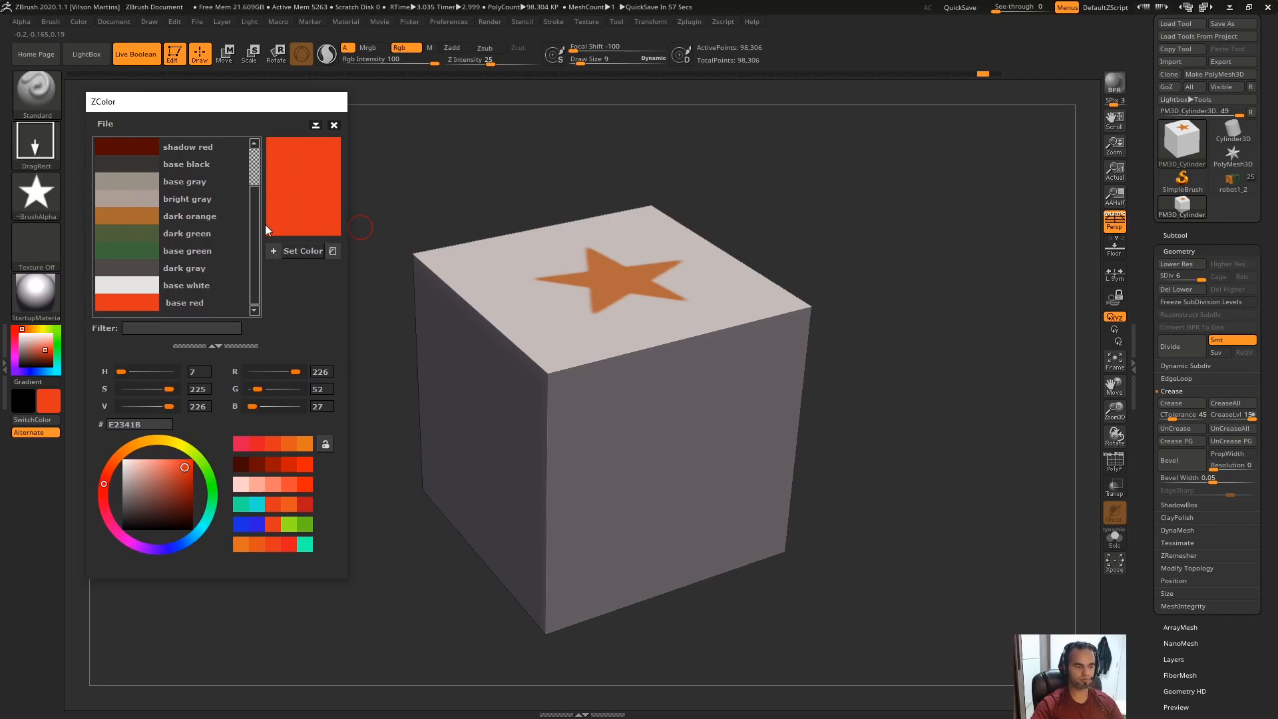
left_click(139, 250)
left_click_drag(628, 480, 551, 524)
key("ctrl+z")
left_click_drag(506, 391, 436, 429)
key("ctrl+z")
left_click_drag(635, 460, 619, 586)
key("ctrl+z")
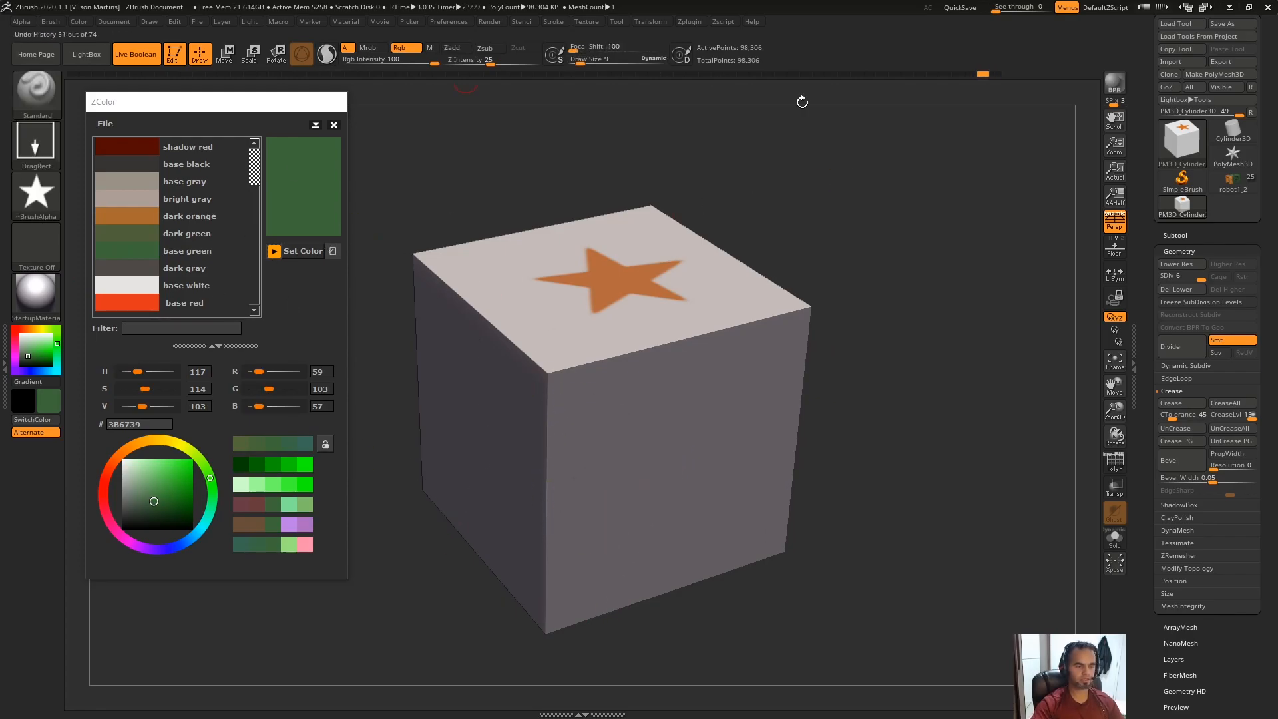
Step: Choose bright blue in ZColor, stamp a test star on the front face, and undo it
left_click_drag(254, 237, 229, 157)
left_click(143, 183)
left_click_drag(663, 466, 702, 429)
key("ctrl+z")
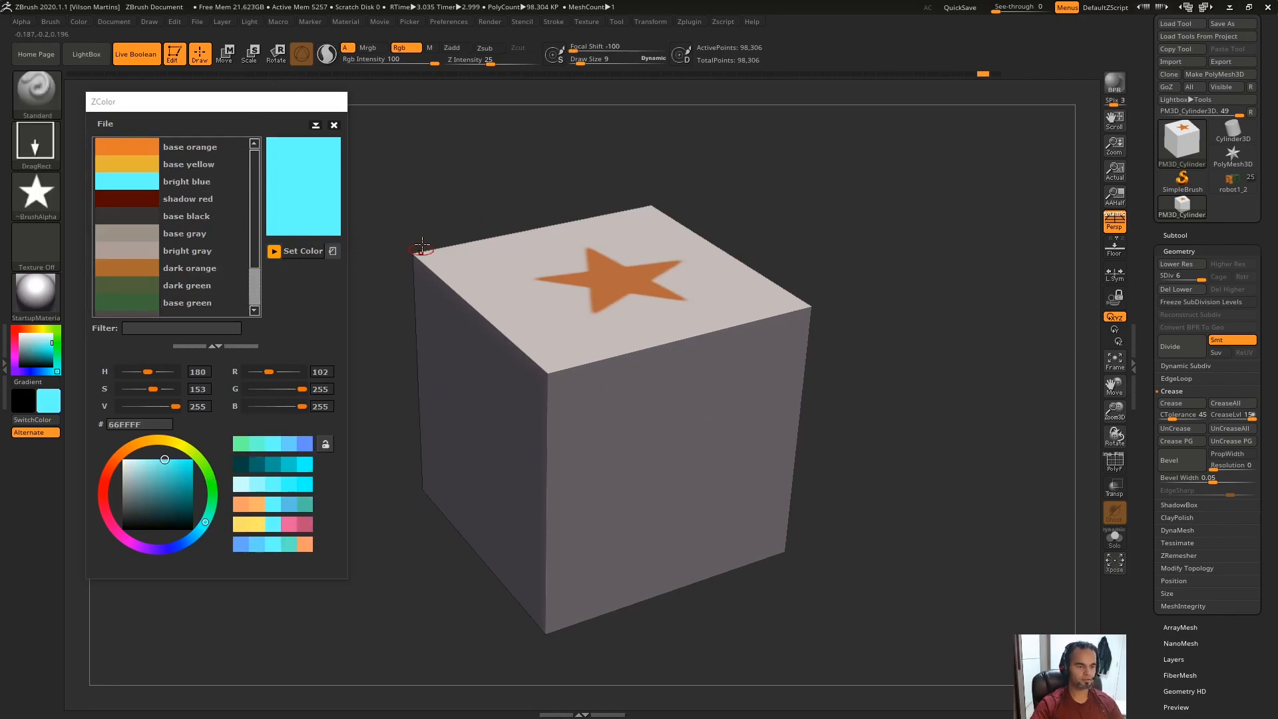
right_click_drag(768, 293, 522, 331)
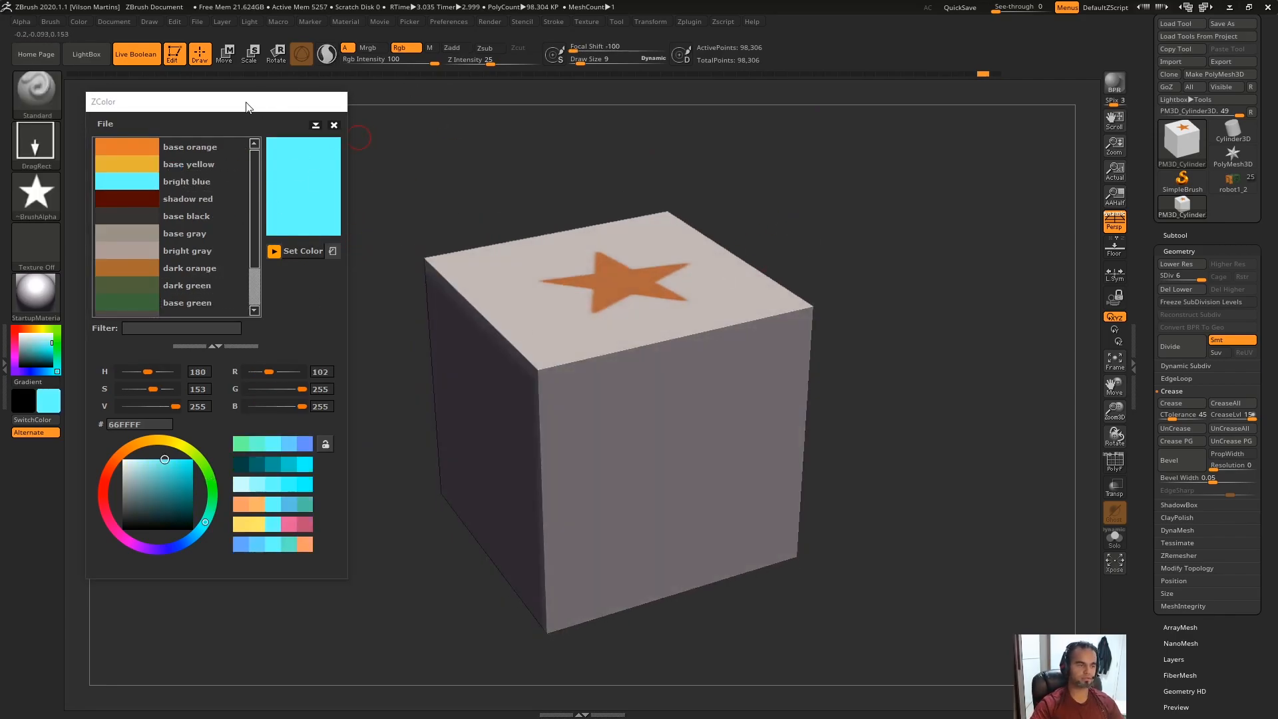
left_click_drag(247, 106, 251, 121)
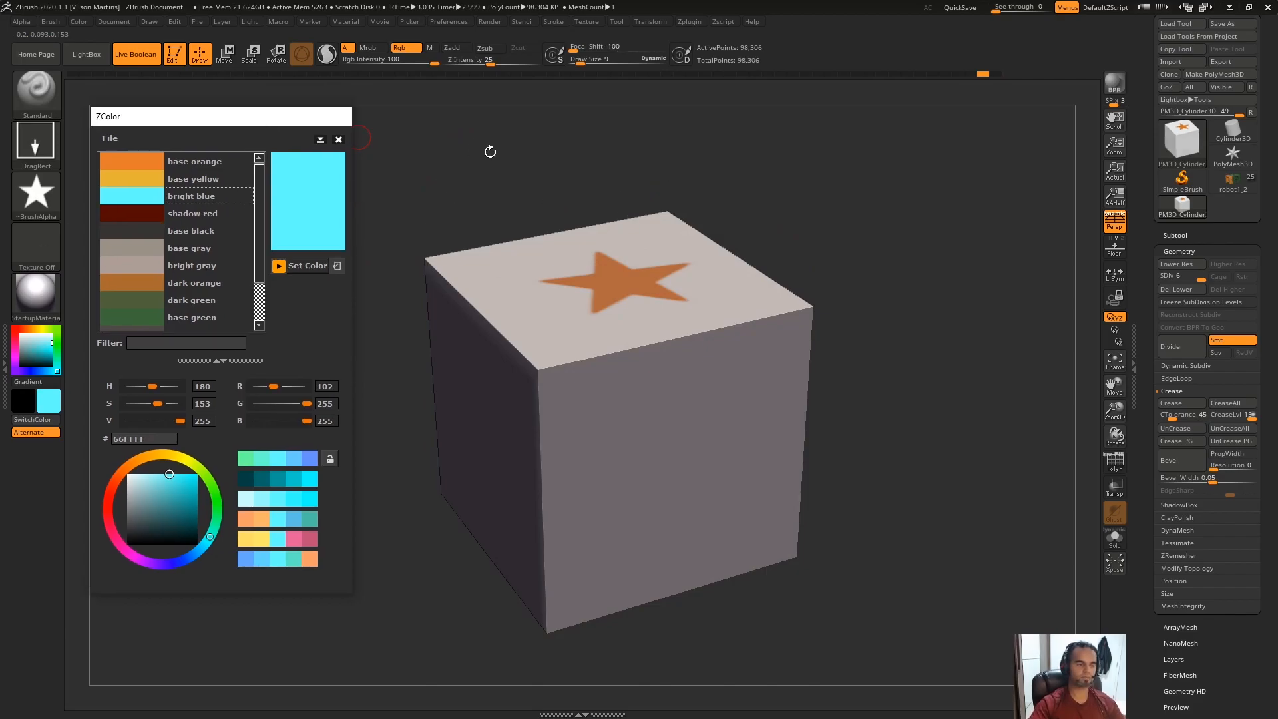
Step: Turn on ZColor's automatic object fill and fill the whole cube with base green, shadow red and finally bright blue
right_click_drag(491, 149, 466, 168)
left_click_drag(273, 124, 272, 131)
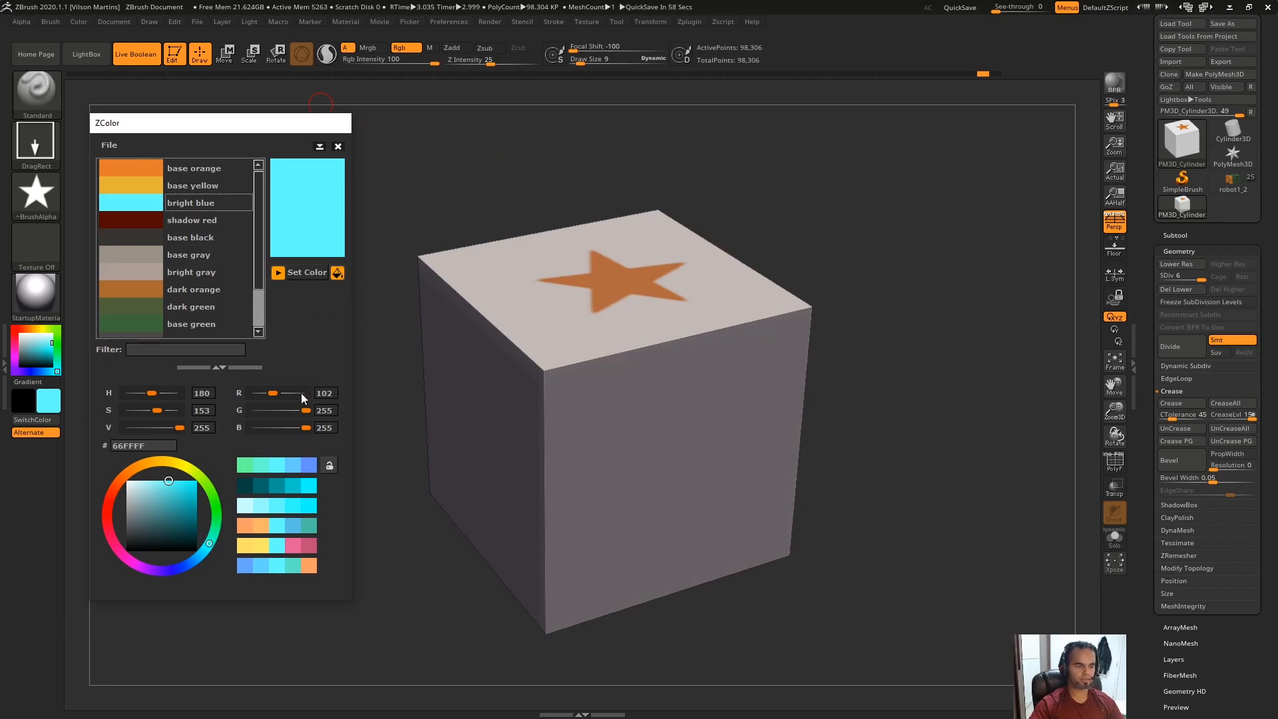
left_click(140, 323)
left_click_drag(838, 201, 786, 190)
left_click(139, 220)
left_click(131, 202)
Step: Mask everything except a rectangular block at the cube's upper corner and fill that unmasked area with dark orange
key("p")
left_click_drag(853, 220, 810, 210, "alt")
left_click_drag(458, 211, 636, 402, "ctrl+shift")
left_click_drag(686, 133, 797, 180)
left_click(878, 209, "ctrl")
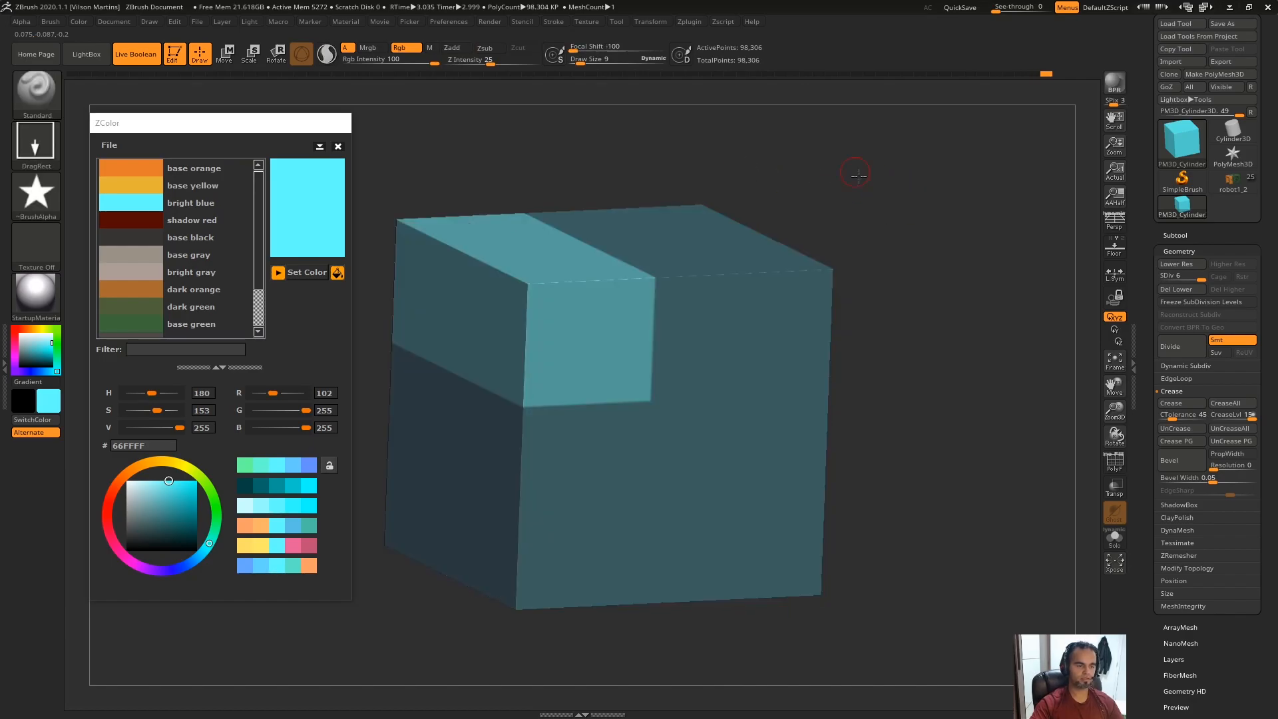
left_click_drag(877, 210, 903, 231, "alt")
left_click(131, 289)
Step: Isolate more rectangular areas of the cube with masks, fill one with shadow red and another with base orange, and clear the mask
left_click(923, 279, "ctrl")
left_click_drag(921, 273, 876, 151, "shift")
mouse_move(654, 197)
left_mouse_down("ctrl")
mouse_move(716, 262)
mouse_move(687, 434)
mouse_move(707, 467)
mouse_move(785, 137)
mouse_move(765, 173)
mouse_move(807, 245)
mouse_move(818, 381)
left_mouse_up("ctrl")
left_click(652, 209, "ctrl")
left_click(130, 220)
left_click(766, 174, "ctrl")
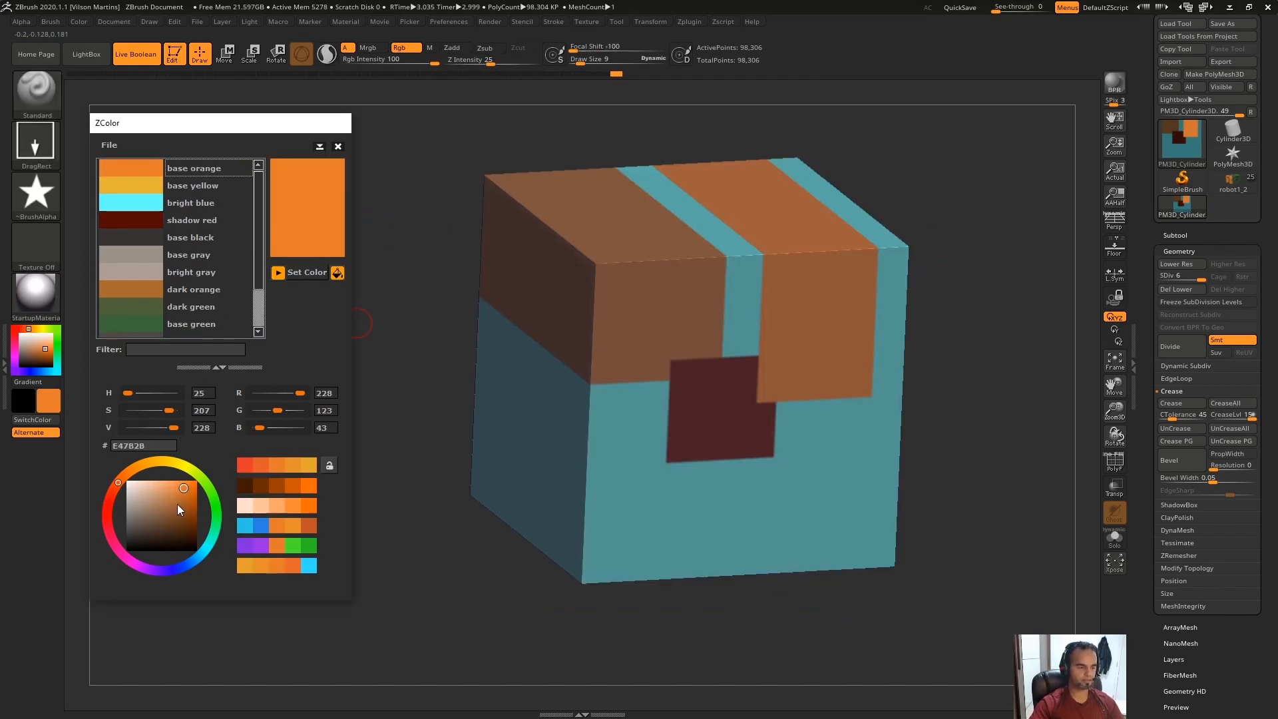
Step: Mix a vivid pink, FF0053, on ZColor's colour wheel and add it as a new swatch at the end of the list
left_click(154, 537)
left_click(216, 503)
left_click(109, 508)
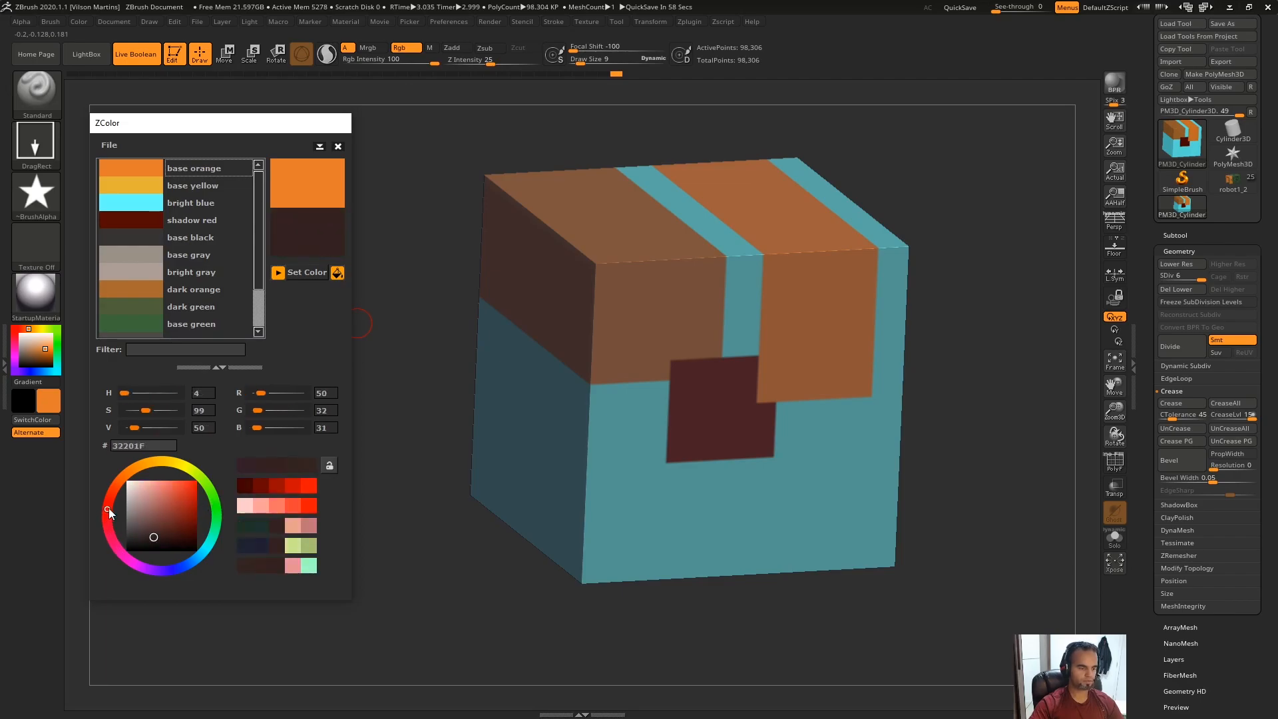
left_click(109, 535)
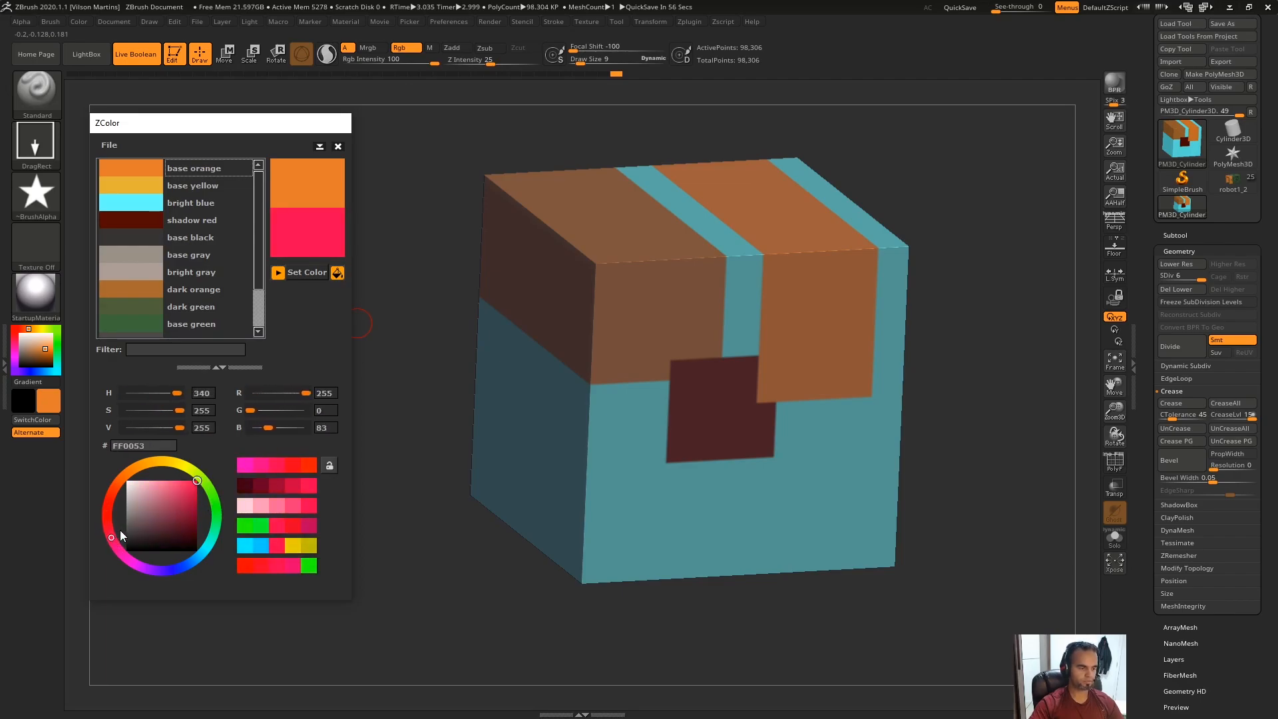
left_click_drag(274, 122, 308, 128)
scroll(267, 308, "down", 3)
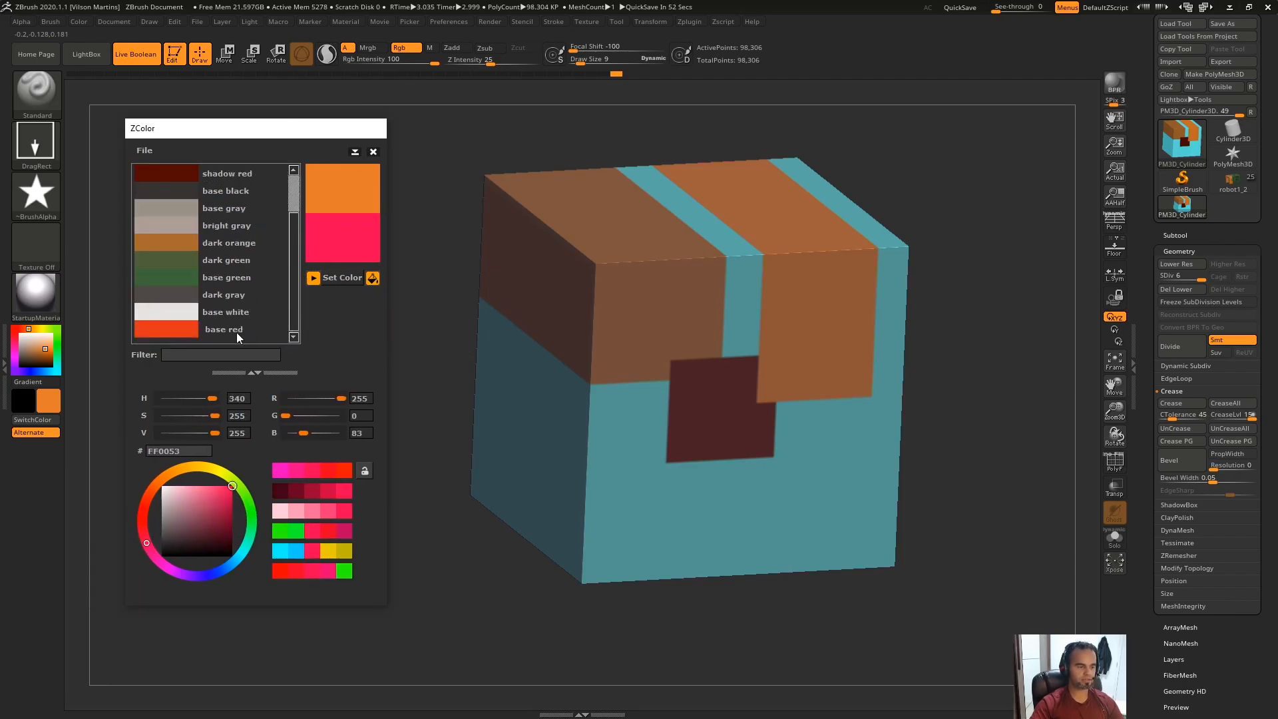
left_click(333, 245)
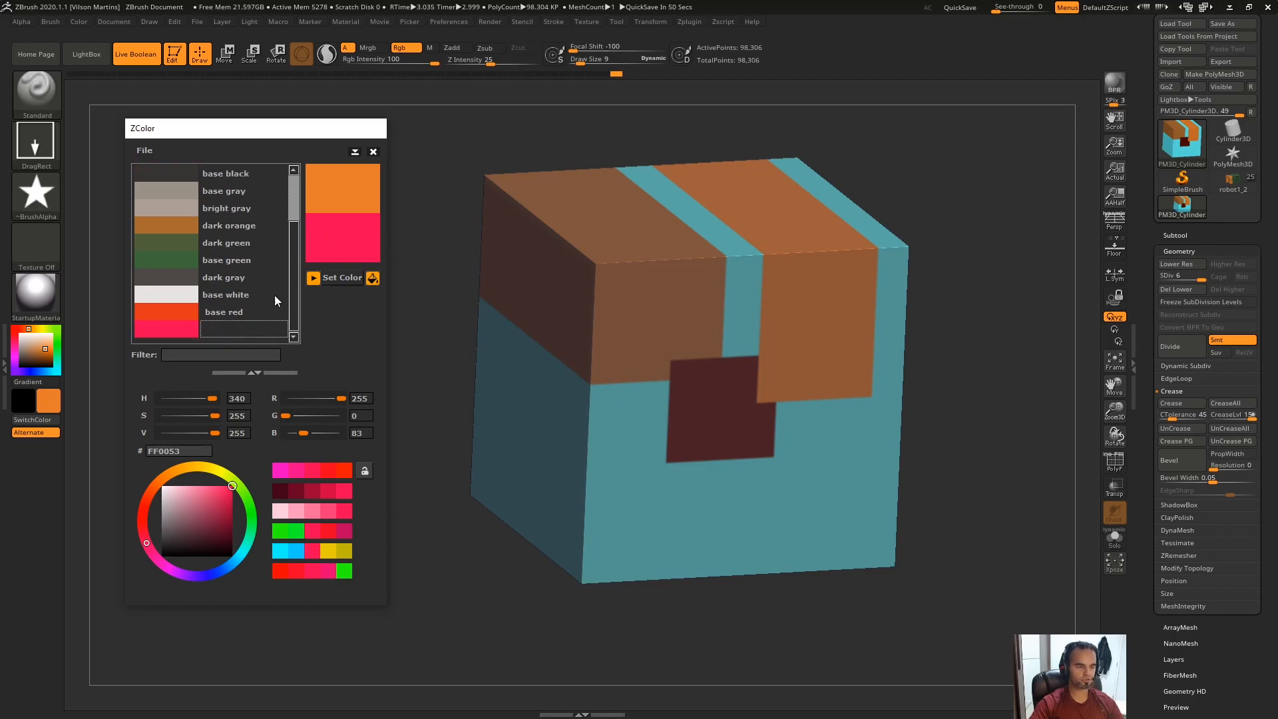
Step: Fill the cube with the new swatch colour and name the swatch "pink"
left_click(250, 327)
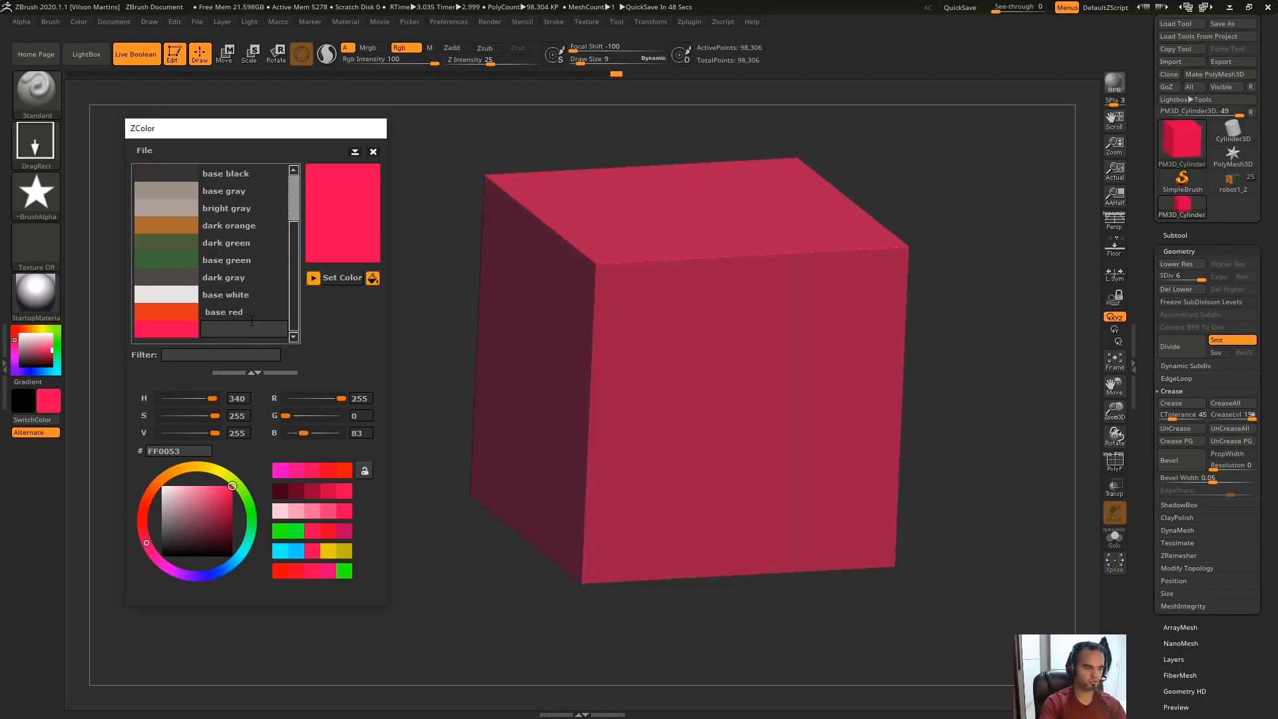
type("pink")
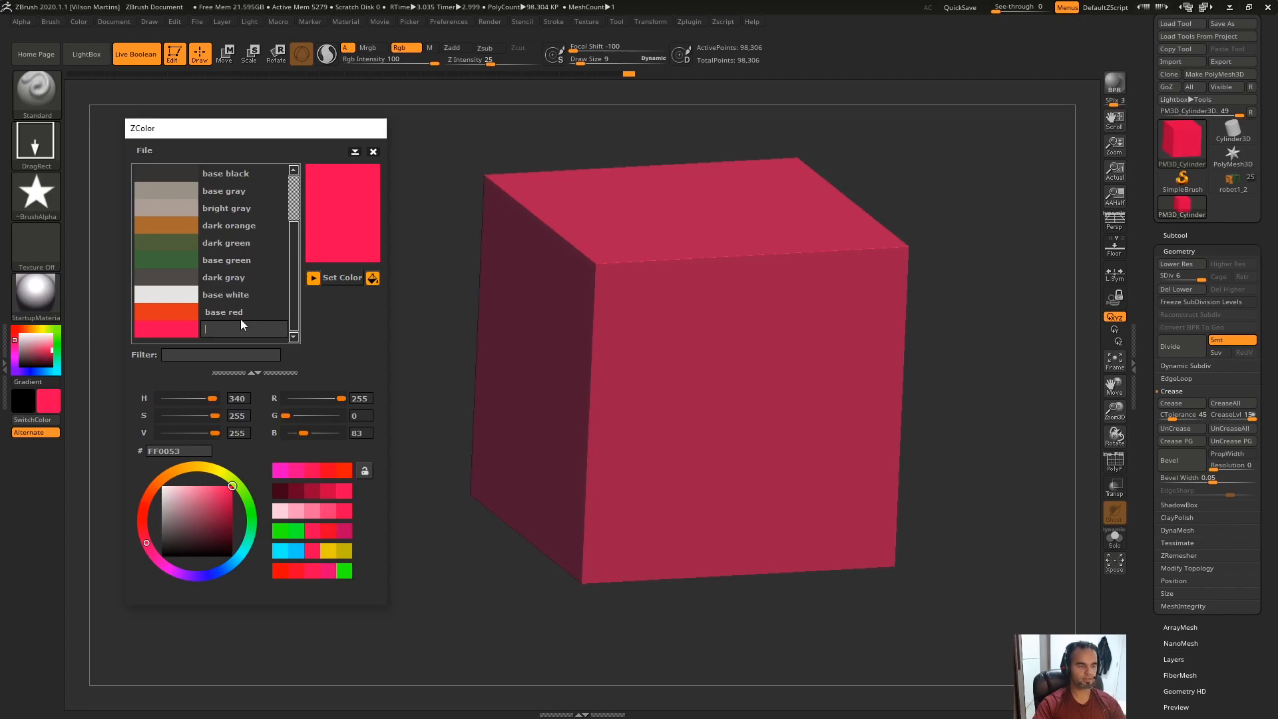
key("Return")
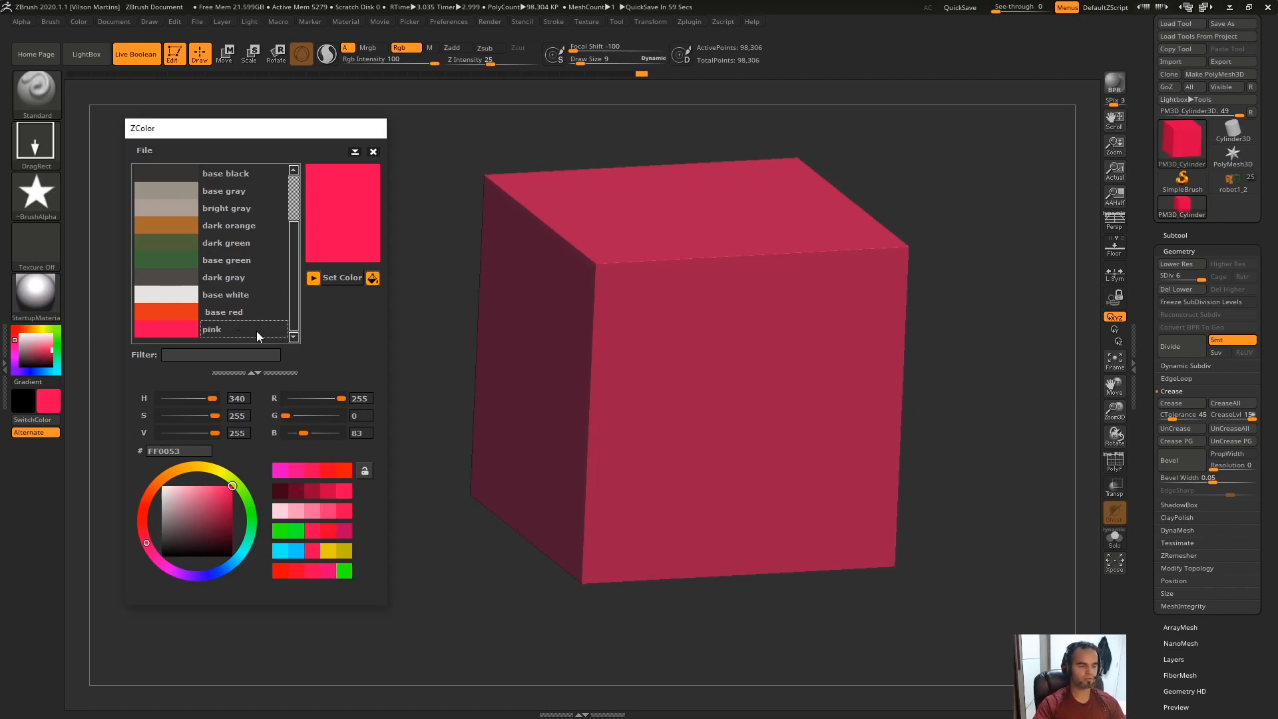
Step: Look through ZColor's palette file options: New, Open, Append, Import and Save
left_click(148, 150)
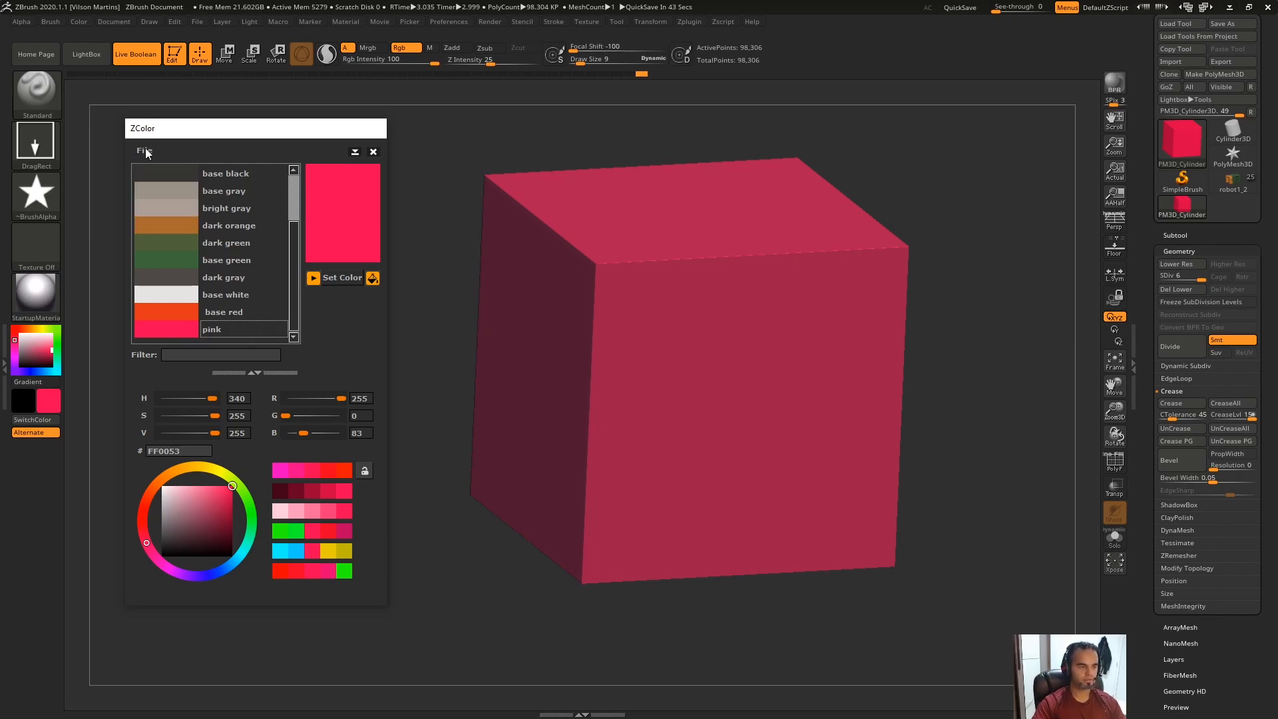
left_click(148, 150)
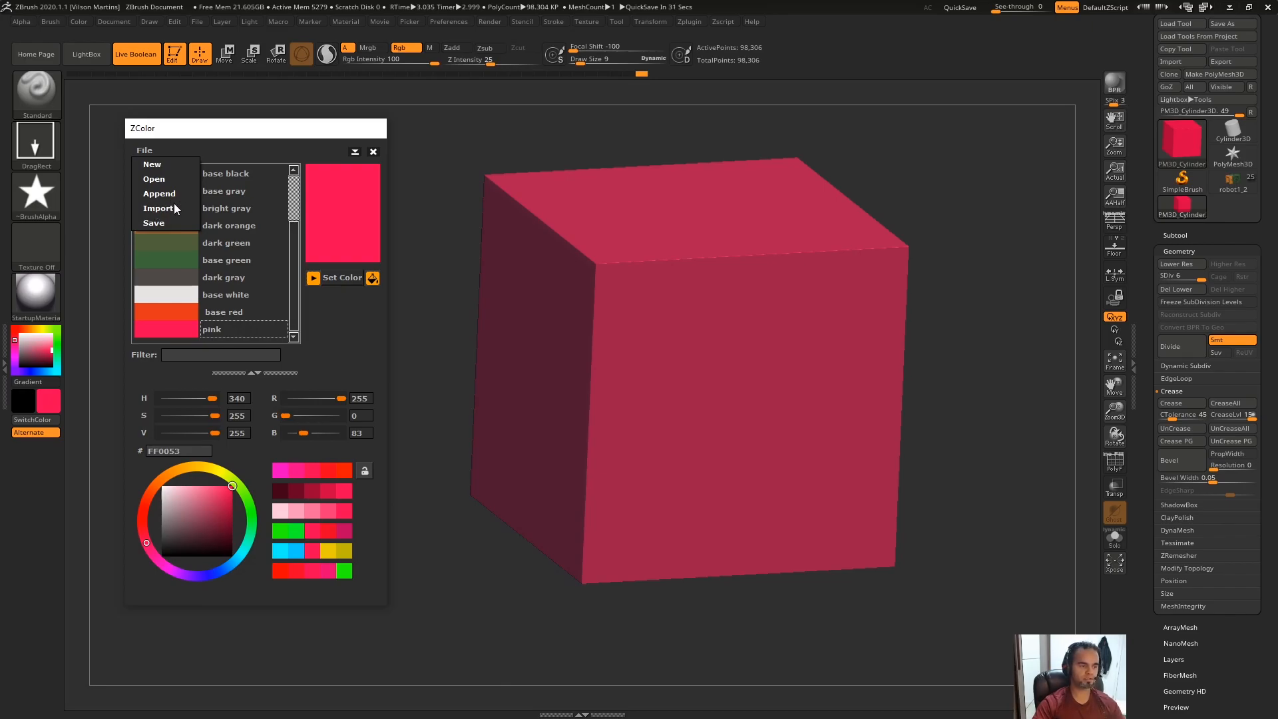
left_click(190, 233)
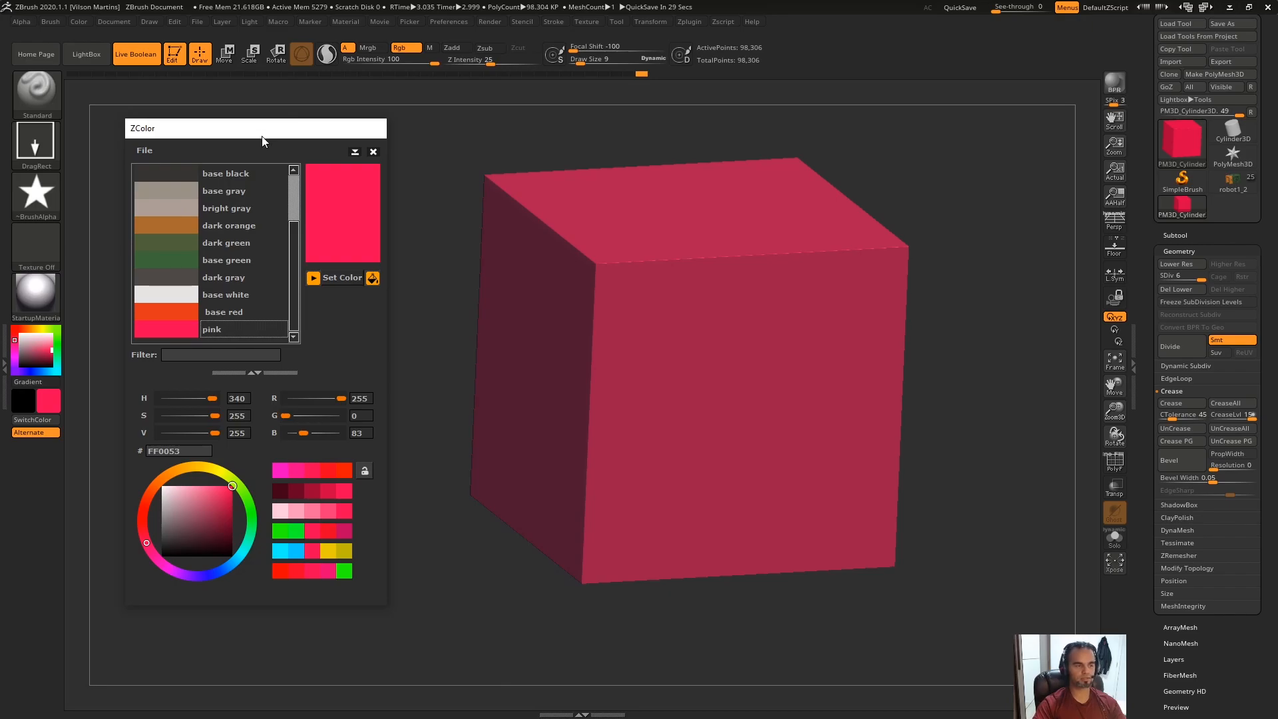
left_click_drag(263, 133, 253, 135)
left_click(129, 150)
left_click(277, 249)
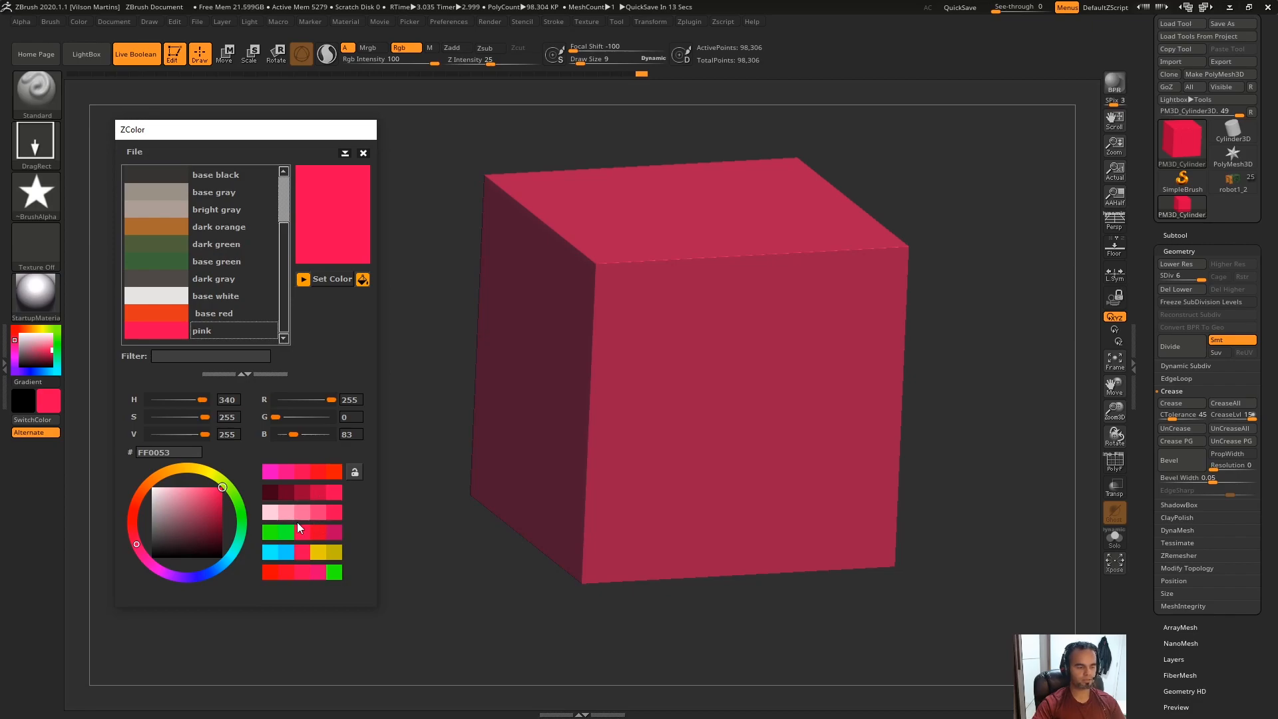
Step: Add the monochromatic pink harmony to the swatch list and fill the cube with several Mo shades and base red, ending on Mo-5
left_click(357, 520)
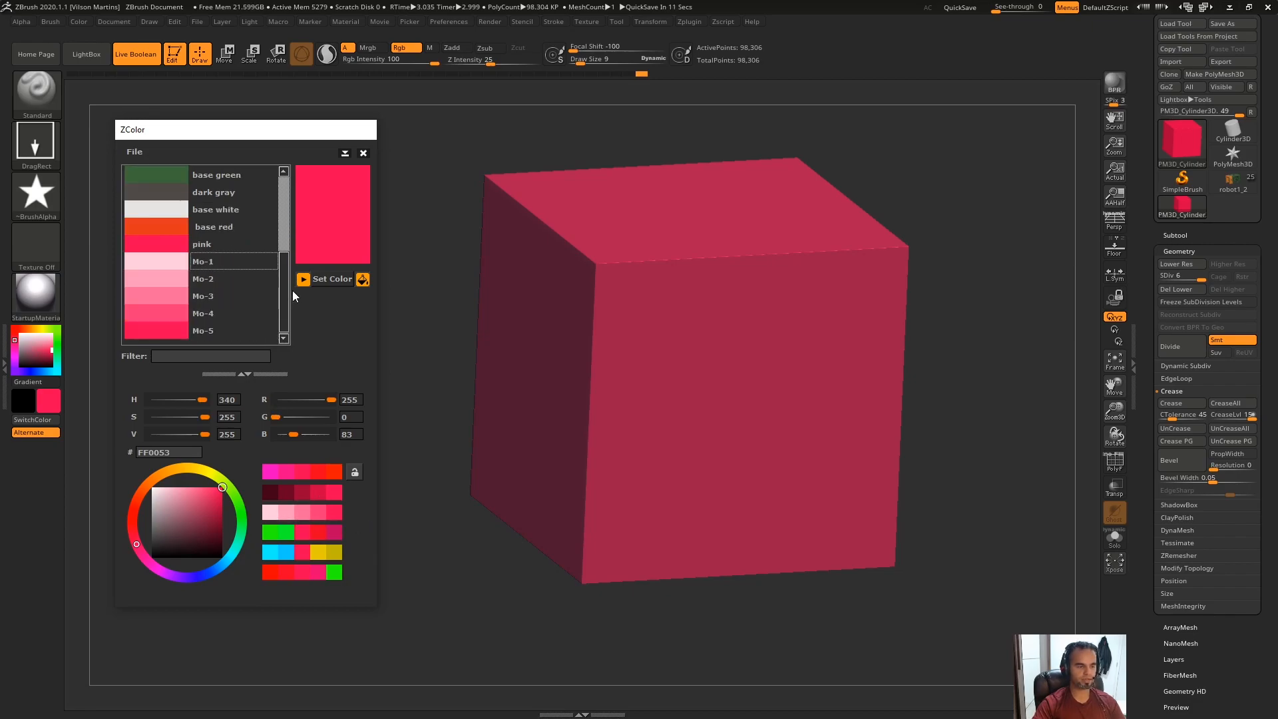
left_click(178, 259)
left_click(181, 274)
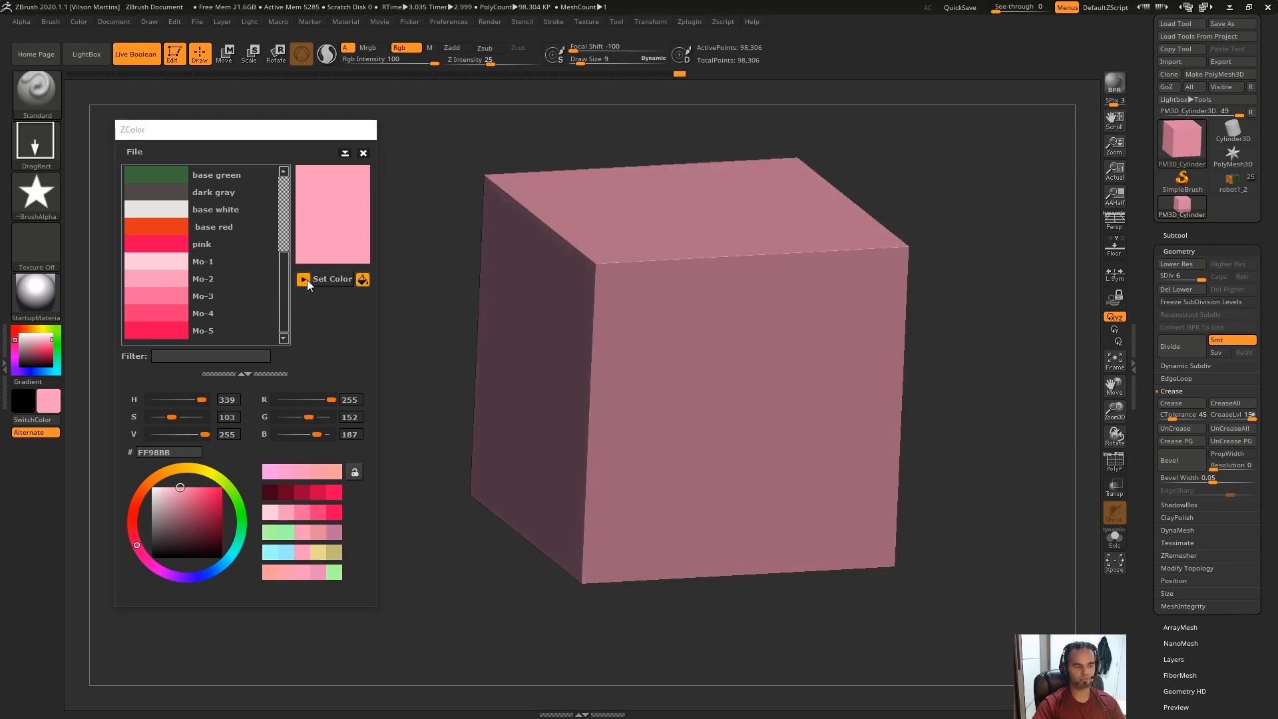
left_click(173, 294)
left_click(160, 225)
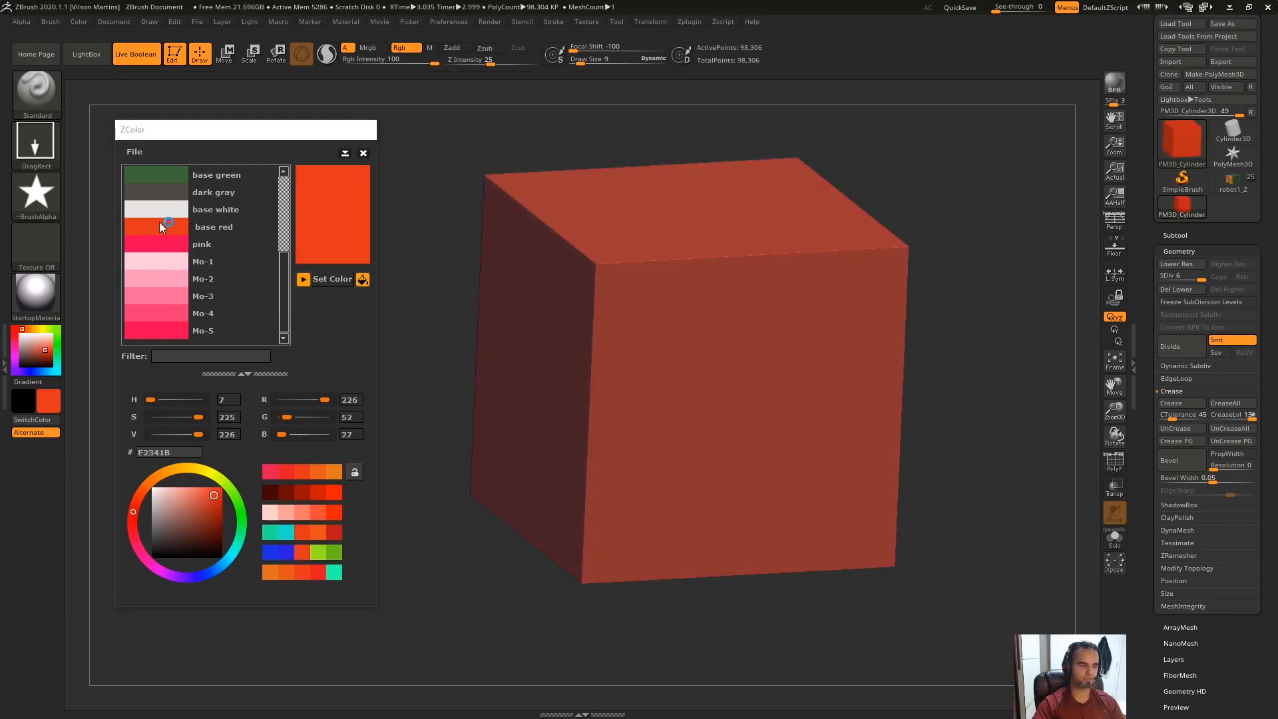
left_click(162, 261)
left_click(165, 293)
left_click(154, 329)
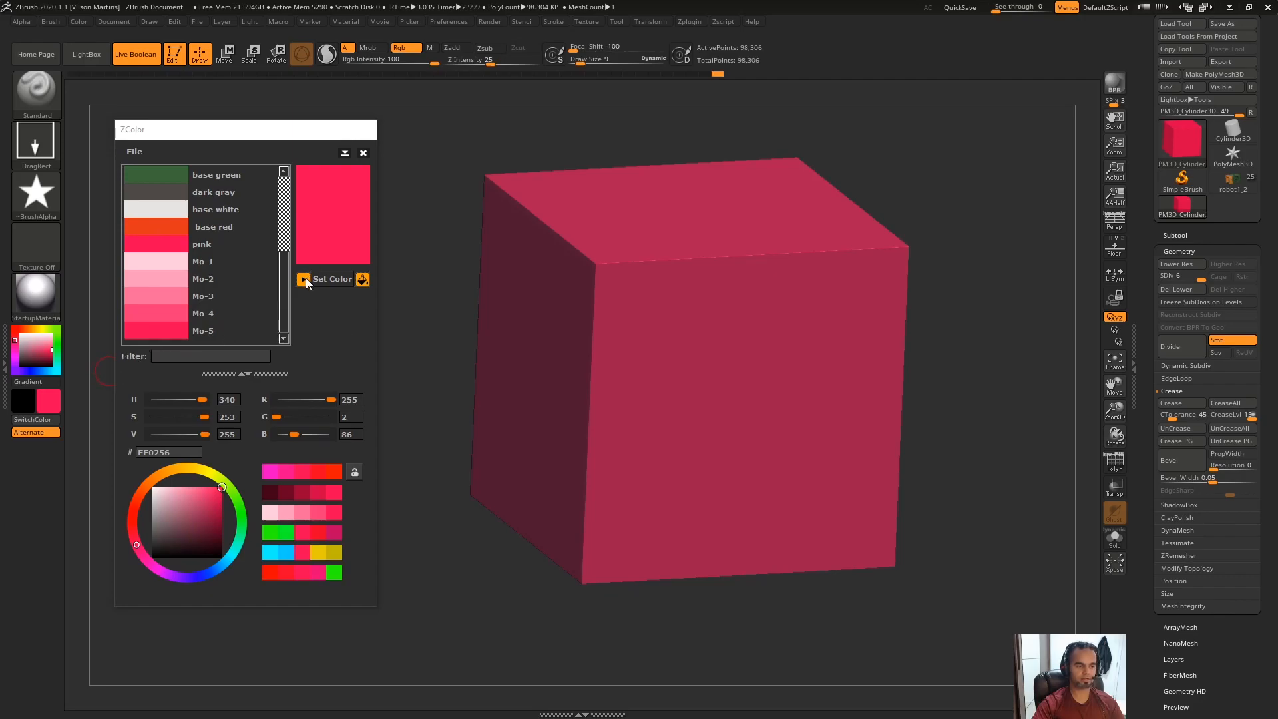
Step: Turn off ZColor's automatic colour setting and delete the Mo-1 to Mo-5 and pink swatches from the list
left_click(303, 282)
right_click(169, 333)
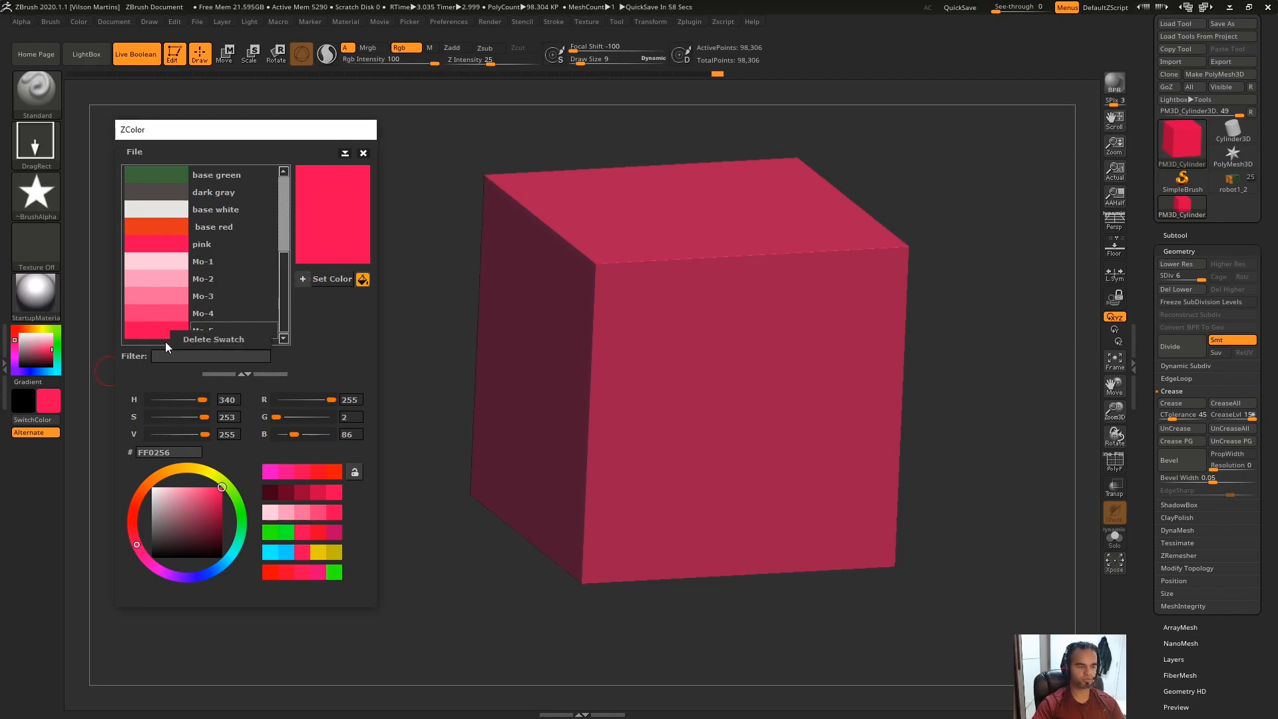
left_click(213, 339)
right_click(174, 321)
left_click(201, 339)
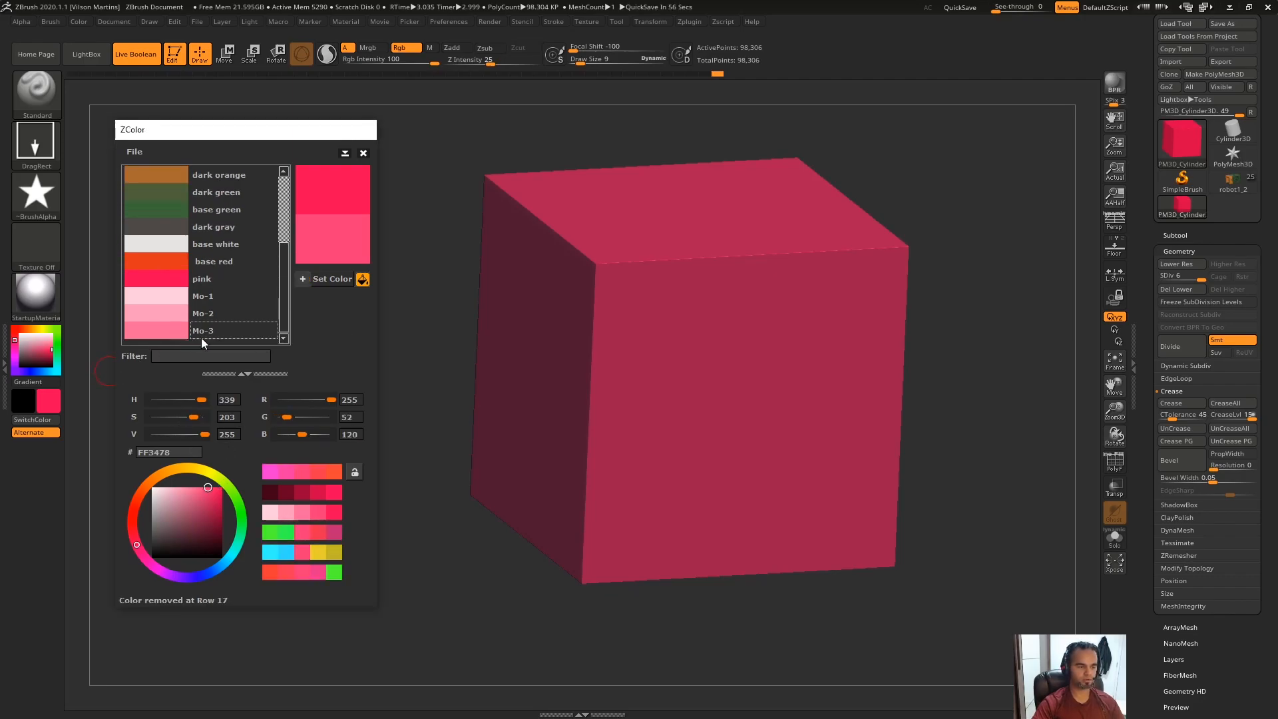
right_click(169, 330)
left_click(190, 337)
right_click(162, 330)
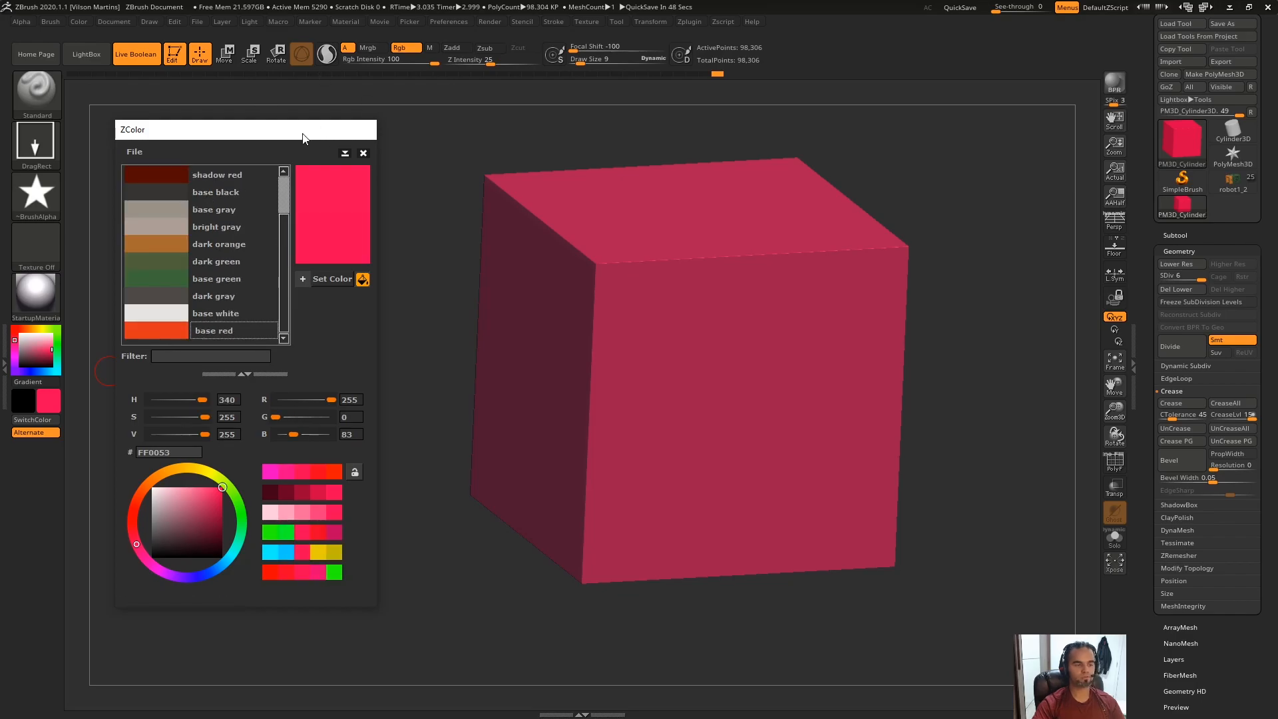
Step: Mix a green, 2CC829, on ZColor's colour wheel
left_click_drag(302, 132, 308, 128)
left_click_drag(189, 522, 213, 499)
left_click(244, 499)
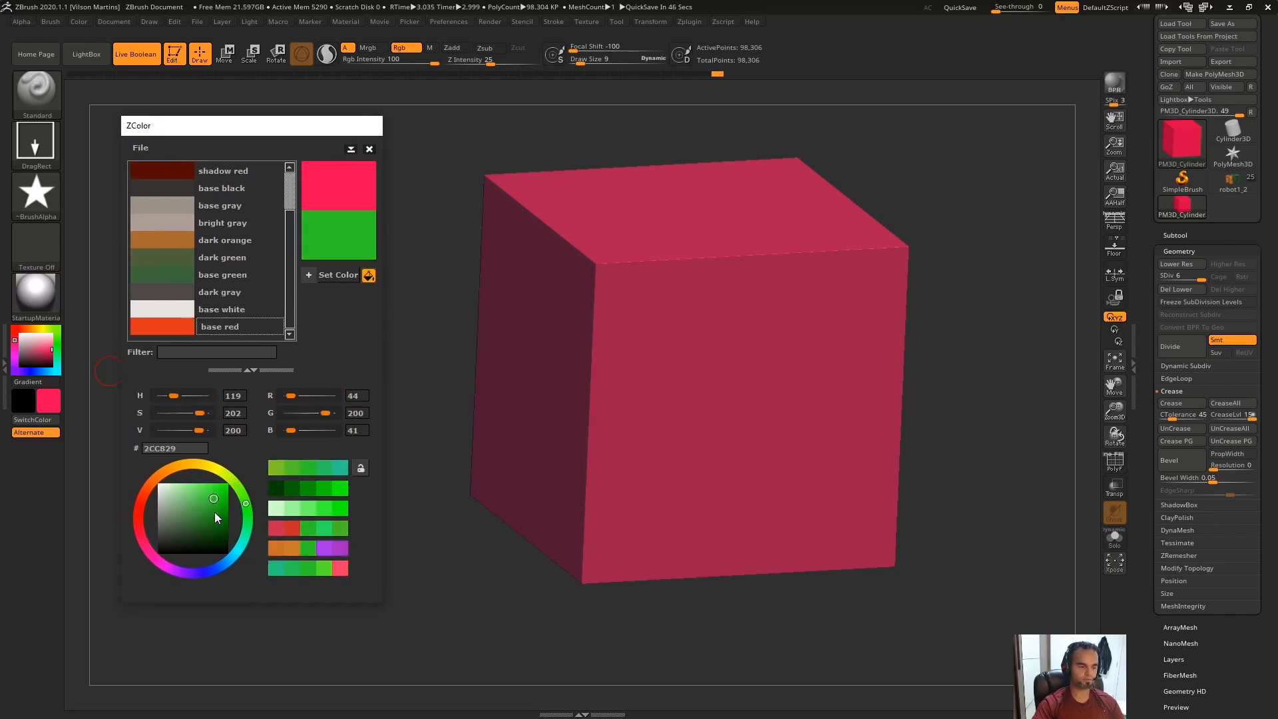
scroll(253, 193, "up", 1)
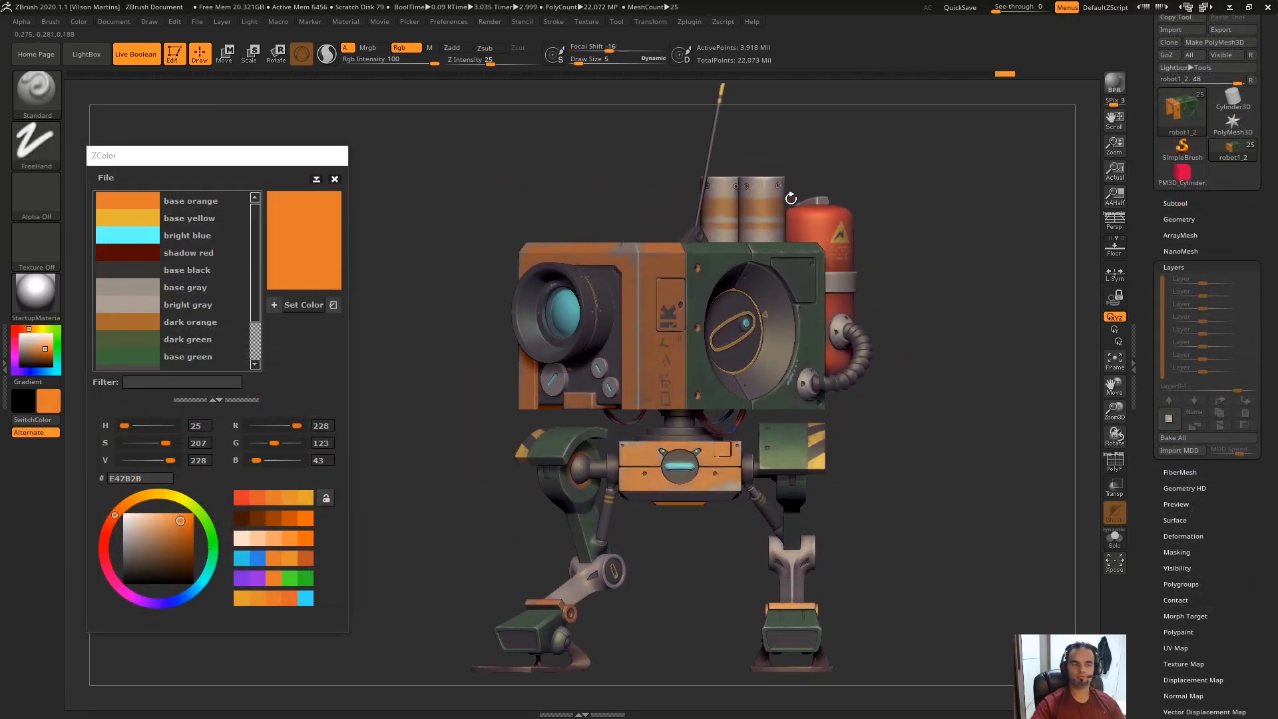
Step: Examine the painted robot from several sides and up close at its front, with the brush draw size raised to 21
right_click_drag(622, 273, 765, 343)
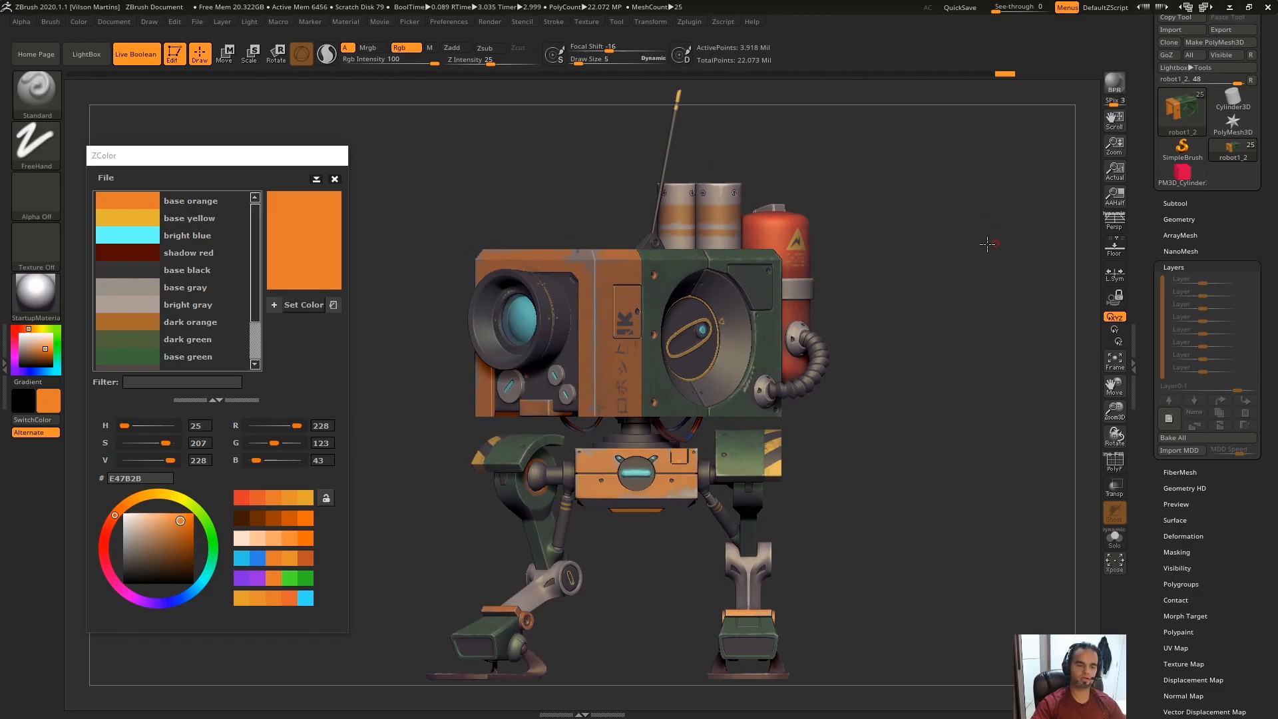
left_click_drag(990, 242, 945, 245)
key("s")
left_click_drag(619, 224, 626, 224)
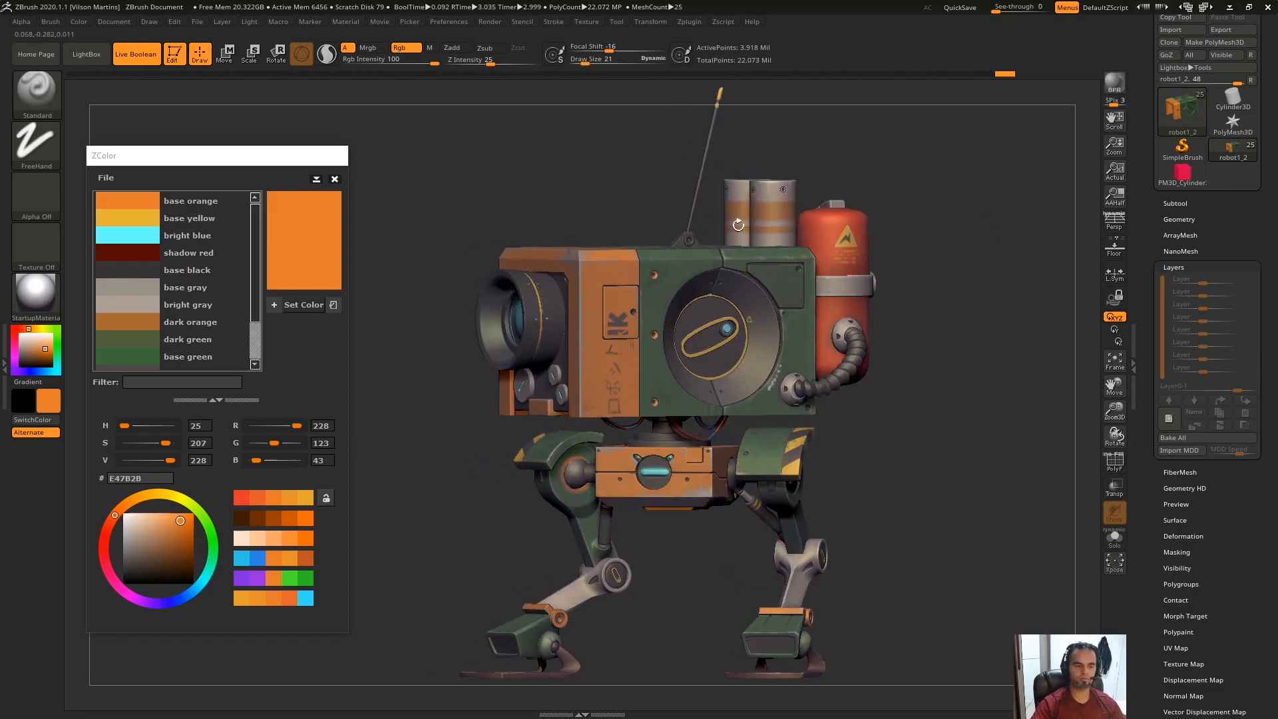
left_click_drag(1052, 214, 1065, 216)
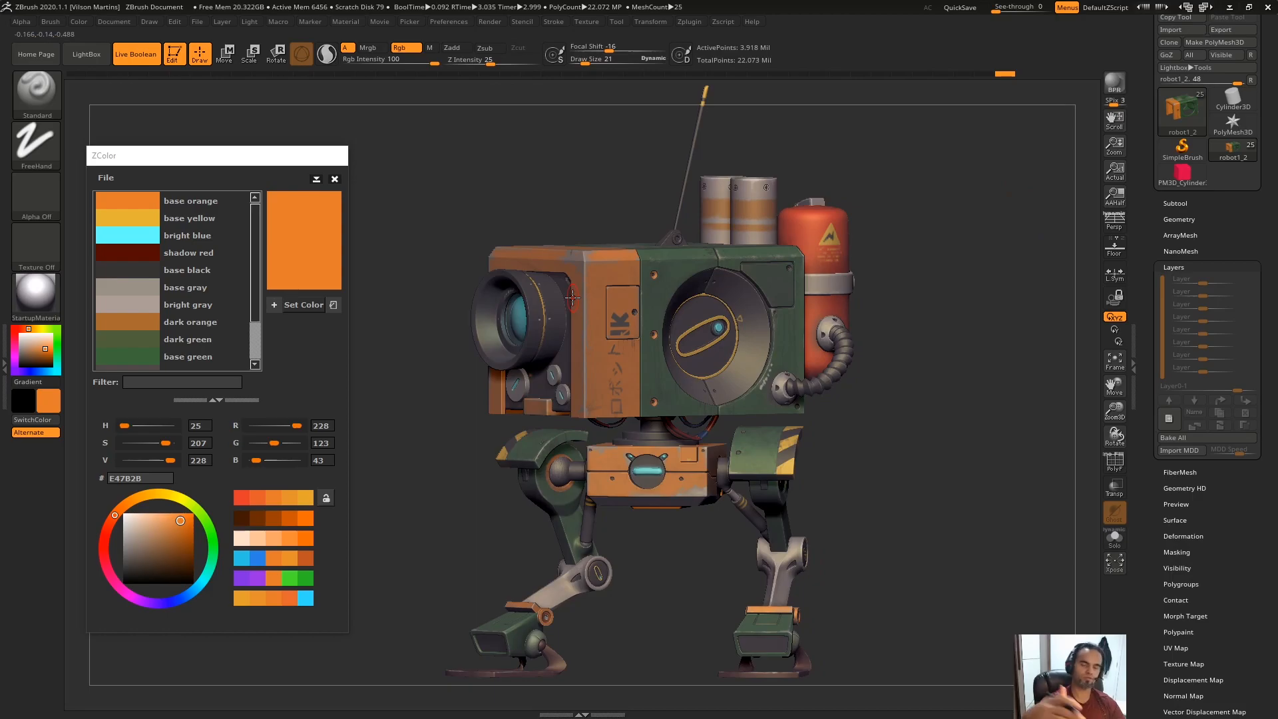
left_click_drag(916, 194, 795, 285)
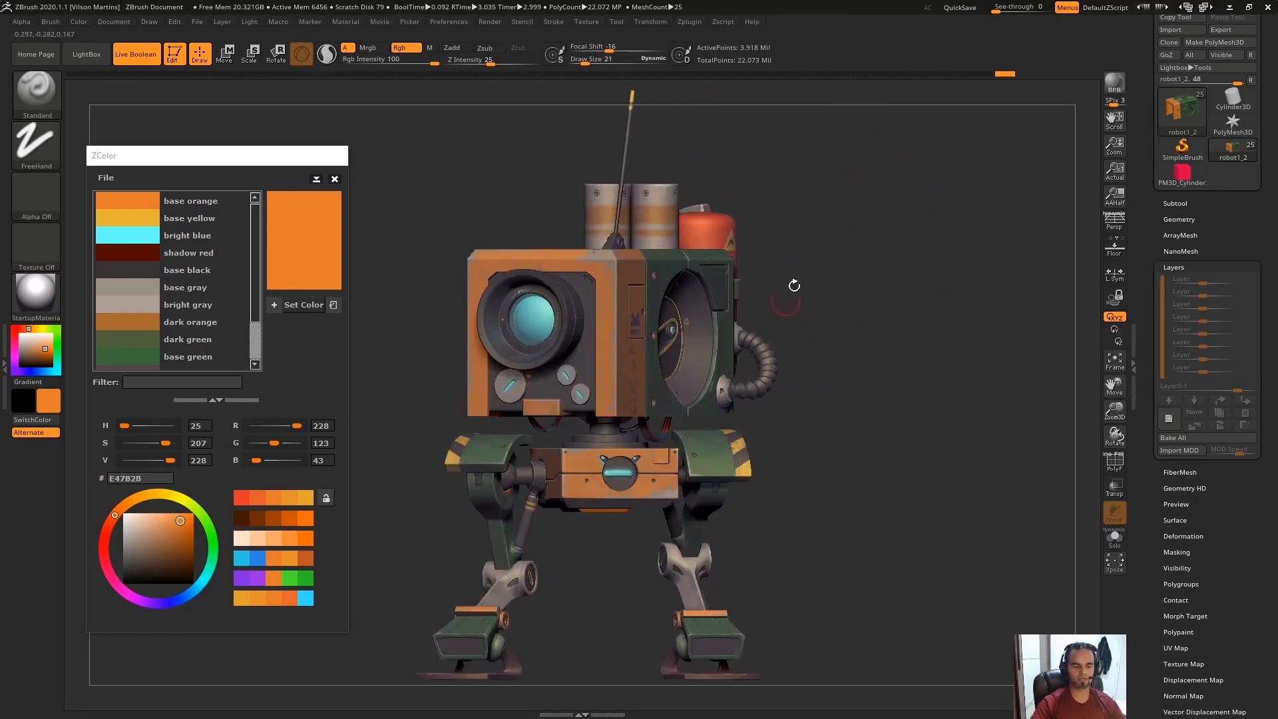
left_click_drag(961, 264, 633, 191)
left_click_drag(761, 245, 664, 207)
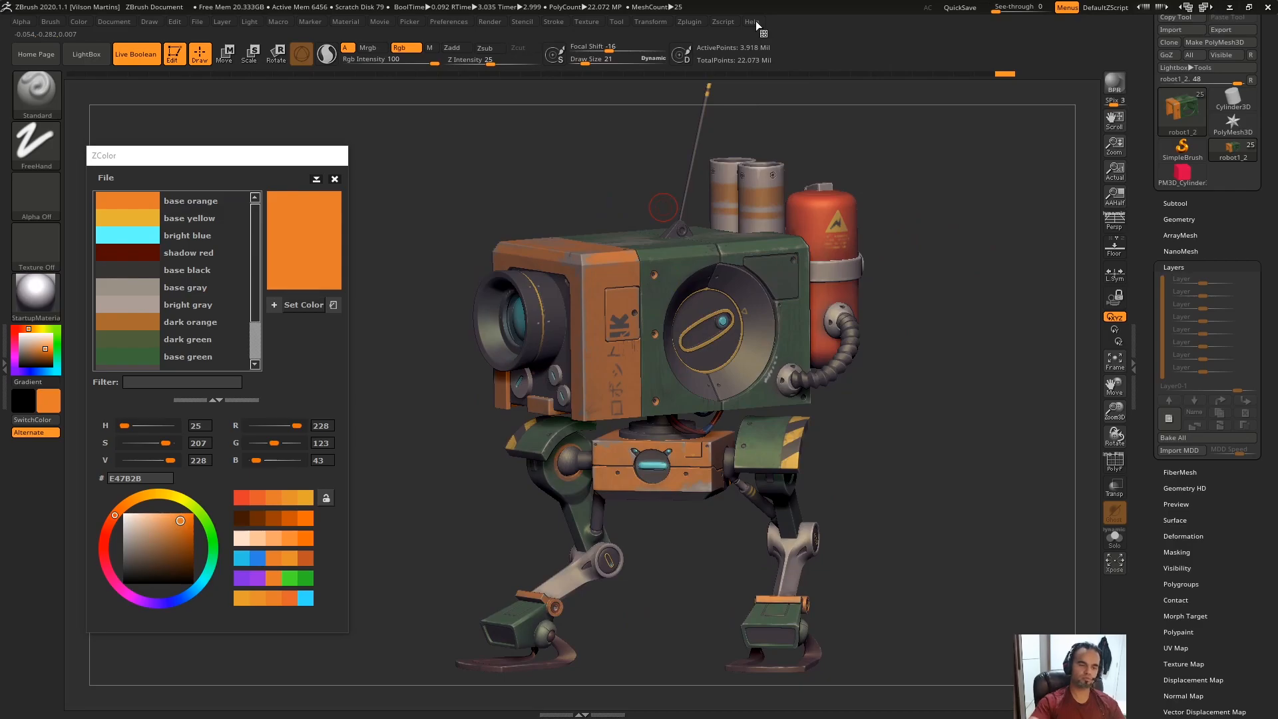
left_click_drag(634, 233, 796, 283, "alt")
right_click_drag(582, 289, 653, 321, "alt")
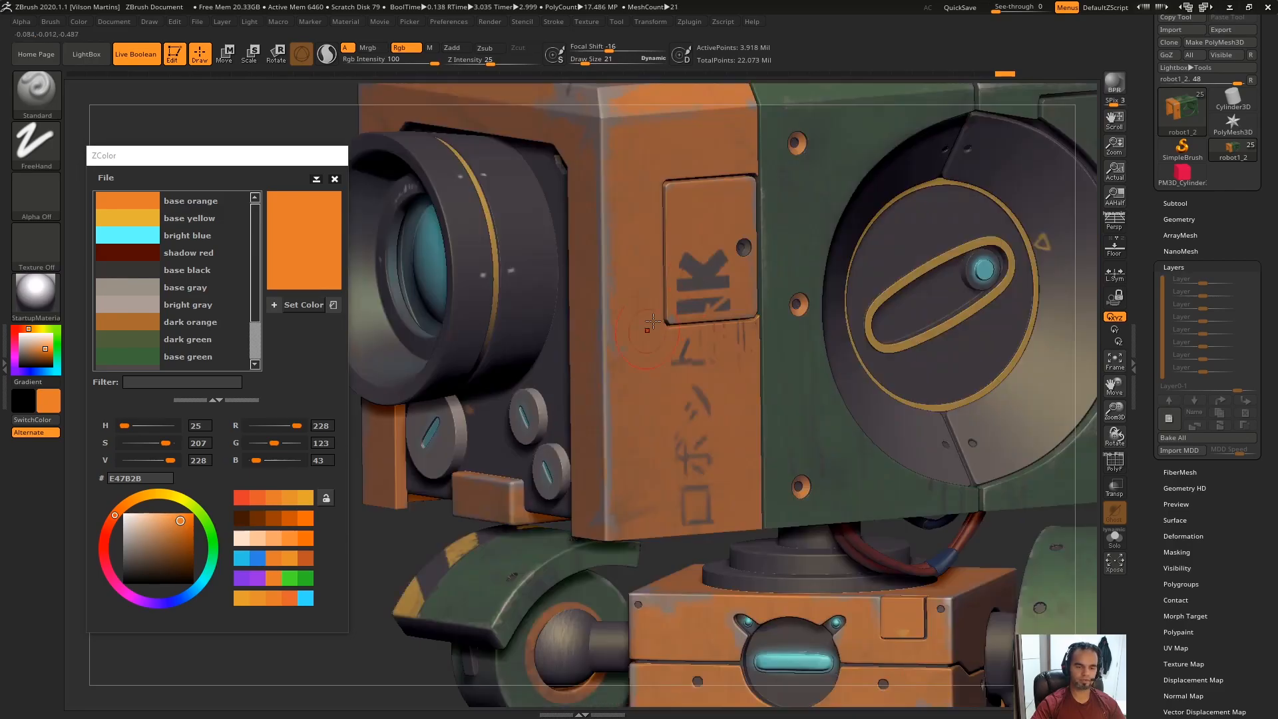
Step: Show the subtool list, toggle the polypaint display of the robot1_2 subtool, and examine the worn paint on its front corner
left_click(1213, 203)
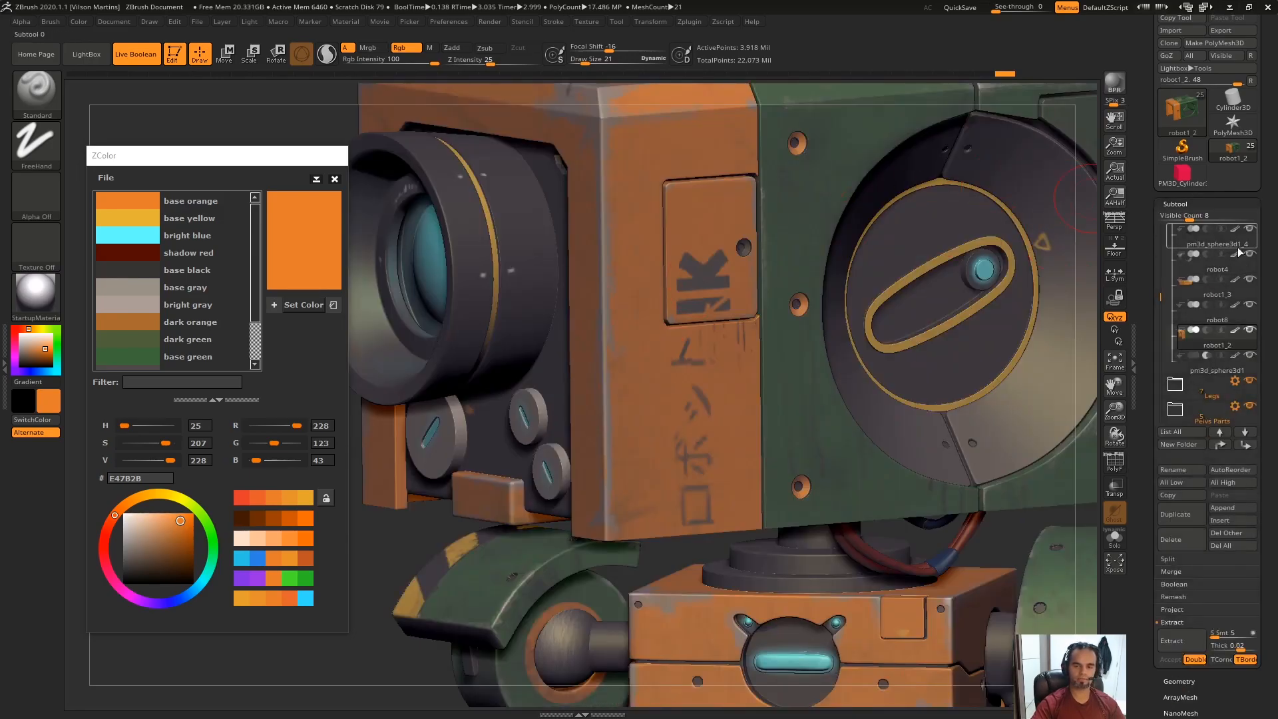
left_click(1238, 330)
left_click(1237, 330)
left_click(1238, 330)
right_click_drag(897, 156, 903, 251, "alt")
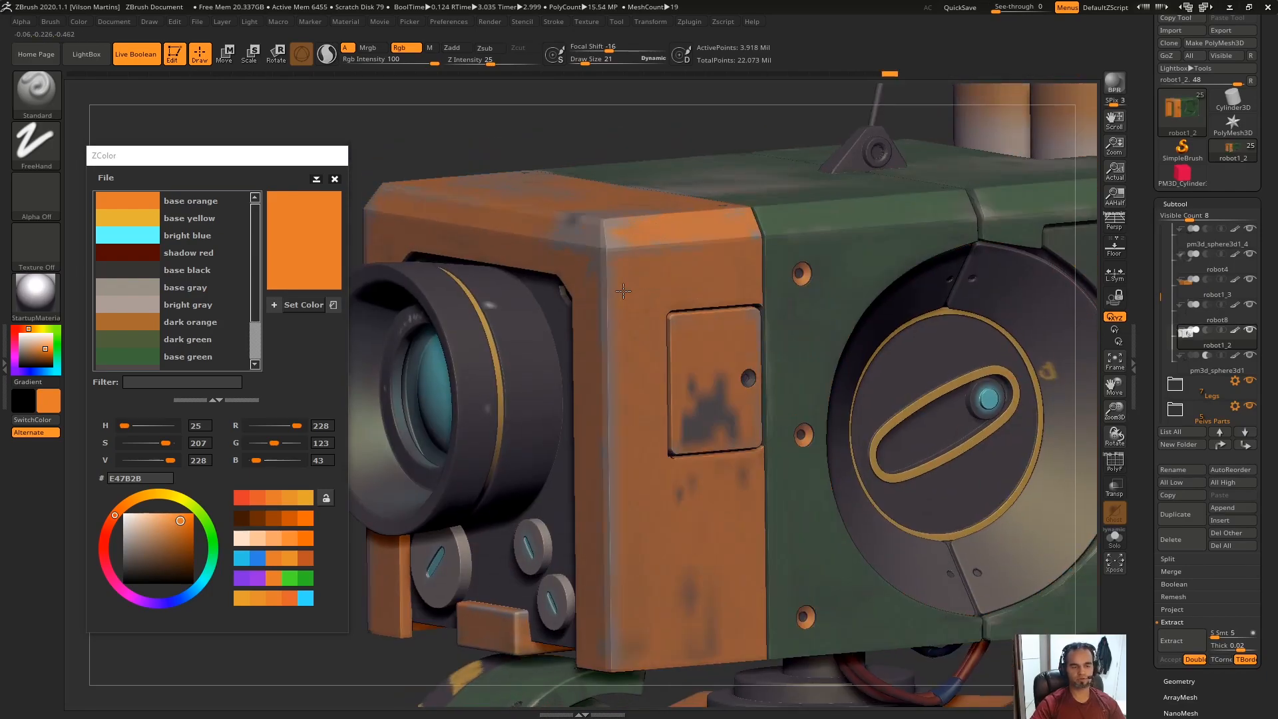
right_click_drag(666, 200, 662, 265)
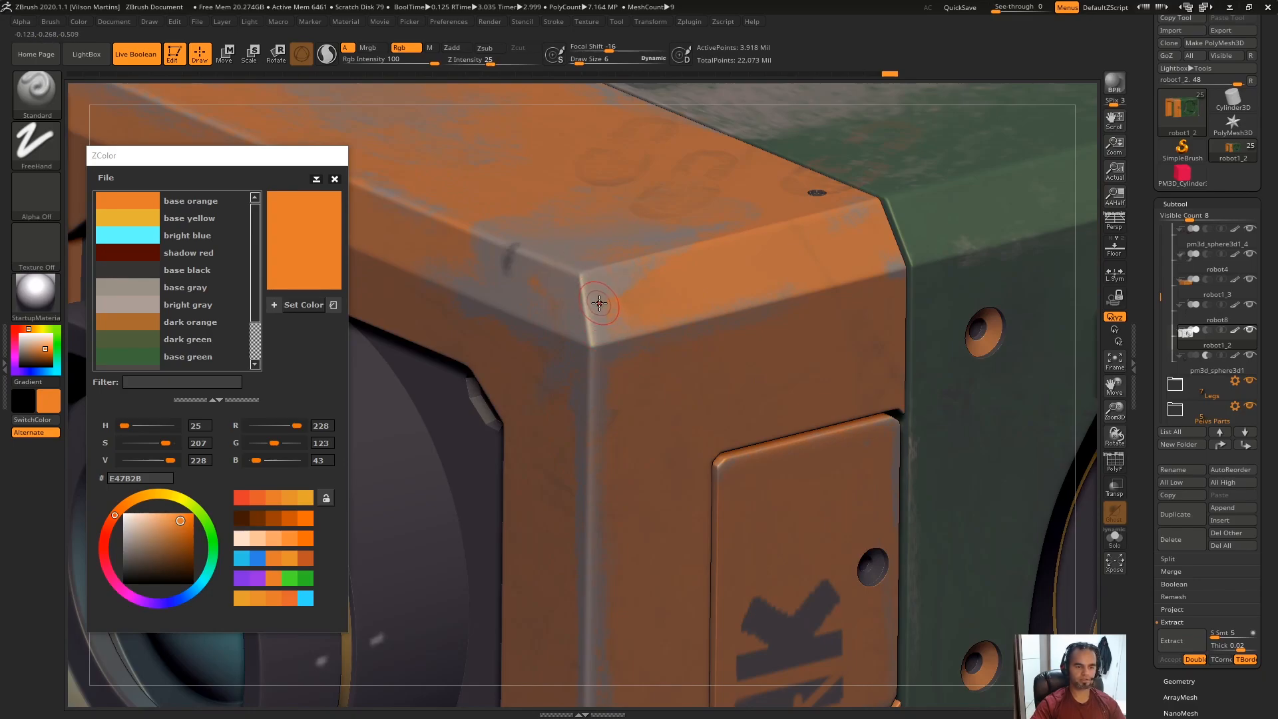
Step: Set the brush's focal shift to -55 for painting the robot's front corner
left_click(303, 306)
left_click_drag(608, 50, 591, 51)
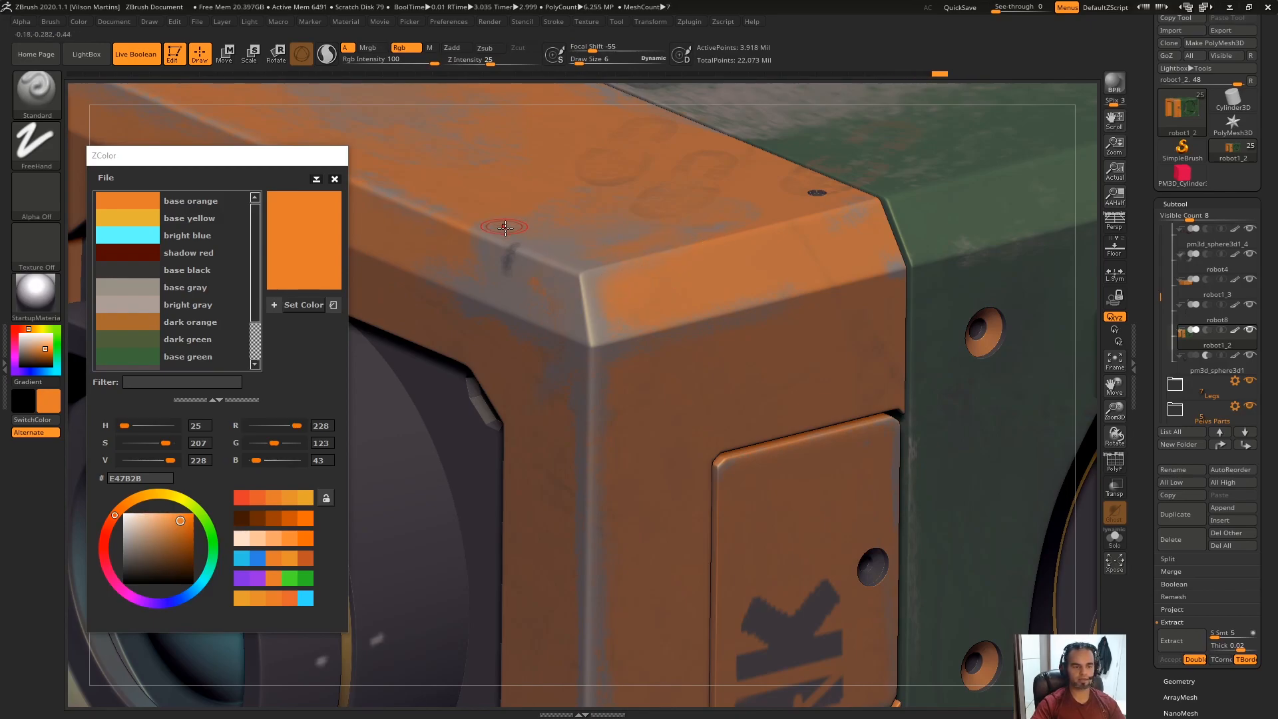
right_click_drag(650, 290, 661, 316)
Step: Show the layer settings instead of the subtool list and examine the painted edge at the robot's front corner
left_click(1213, 205)
left_click(1195, 269)
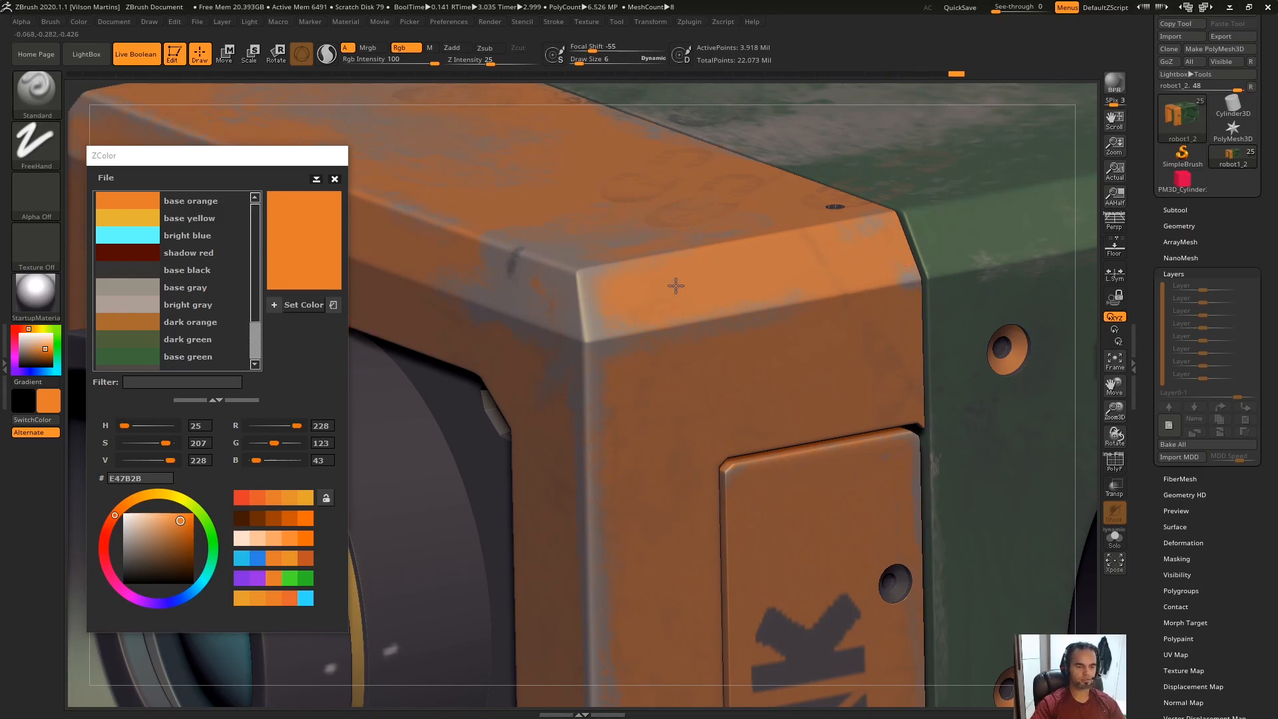
right_click_drag(649, 311, 657, 308)
mouse_move(736, 274)
right_mouse_down()
mouse_move(707, 269)
mouse_move(733, 305)
mouse_move(852, 222)
mouse_move(886, 227)
right_mouse_up()
mouse_move(772, 240)
right_mouse_down()
mouse_move(713, 277)
mouse_move(770, 305)
mouse_move(757, 253)
right_mouse_up()
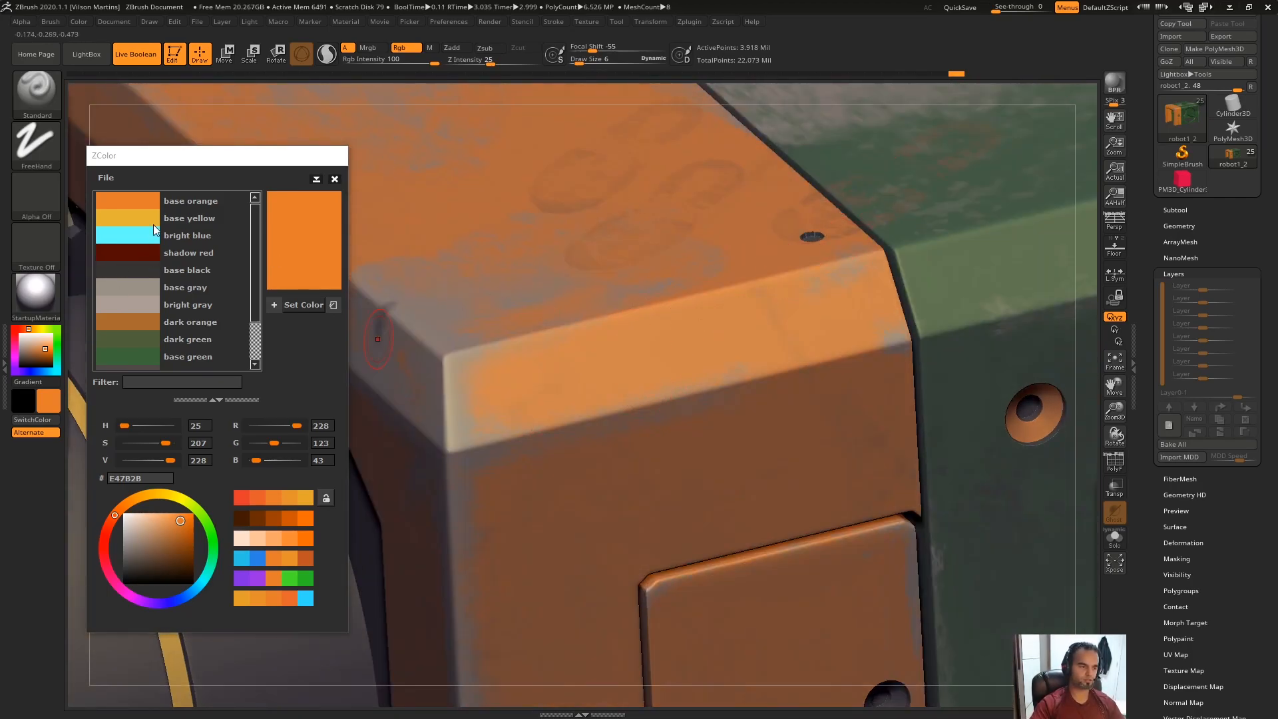
Step: Make bright blue (66FFFF) the painting colour and set the brush's focal shift to -100 and draw size to 5
left_click(140, 241)
left_click(303, 305)
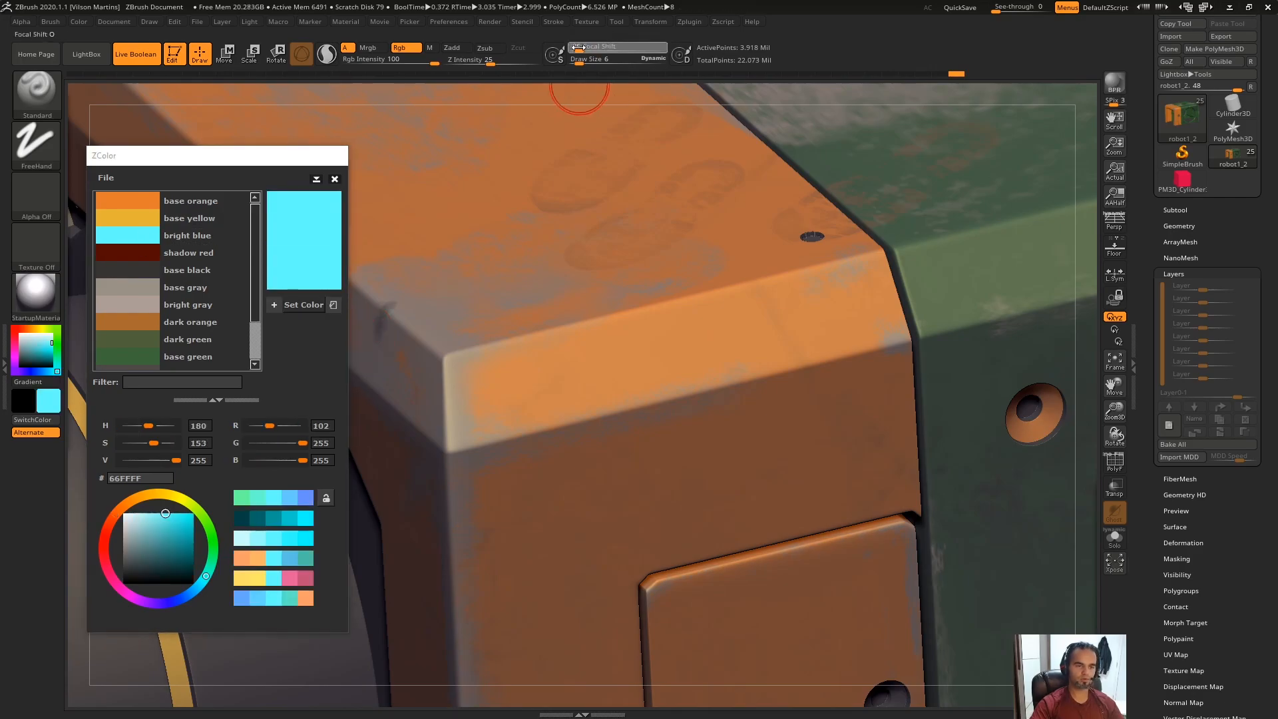
key("s")
left_click_drag(704, 319, 700, 321)
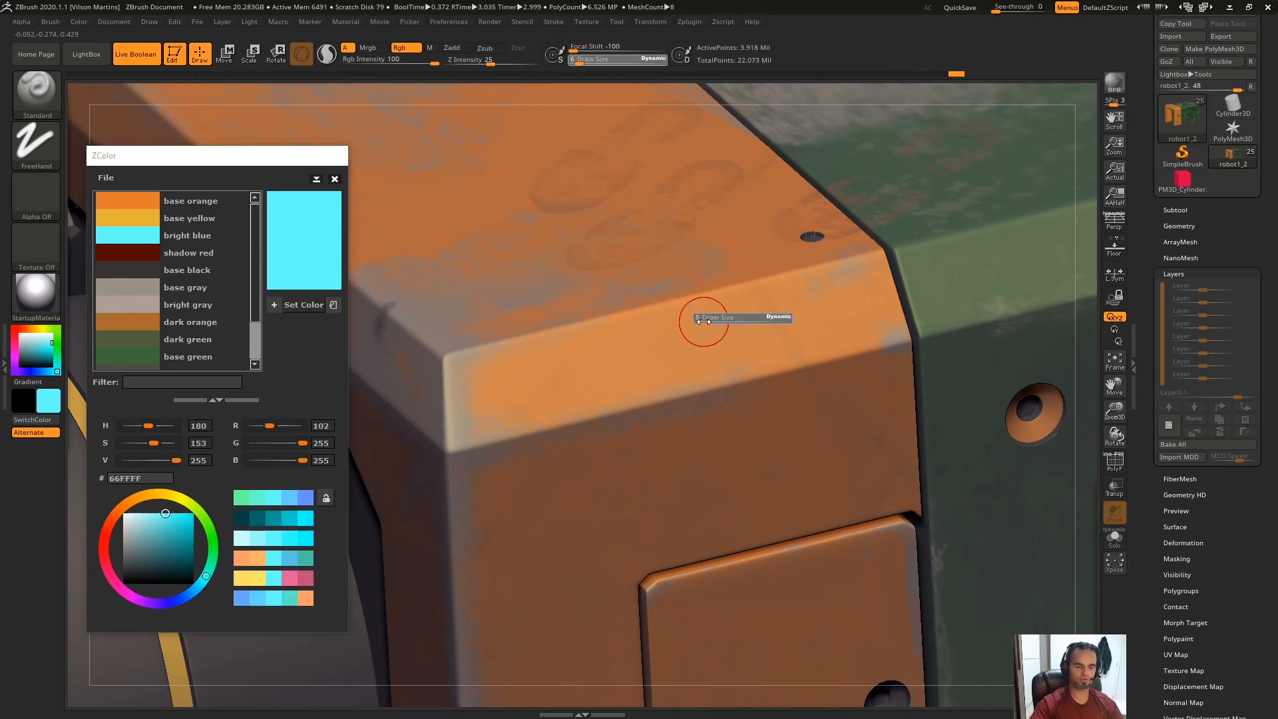
Step: Create a new layer, paint a bright blue stroke along the robot's orange bevelled edge, and smooth the stroke's borders
mouse_move(750, 313)
right_mouse_down("ctrl")
mouse_move(724, 356)
mouse_move(762, 314)
mouse_move(814, 298)
right_mouse_up("ctrl")
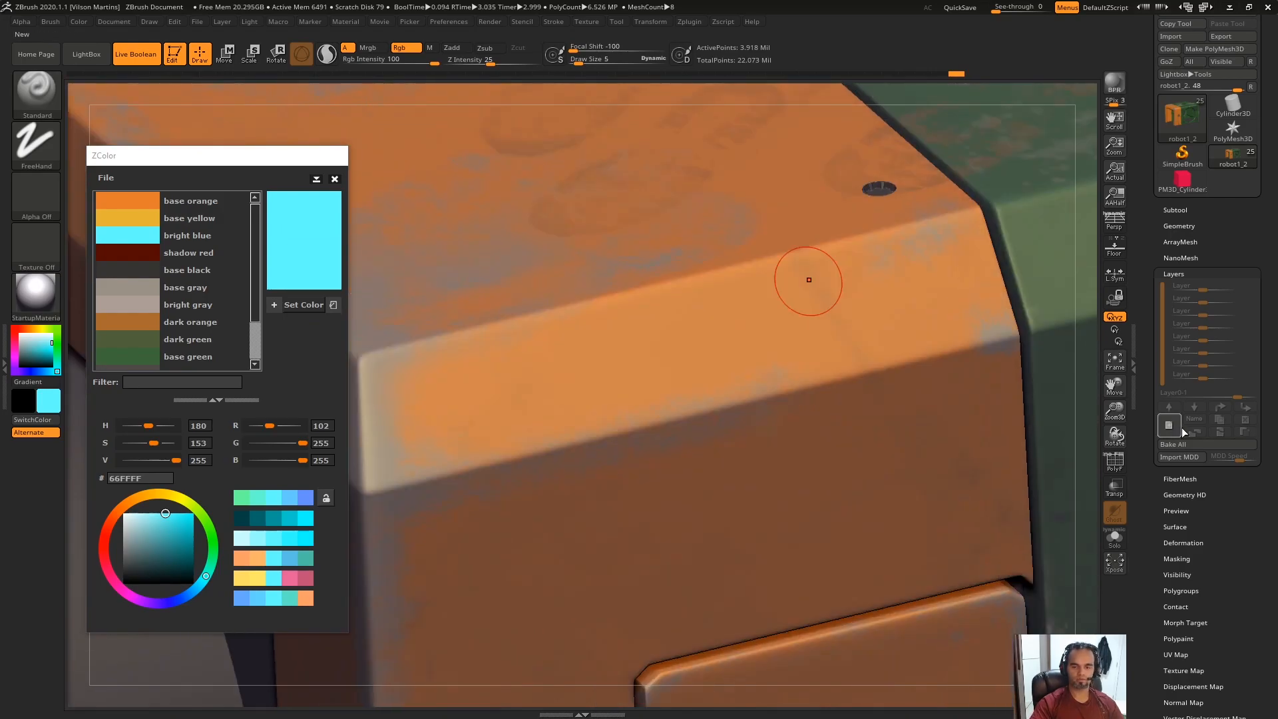
left_click_drag(939, 279, 569, 367)
mouse_move(608, 342)
right_mouse_down("ctrl")
mouse_move(619, 294)
mouse_move(637, 308)
right_mouse_up("ctrl")
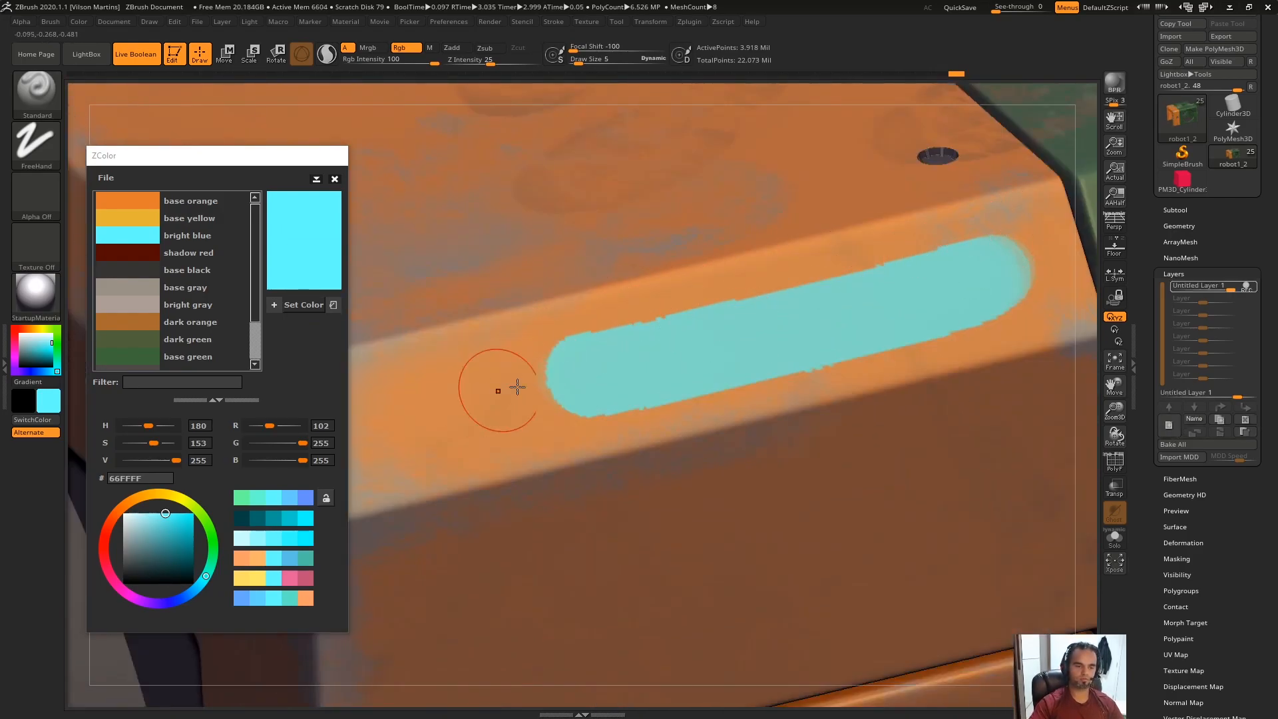
key("shift")
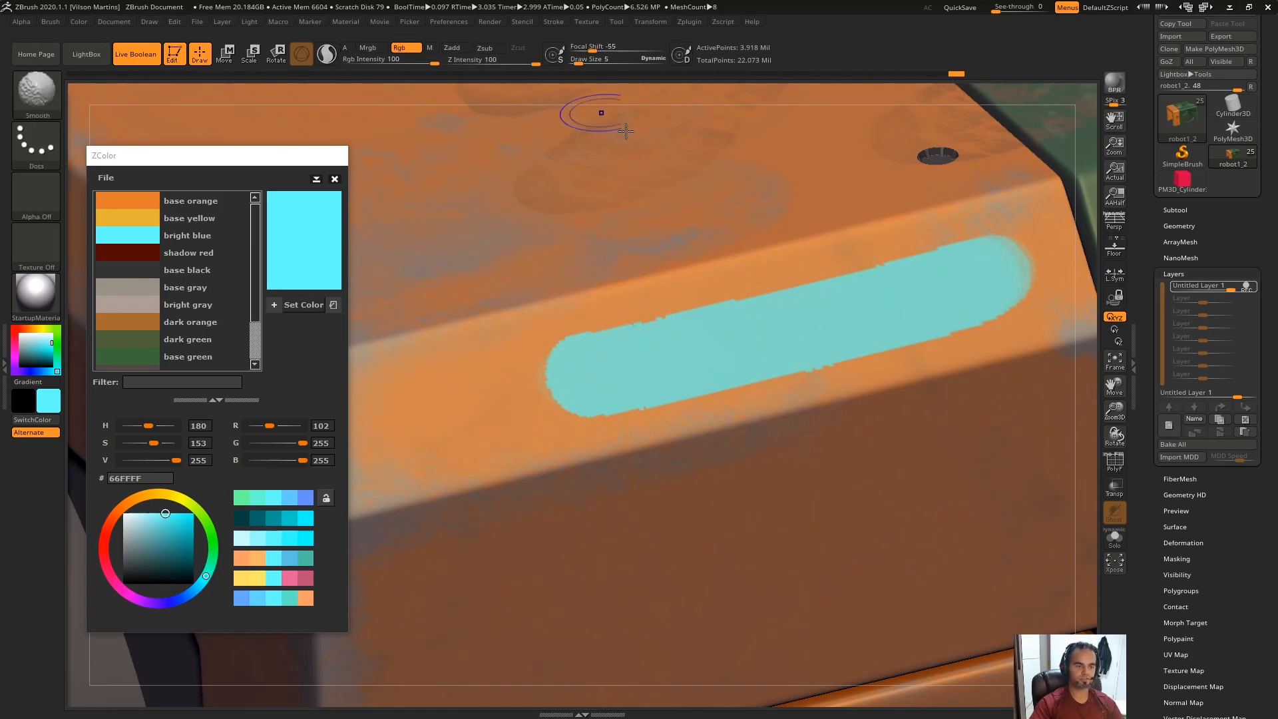
mouse_move(701, 313)
left_mouse_down("shift")
mouse_move(545, 373)
mouse_move(836, 348)
mouse_move(1028, 285)
mouse_move(948, 263)
mouse_move(765, 294)
mouse_move(538, 398)
left_mouse_up("shift")
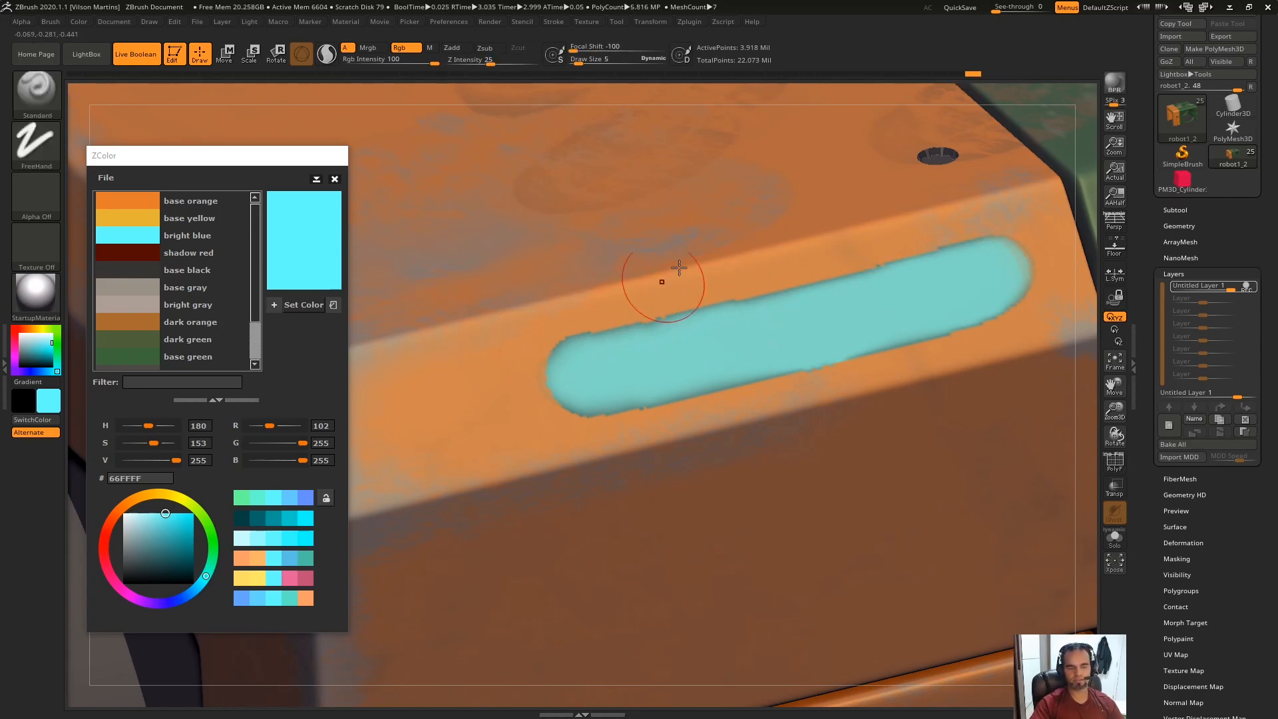
Step: Turn the layer off, try painting and smoothing a bright blue stroke on the bevelled edge without it, and undo both
left_click(1242, 426)
left_click_drag(962, 273, 599, 360)
key("shift")
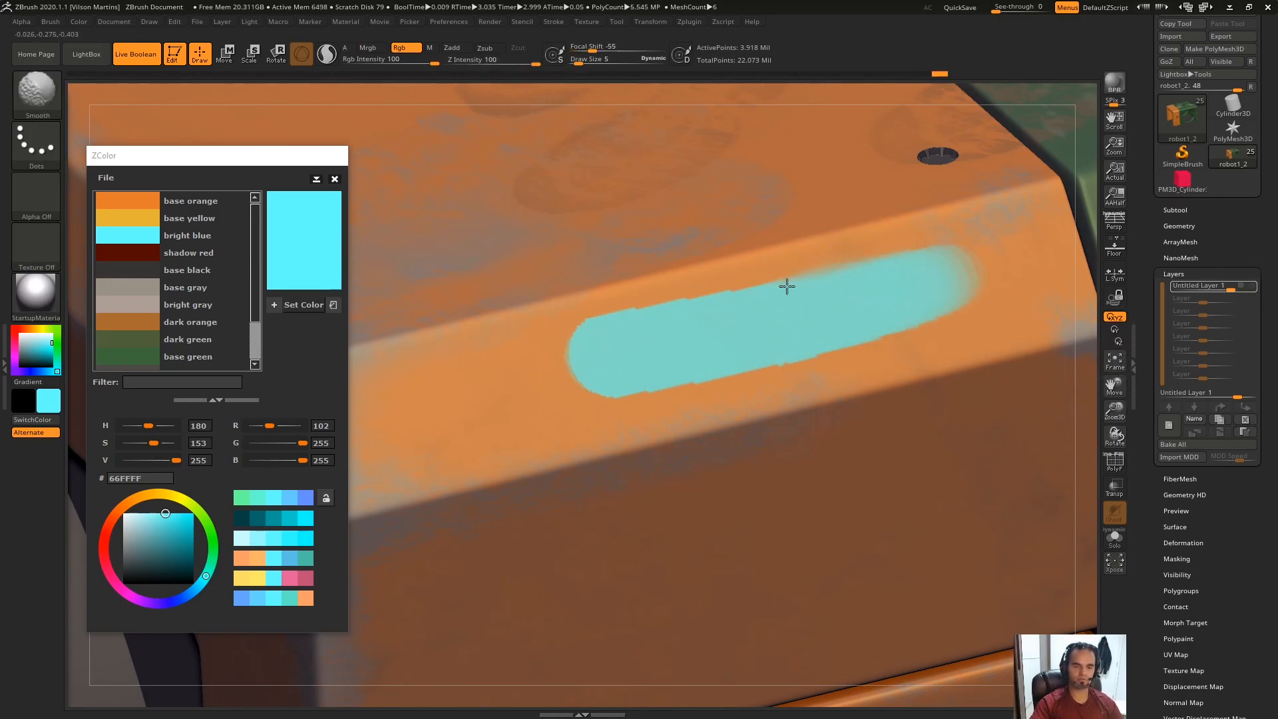
left_click_drag(707, 299, 602, 329, "shift")
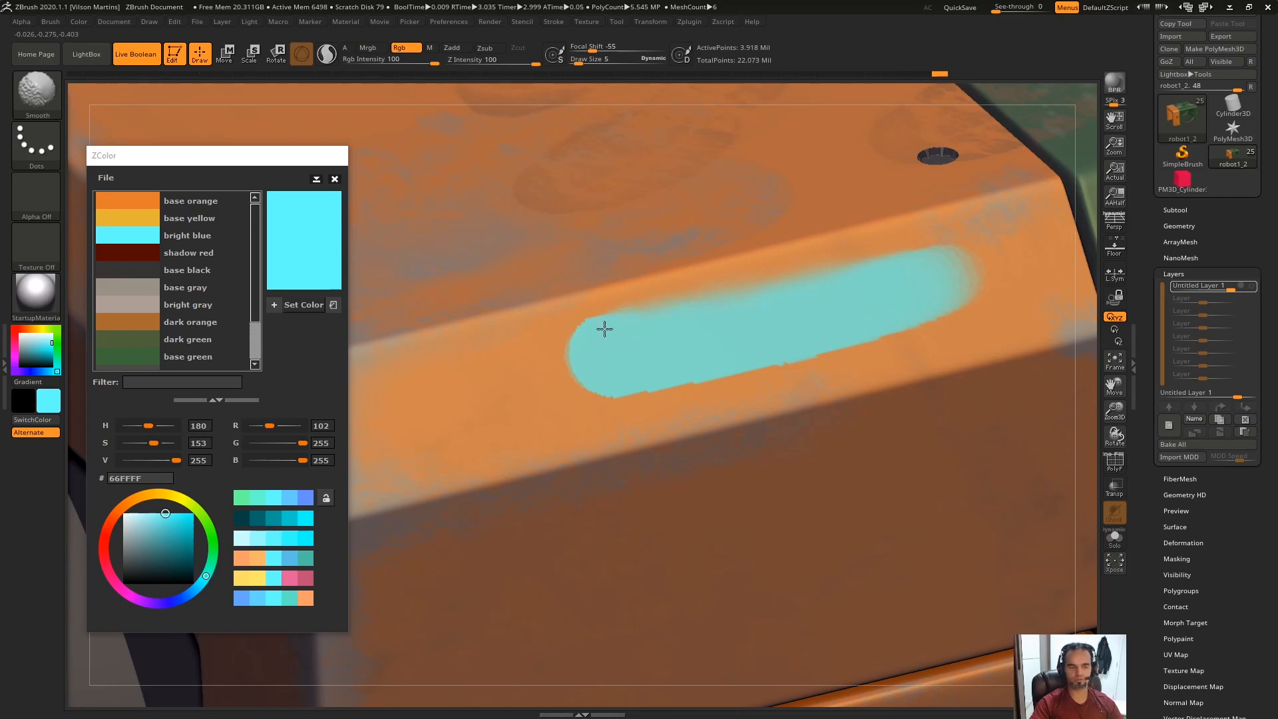
key("ctrl+z")
key("ctrl+z")
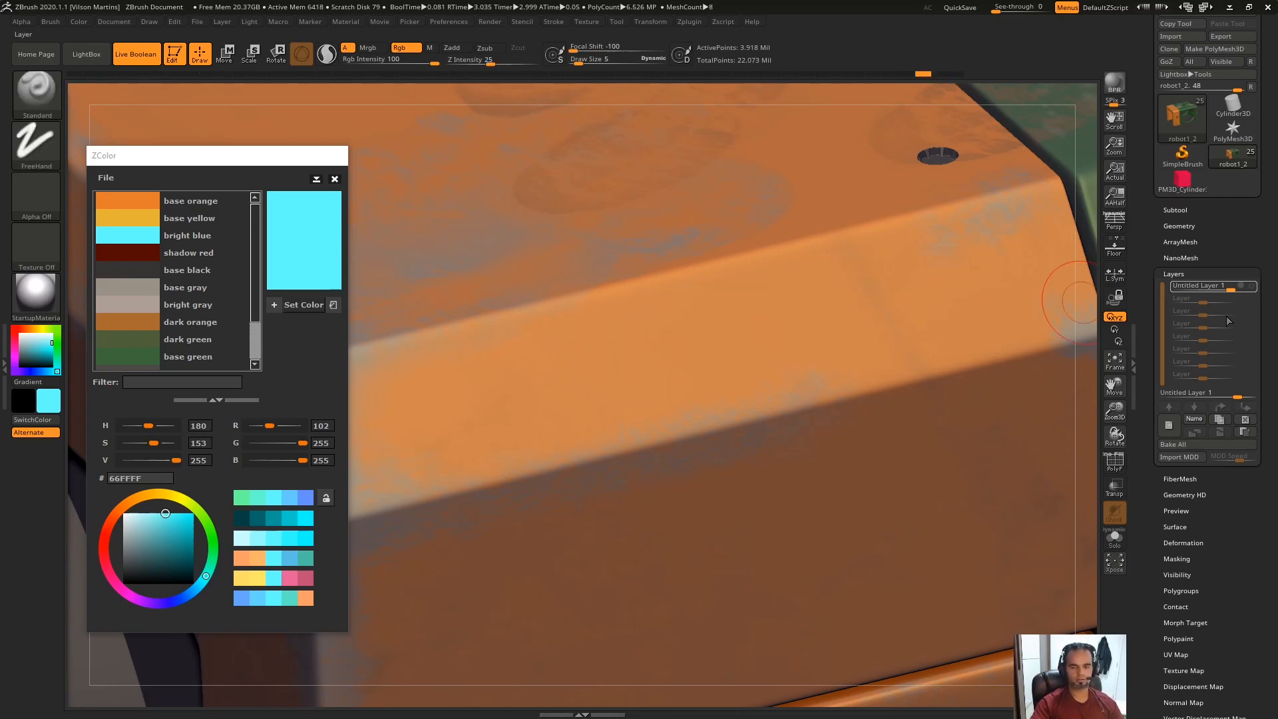
Step: Turn the layer back on and smooth the blue stroke painted on it again
left_click(1243, 288)
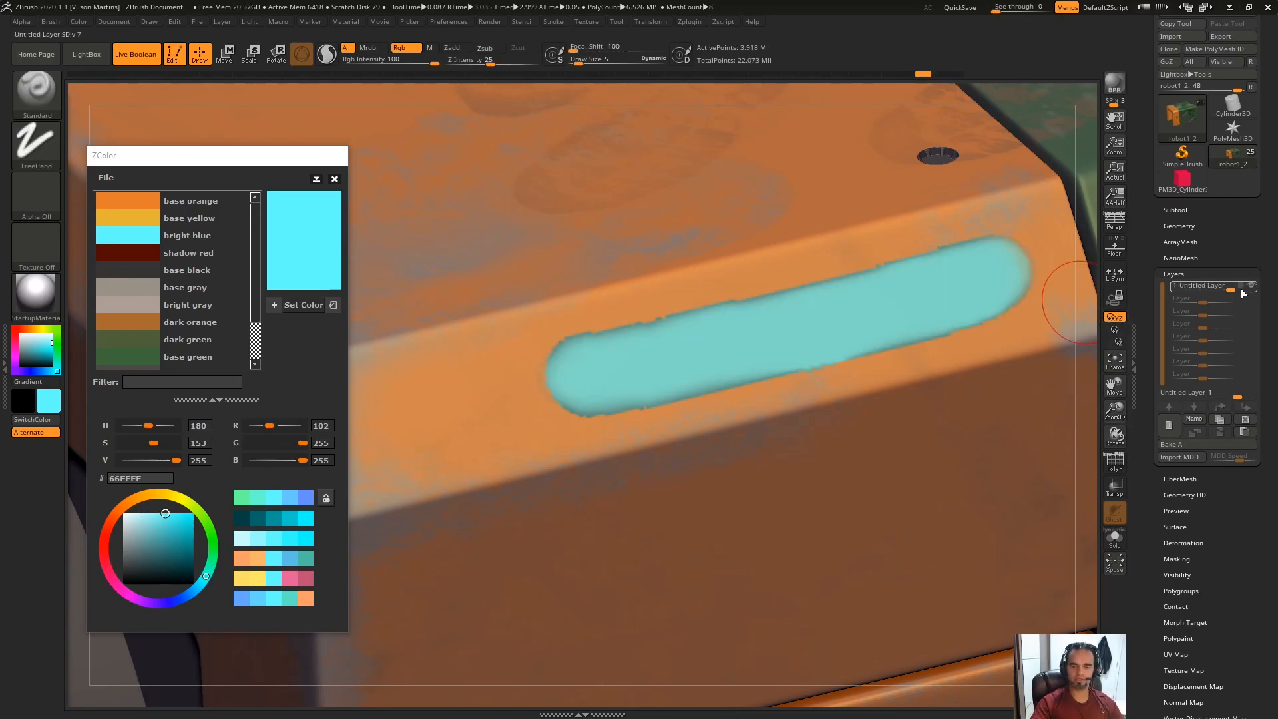
left_click_drag(785, 287, 704, 319, "shift")
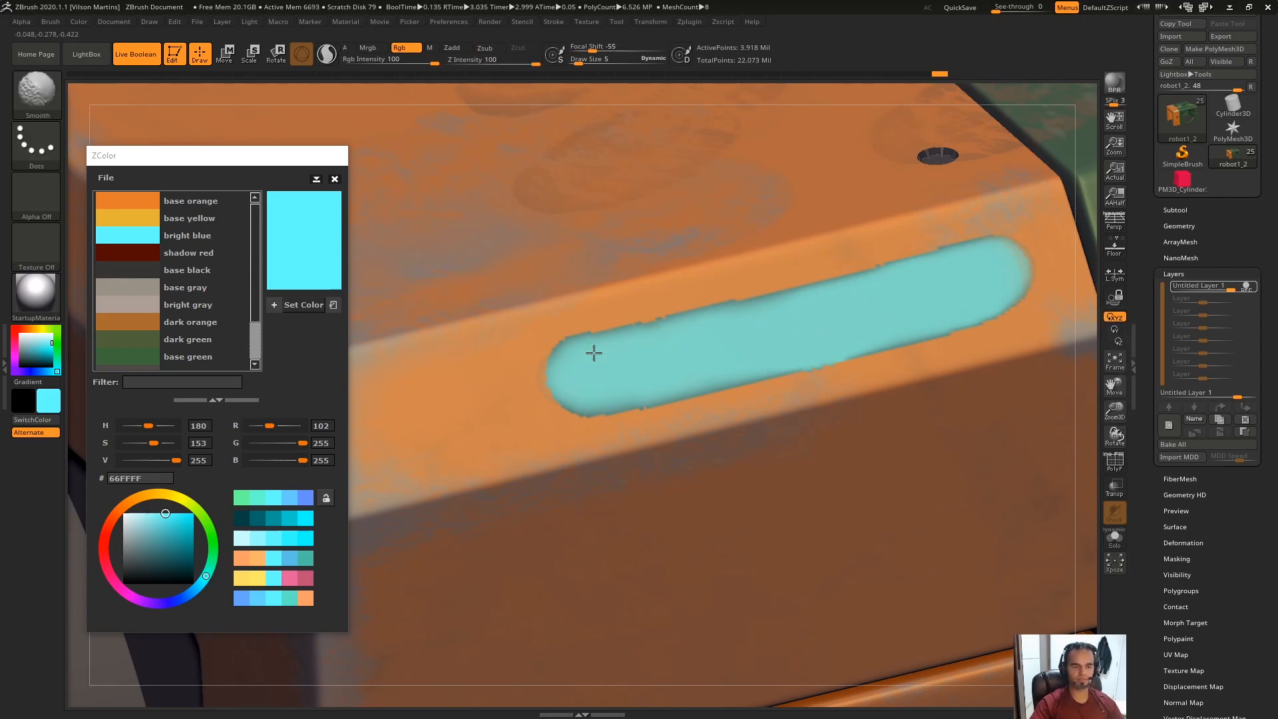
Step: Mark the blue stroke's interior and borders with red pen lines on a screen capture, and discard the capture
key("Print")
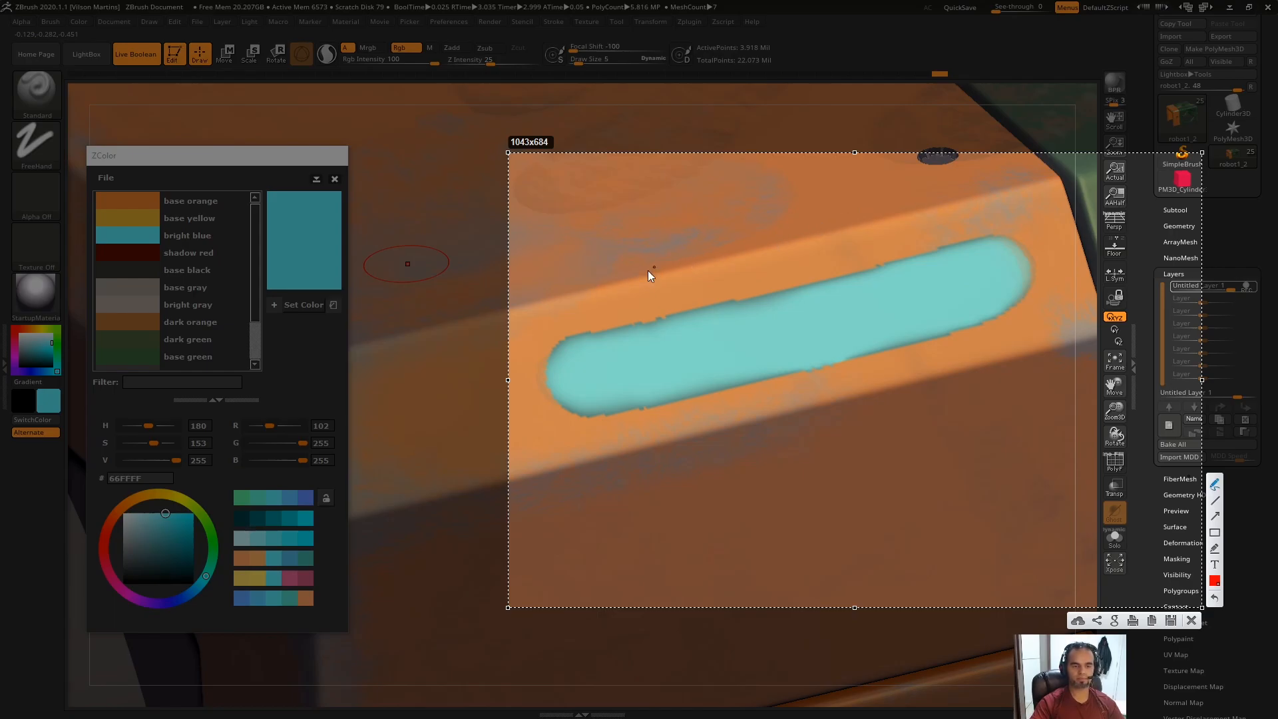
left_click_drag(570, 358, 615, 348)
left_click_drag(717, 365, 916, 294)
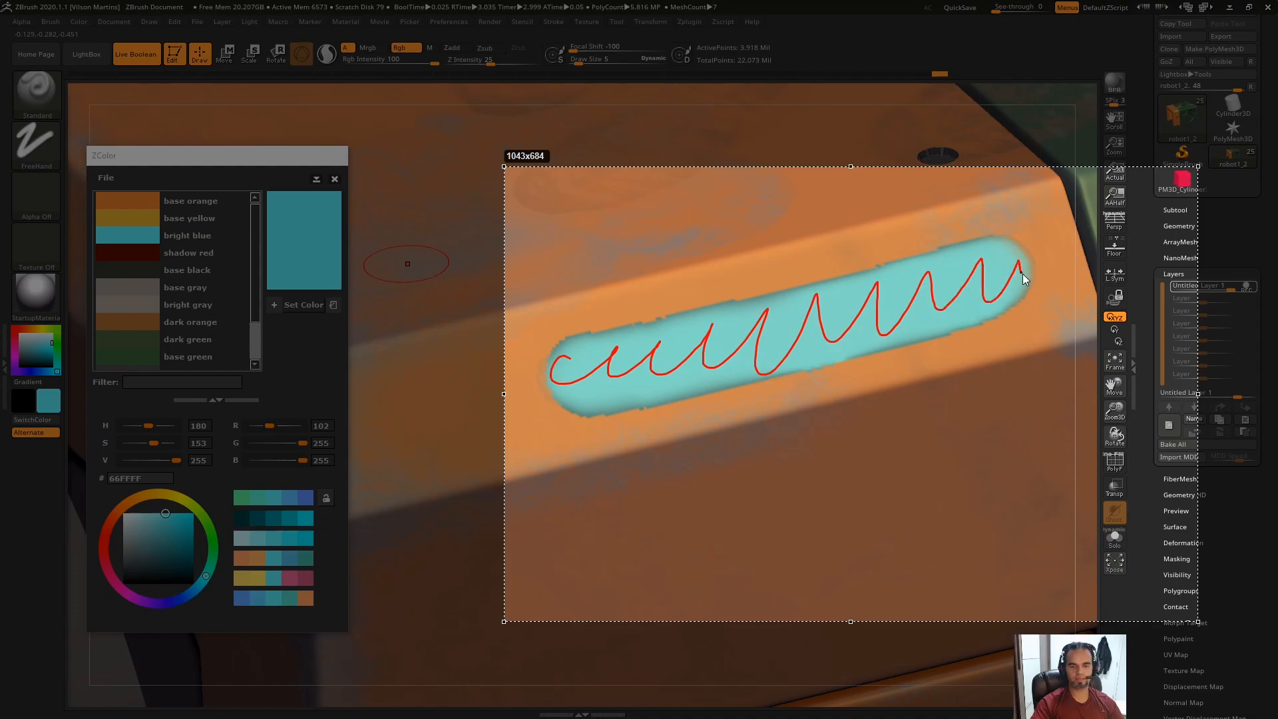
left_click_drag(1022, 274, 789, 358)
mouse_move(640, 303)
left_mouse_down()
mouse_move(686, 266)
mouse_move(810, 248)
left_mouse_up()
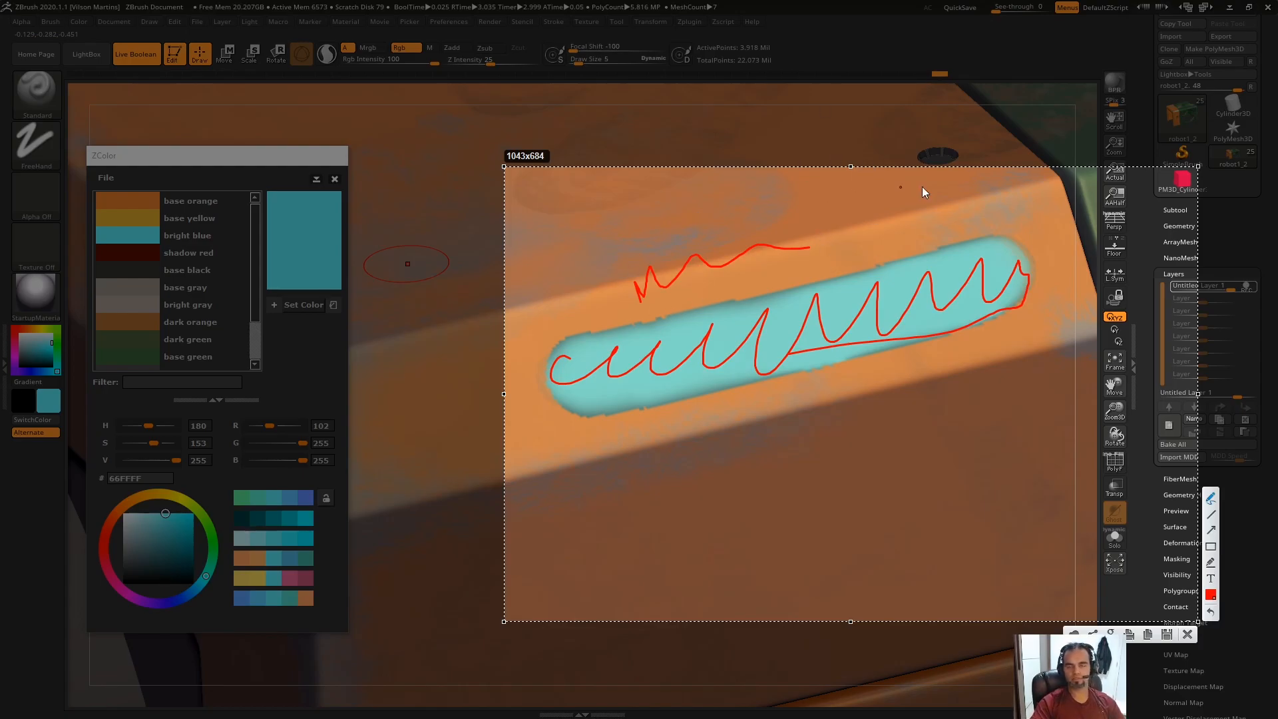
left_click_drag(590, 333, 600, 334)
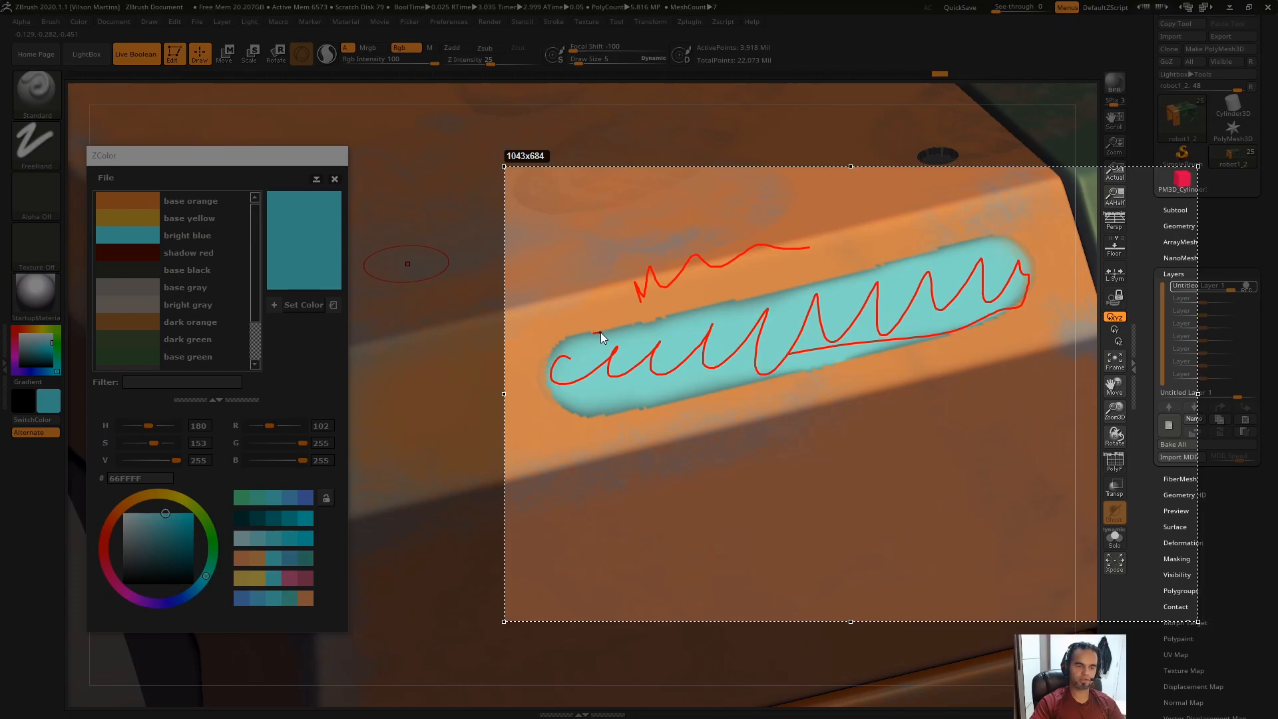
left_click_drag(686, 320, 942, 233)
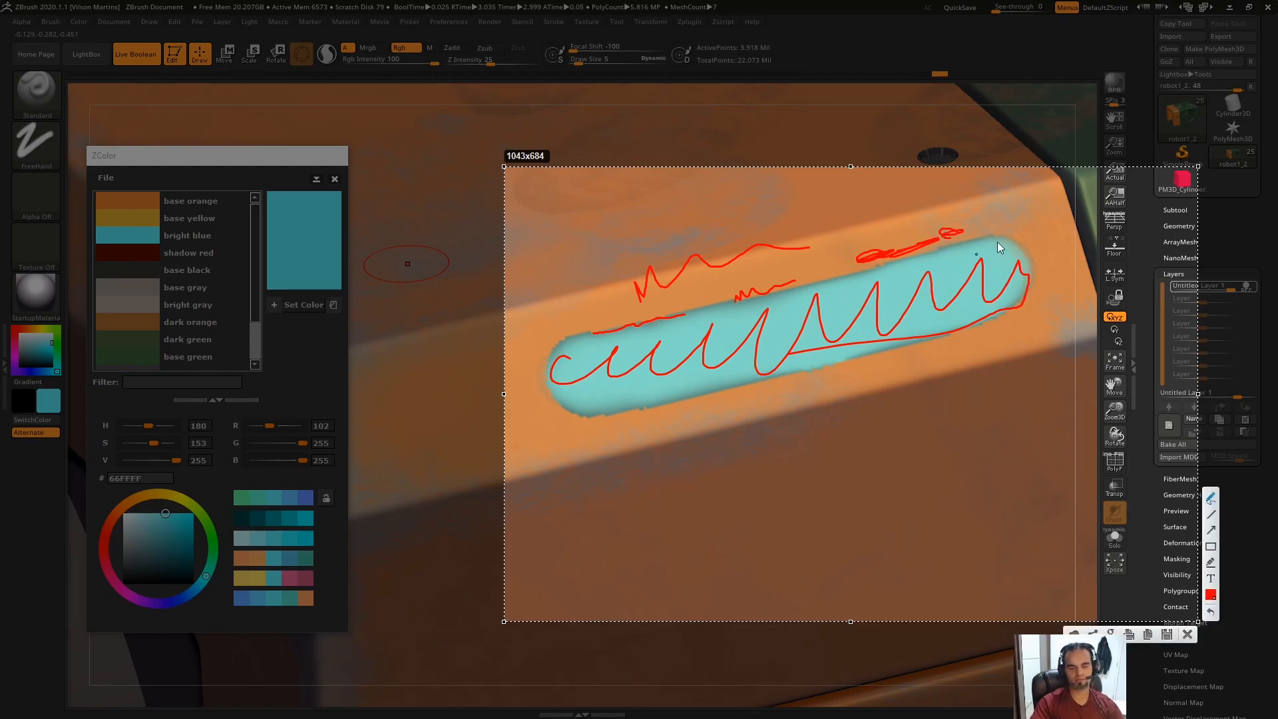
key("Escape")
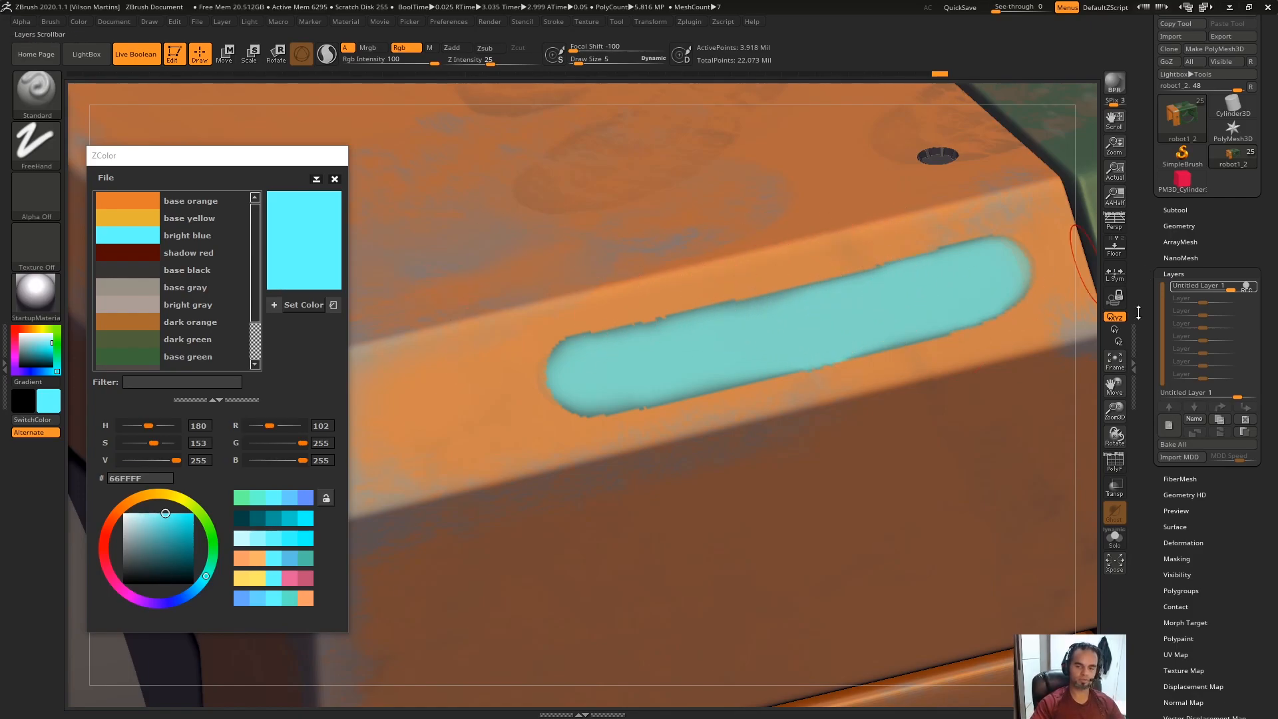
Step: Make shadow red (530A00) the painting colour and paint a short stroke inside the blue one with a draw size of 2
left_click(144, 255)
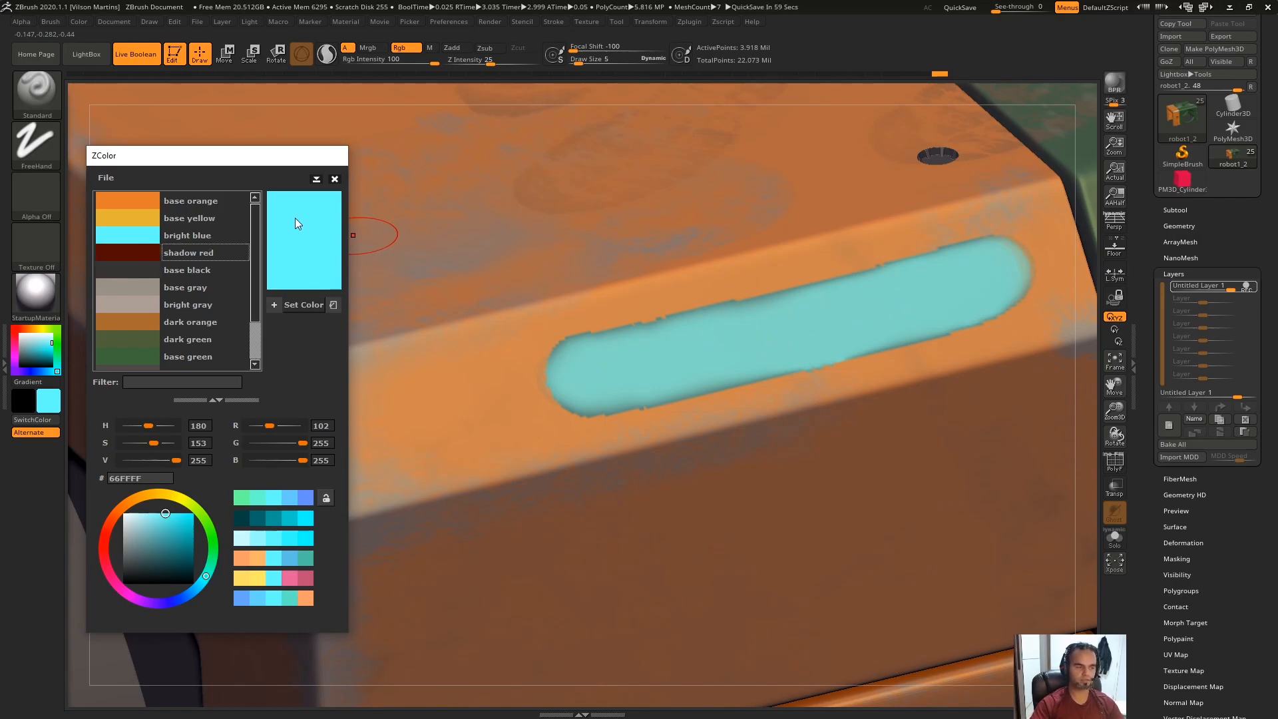
left_click(320, 303)
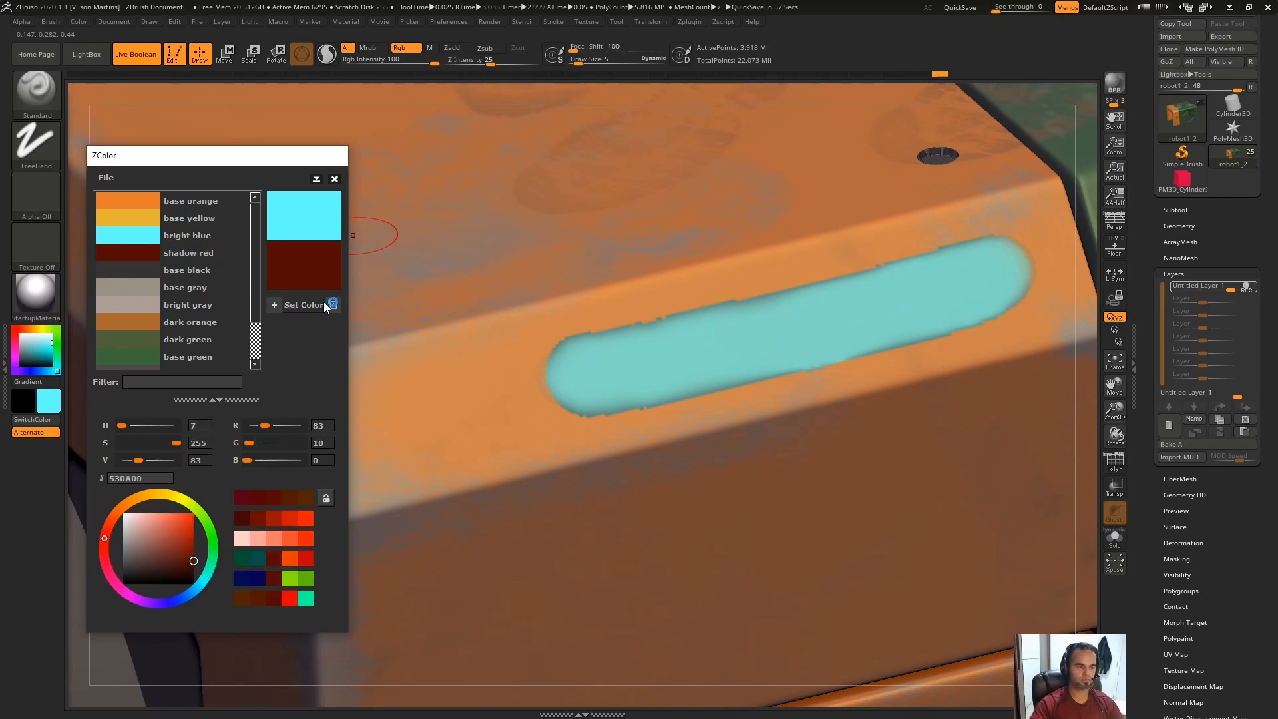
key("[")
key("[")
key("[")
mouse_move(655, 363)
left_mouse_down()
mouse_move(888, 300)
mouse_move(870, 314)
mouse_move(748, 329)
mouse_move(792, 353)
mouse_move(739, 345)
left_mouse_up()
key("shift")
Step: Annotate the dark red stroke and the blue area above it with red lines on a screen capture, and discard the capture
key("Print")
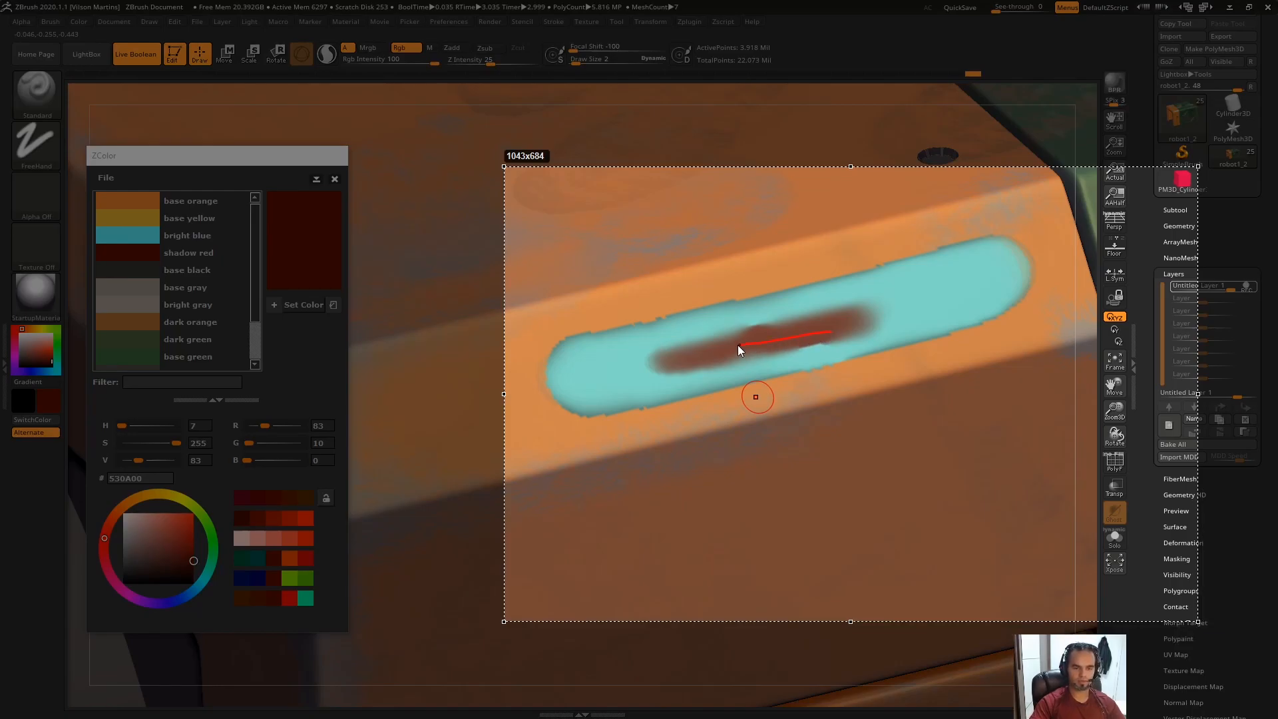
mouse_move(800, 299)
left_mouse_down()
mouse_move(790, 303)
mouse_move(841, 307)
left_mouse_up()
left_click_drag(701, 308, 720, 306)
left_click_drag(824, 285, 847, 274)
left_click_drag(724, 285, 749, 288)
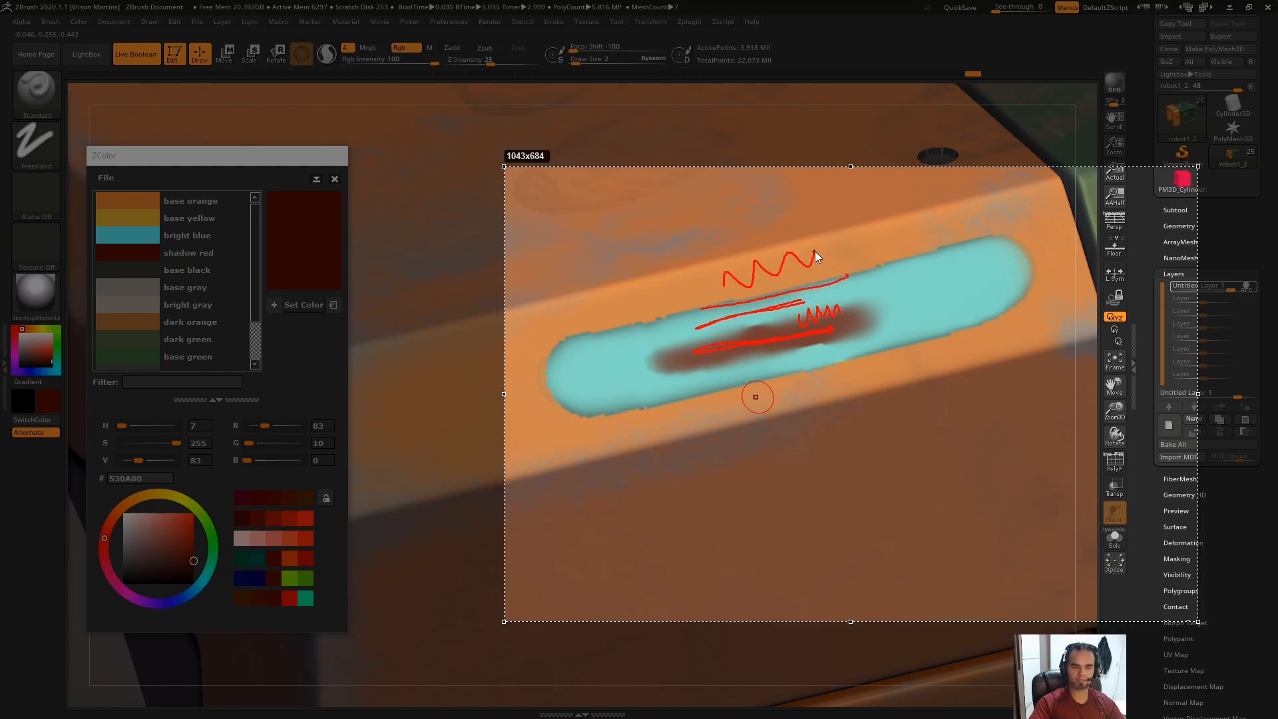
left_click_drag(849, 249, 884, 245)
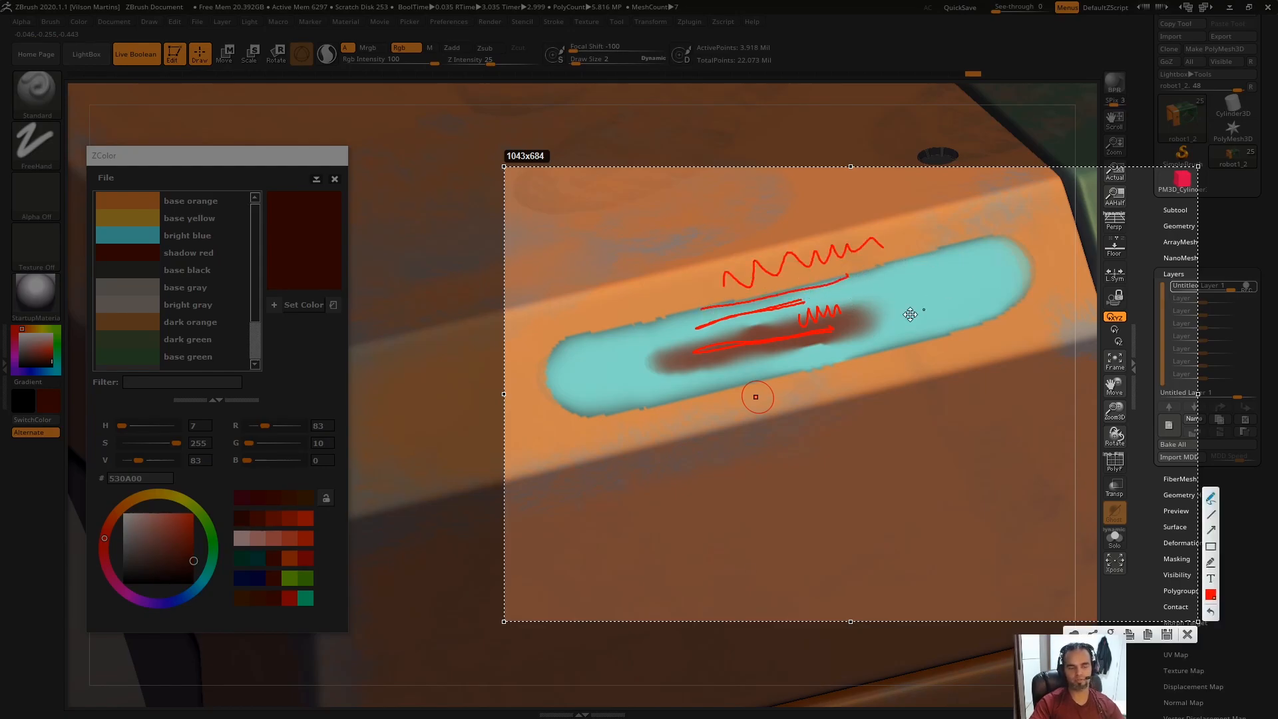
key("Escape")
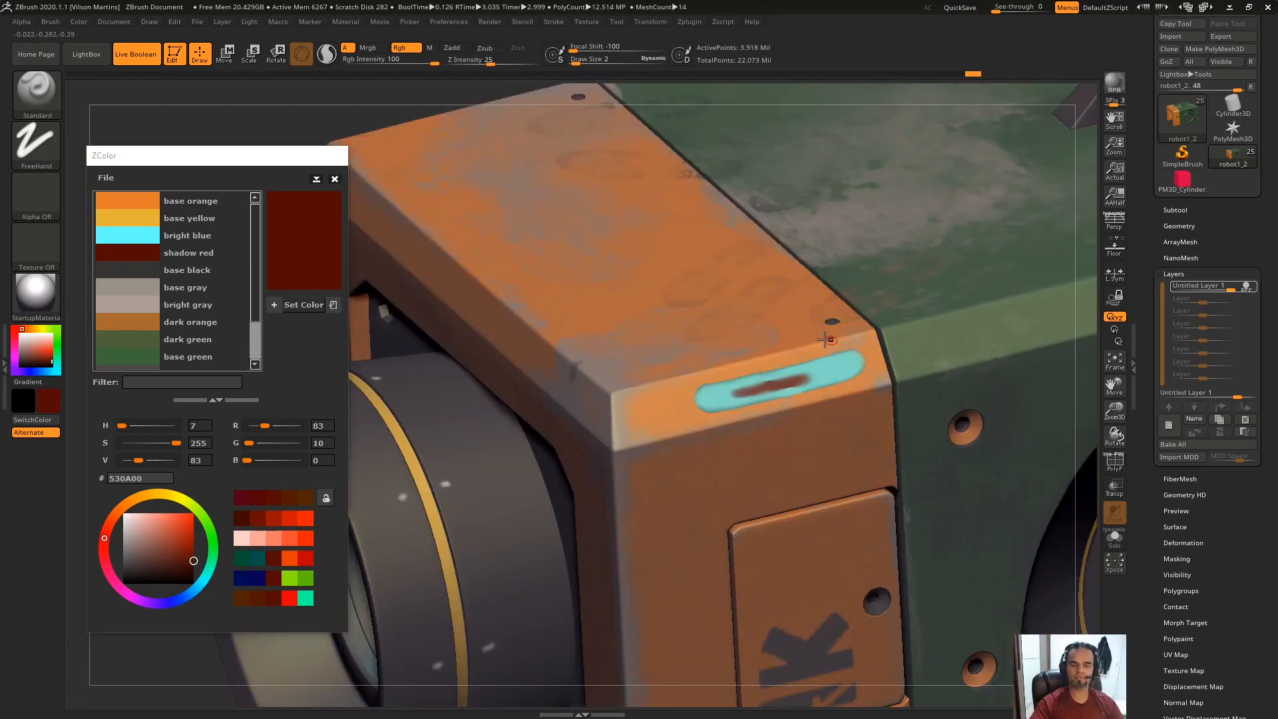
Step: Set the brush draw size to 14 and delete the layer holding the blue and dark red test strokes
mouse_move(825, 340)
right_mouse_down()
mouse_move(759, 363)
mouse_move(731, 331)
mouse_move(722, 367)
mouse_move(947, 328)
mouse_move(746, 399)
mouse_move(773, 390)
right_mouse_up()
key("bracketright")
key("bracketright")
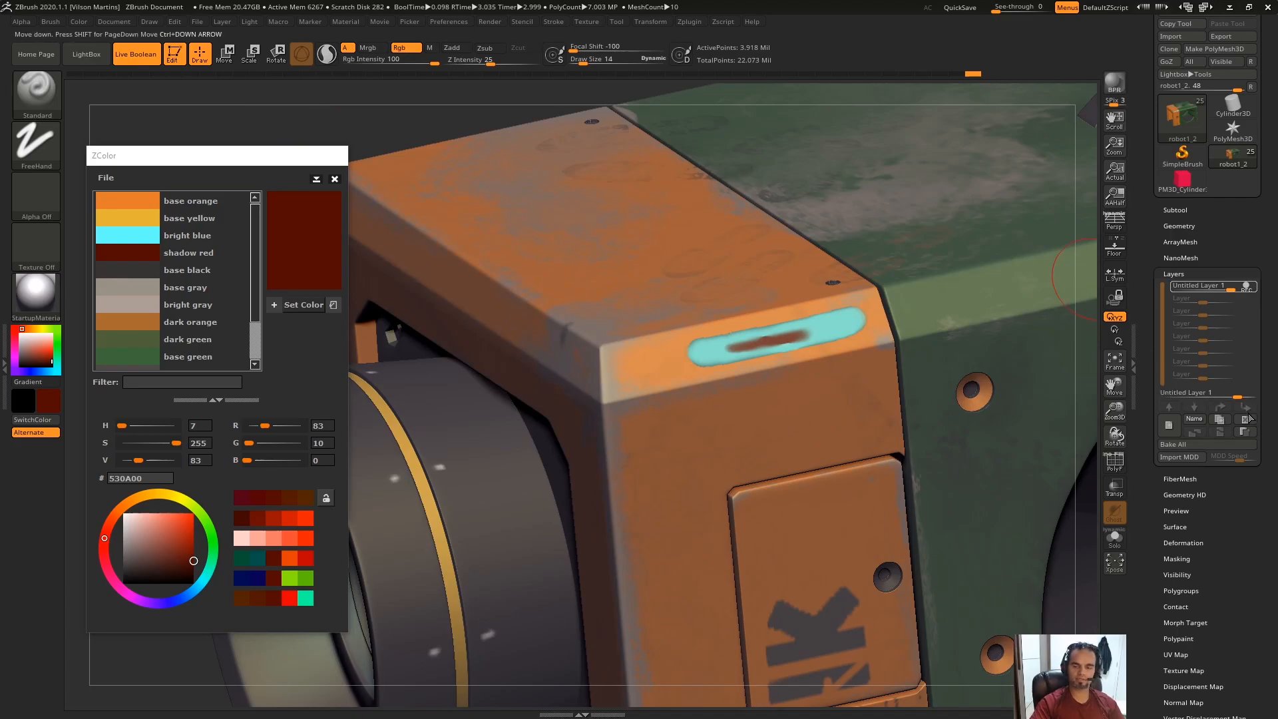
right_click_drag(824, 329, 889, 287)
right_click_drag(769, 407, 806, 286, "ctrl")
right_click_drag(932, 346, 1038, 326, "shift")
right_click_drag(952, 231, 866, 280, "alt")
Step: Show the Polypaint settings and mark the draft and thickness options in red on a discarded screen capture
left_click(1179, 638)
key("Print")
left_click_drag(1130, 435, 1277, 615)
left_click_drag(1161, 514, 1142, 547)
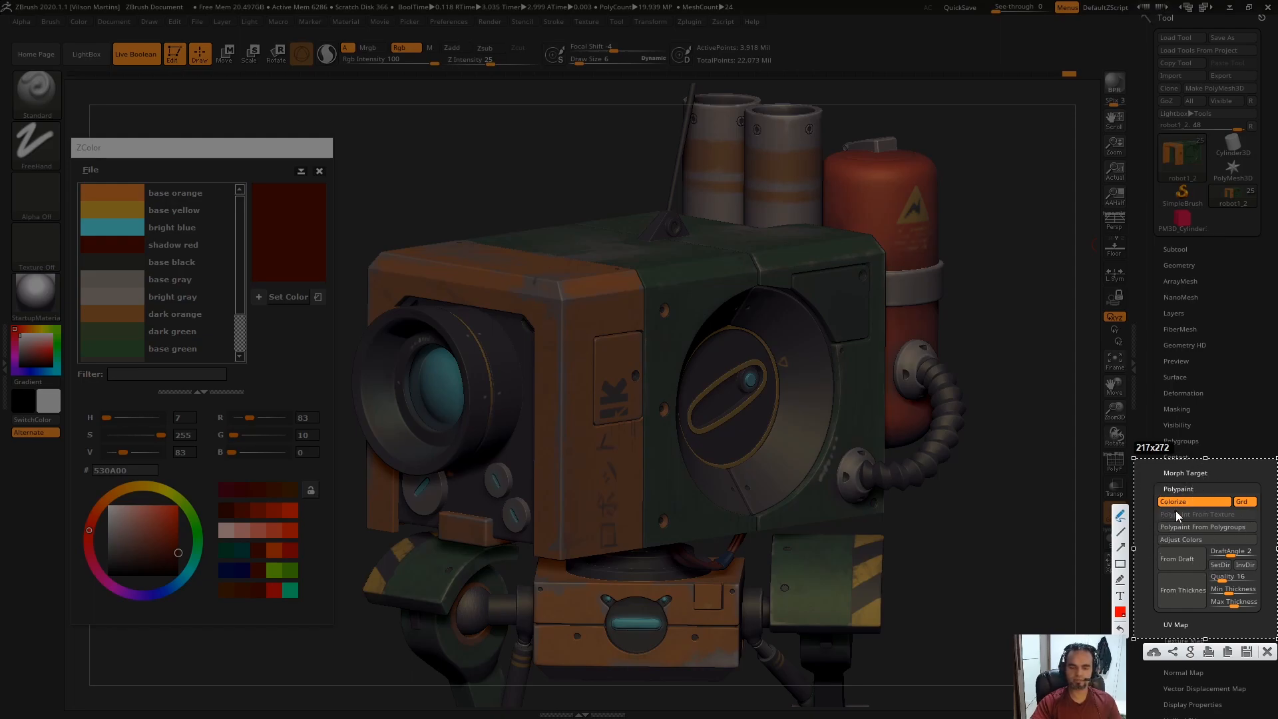
left_click_drag(1160, 566, 1162, 569)
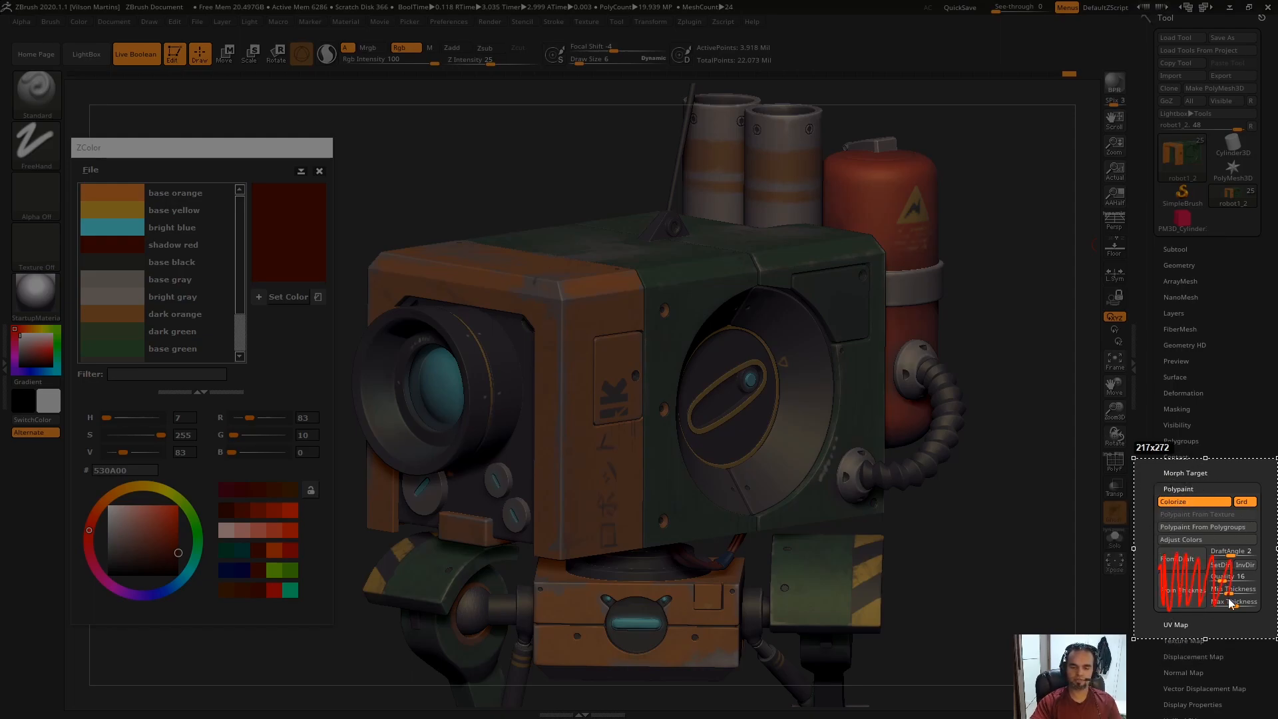
left_click_drag(1230, 602, 1260, 562)
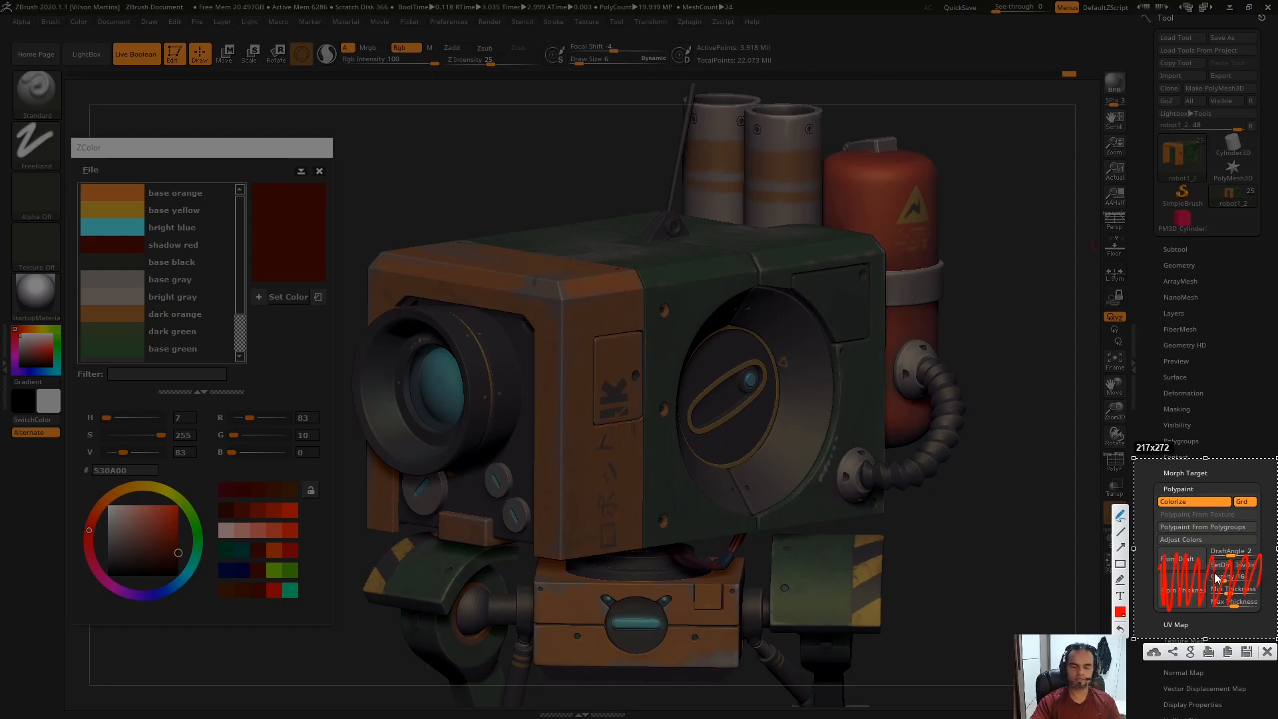
key("Escape")
Step: Toggle Colorize off and on, and compare it with switching the robot1_2 subtool's polypaint display in the subtool list
left_click(1182, 502)
left_click(1192, 502)
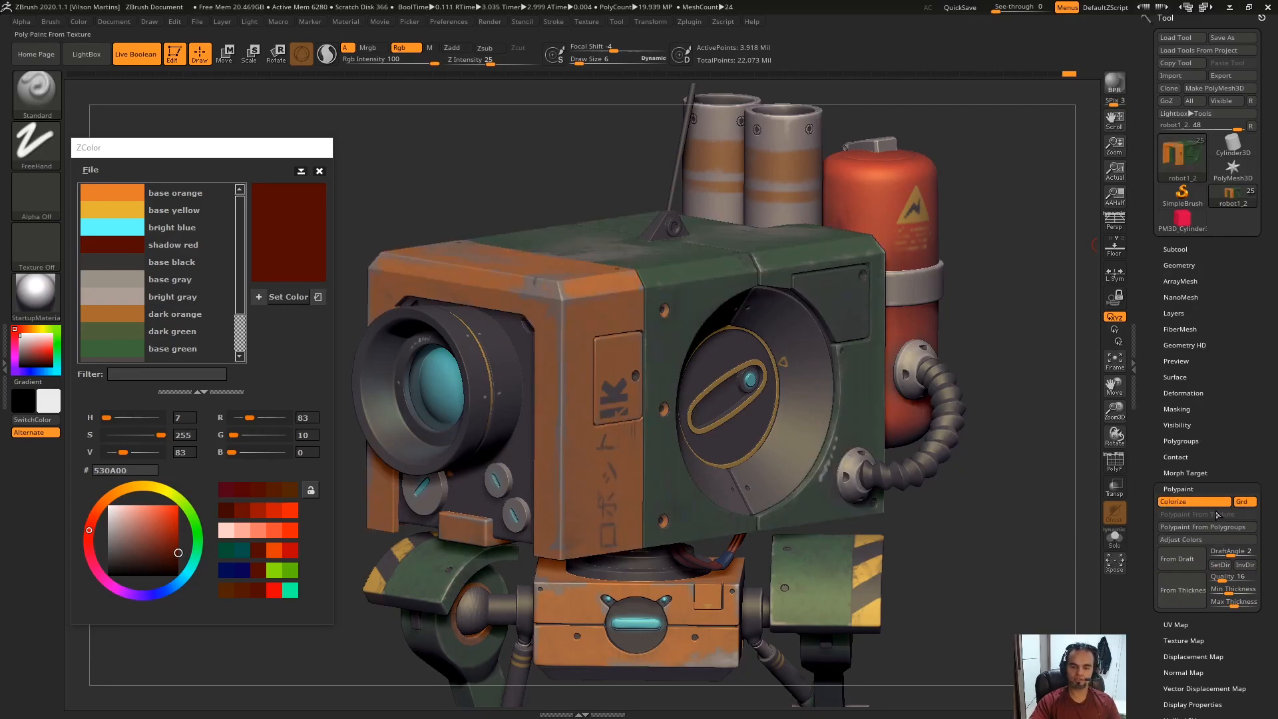
left_click(1199, 252)
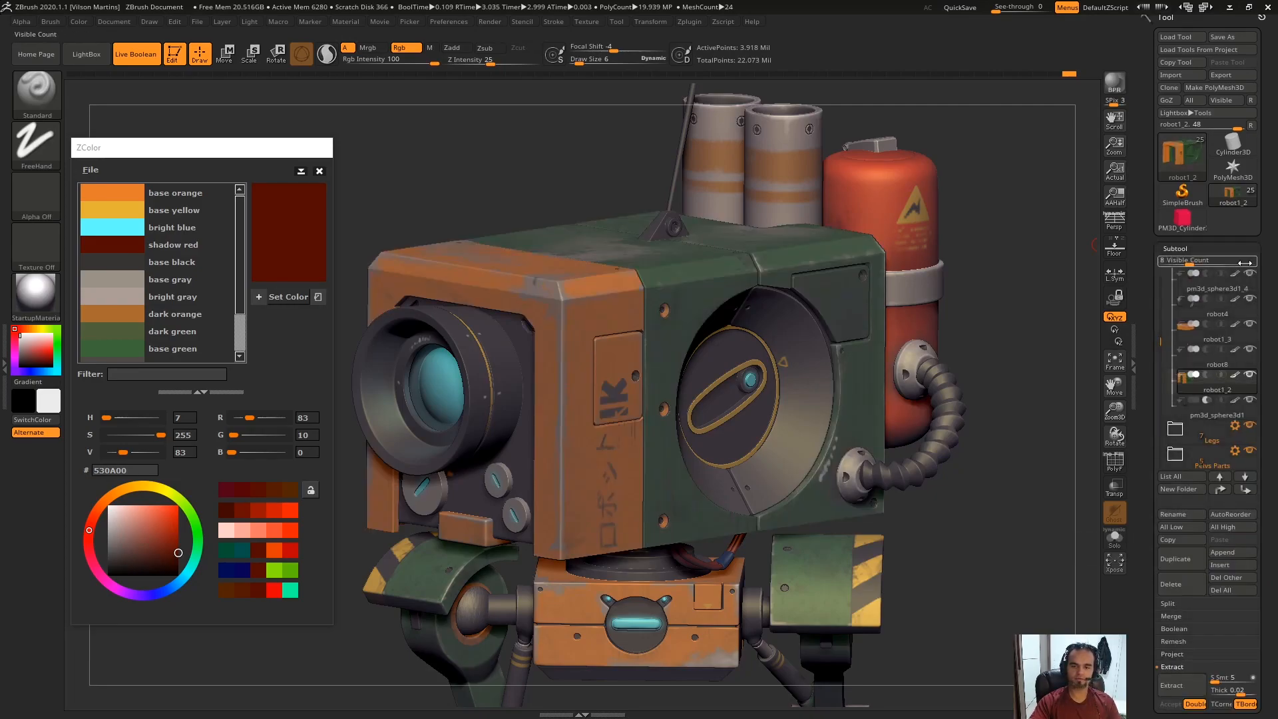
left_click(1236, 378)
left_click(1235, 378)
left_click(1235, 379)
left_click(1236, 377)
left_click(1221, 247)
left_click(1192, 489)
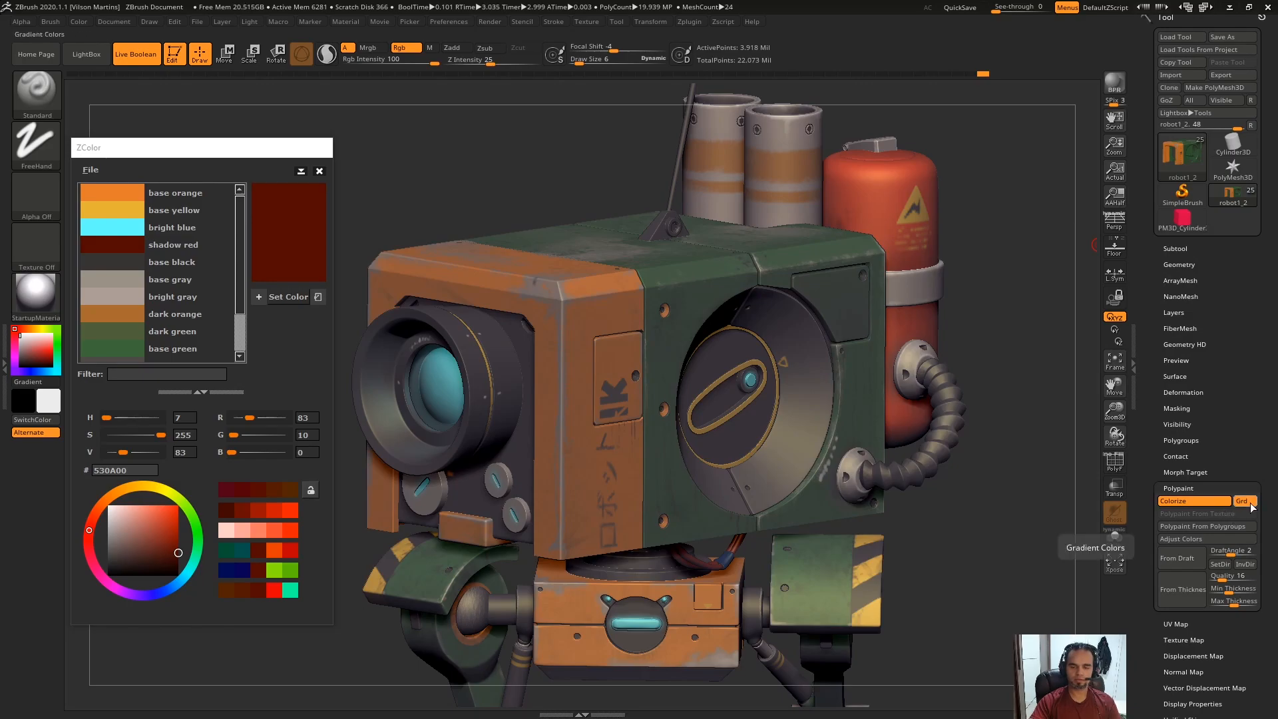
Step: Close the ZColor window, turn on Gradient, and paint a curved black-and-white gradient stroke around the small door's upper corner
left_click(309, 168)
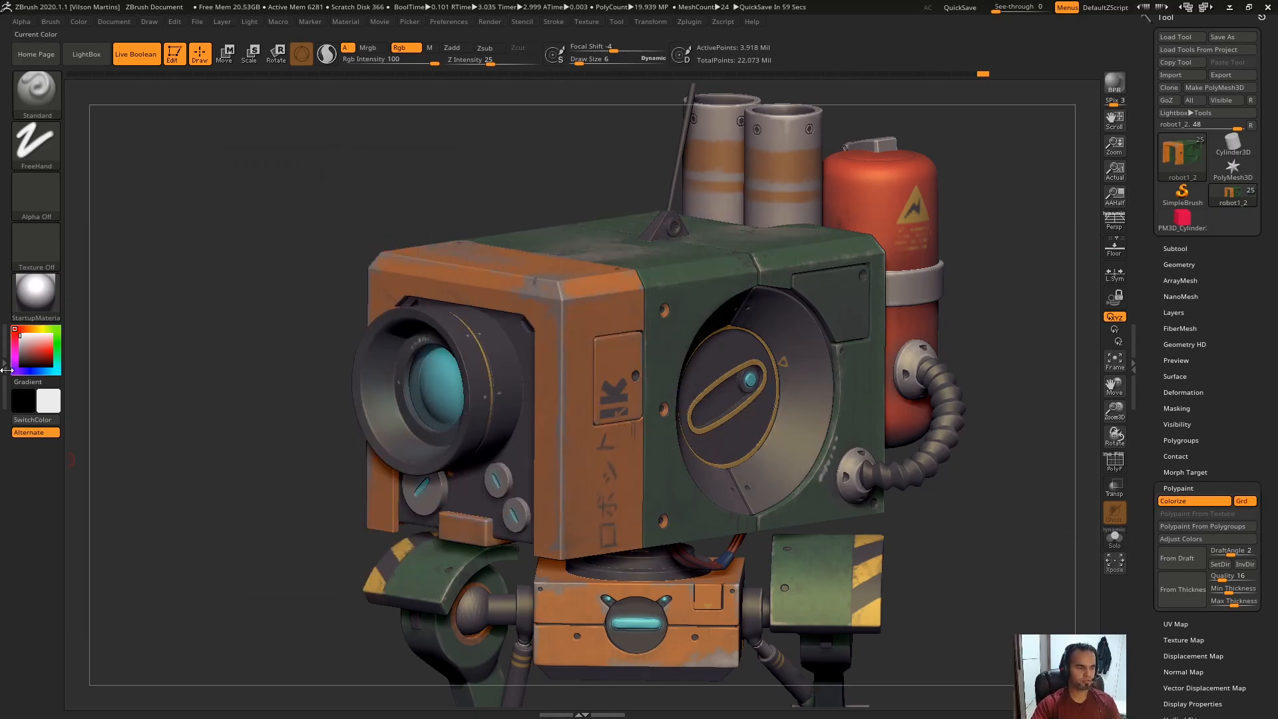
left_click(45, 382)
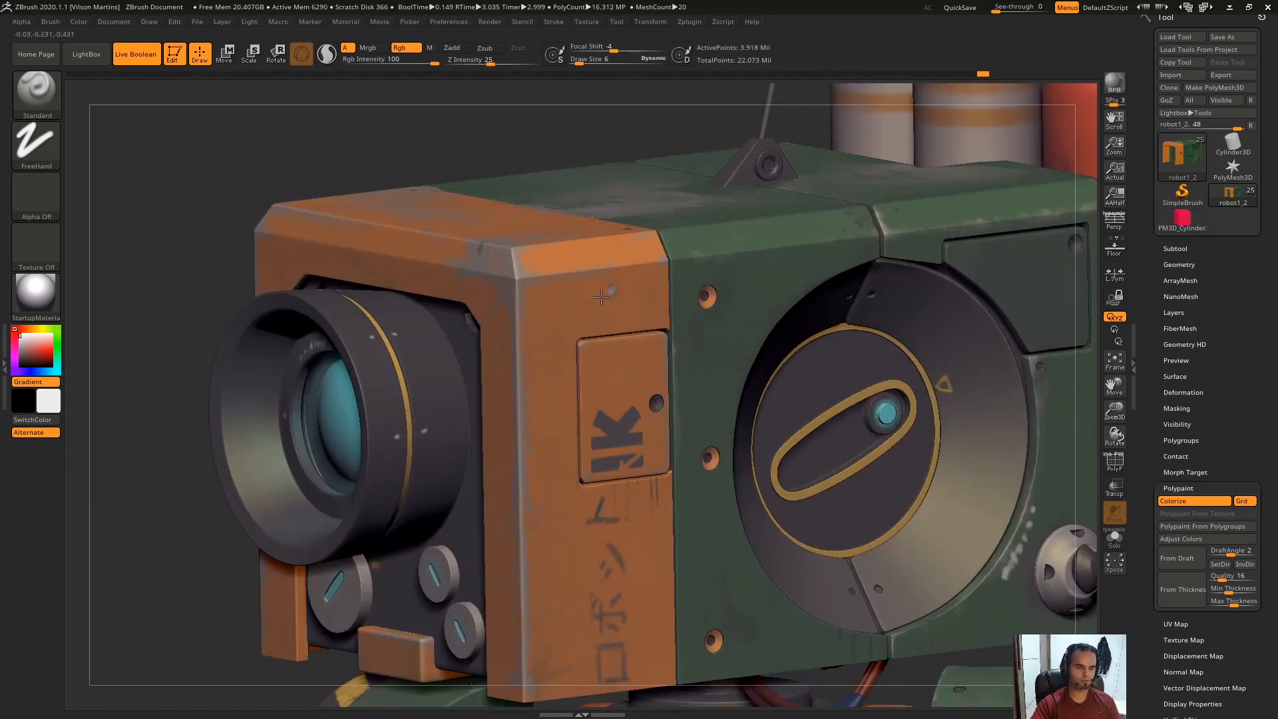
mouse_move(601, 296)
left_mouse_down()
mouse_move(550, 354)
mouse_move(564, 476)
left_mouse_up()
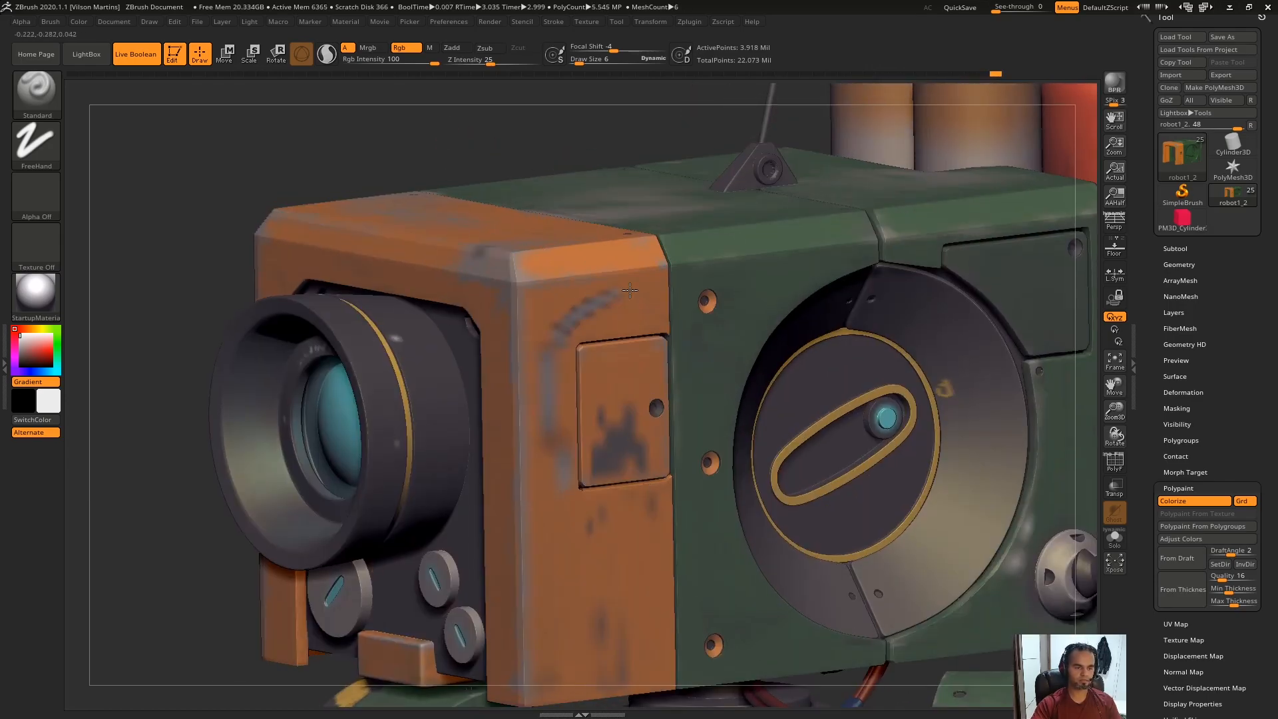
right_click_drag(629, 290, 560, 334, "alt")
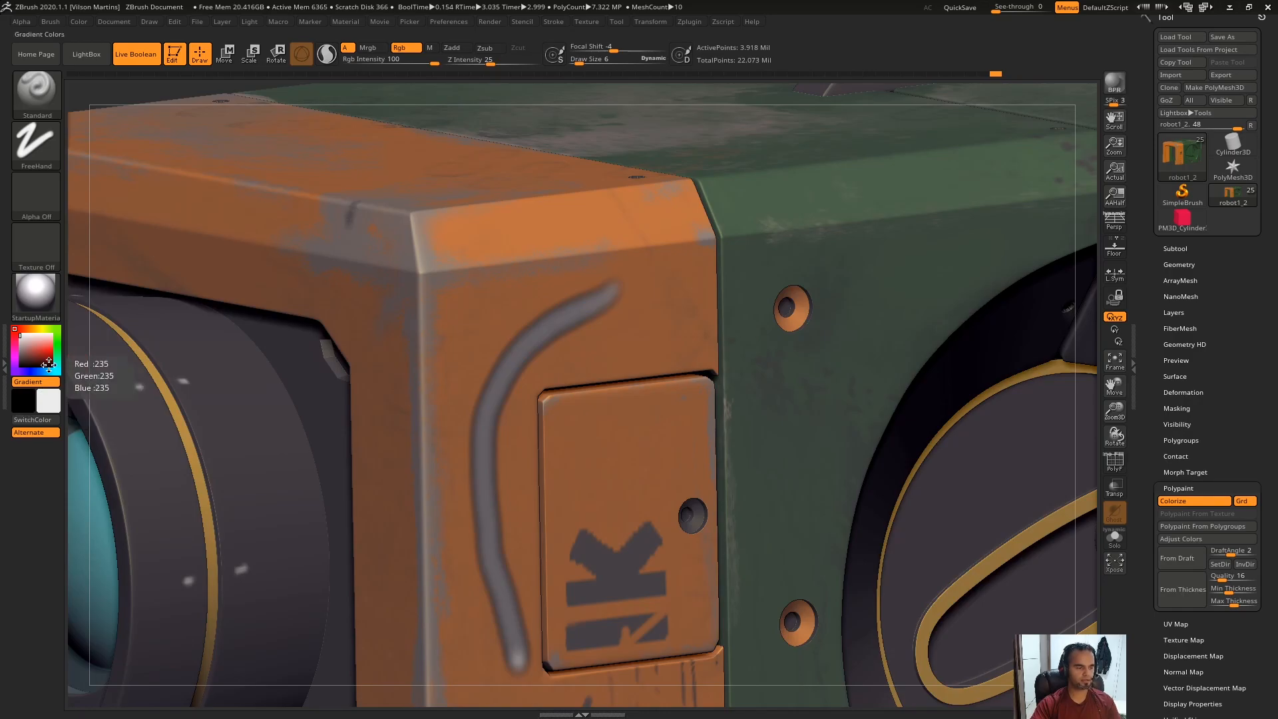
Step: Set the main colour to red and try a wavy red-and-white gradient stroke from the orange panel onto the green side
left_click(28, 398)
left_click_drag(185, 418, 188, 391)
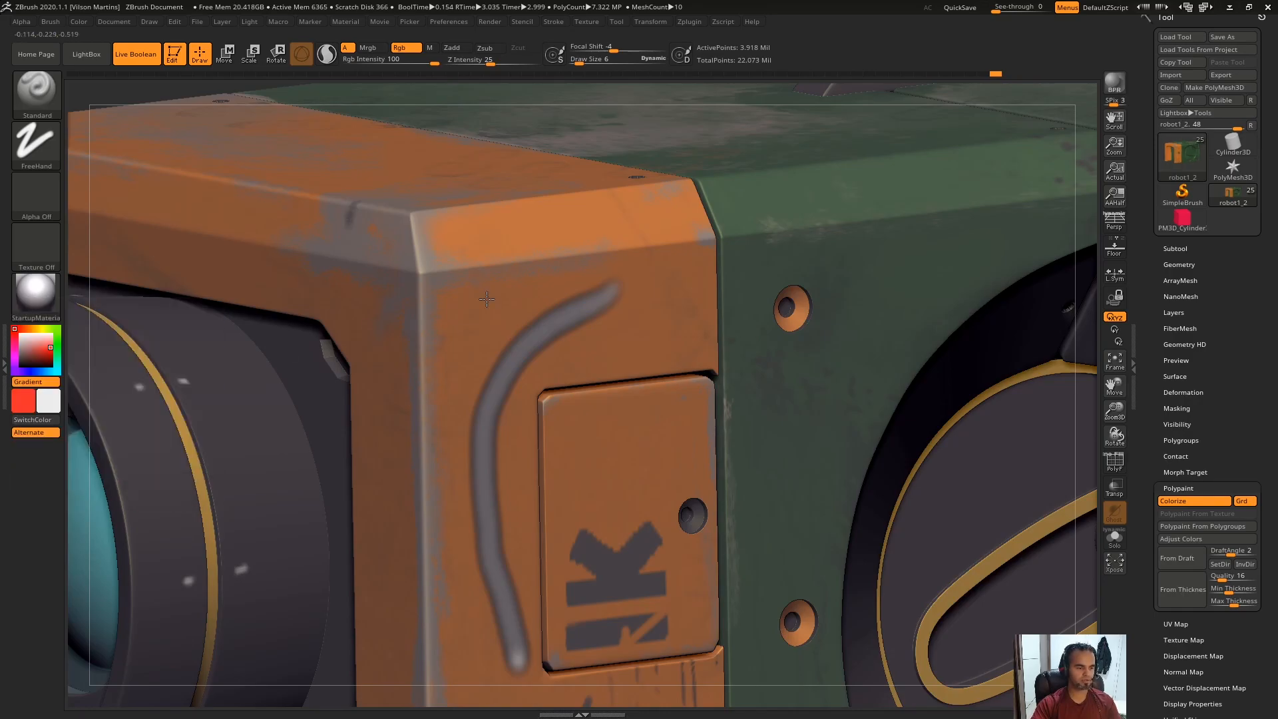
mouse_move(681, 269)
left_mouse_down()
mouse_move(733, 293)
mouse_move(922, 252)
mouse_move(859, 378)
left_mouse_up()
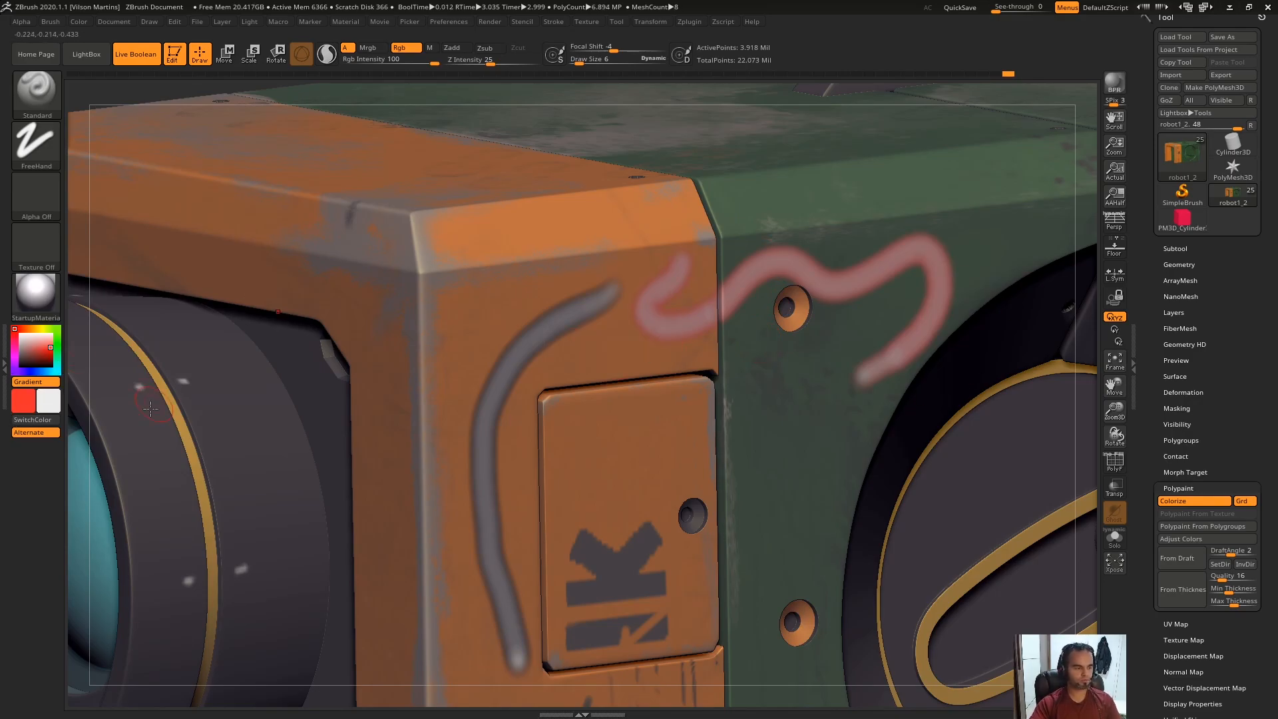
key("ctrl+z")
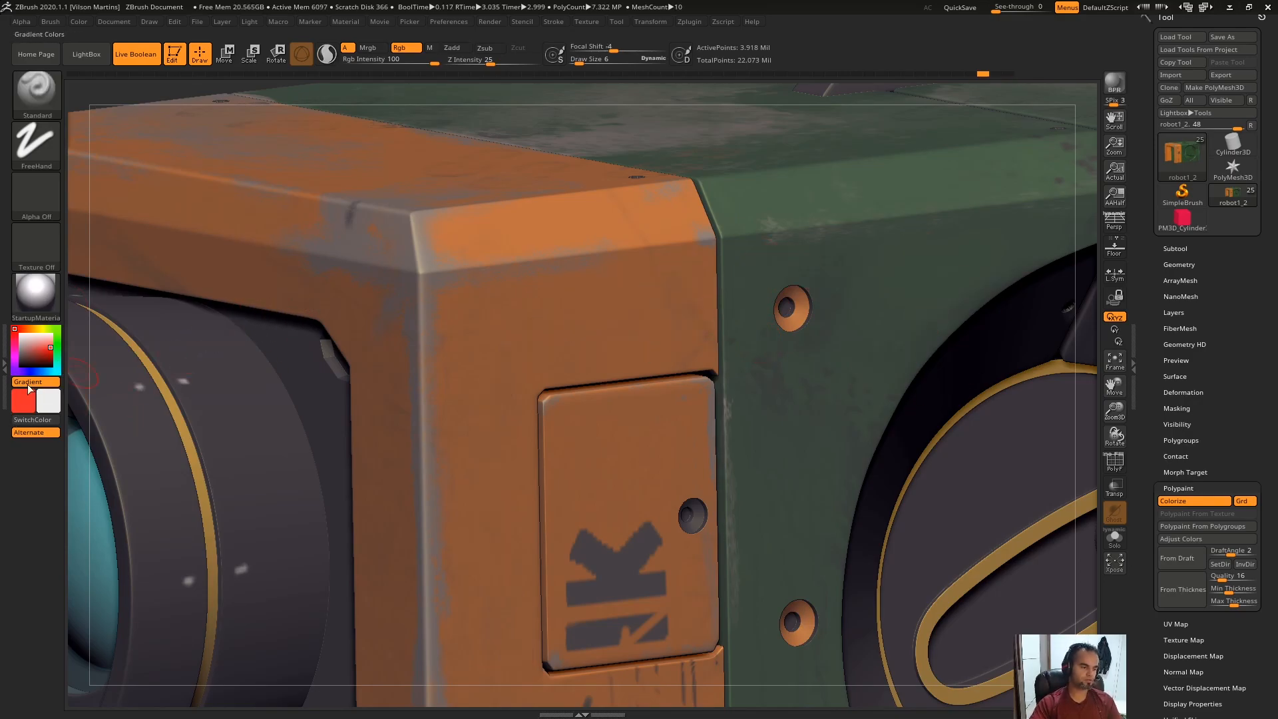
Step: Swap the main and secondary colours back and forth and try wavy gradient strokes above the small door
left_click(45, 424)
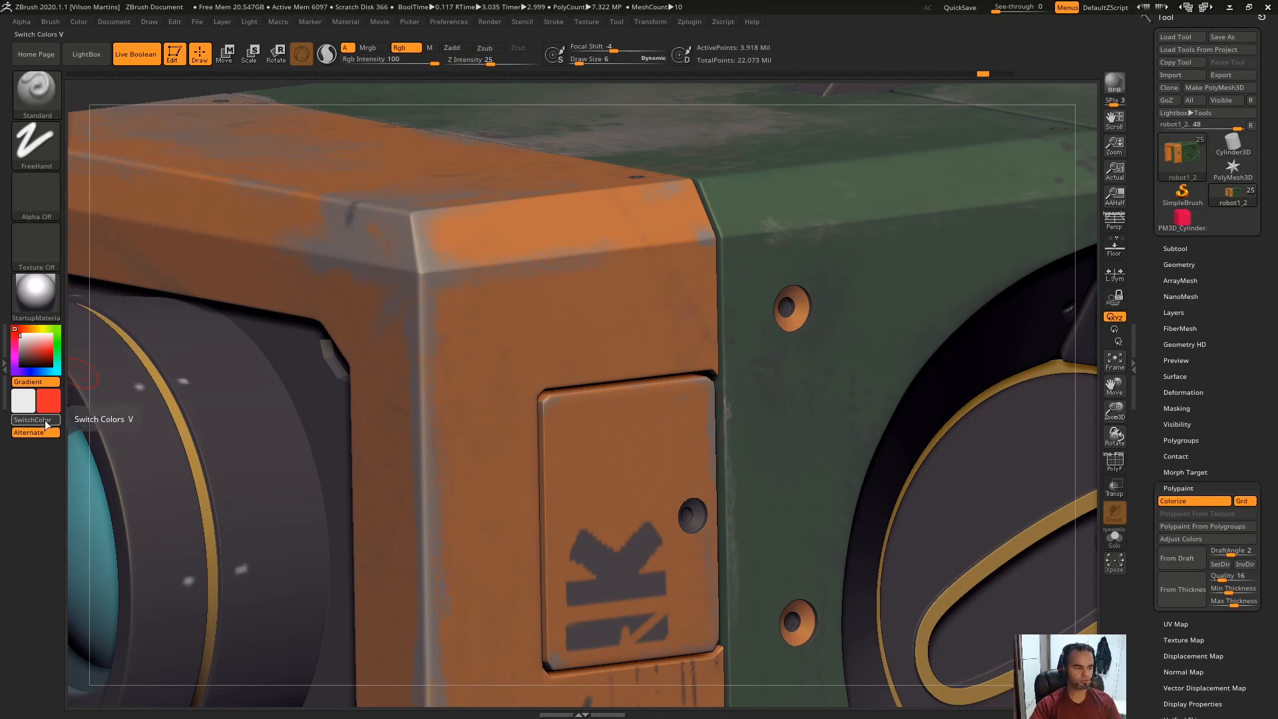
key("v")
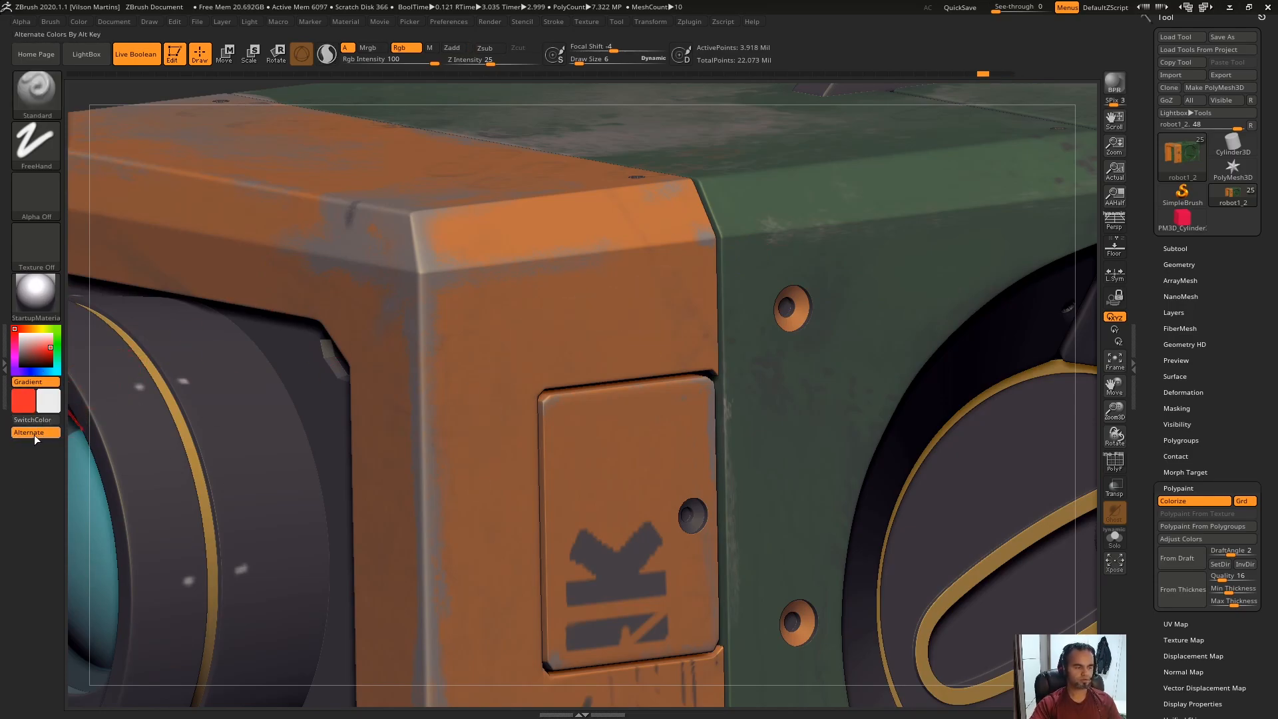
left_click_drag(628, 230, 527, 348)
key("ctrl+z")
mouse_move(519, 229)
left_mouse_down()
mouse_move(486, 335)
mouse_move(497, 233)
mouse_move(503, 400)
left_mouse_up()
key("ctrl+z")
left_click_drag(589, 219, 589, 370)
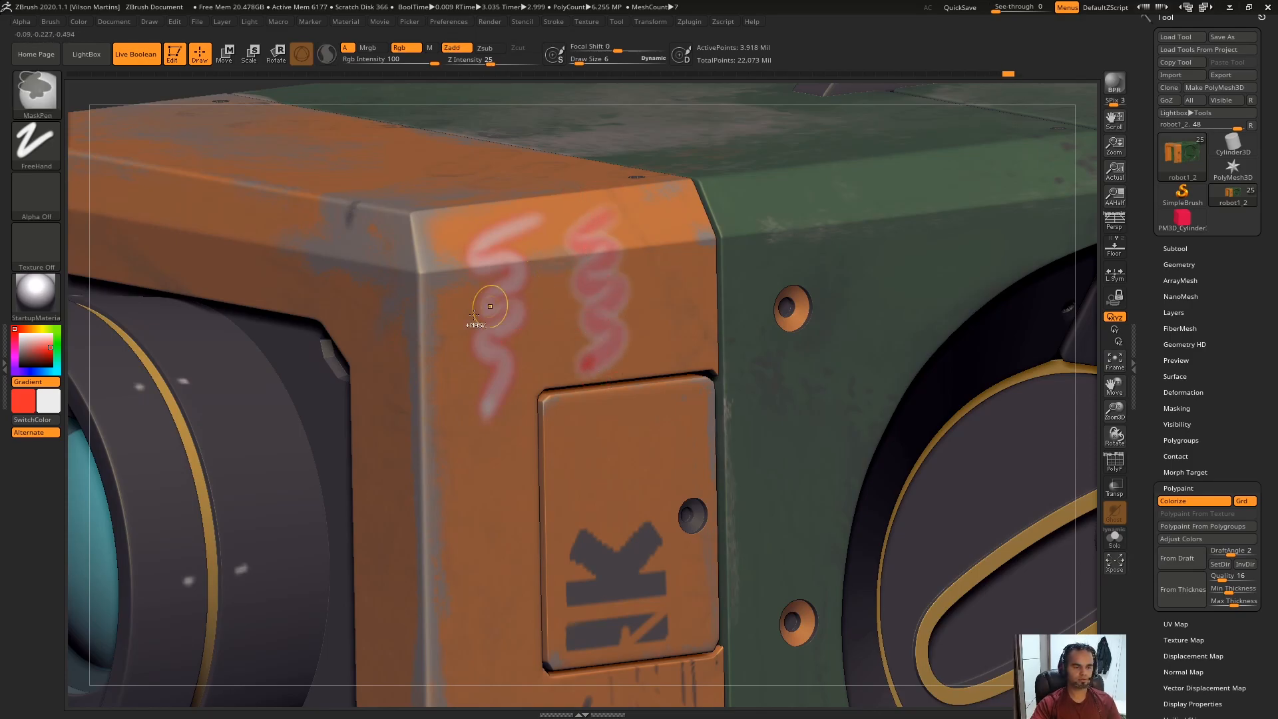
key("ctrl+z")
key("ctrl+z")
Step: Turn Gradient off and try a plain red stroke beside a white alternate-colour stroke above the small door
left_click(48, 385)
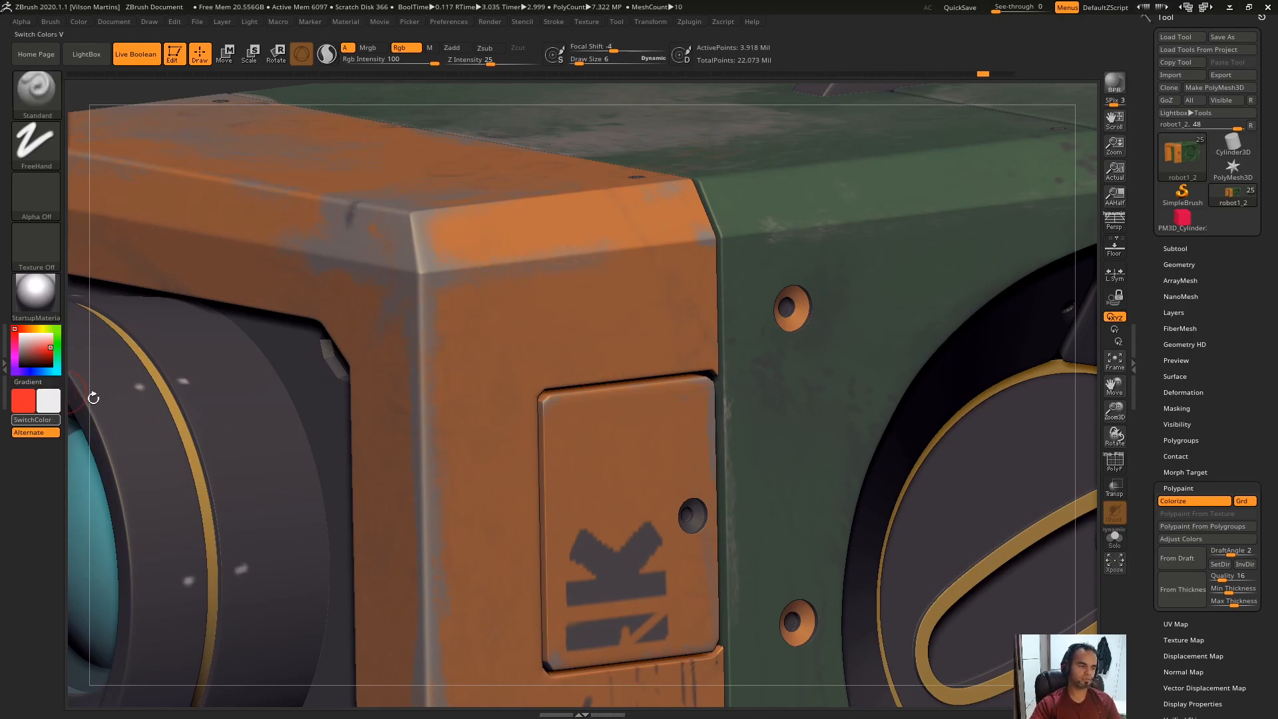
mouse_move(519, 233)
left_mouse_down()
mouse_move(496, 283)
mouse_move(478, 440)
left_mouse_up()
left_click_drag(546, 359, 569, 240, "alt")
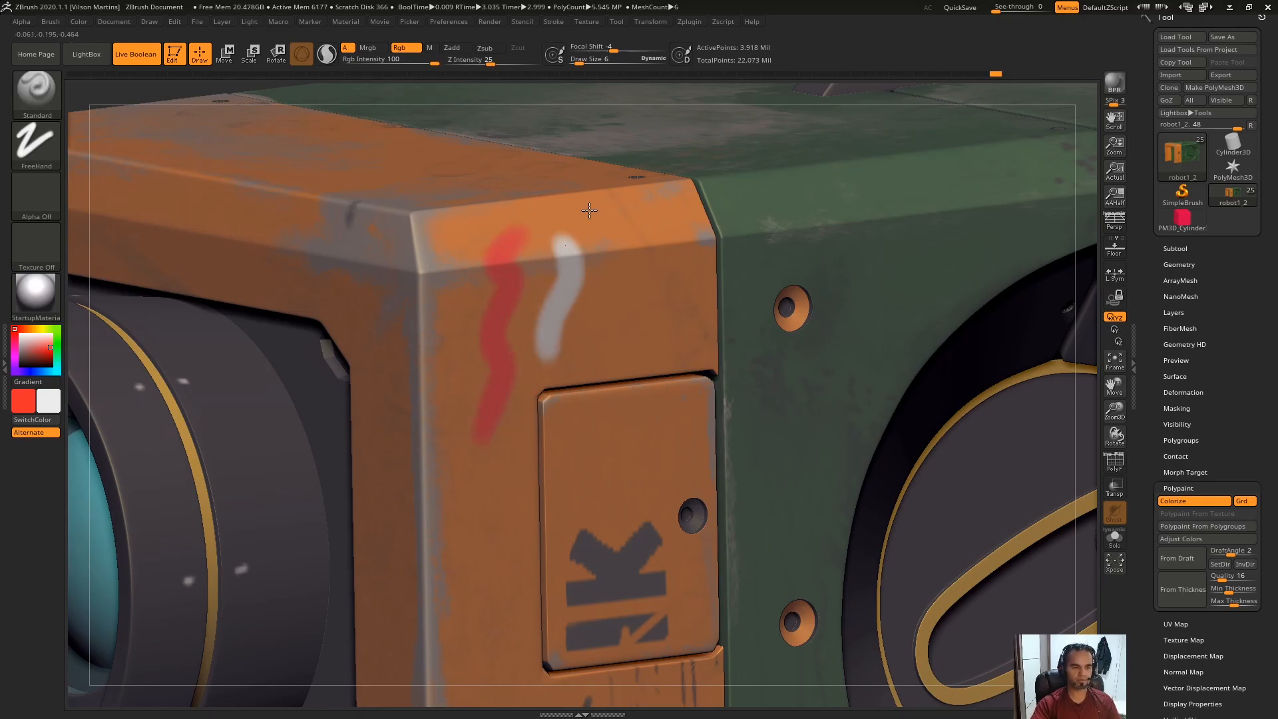
key("ctrl+z")
key("ctrl+z")
Step: Choose Texture 05 and try Polypaint From Texture on the robot's box body
left_click_drag(1253, 408, 1253, 395)
left_click_drag(1230, 518, 1230, 496)
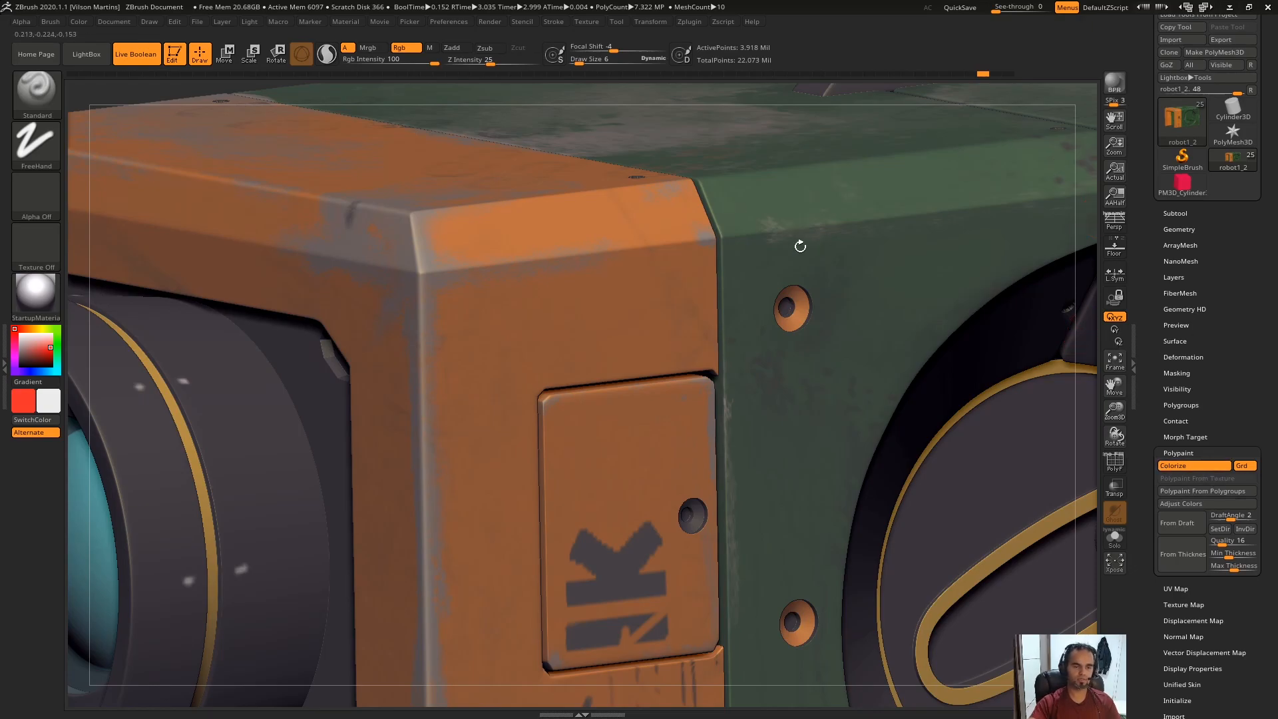
key("f")
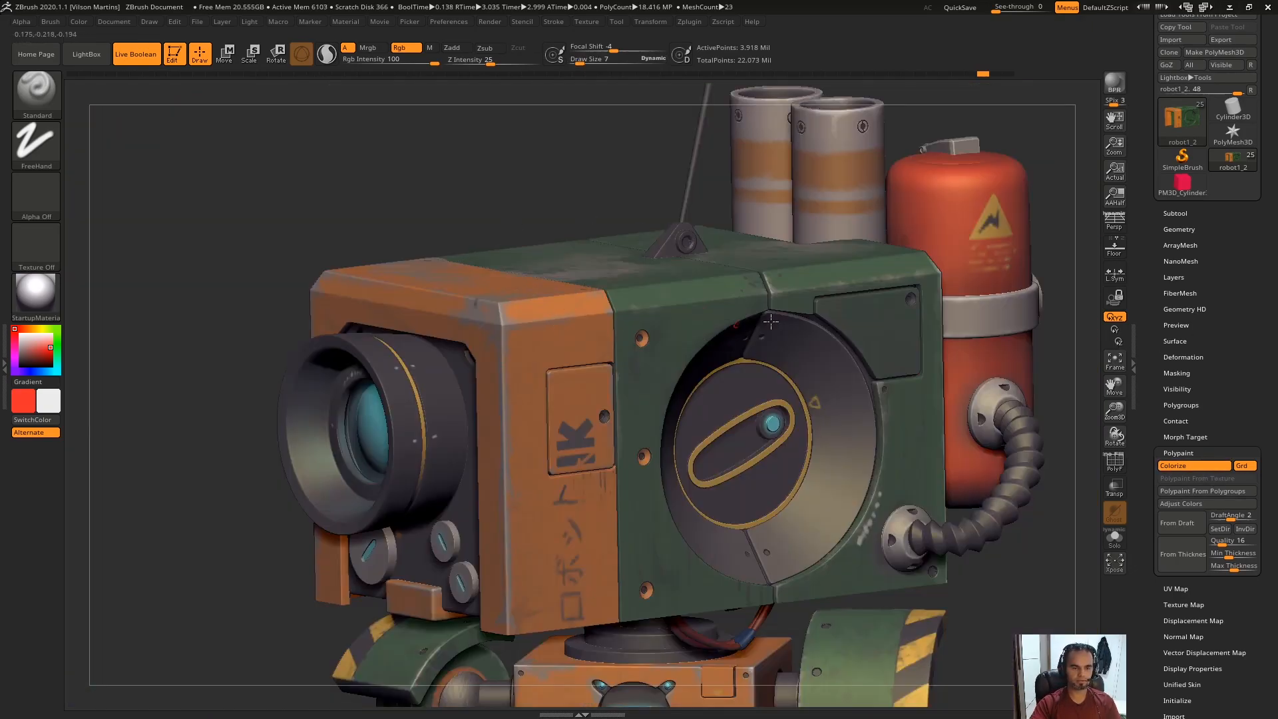
left_click(36, 253)
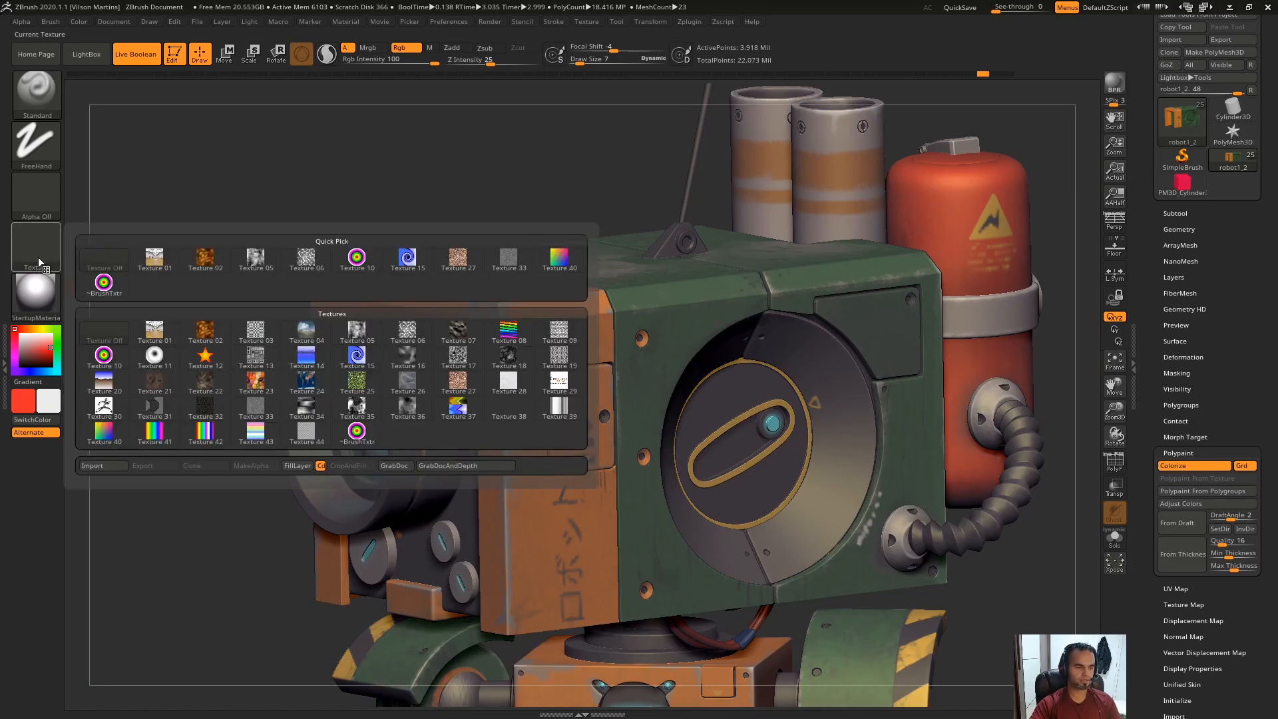
left_click(357, 331)
left_click(1196, 479)
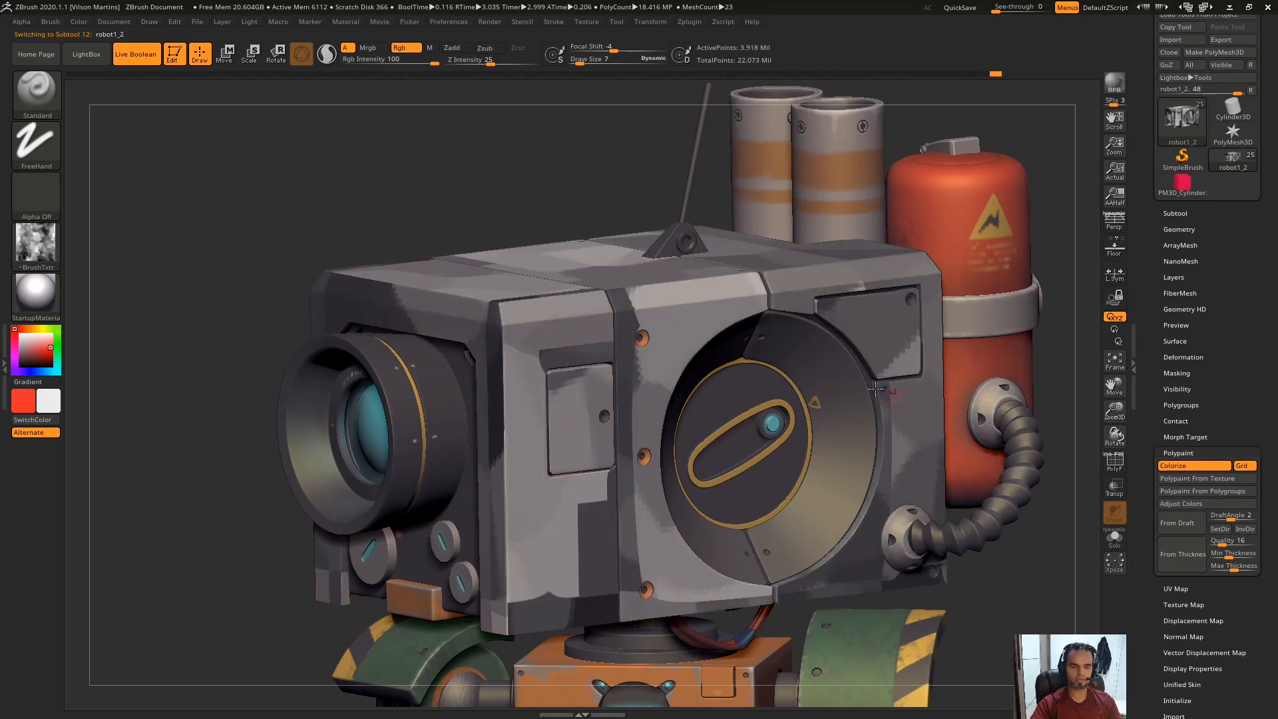
left_click_drag(434, 208, 448, 200)
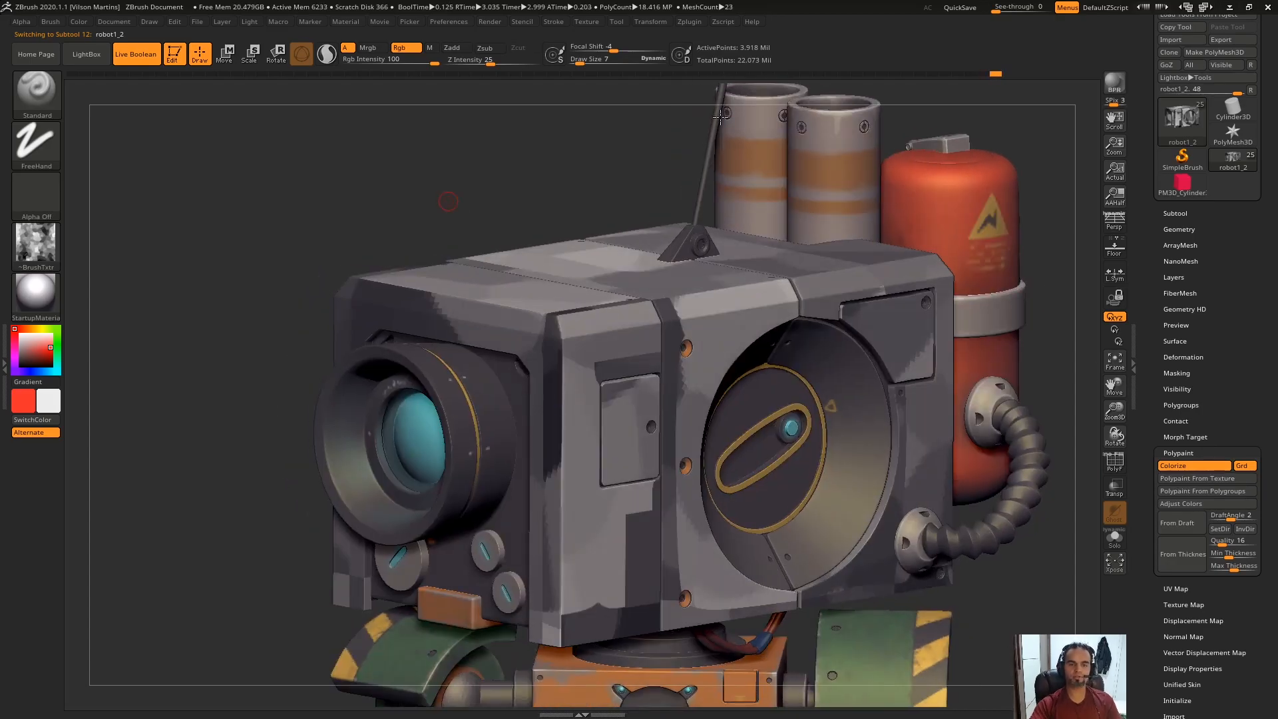
key("ctrl+z")
Step: Select the red canister subtool and view it in isolation, with the rest of the robot hidden
left_click(1008, 178, "alt")
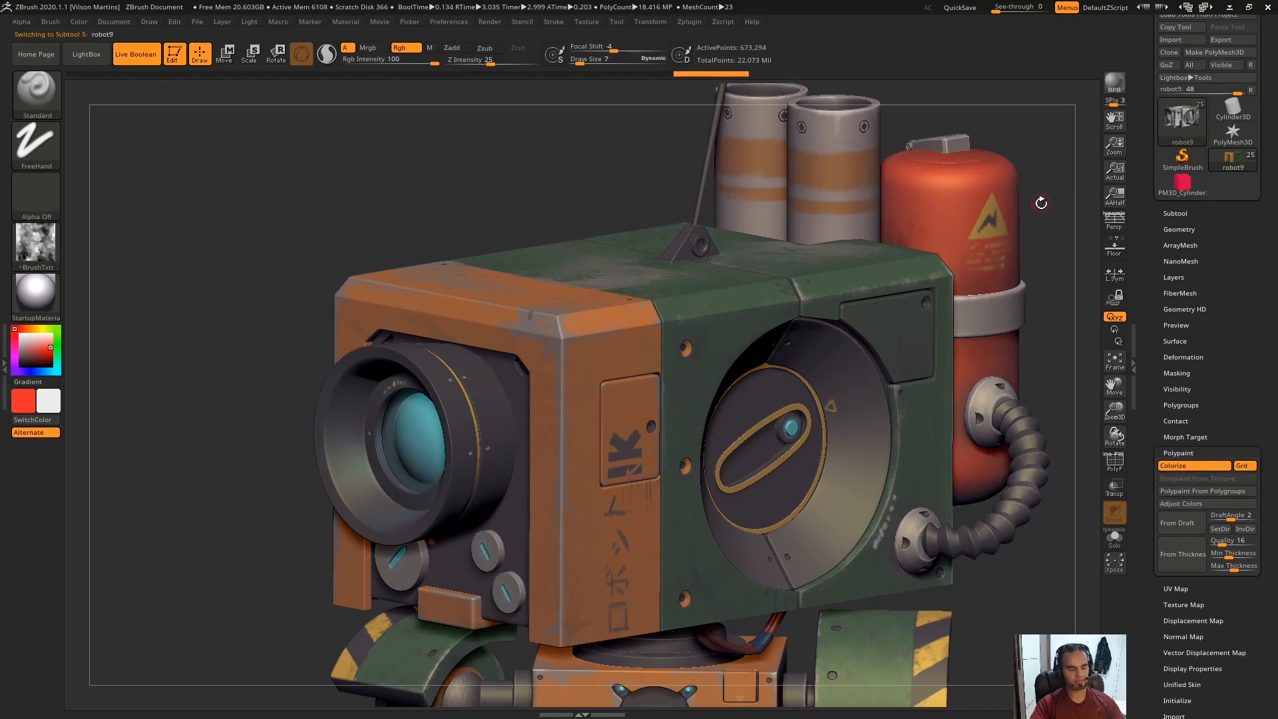
key("alt+s")
left_click_drag(1051, 216, 1035, 220)
left_click(40, 237)
left_click(26, 254)
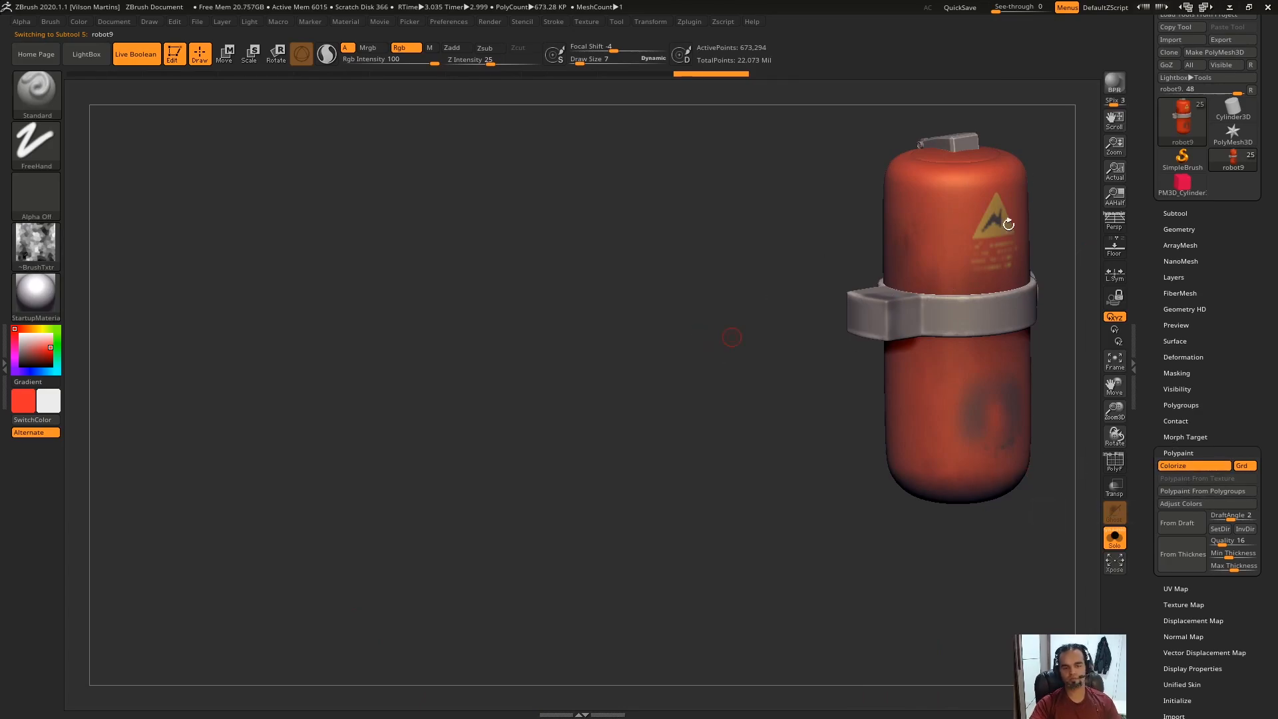
key("alt+s")
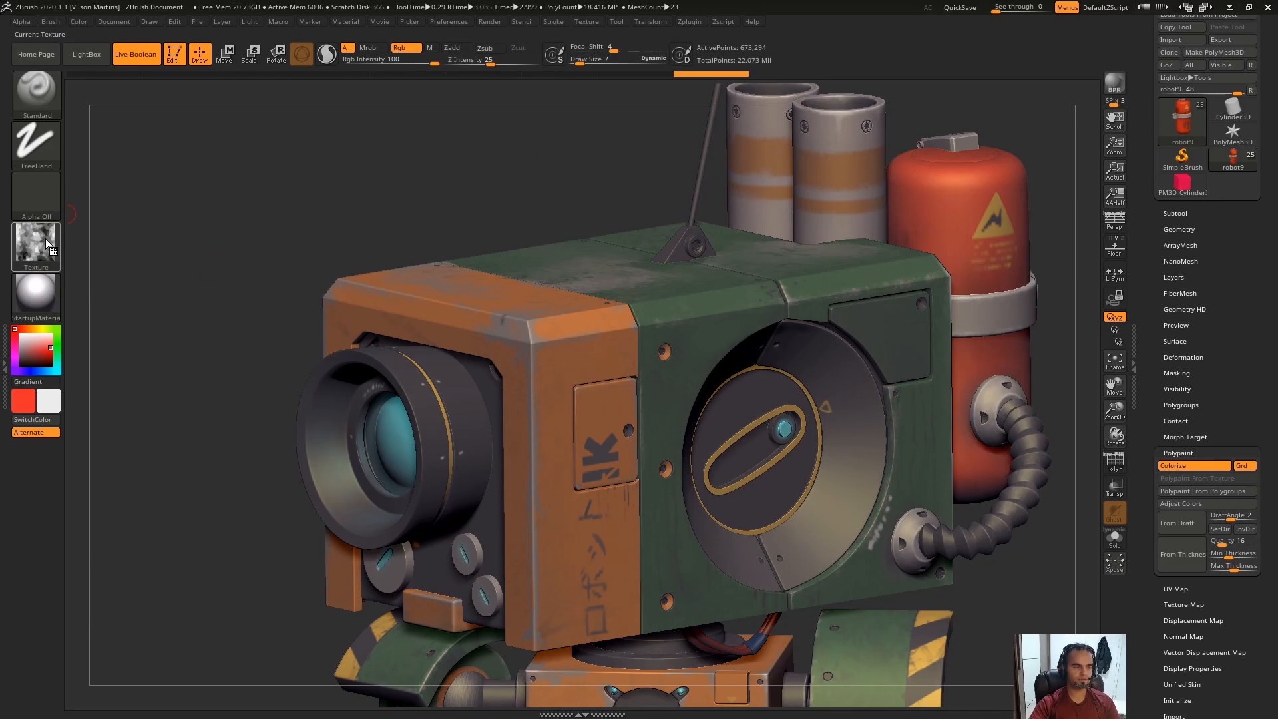
Step: Reselect the box body subtool and repeat the Polypaint From Texture test with the same texture
left_click(540, 310, "alt")
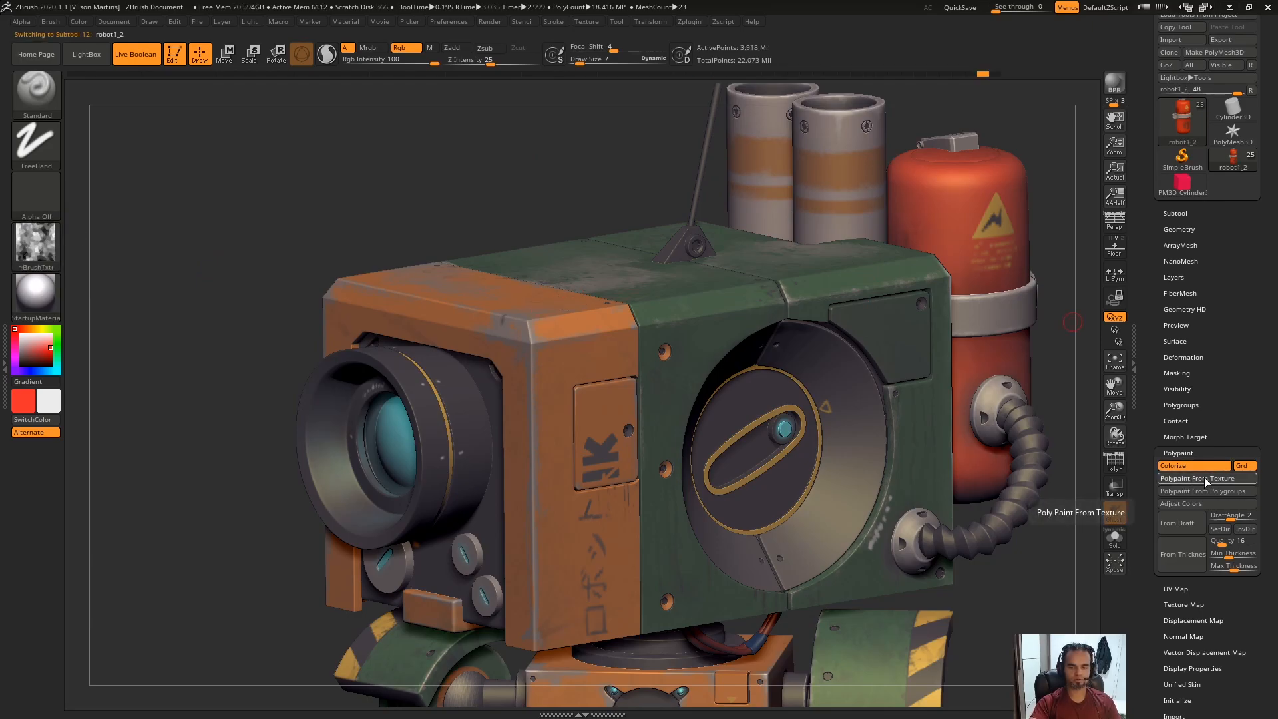
left_click(1171, 479)
key("ctrl+z")
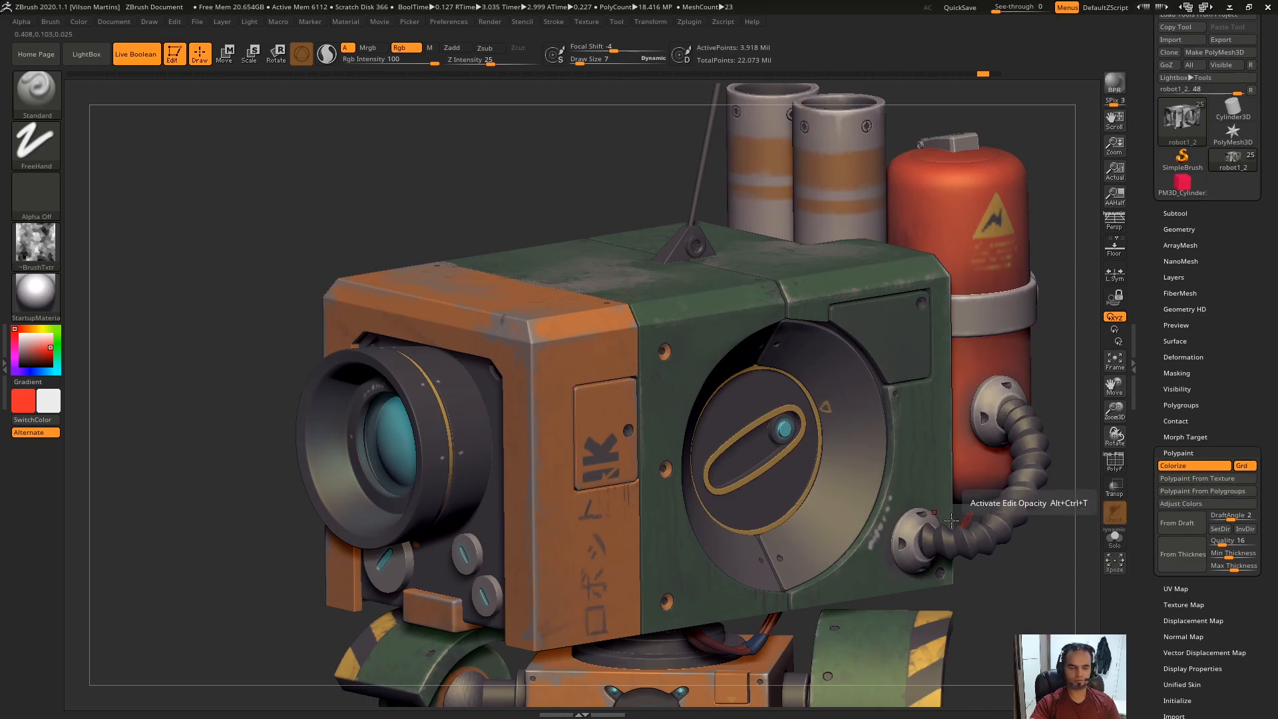
Step: Isolate the box body with PolyFrame on and examine its polygroups from several angles
key("shift+f")
key("shift+alt+s")
right_click_drag(769, 321, 569, 269)
right_click_drag(779, 182, 856, 168)
right_click_drag(566, 306, 538, 365, "ctrl")
right_click_drag(954, 190, 666, 333)
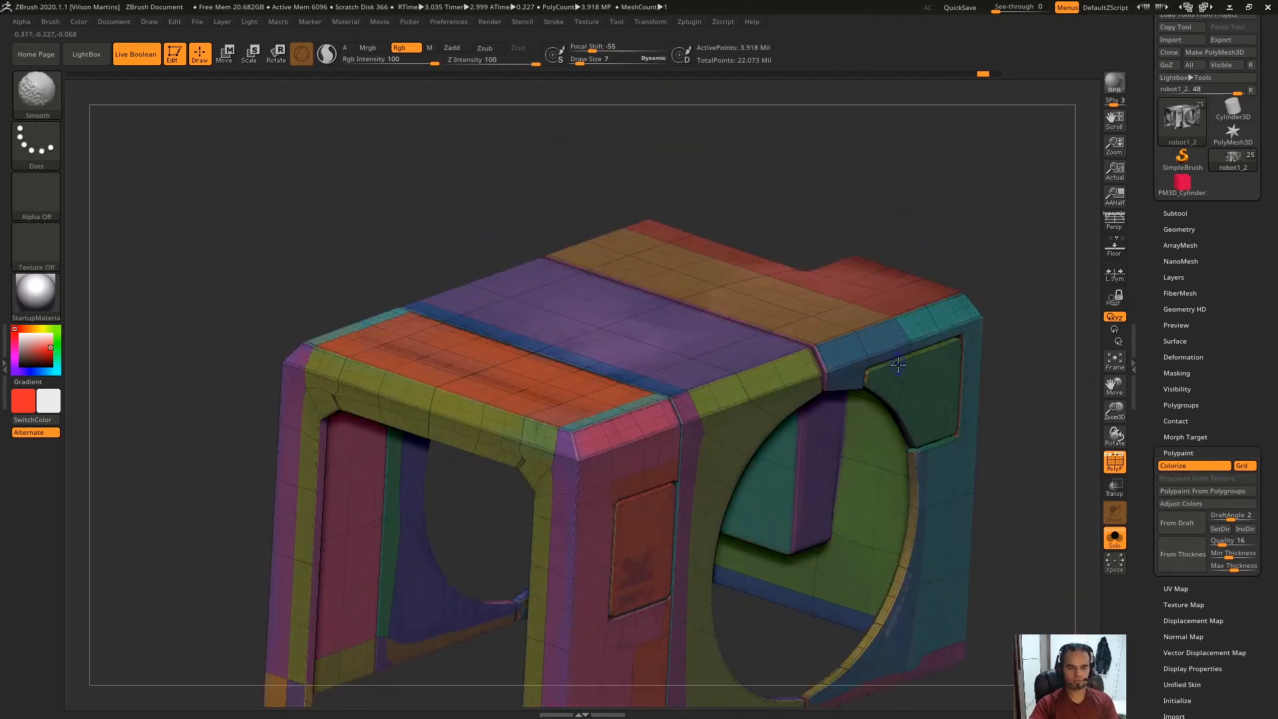
Step: Hide the PolyFrame display and try Polypaint From Polygroups on the isolated box body
key("shift+f")
left_click(1205, 492)
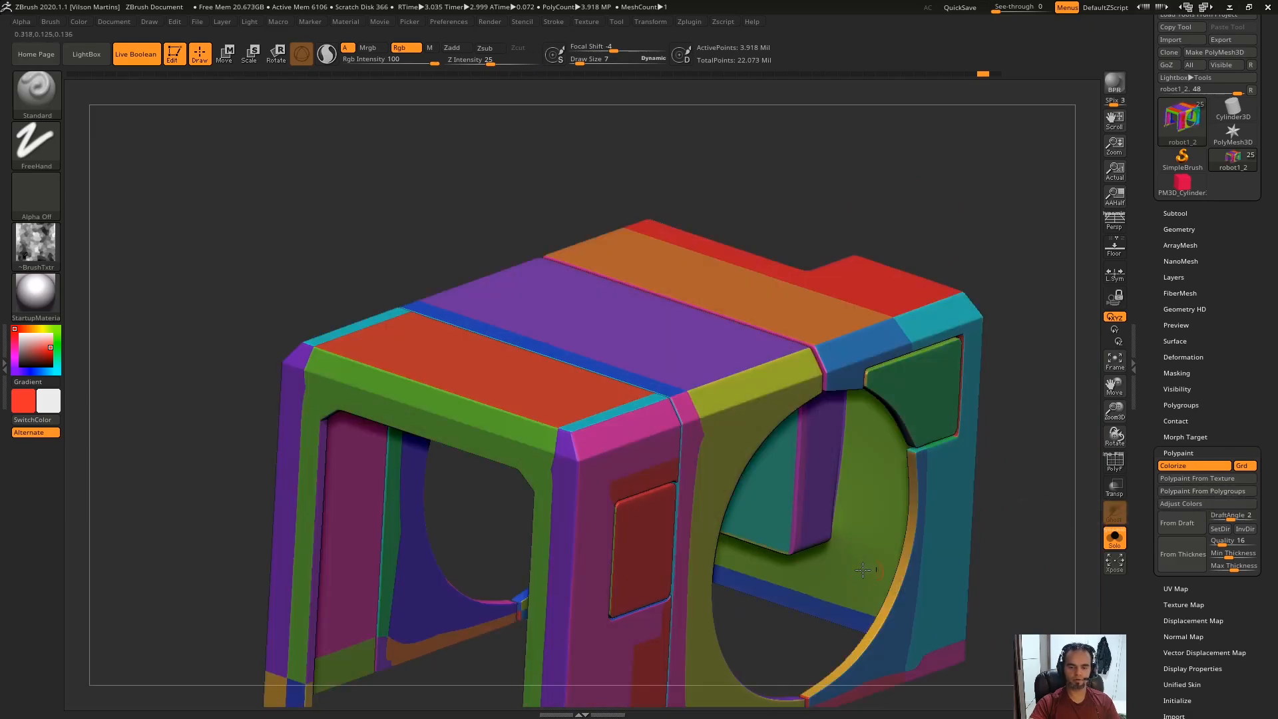
key("f")
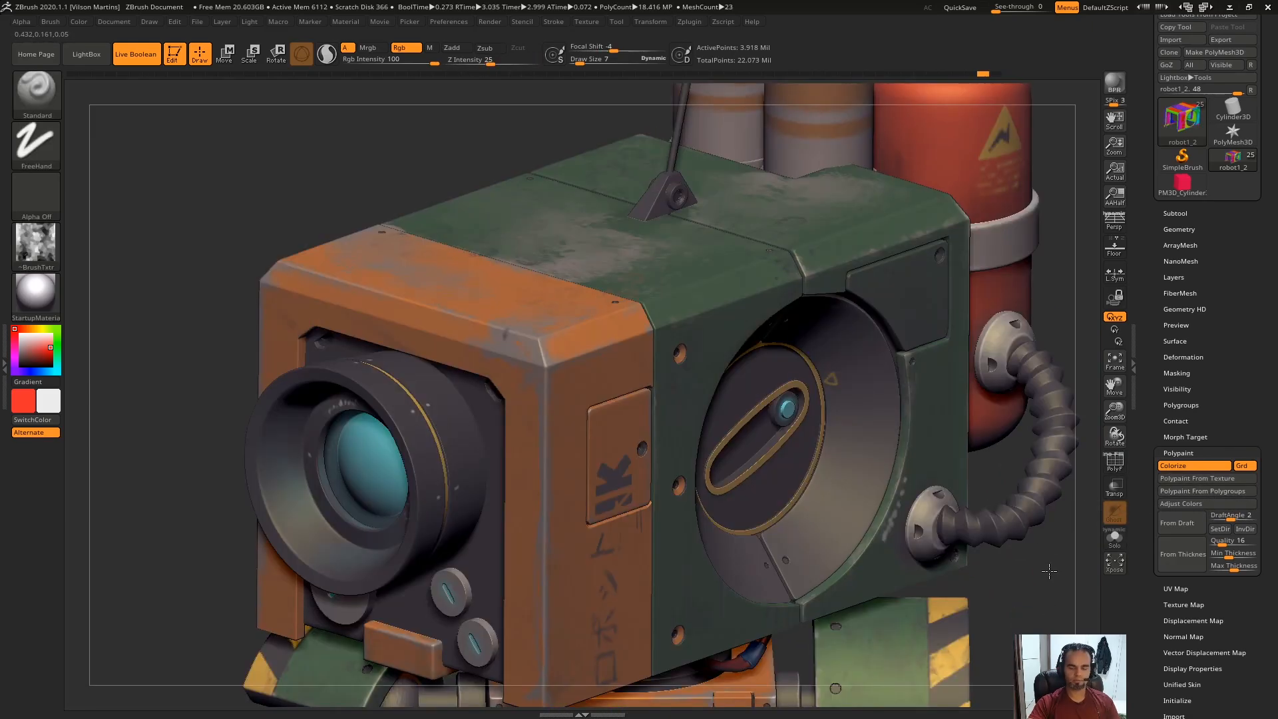
Step: Open Adjust Colors for the box body and set HSV hue to 0.07214, saturation to 0.32023 and intensity to 0.58896
mouse_move(1050, 571)
right_mouse_down("ctrl")
mouse_move(1053, 557)
mouse_move(1057, 566)
right_mouse_up("ctrl")
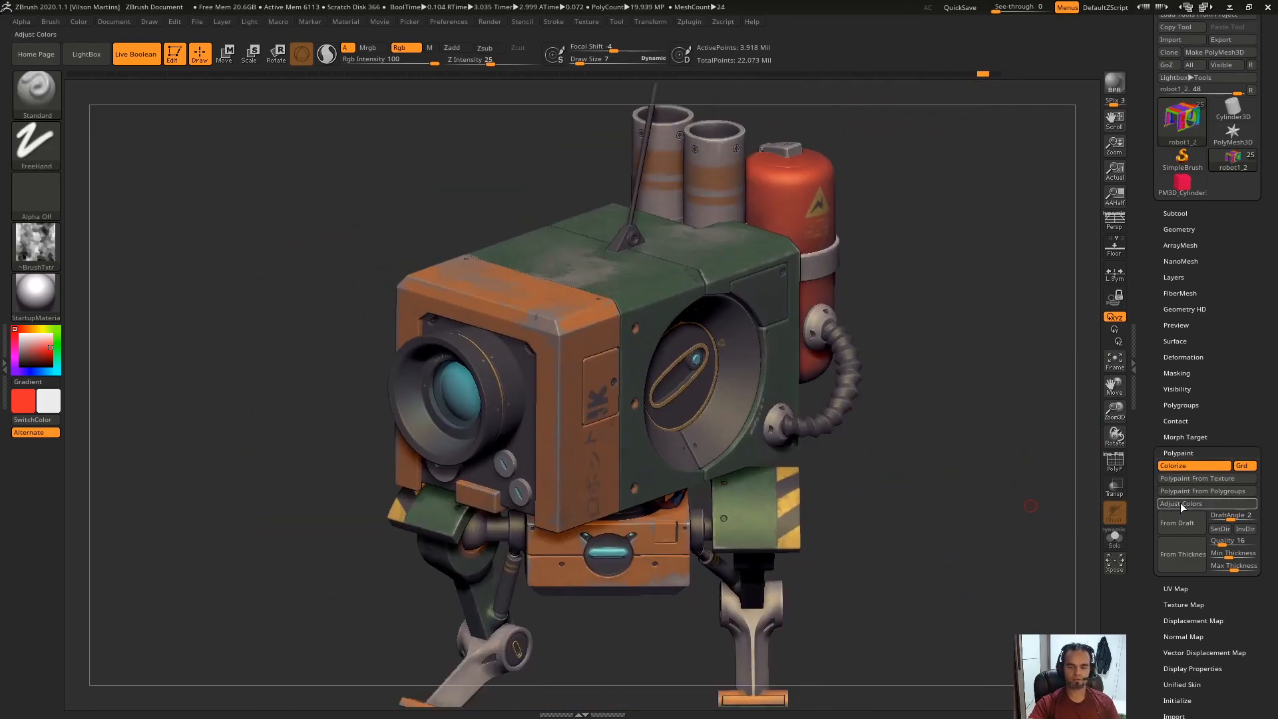
left_click_drag(991, 538, 996, 474)
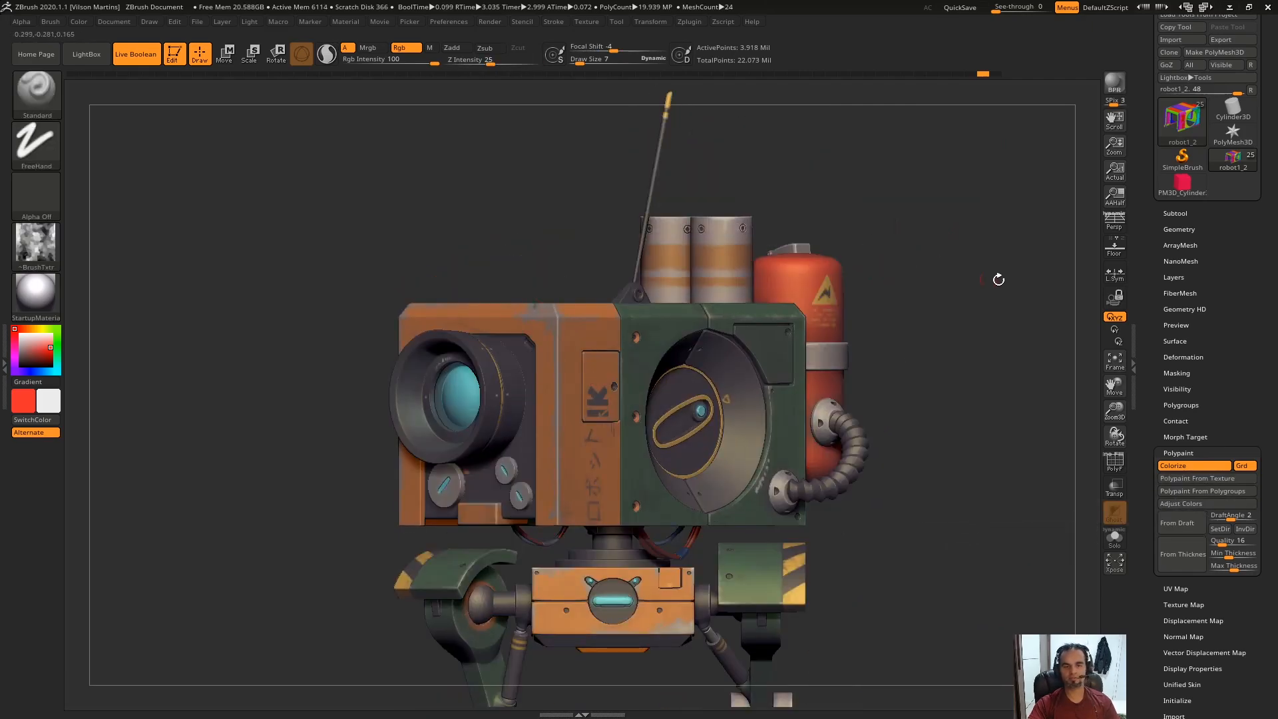
left_click_drag(972, 277, 1032, 301)
left_click(1207, 504)
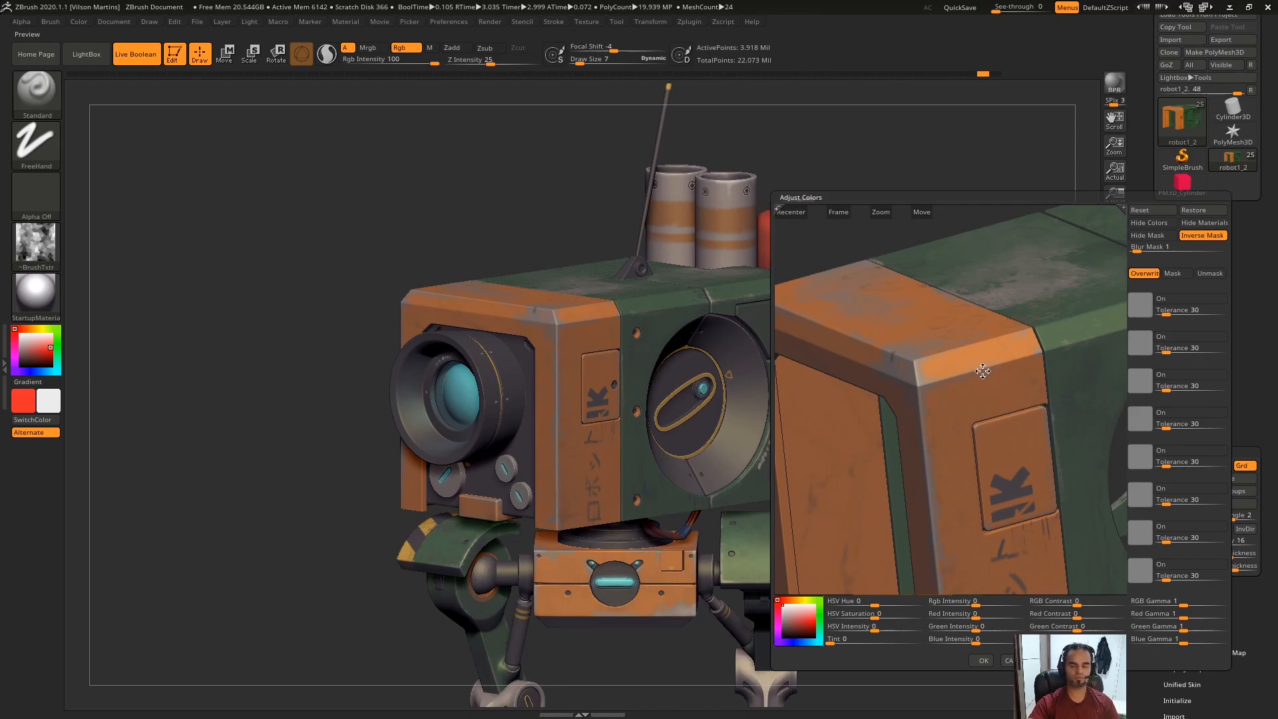
right_click_drag(985, 533, 882, 394, "ctrl")
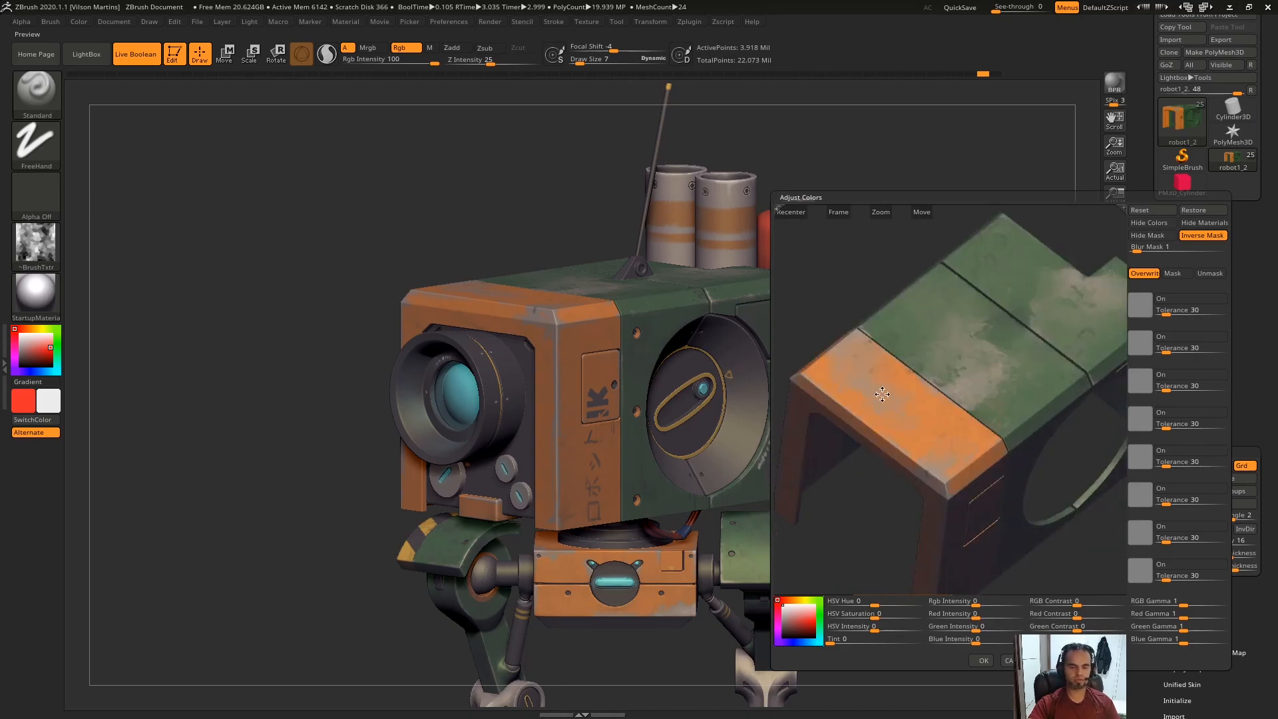
right_click_drag(809, 247, 1070, 337)
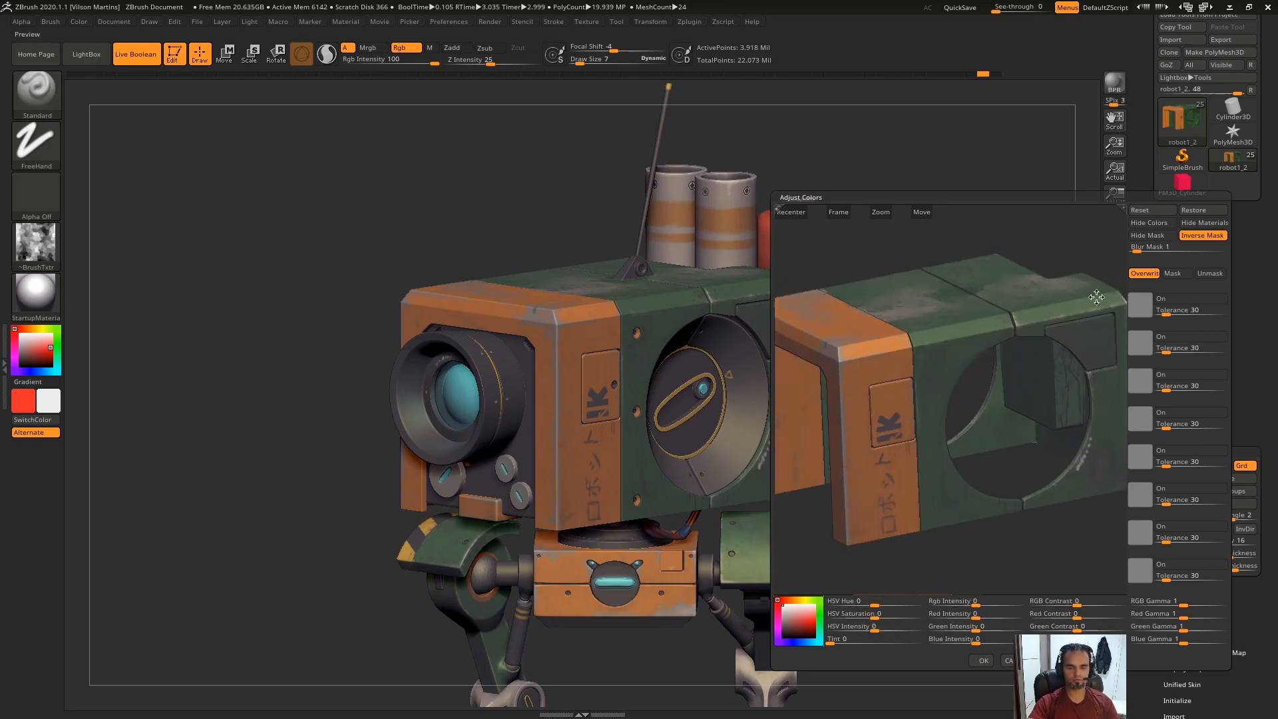
left_click_drag(877, 603, 909, 629)
left_click_drag(999, 247, 1023, 491)
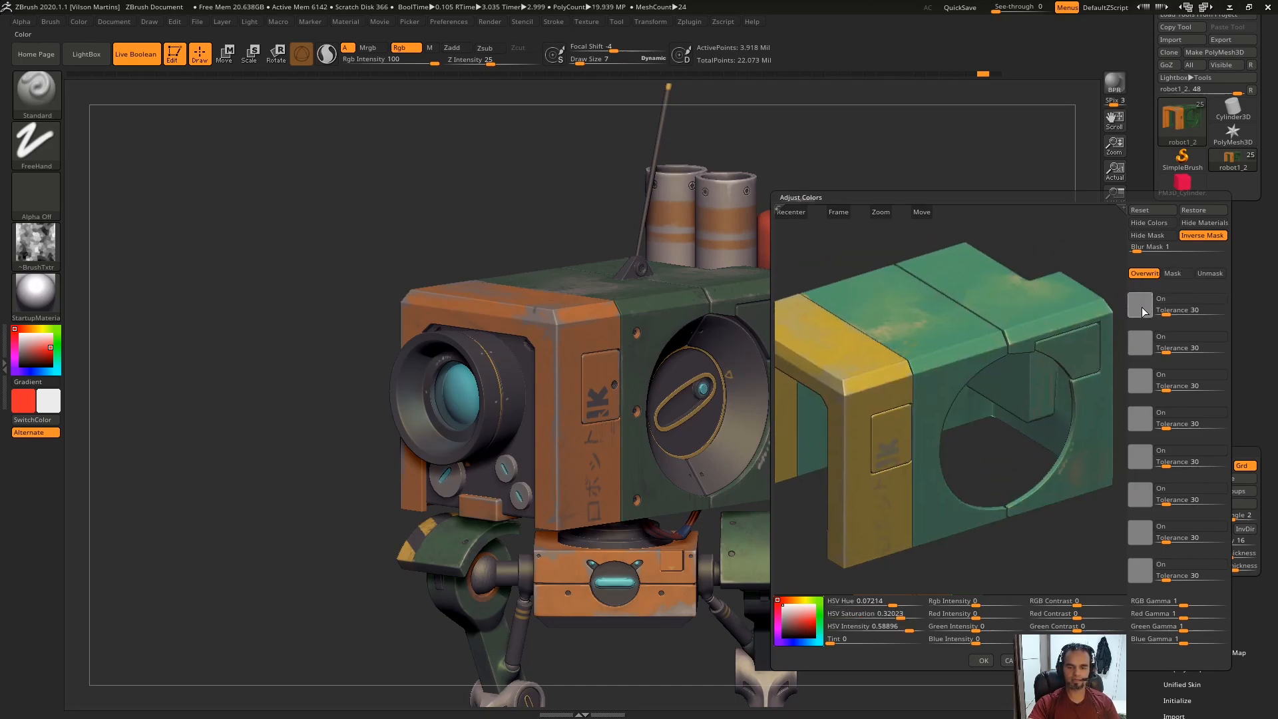
Step: Sample the body's green into the first colour mask slot so the adjustment targets that colour
left_click_drag(1143, 312, 1039, 329)
left_click_drag(1067, 237, 1035, 418, "alt")
left_click_drag(1020, 320, 1020, 448, "alt")
left_click_drag(1045, 271, 1057, 357, "alt")
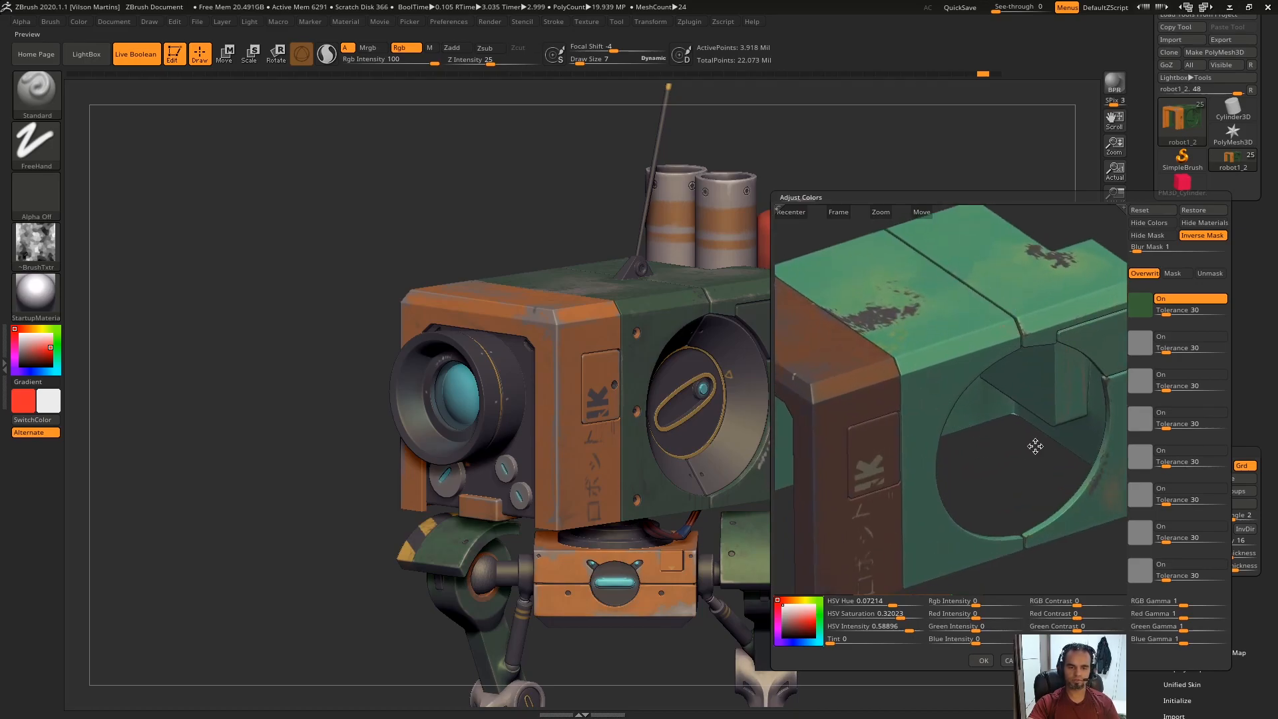
left_click_drag(1027, 478, 1005, 504, "alt")
Step: Refine the green colour mask with a tolerance of 13 and a mask blur of 11
left_click_drag(1163, 313, 1163, 313)
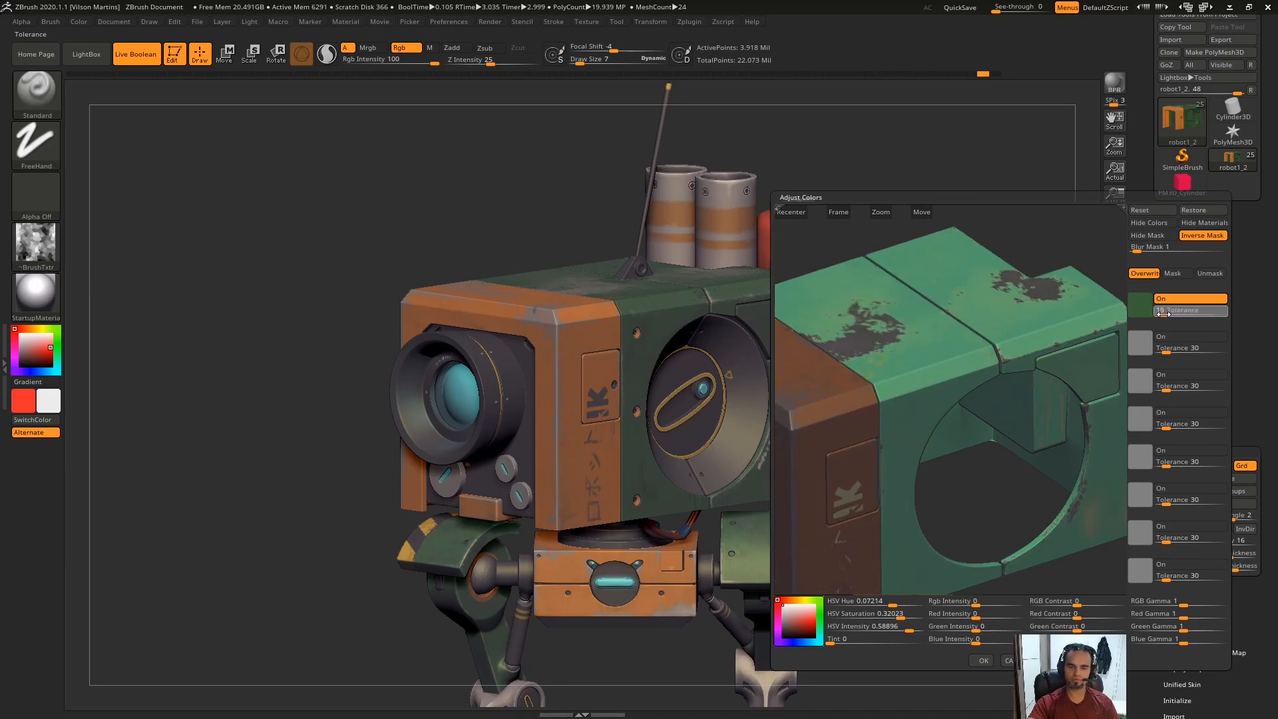
left_click_drag(1142, 248, 1177, 250)
left_click(1174, 250)
left_click(1161, 314)
Step: Try applying the colour adjustment to the box body with an HSV hue of 0.31876, turning the green panels blue
left_click_drag(894, 604, 992, 605)
left_click(983, 661)
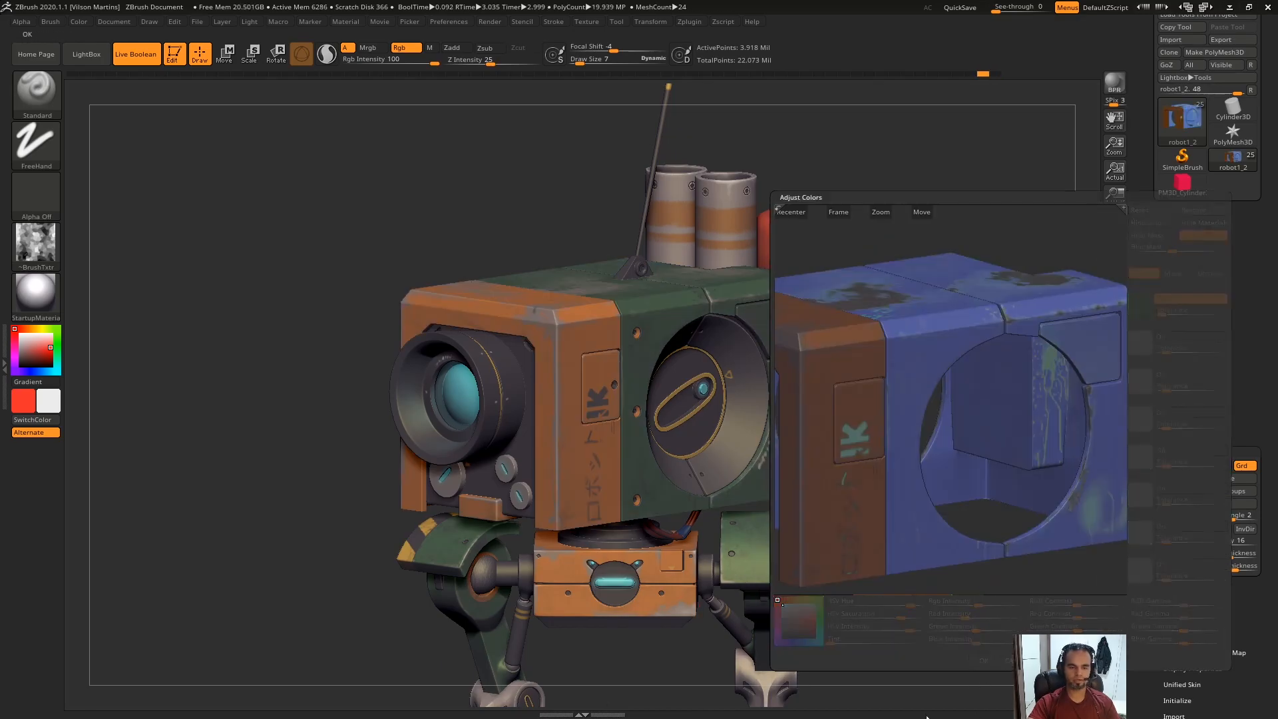
left_click_drag(945, 279, 975, 274)
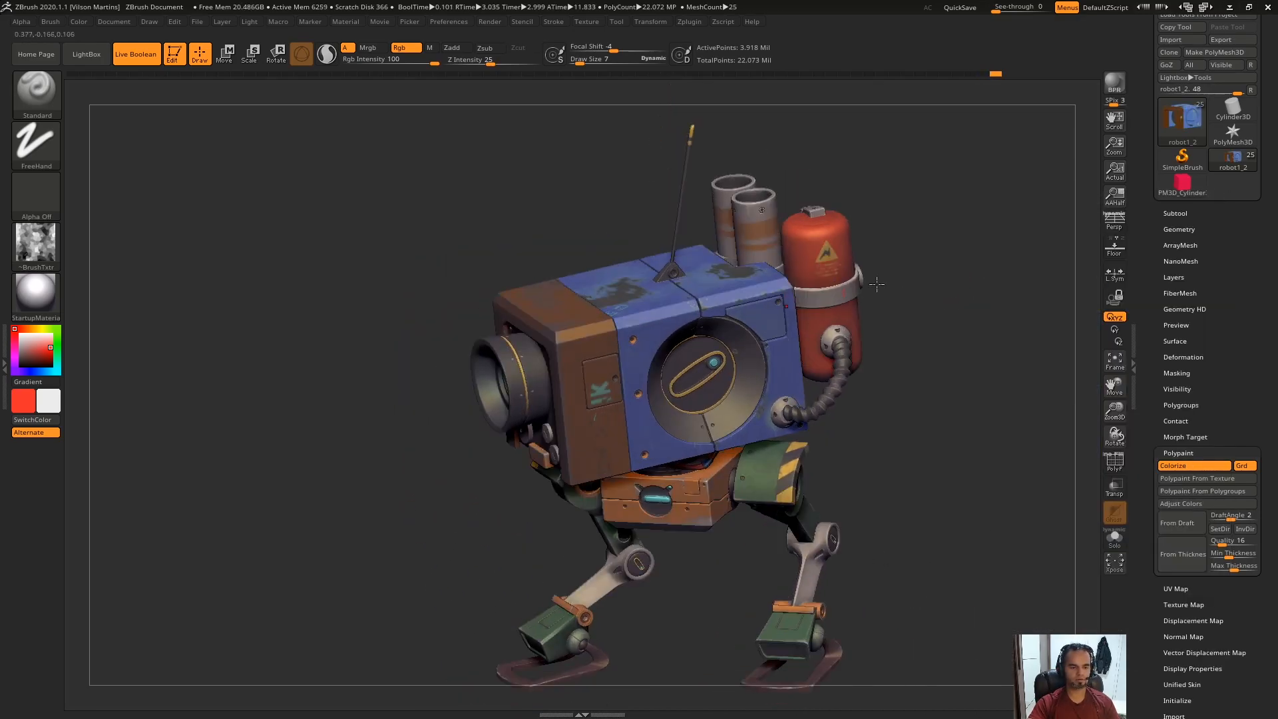
mouse_move(965, 319)
left_mouse_down()
mouse_move(845, 268)
mouse_move(977, 280)
mouse_move(1036, 269)
mouse_move(941, 442)
left_mouse_up()
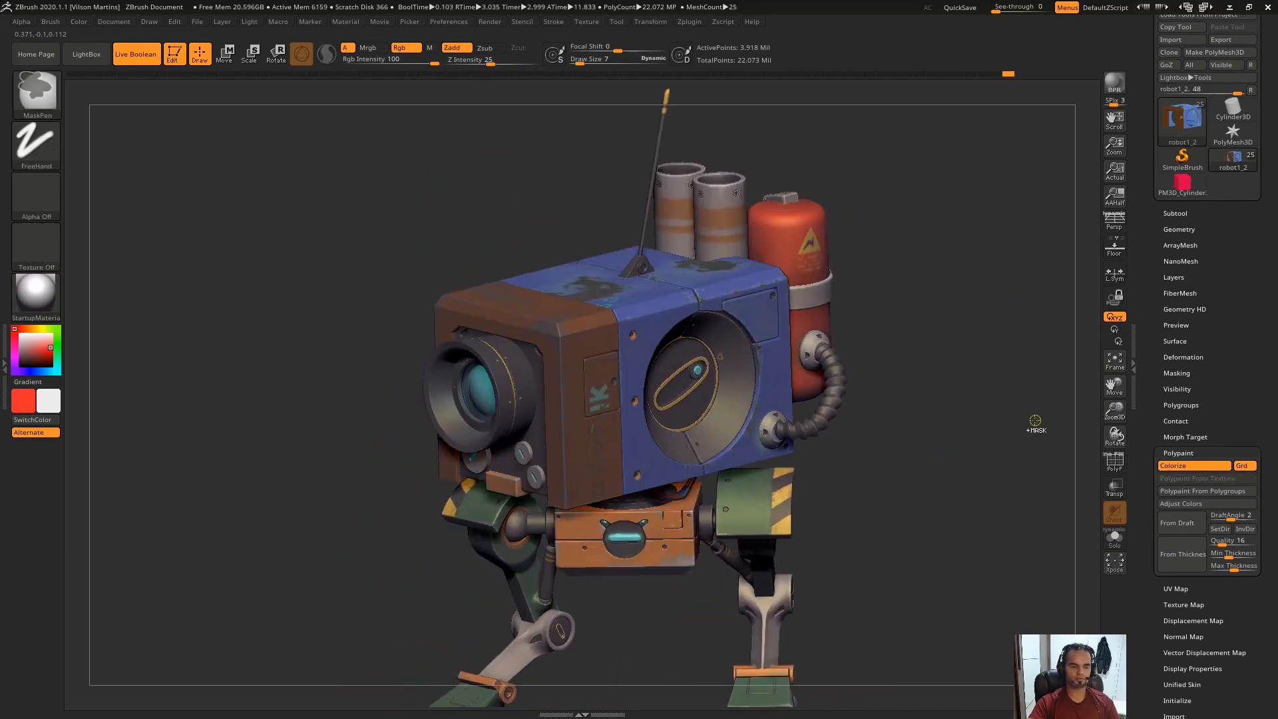
key("ctrl+z")
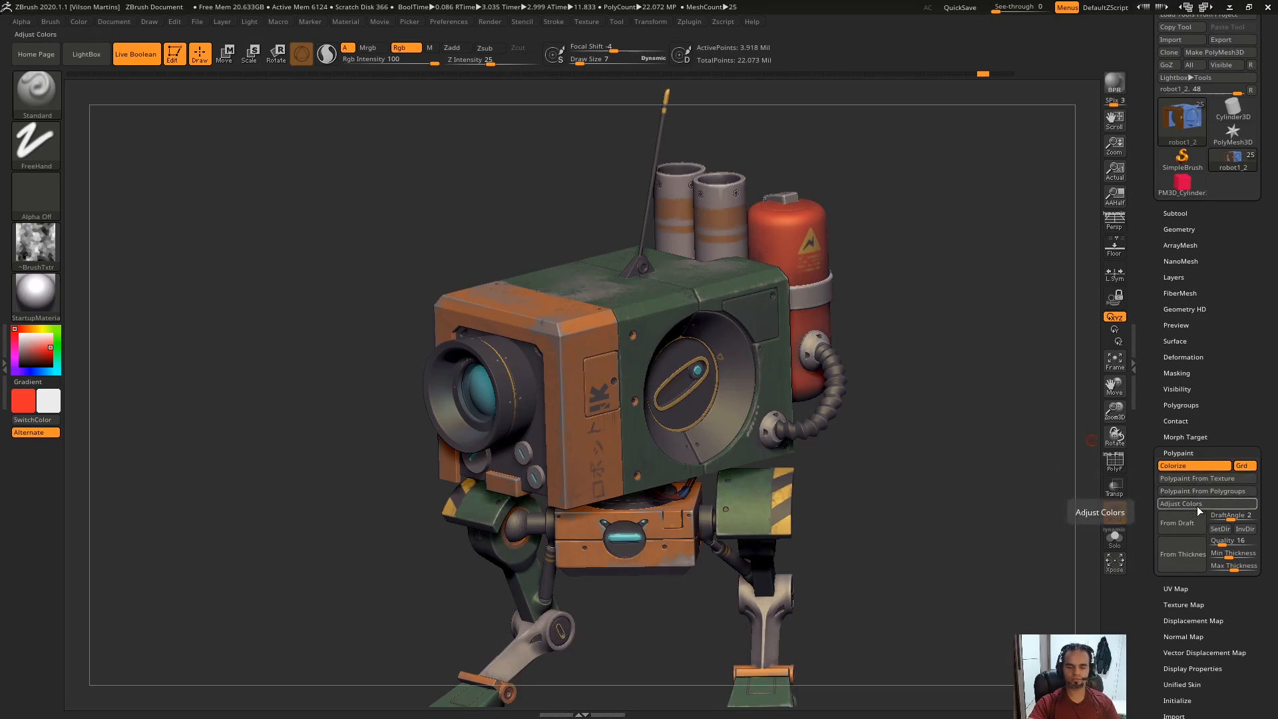
Step: Reopen Adjust Colors for the box body and shift the masked green panels' HSV hue to 0.17814
left_click(1113, 533)
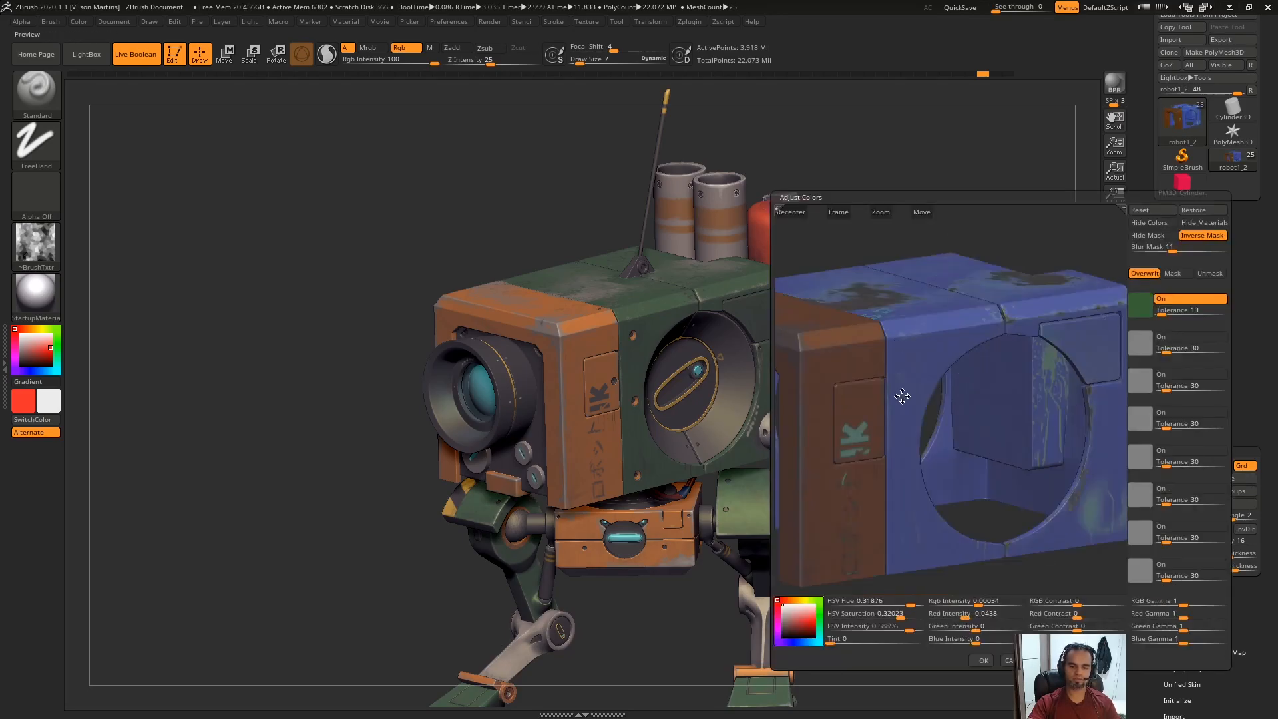
scroll(902, 396, "down", 3)
left_click_drag(1093, 285, 1052, 293)
left_click_drag(895, 603, 882, 604)
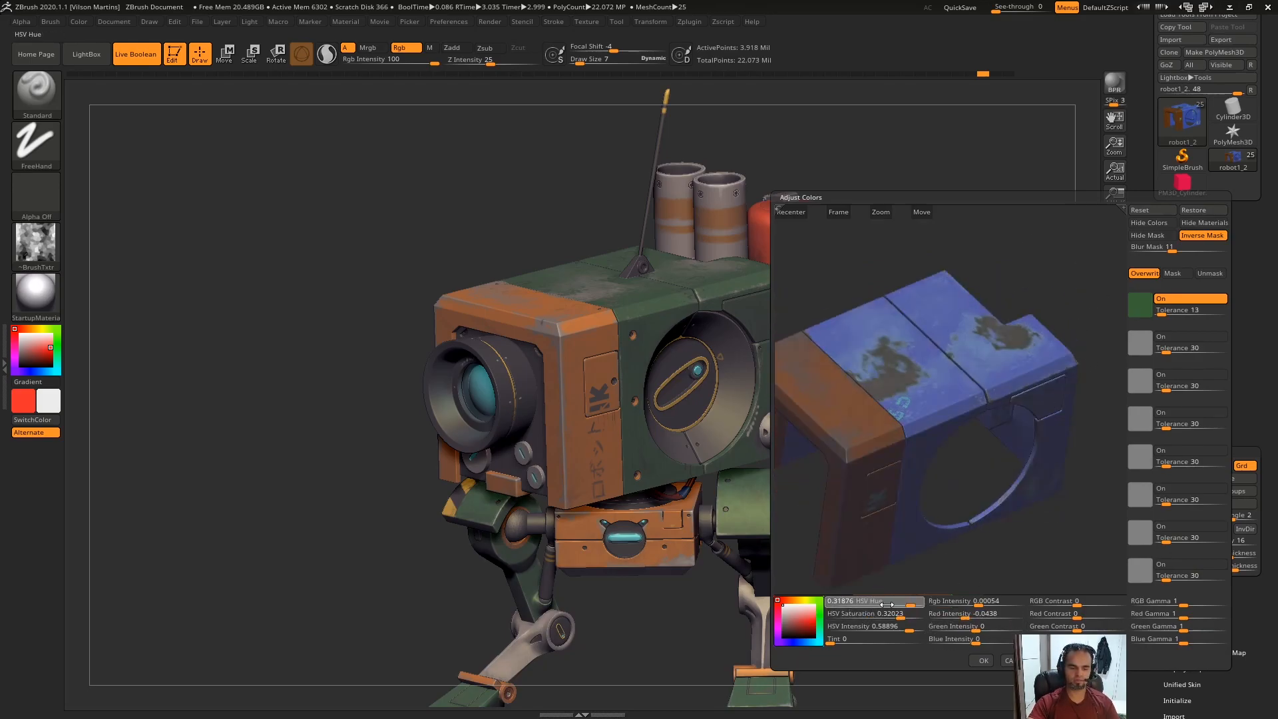
left_click_drag(1055, 301, 1116, 225)
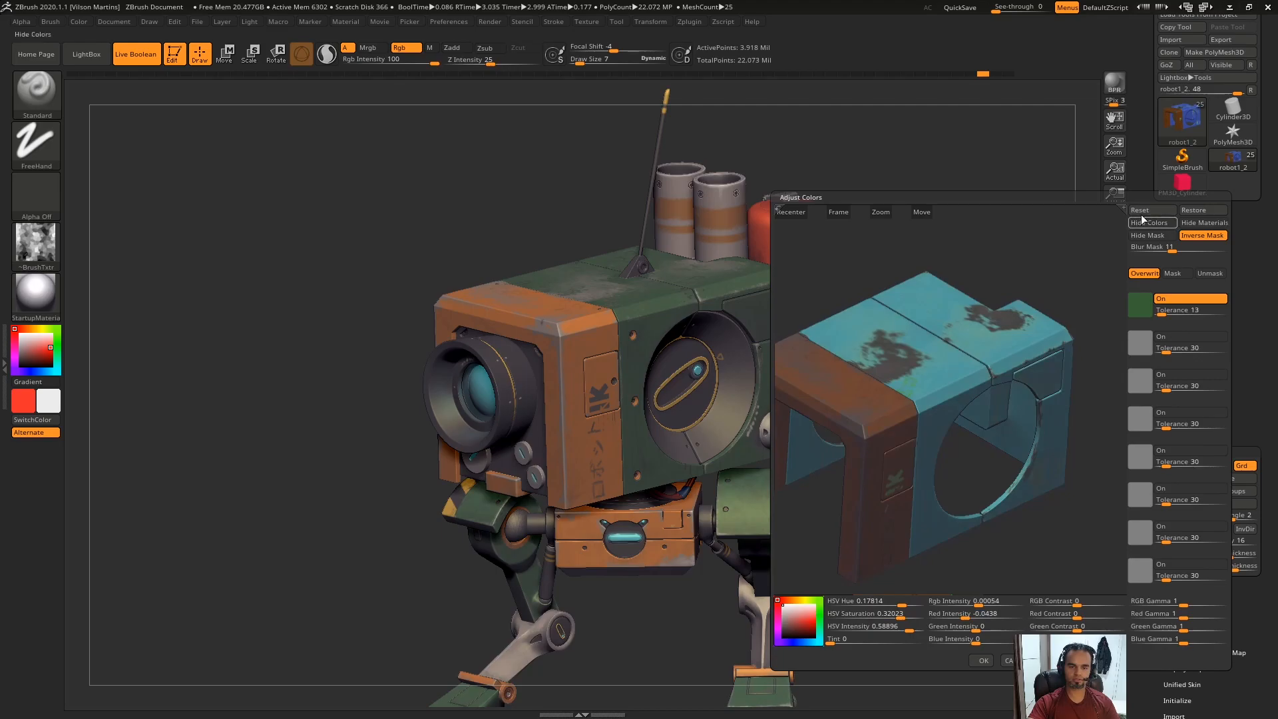
Step: Reset the adjustments and target the body's orange and green in two colour mask slots with HSV hue 0.07214 and saturation 0.05053
left_click(1140, 210)
left_click_drag(1030, 284, 1064, 562)
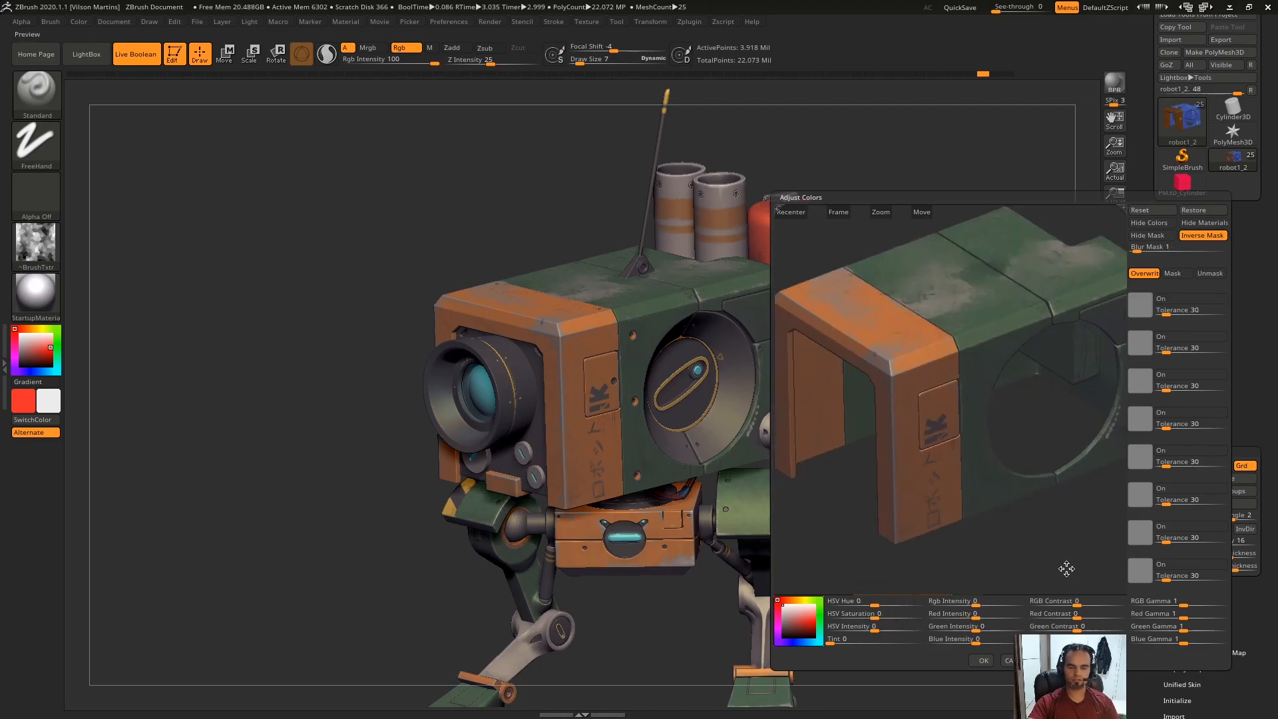
left_click(919, 373)
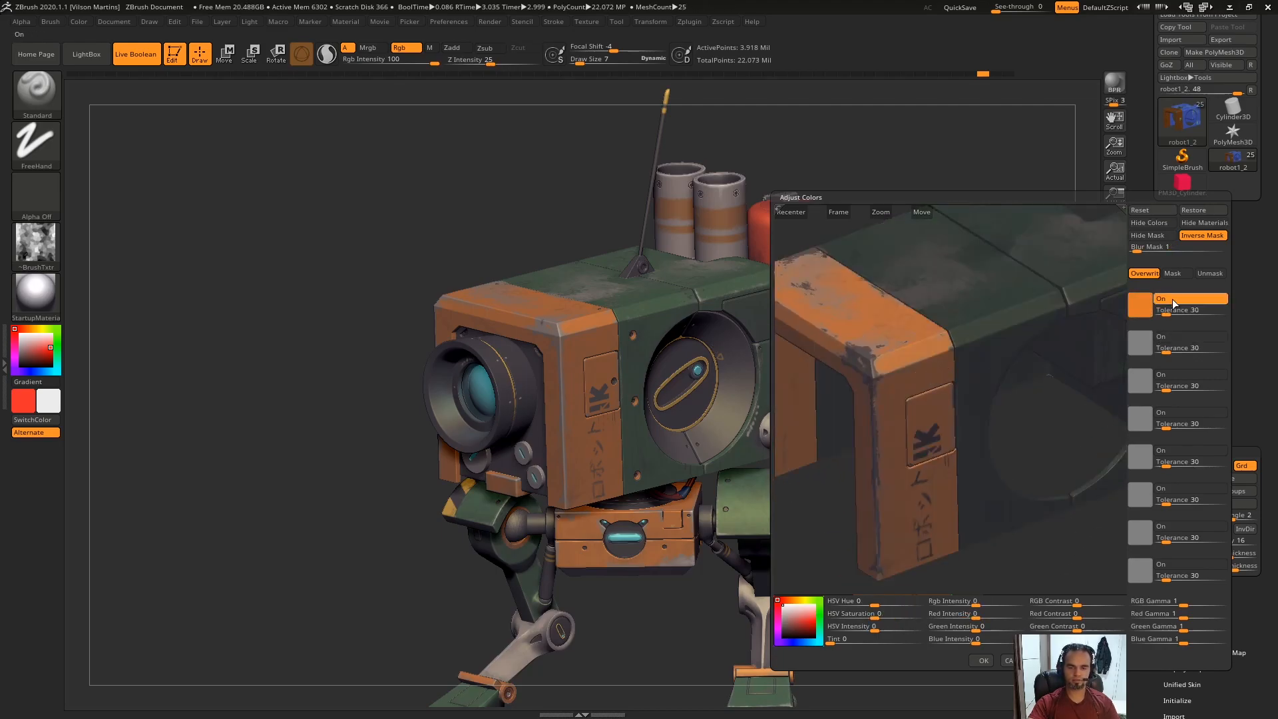
left_click(1009, 328)
left_click_drag(930, 583, 1058, 419)
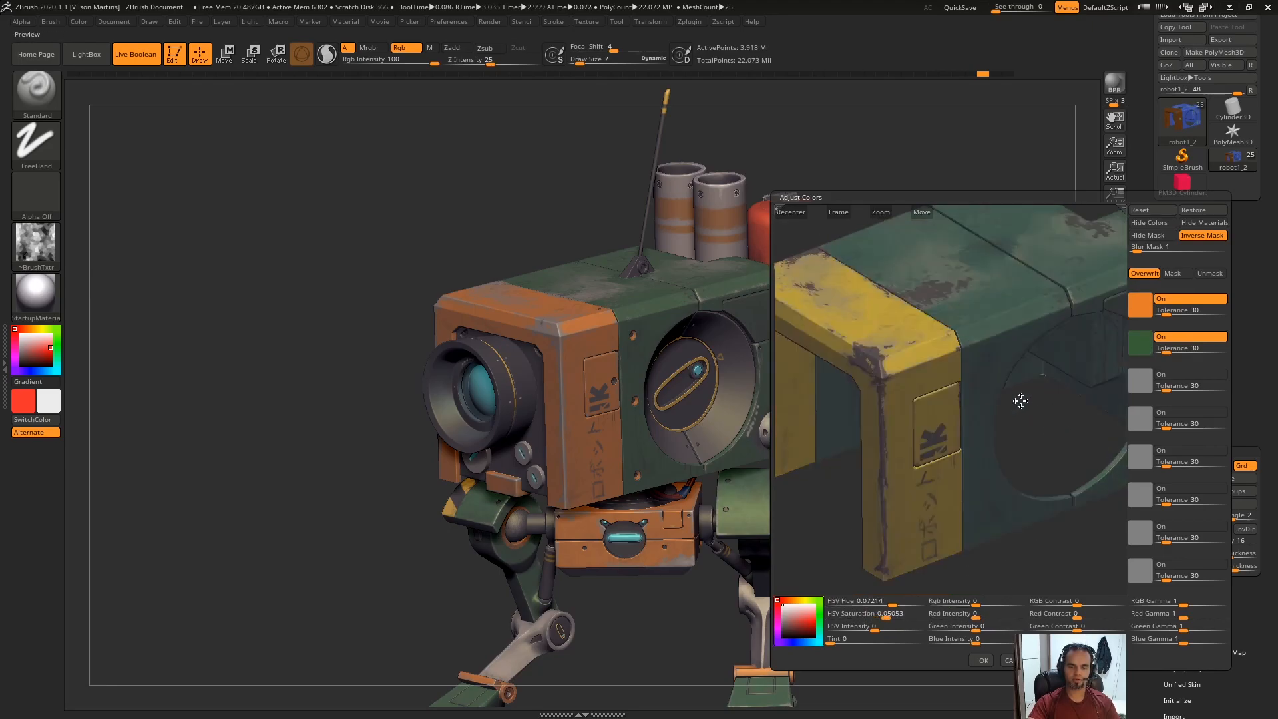
Step: Compare the orange and green colour masks by toggling their slots off and on, then apply the adjustment to the box body
left_click(1174, 301)
left_click(1178, 339)
left_click(1176, 300)
left_click(1177, 339)
left_click_drag(1065, 415, 1063, 427)
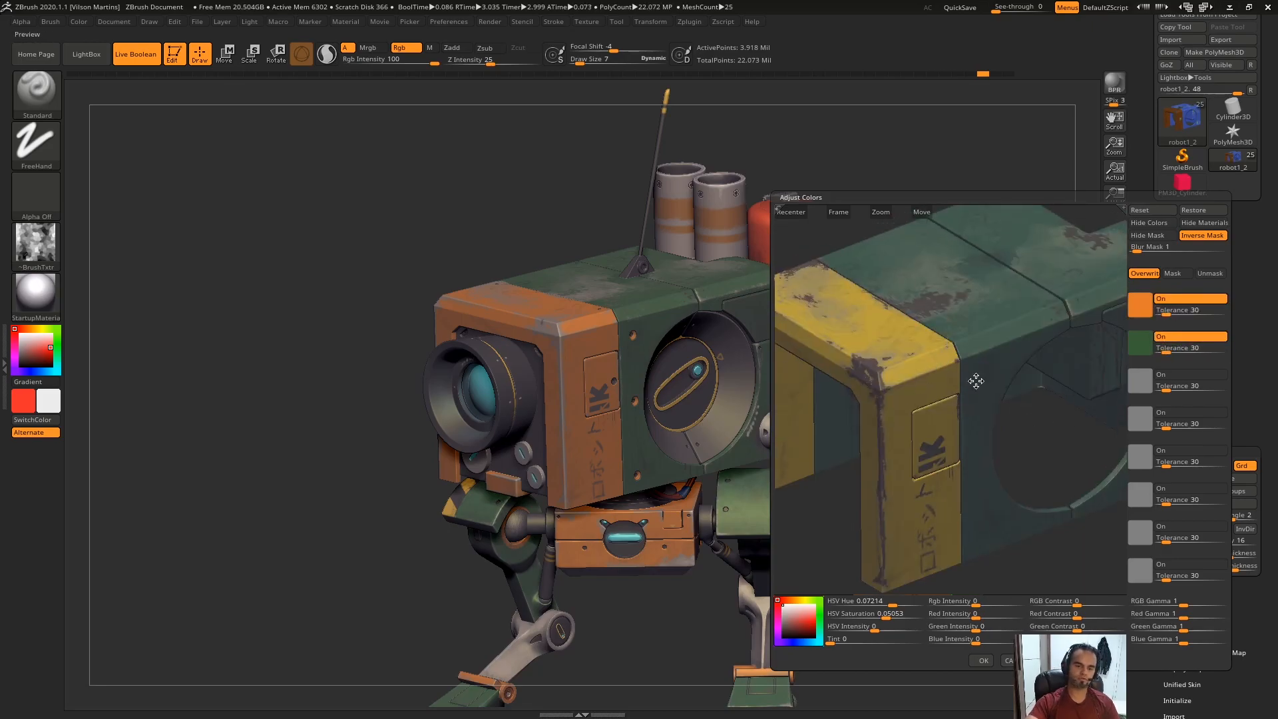
left_click(1176, 337)
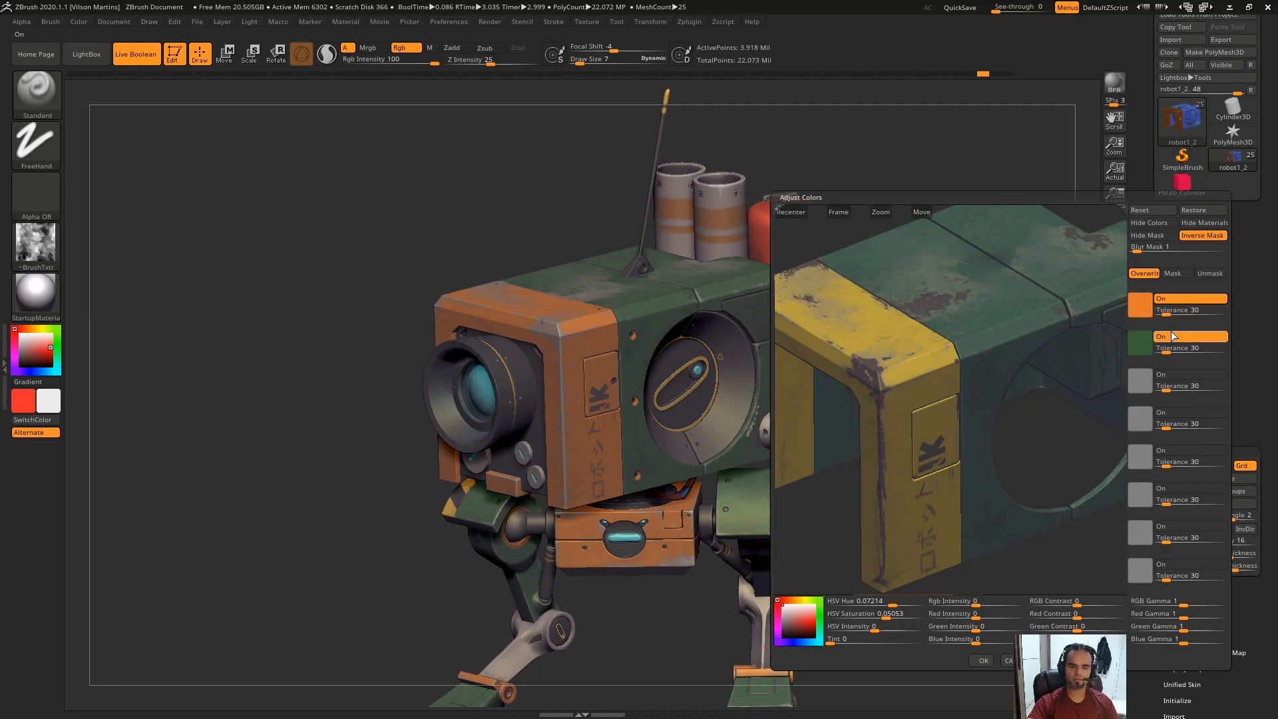
left_click(983, 661)
left_click_drag(506, 412, 442, 545)
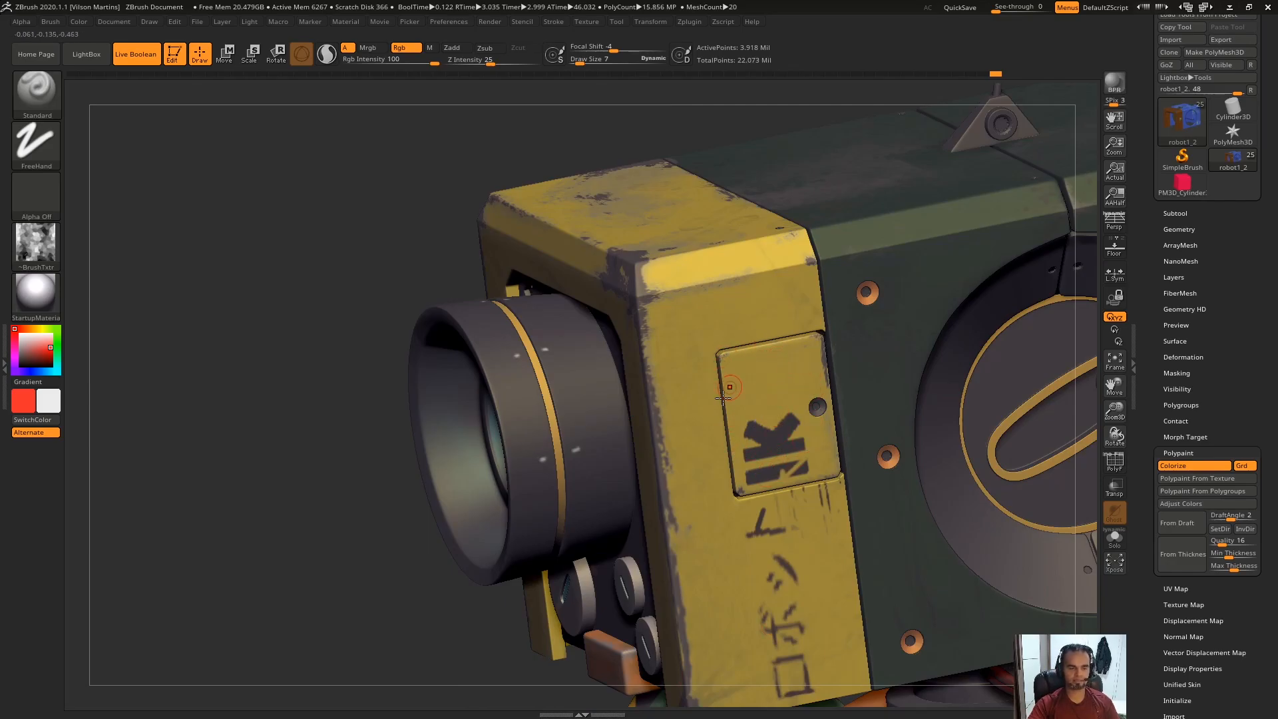
Step: Undo the body's recolouring and mask only the small rectangular panel on the orange front section using the Transpose line
key("w")
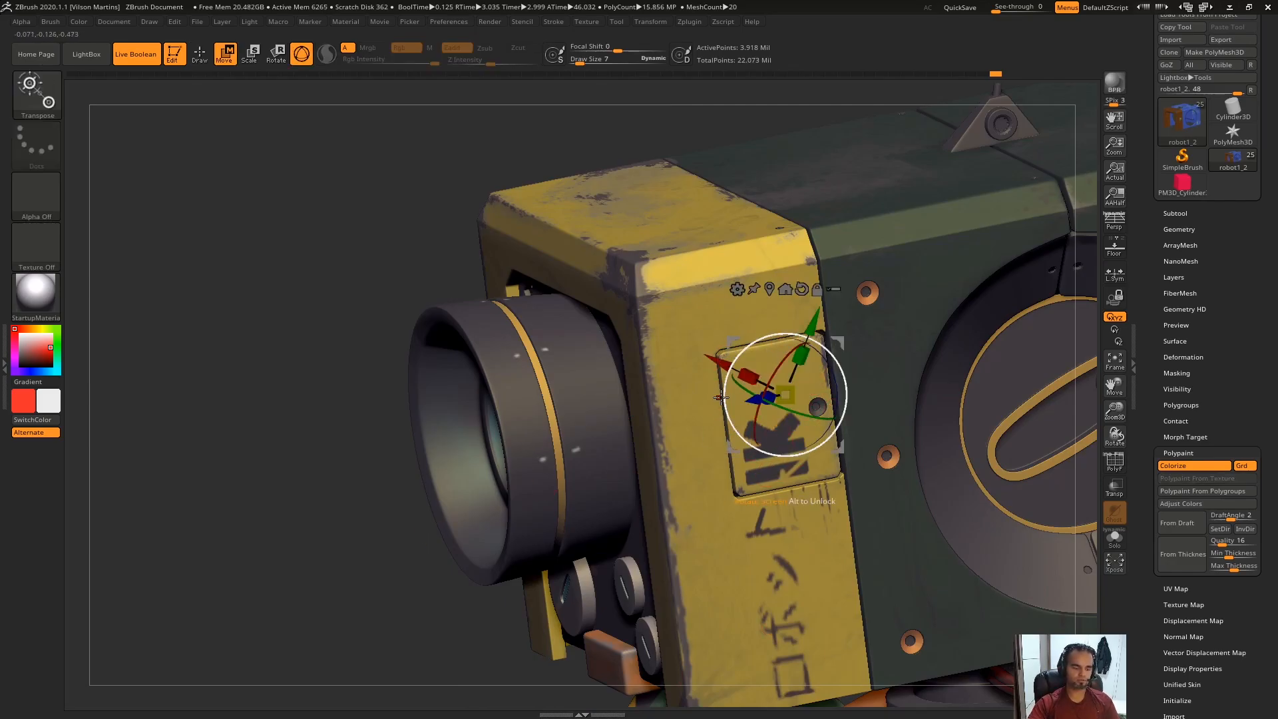
key("ctrl+z")
left_click_drag(288, 539, 342, 625, "ctrl")
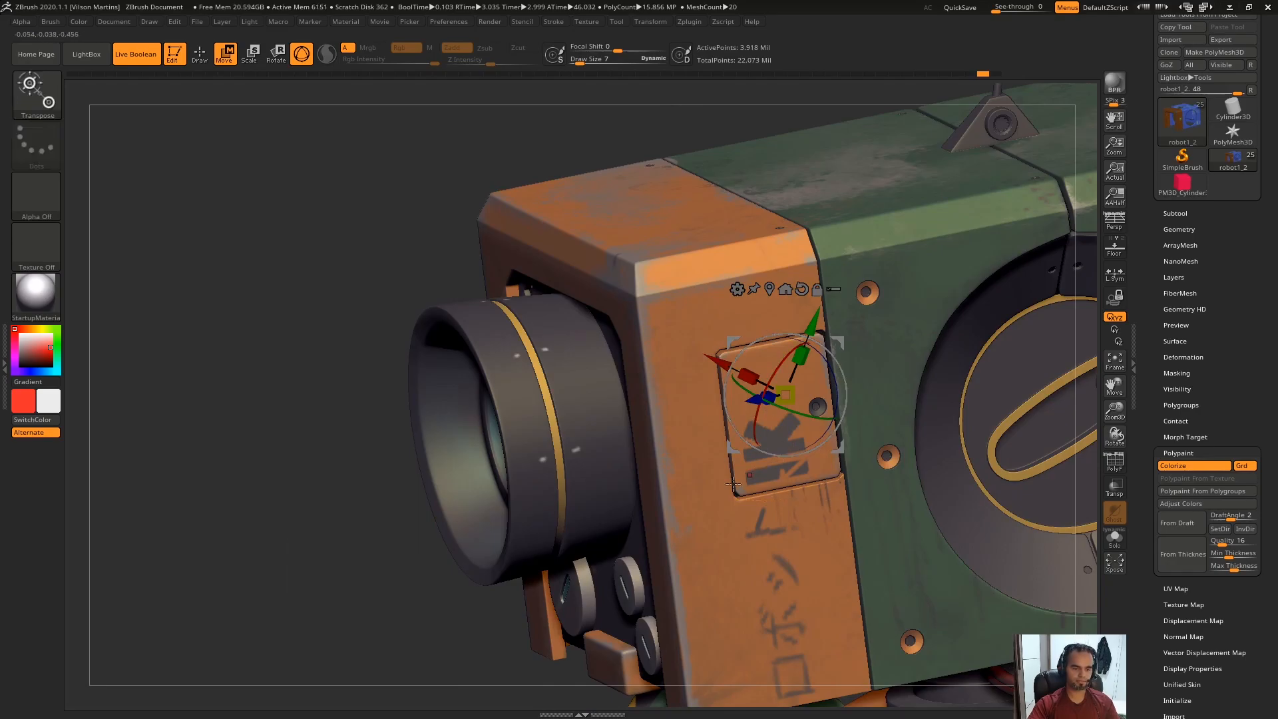
key("y")
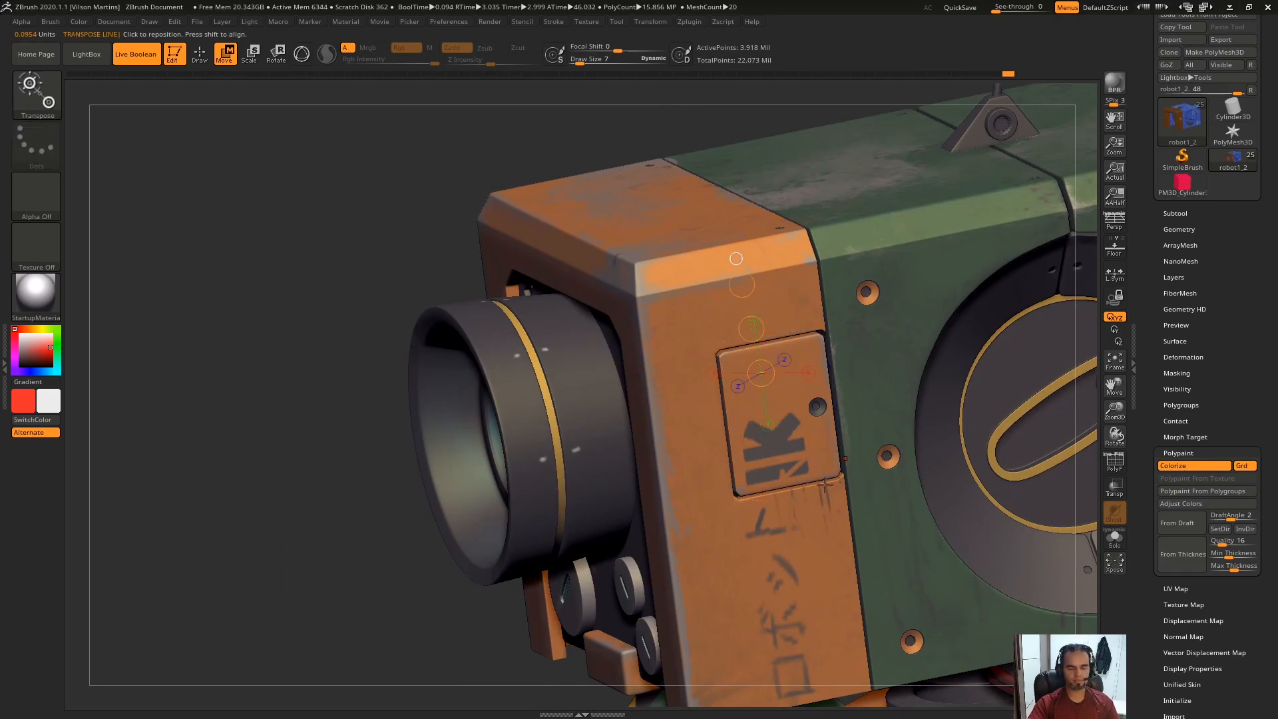
left_click(789, 390, "ctrl")
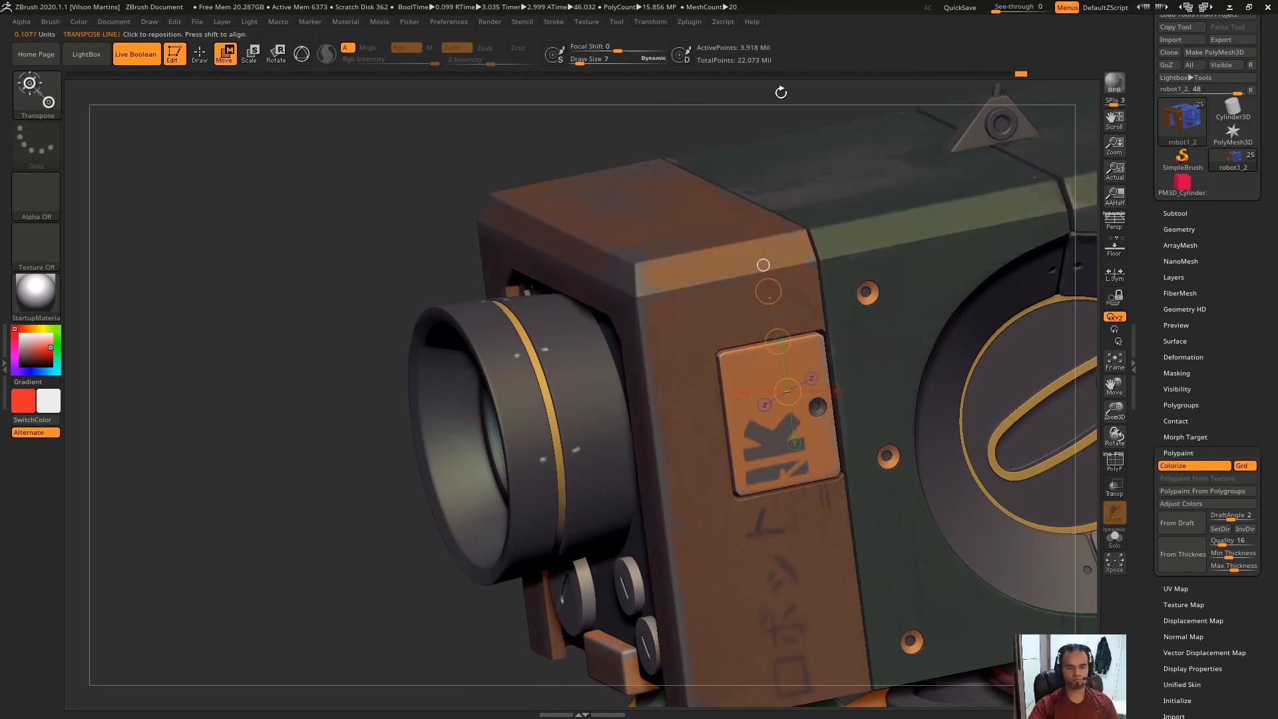
left_click(401, 702, "ctrl")
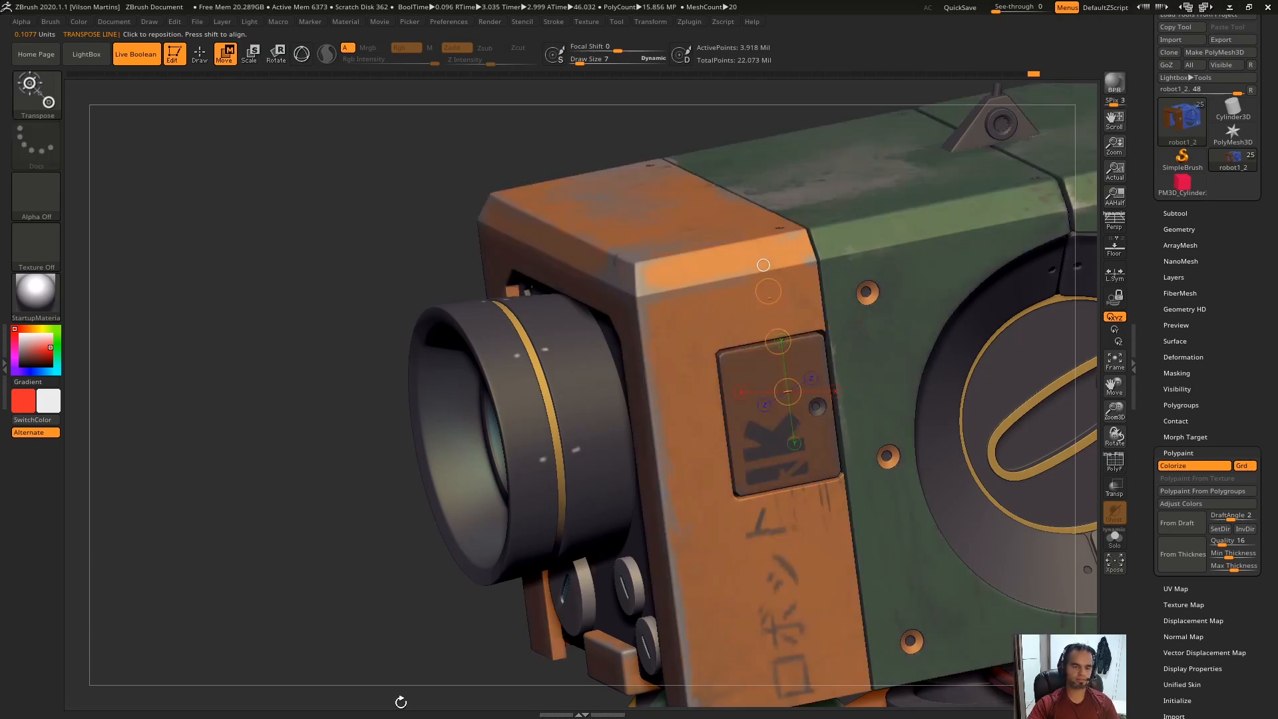
Step: In Adjust Colors, target the sampled orange and set HSV hue to 0.0844, saturation to 1 and intensity to -0.01352
left_click(1191, 504)
left_click_drag(1015, 446, 1096, 433)
left_click_drag(872, 601, 900, 603)
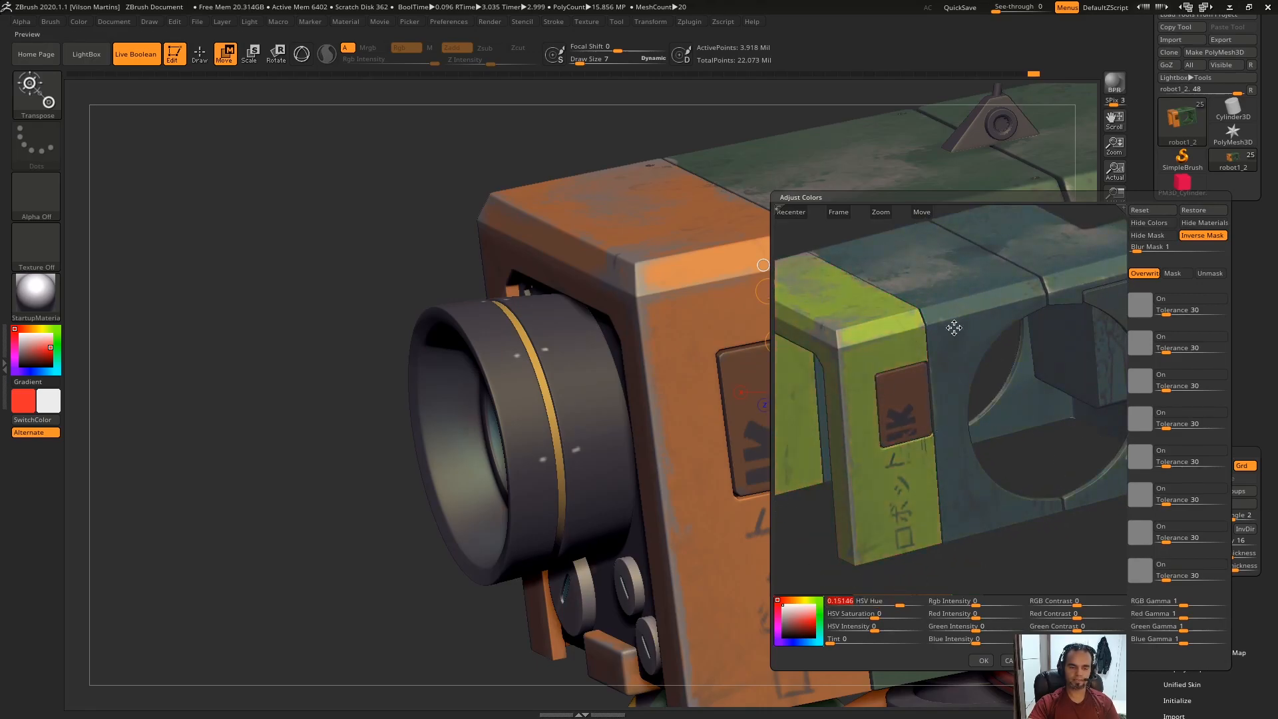
left_click_drag(1047, 456, 982, 465)
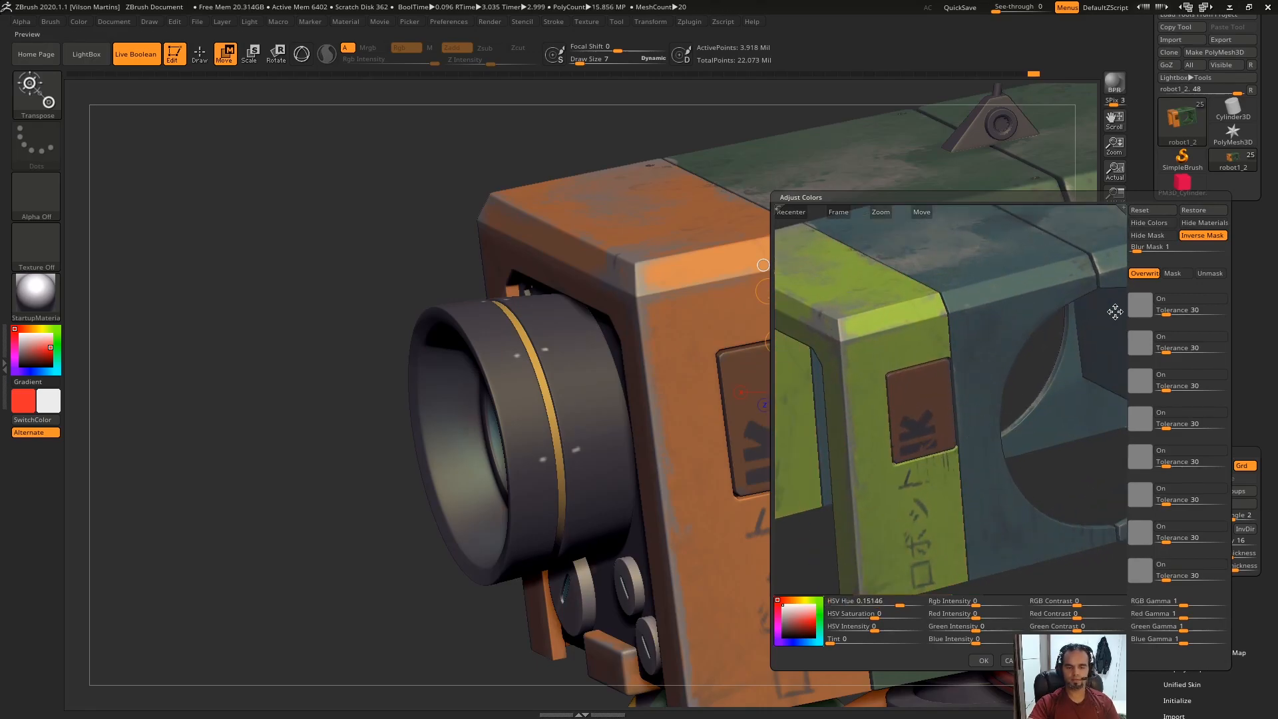
left_click_drag(1148, 308, 926, 383)
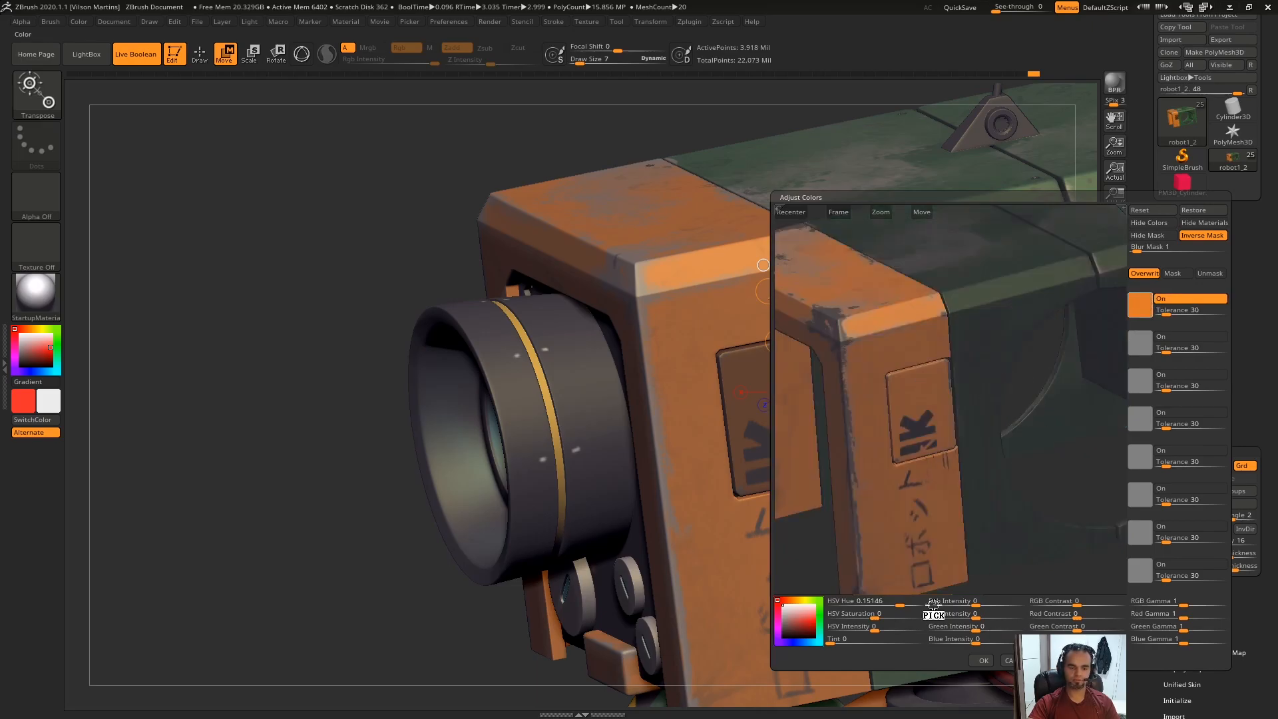
left_click_drag(873, 616, 923, 617)
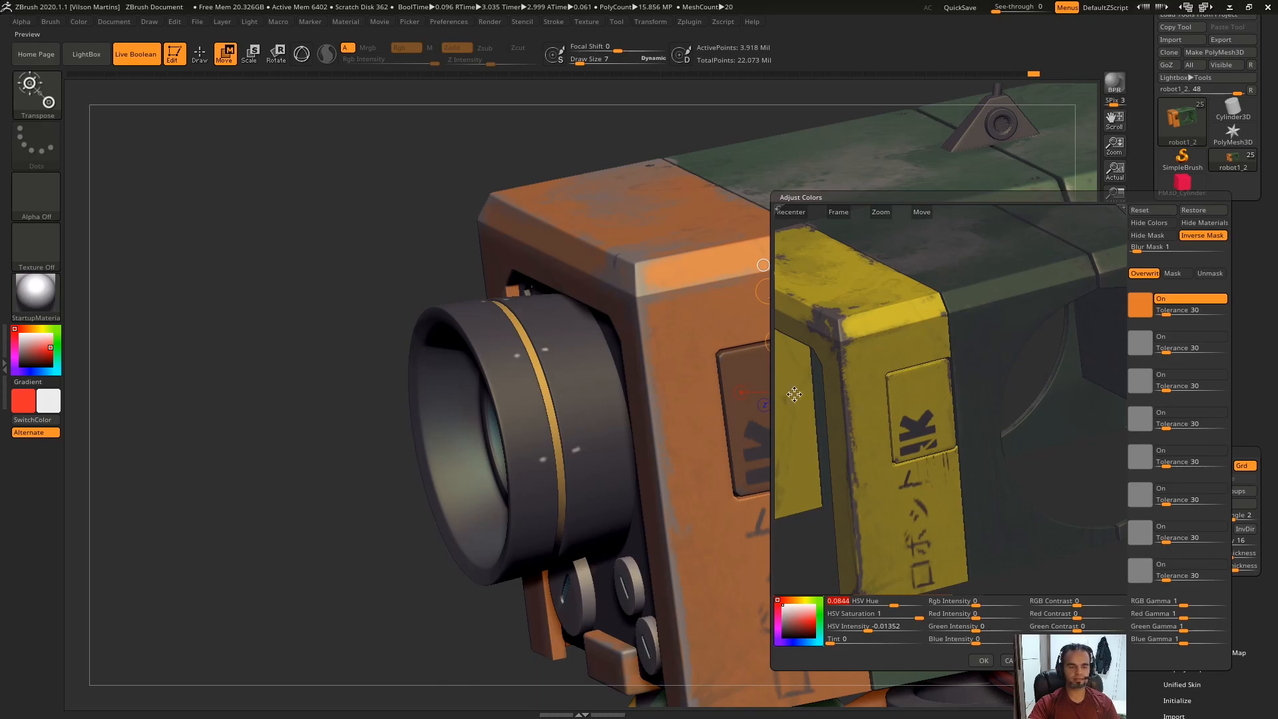
key("Print")
left_click_drag(1069, 319, 1253, 242)
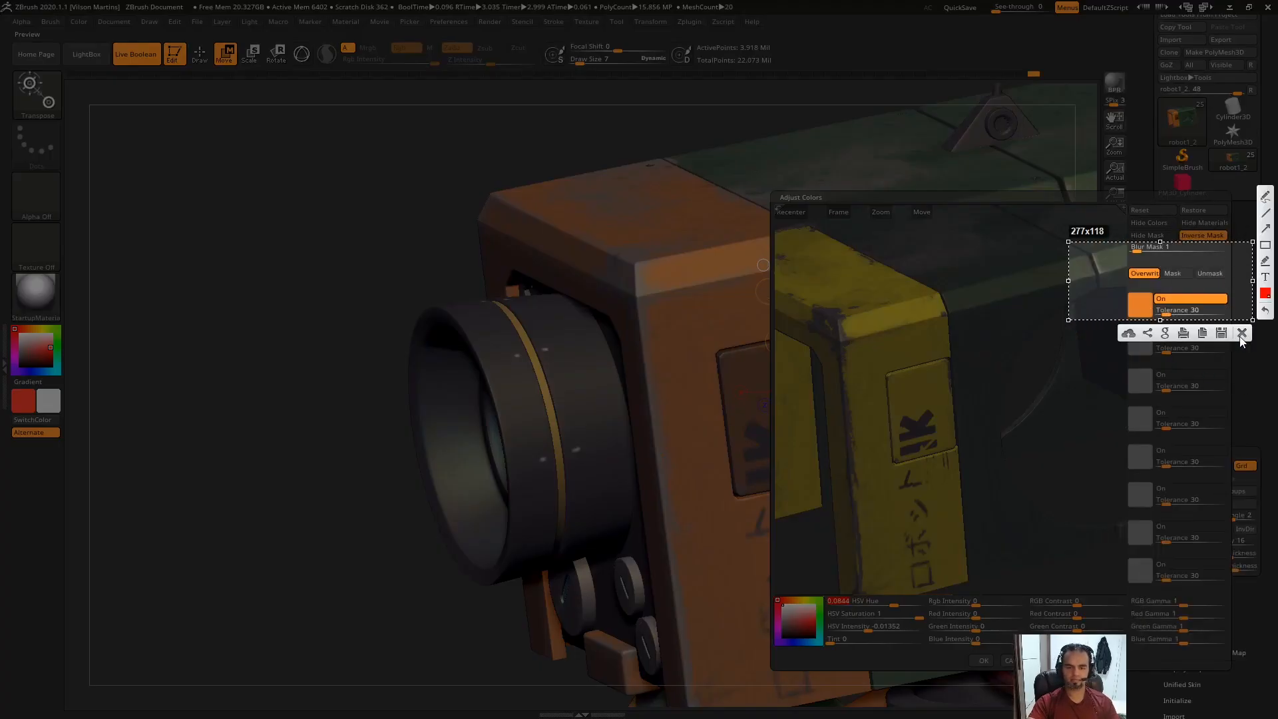
mouse_move(1166, 264)
left_mouse_down()
mouse_move(1132, 256)
mouse_move(1175, 260)
mouse_move(1184, 293)
mouse_move(1175, 261)
left_mouse_up()
key("Escape")
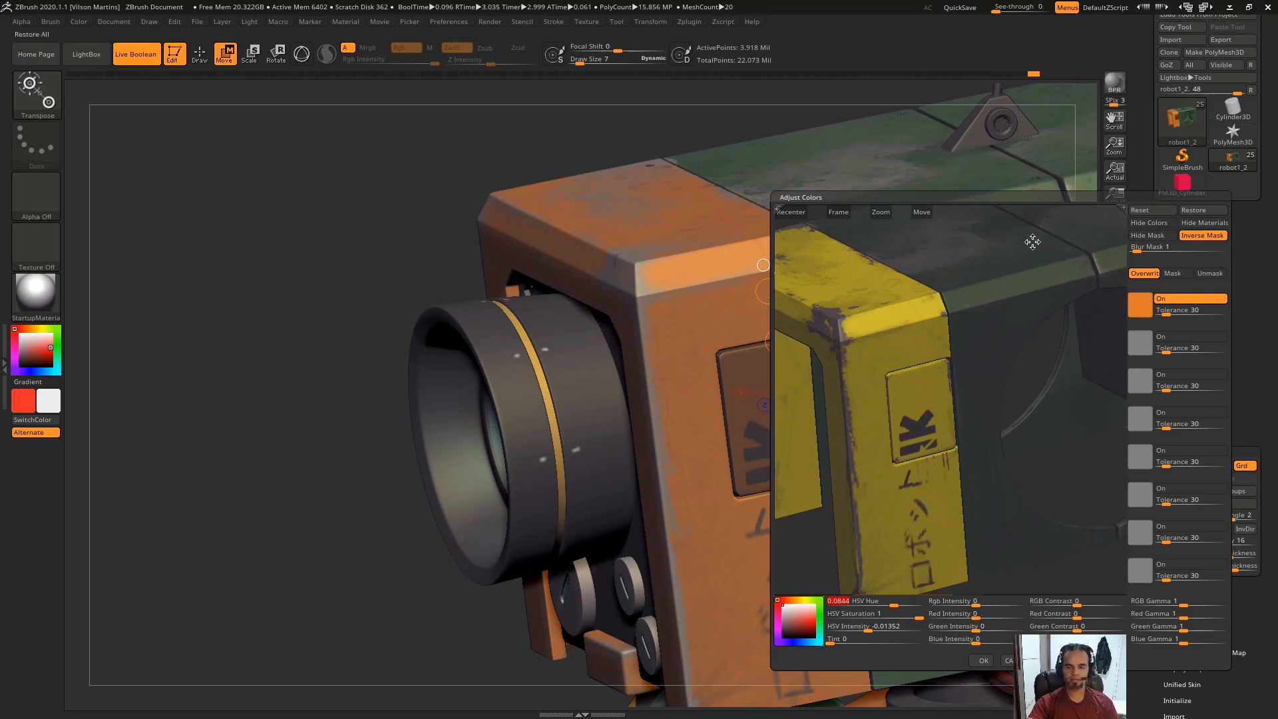
Step: Change the colour mask mode from Overwrite to Mask and inspect the masked panel in the preview
left_click(1174, 273)
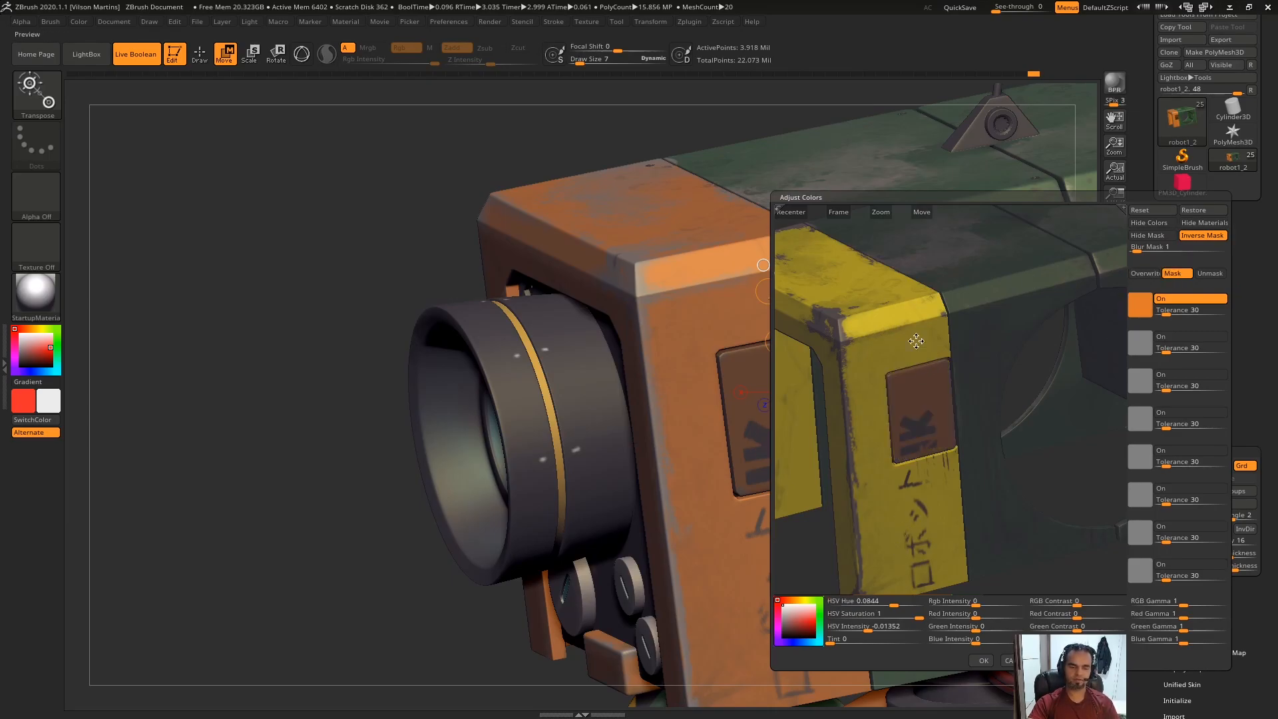
left_click_drag(1058, 480, 906, 389)
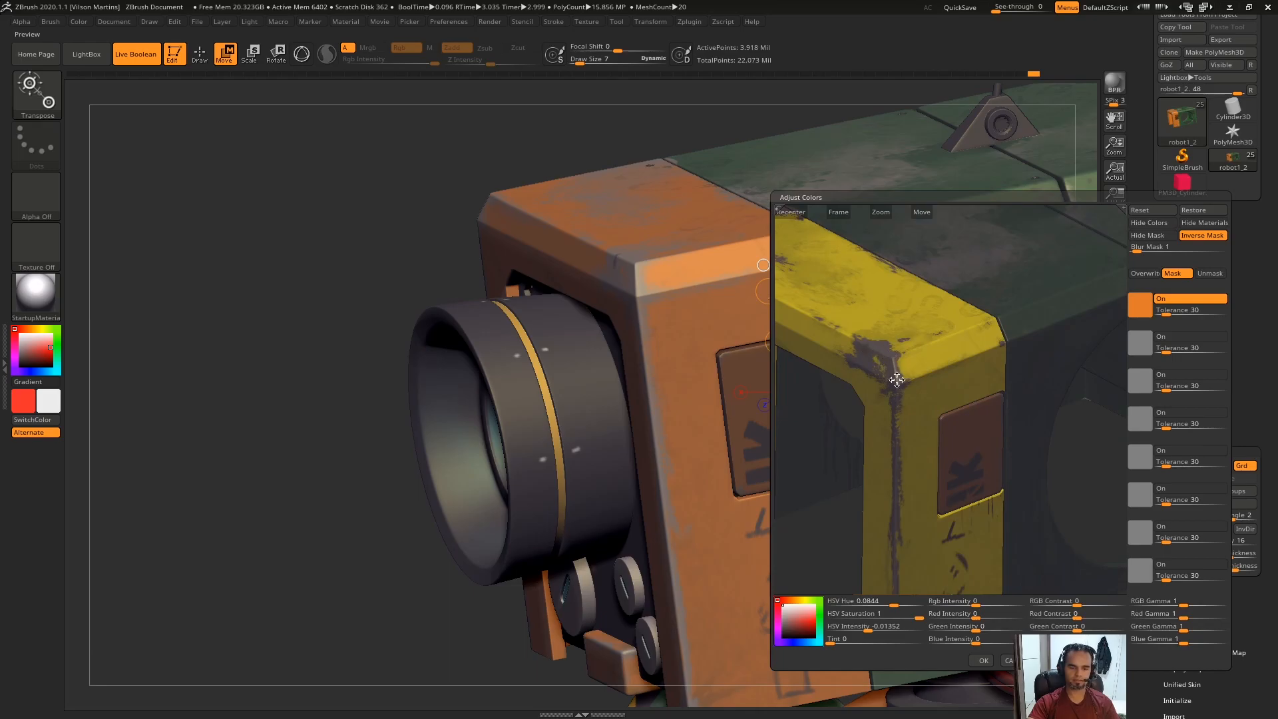
left_click_drag(1031, 471, 888, 374)
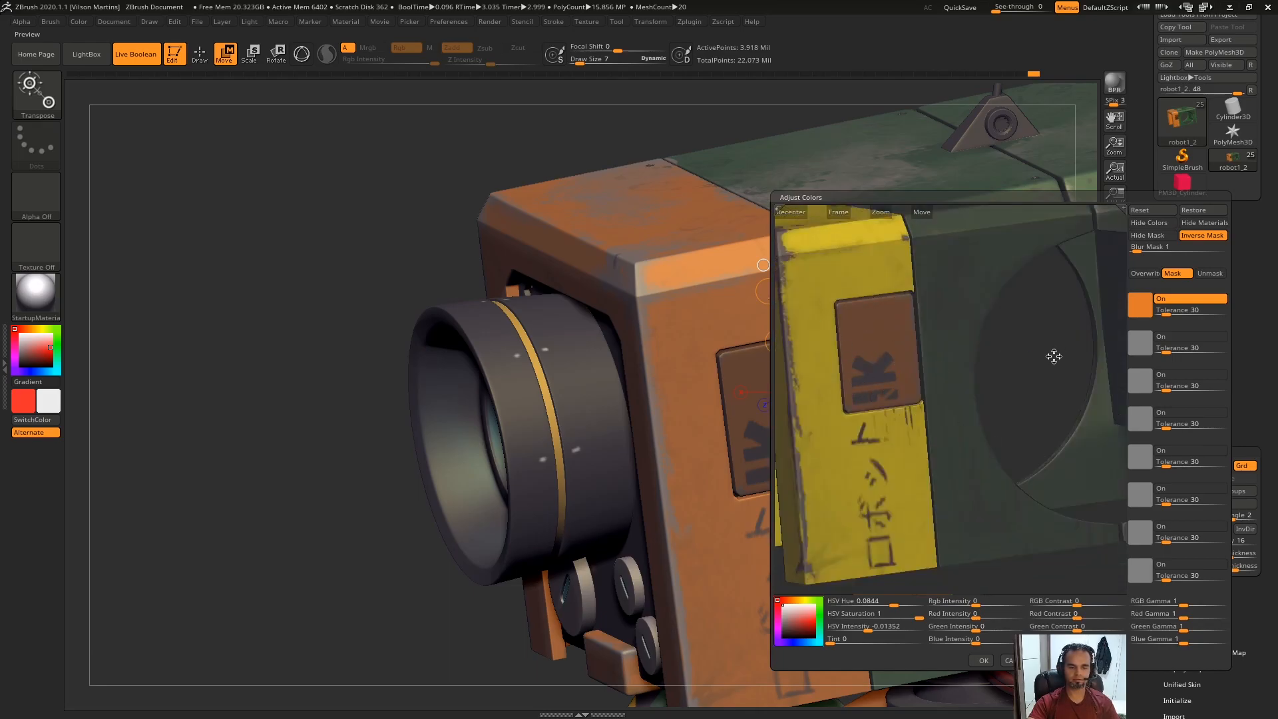
left_click_drag(1060, 356, 1221, 251)
Step: Try the Unmask colour mask mode and set the orange slot's tolerance to 13
left_click(1210, 274)
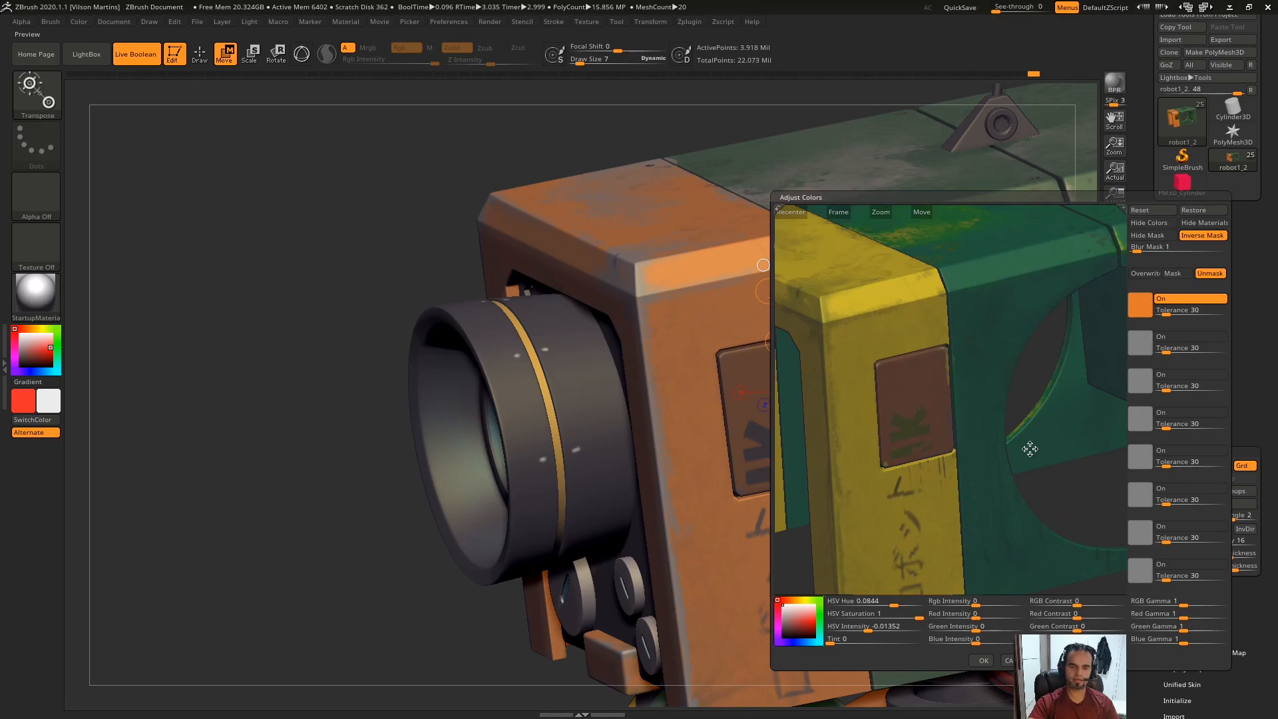
scroll(1037, 392, "up", 5)
left_click_drag(786, 405, 947, 364)
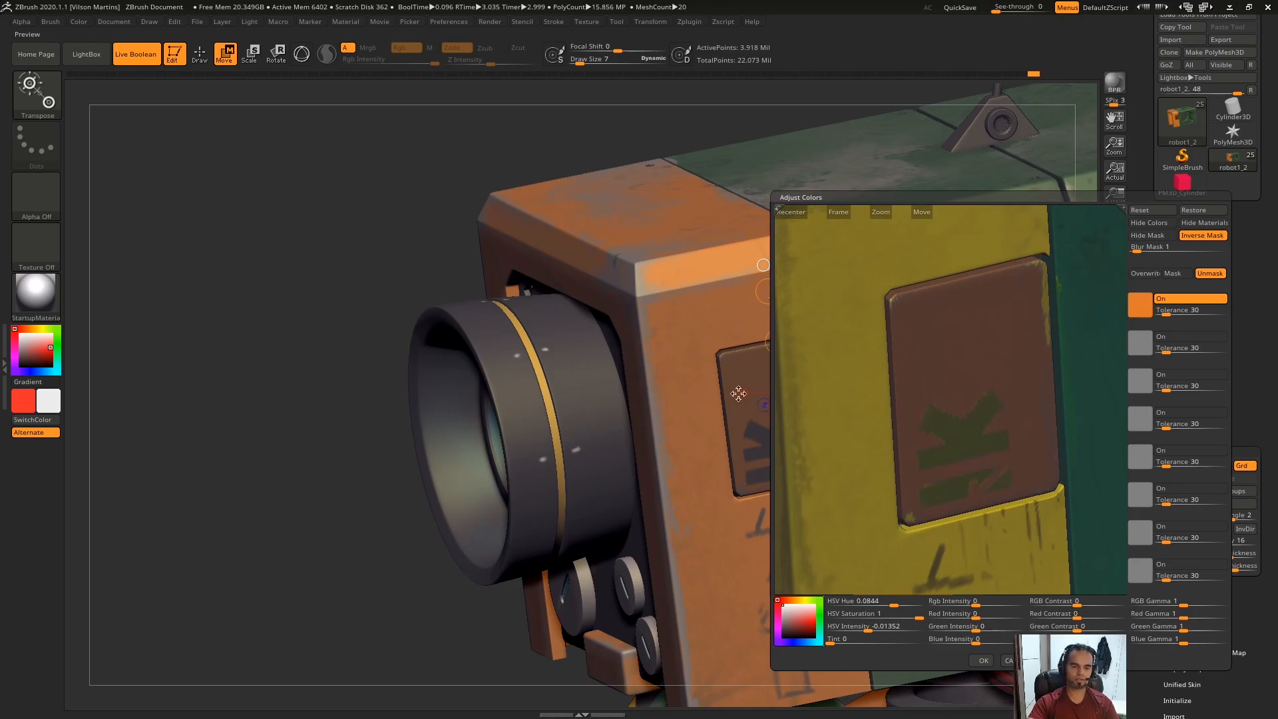
left_click_drag(986, 367, 934, 392)
scroll(963, 402, "down", 5)
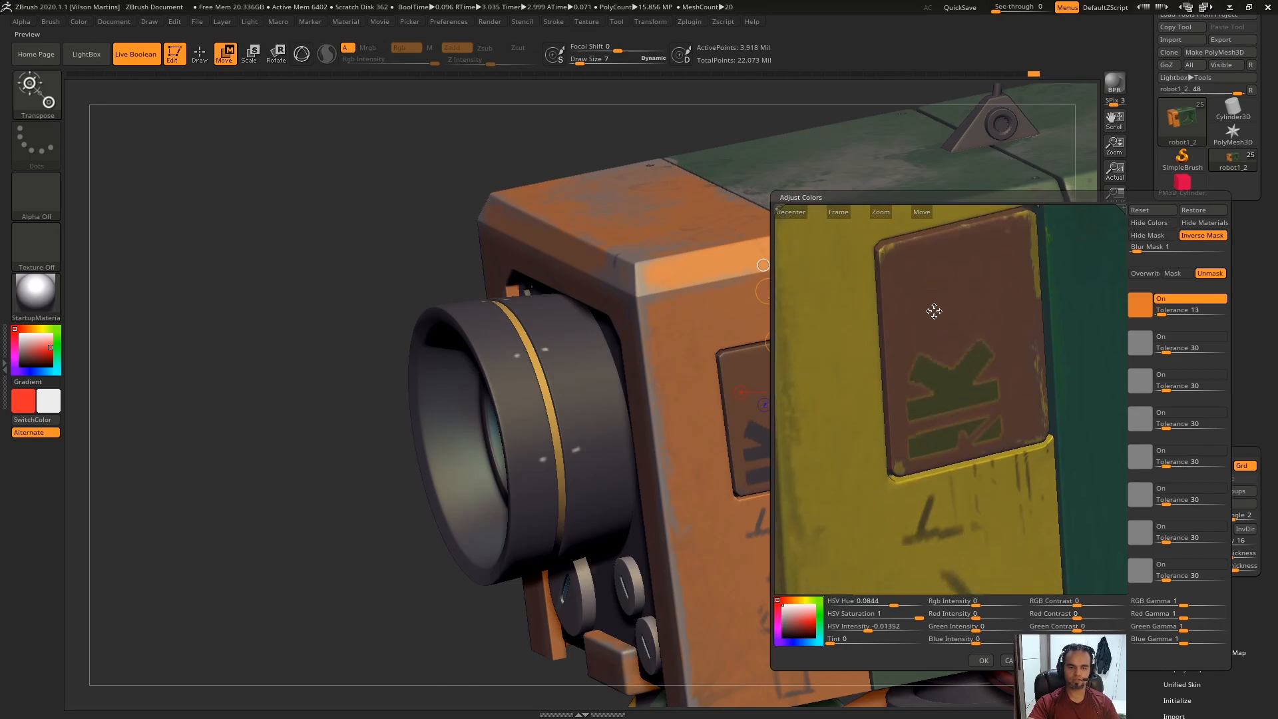
Step: Return the colour mask mode to Mask and apply the orange adjustment to the box body
left_click(1177, 273)
scroll(1008, 268, "up", 3)
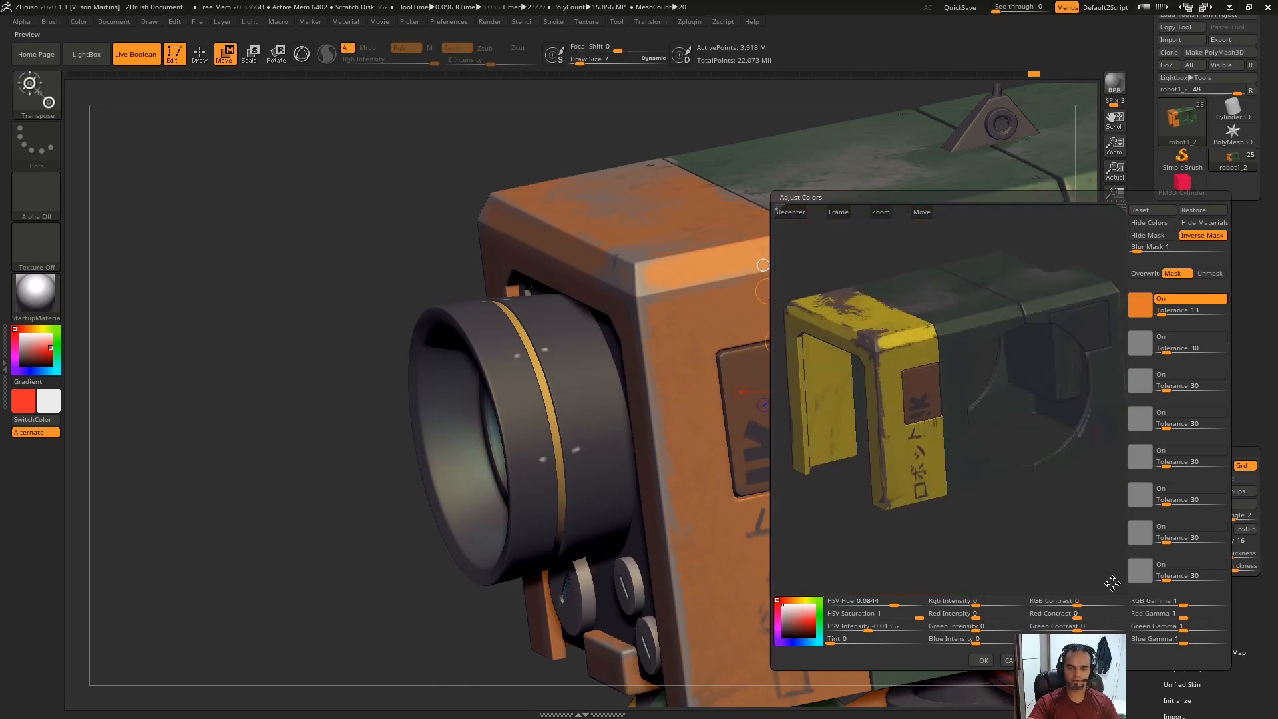
left_click(983, 661)
left_click_drag(370, 574, 286, 545)
left_click_drag(289, 468, 501, 483)
Step: Undo the last recolouring, return to Draw mode and frame the whole robot for viewing
key("ctrl+z")
key("f")
key("q")
left_click_drag(888, 354, 890, 382)
mouse_move(977, 321)
left_mouse_down()
mouse_move(971, 371)
mouse_move(841, 382)
mouse_move(954, 376)
mouse_move(901, 357)
mouse_move(906, 336)
mouse_move(885, 331)
left_mouse_up()
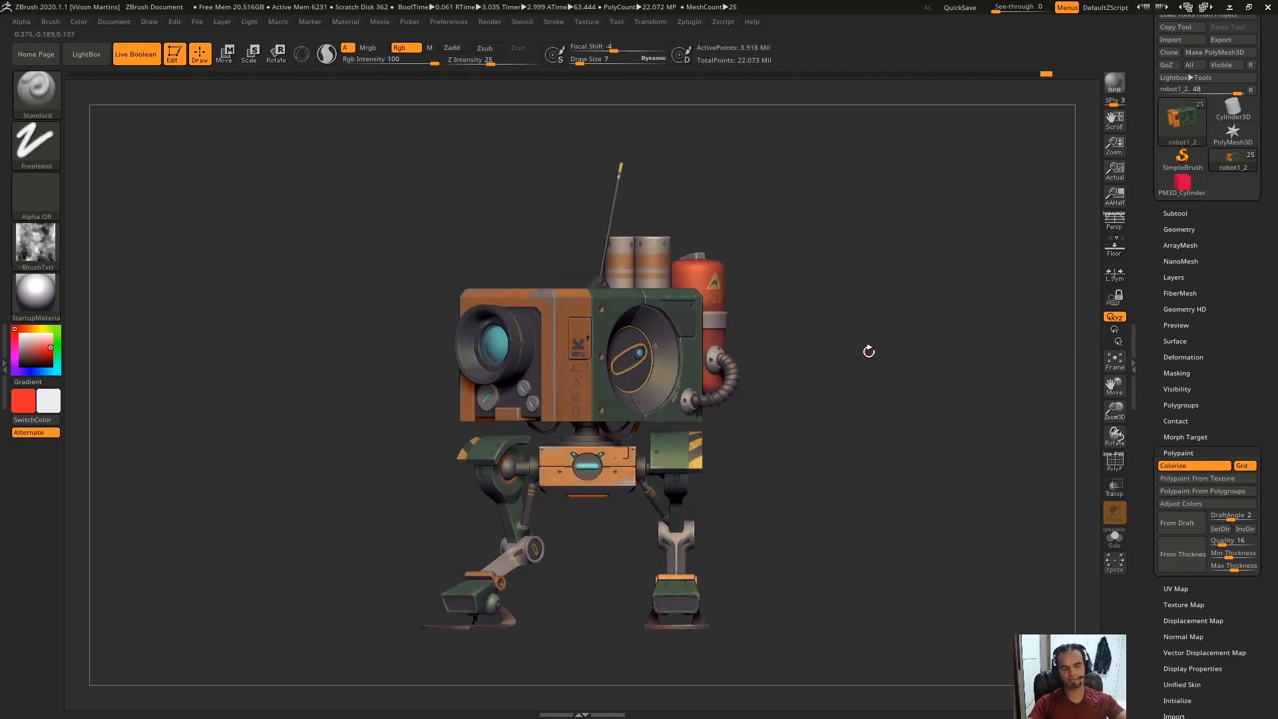
left_click_drag(702, 221, 836, 196)
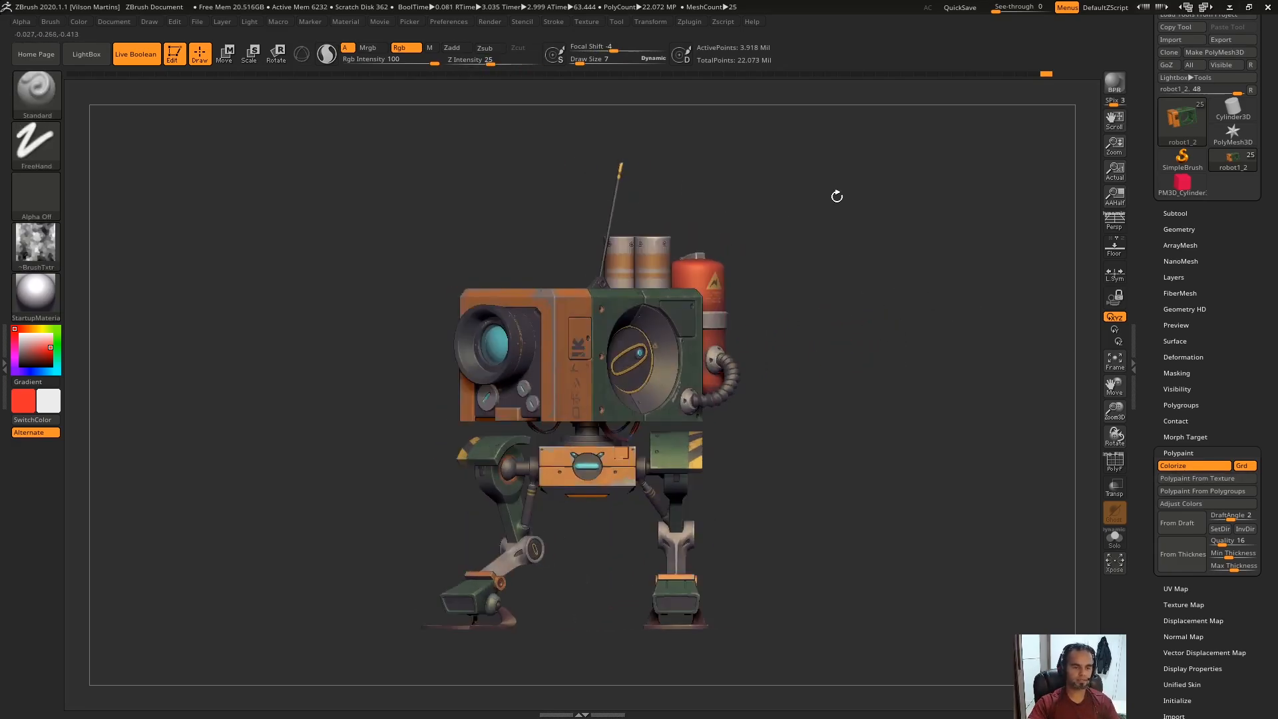
left_click_drag(907, 366, 919, 306)
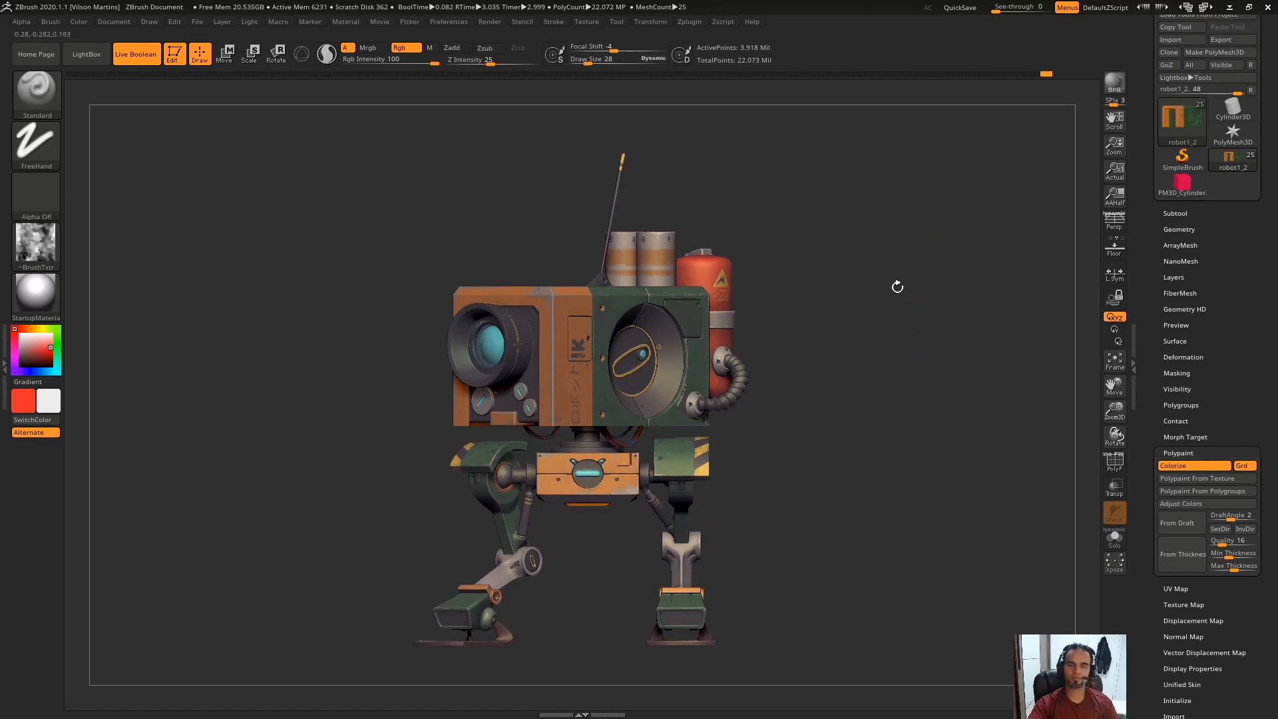